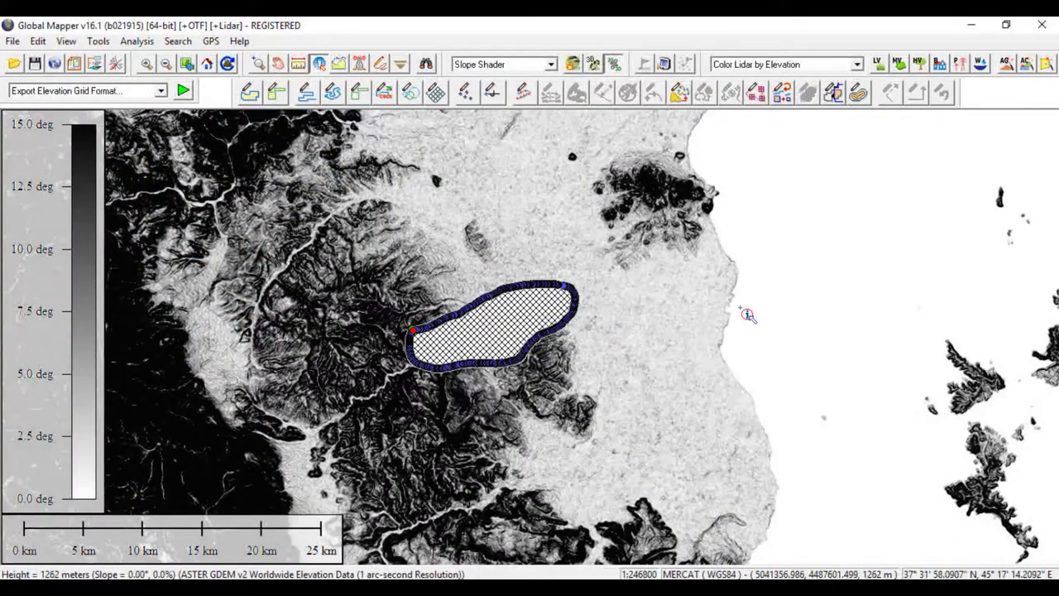
# Query the slope map's pixel information at a point just southeast of the hatched area, and close the readout
pyautogui.click(520, 399)
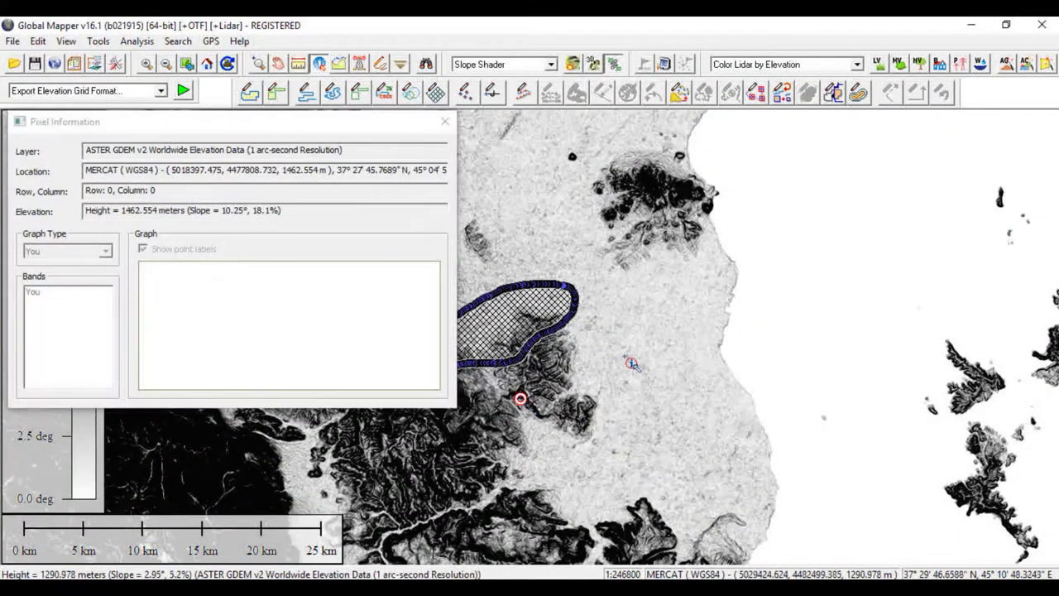
pyautogui.click(443, 118)
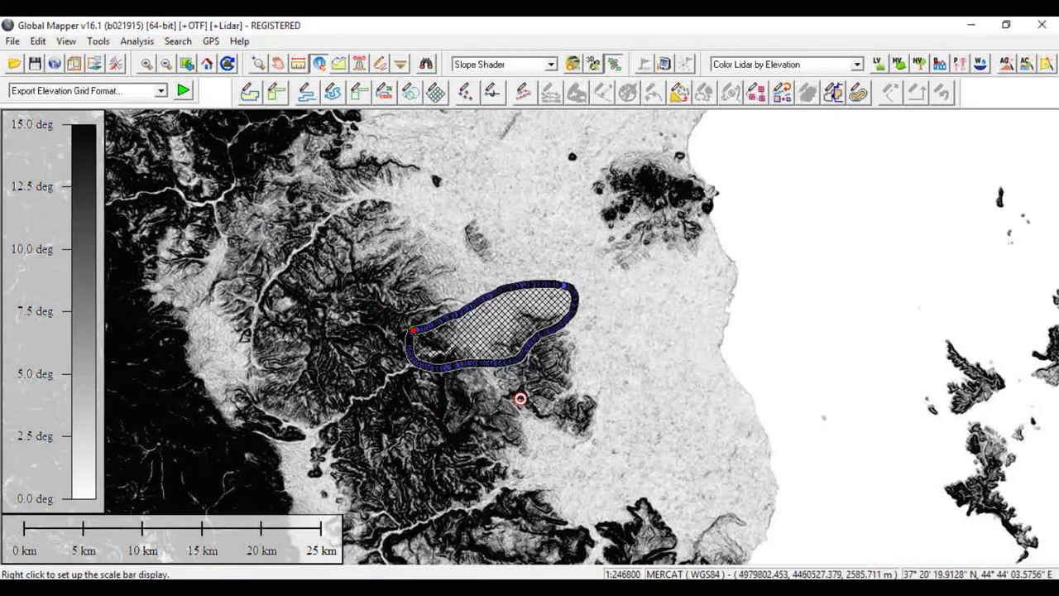
# Switch to the desktop and launch HEC-RAS 5.0.6, placing its window clear of the program shortcuts
pyautogui.press('super+d')
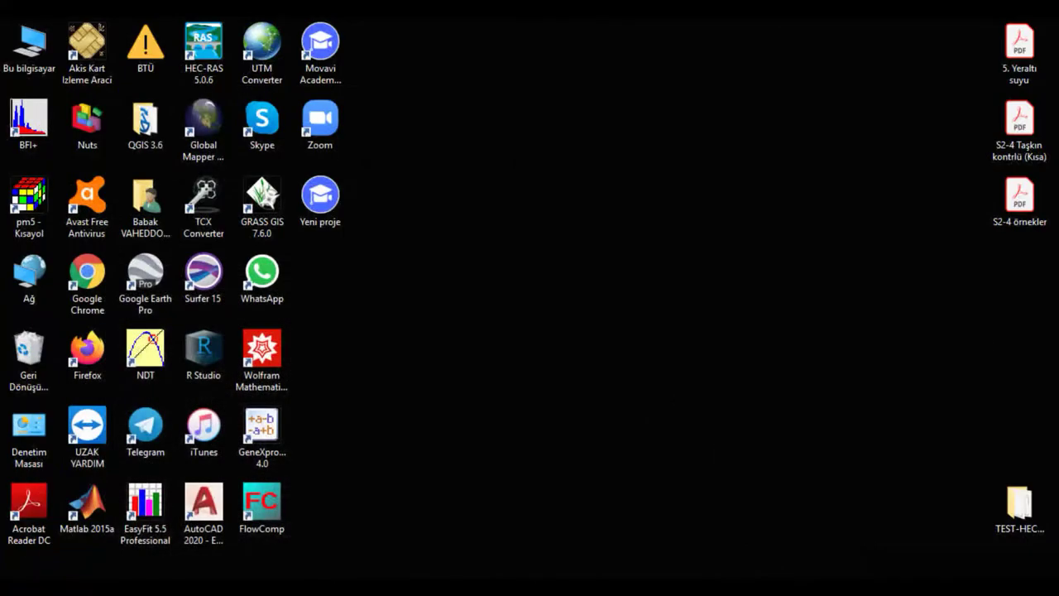
pyautogui.doubleClick(177, 51)
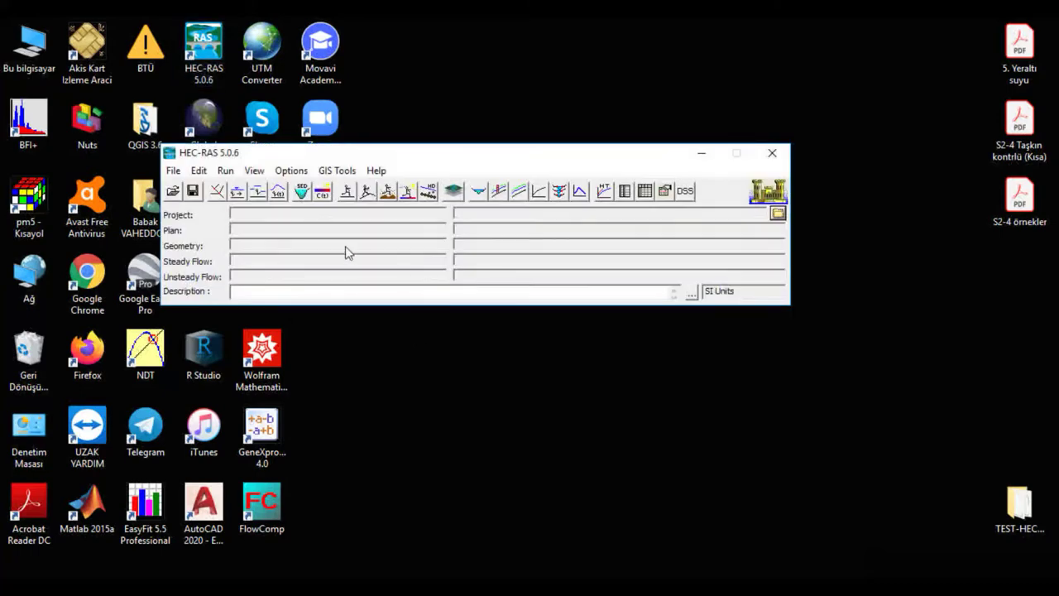
pyautogui.moveTo(281, 158); pyautogui.dragTo(359, 187)
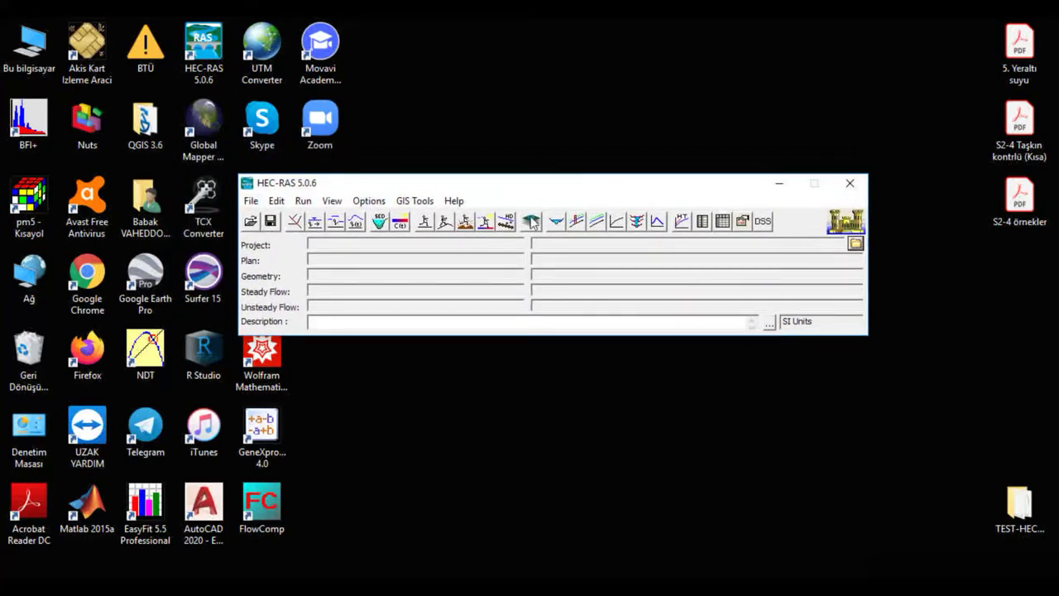
# Set the unit system to System International (Metric System)
pyautogui.click(369, 201)
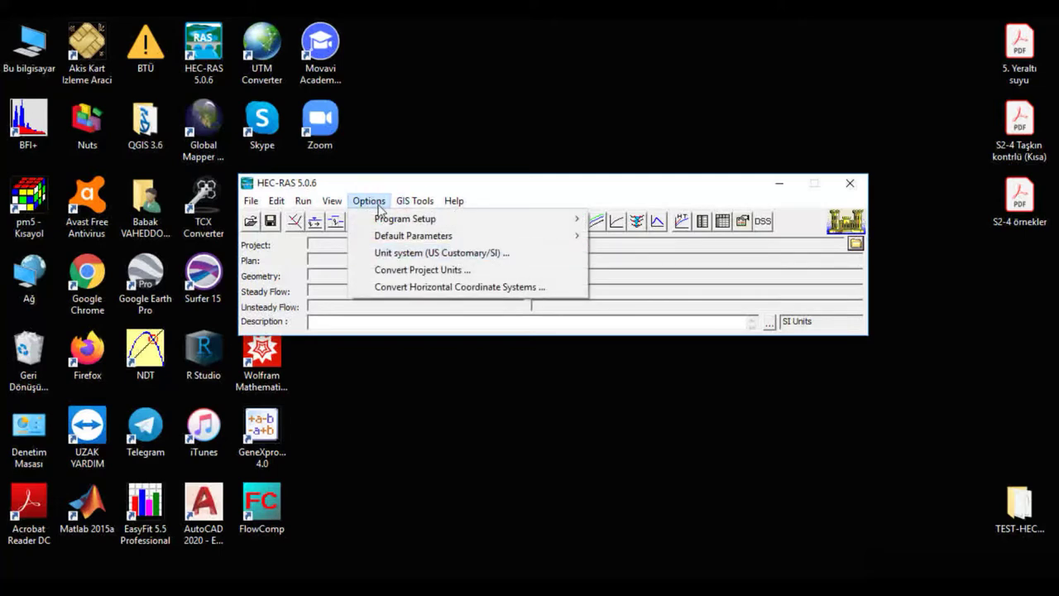
pyautogui.click(395, 254)
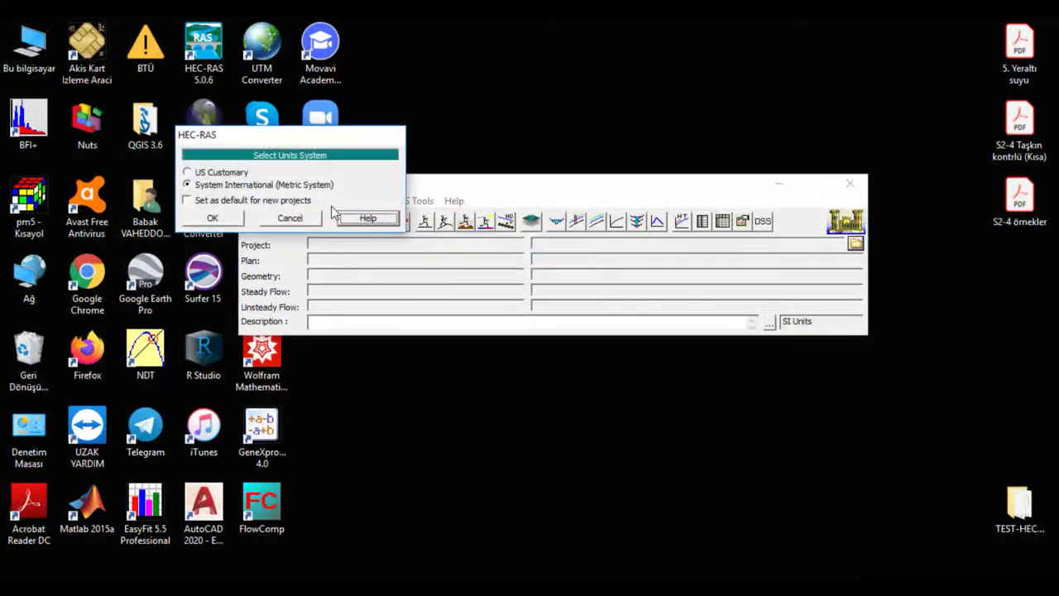
pyautogui.click(227, 218)
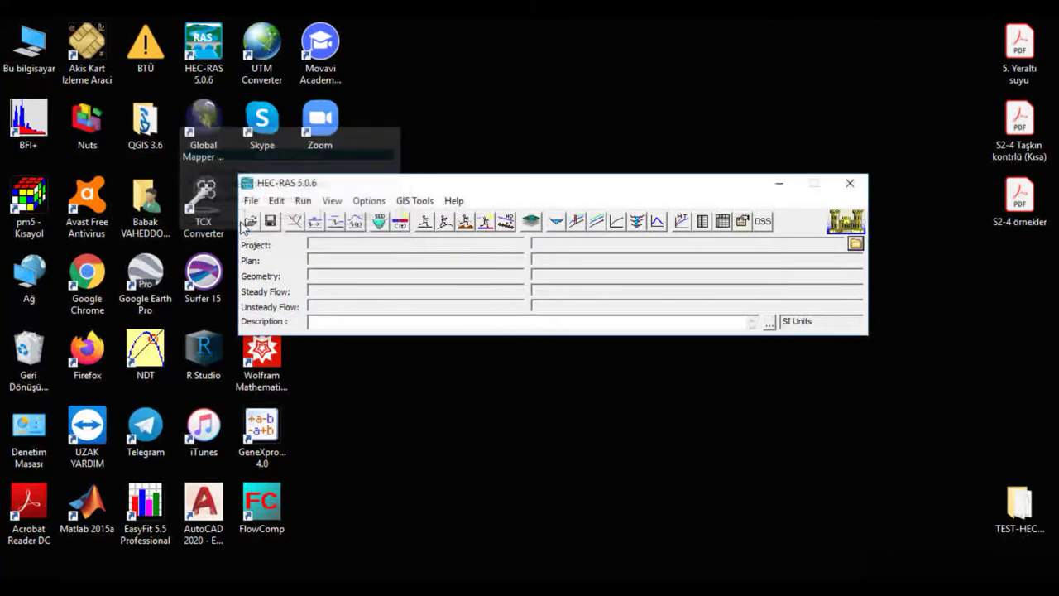
# Start a new project and choose the Shahr Chay folder inside the desktop's TEST-HECRAS folder as its location
pyautogui.click(250, 201)
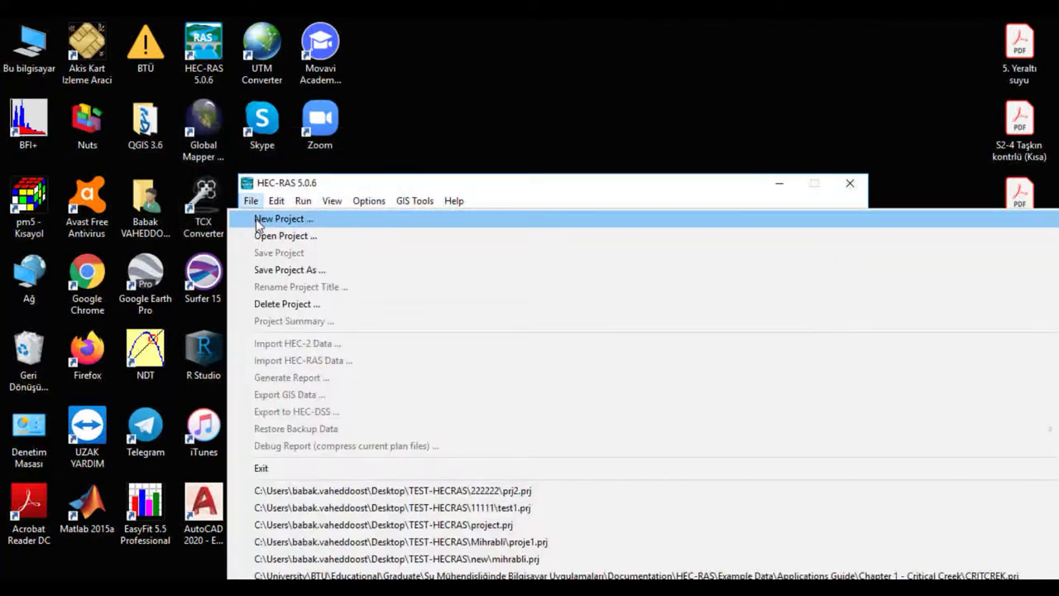
pyautogui.click(258, 220)
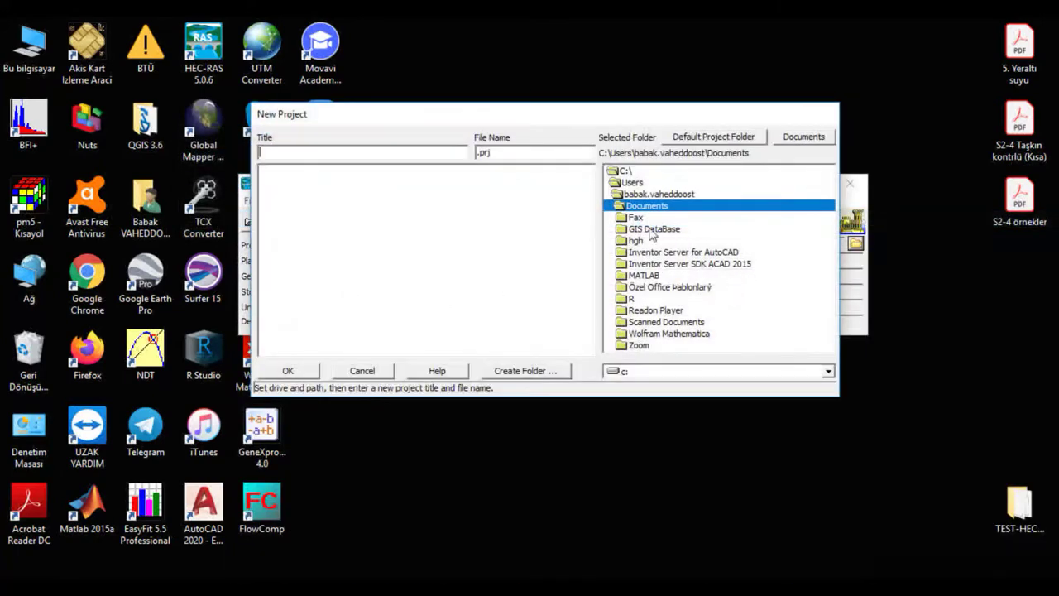
pyautogui.doubleClick(664, 195)
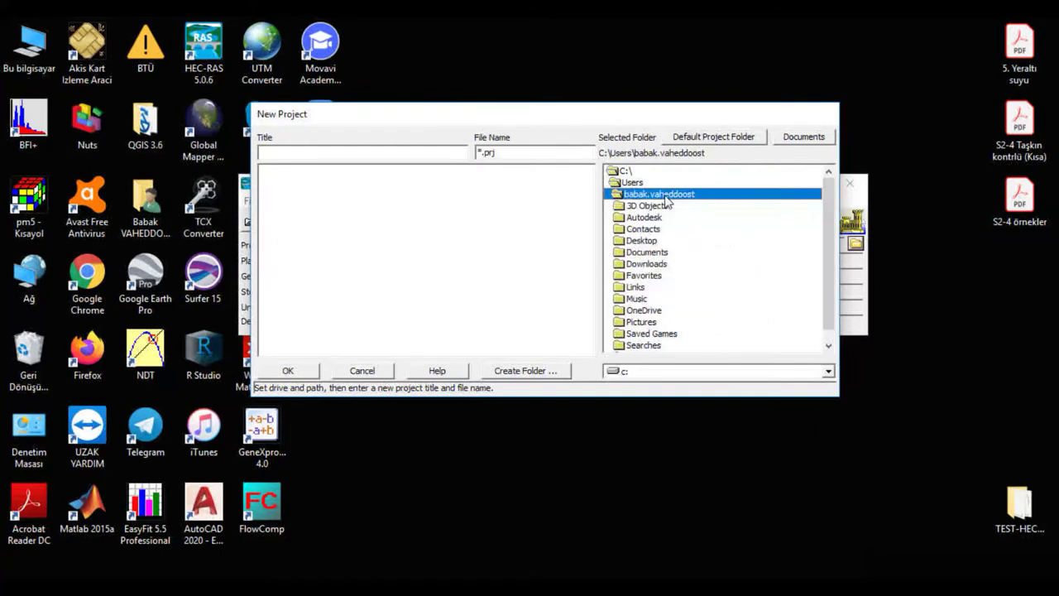
pyautogui.click(654, 241)
pyautogui.doubleClick(654, 241)
pyautogui.doubleClick(660, 251)
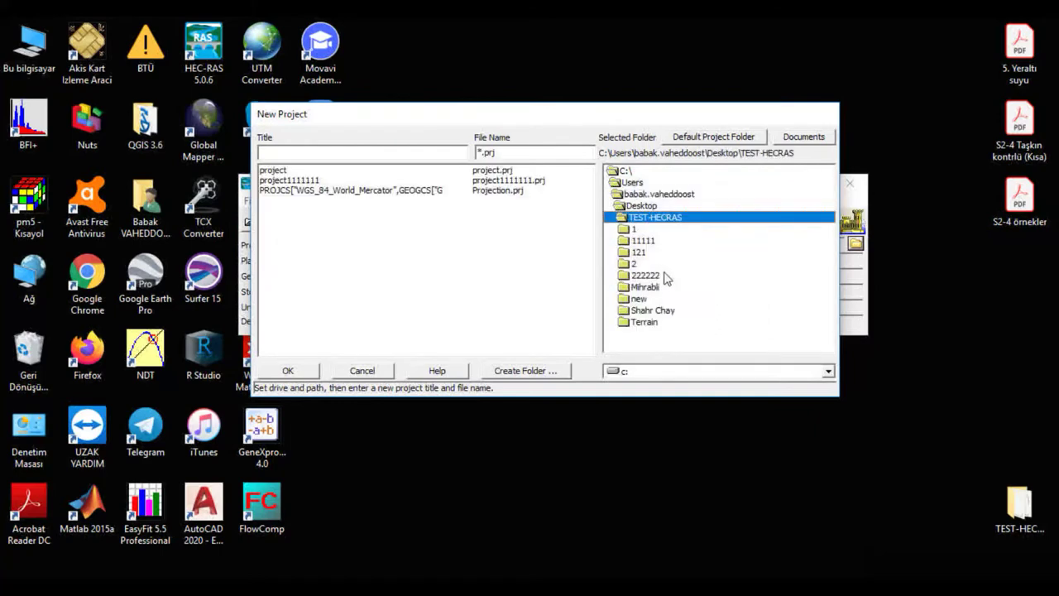
pyautogui.click(653, 309)
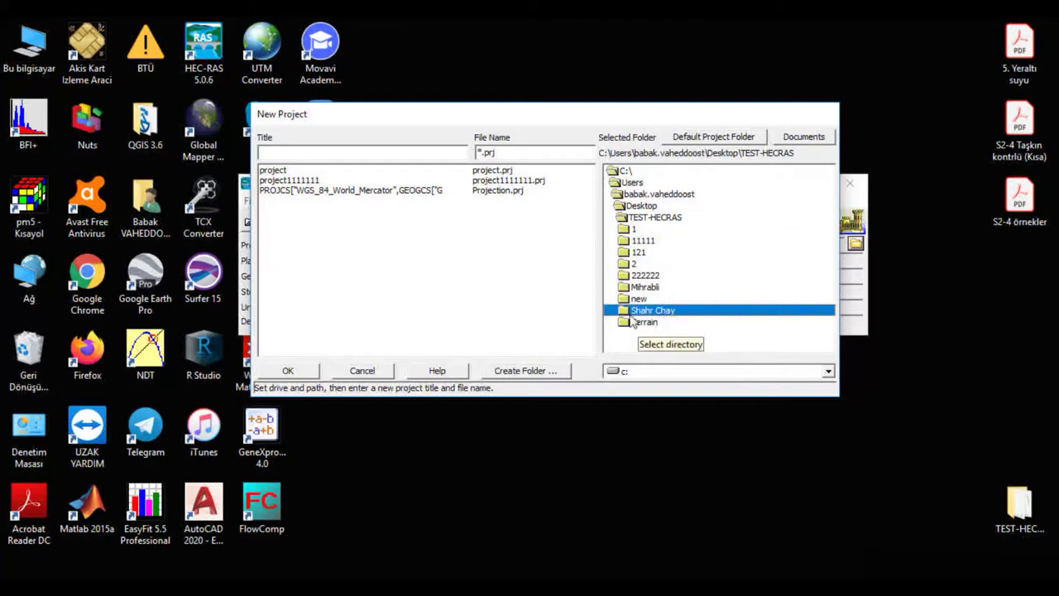
pyautogui.doubleClick(650, 311)
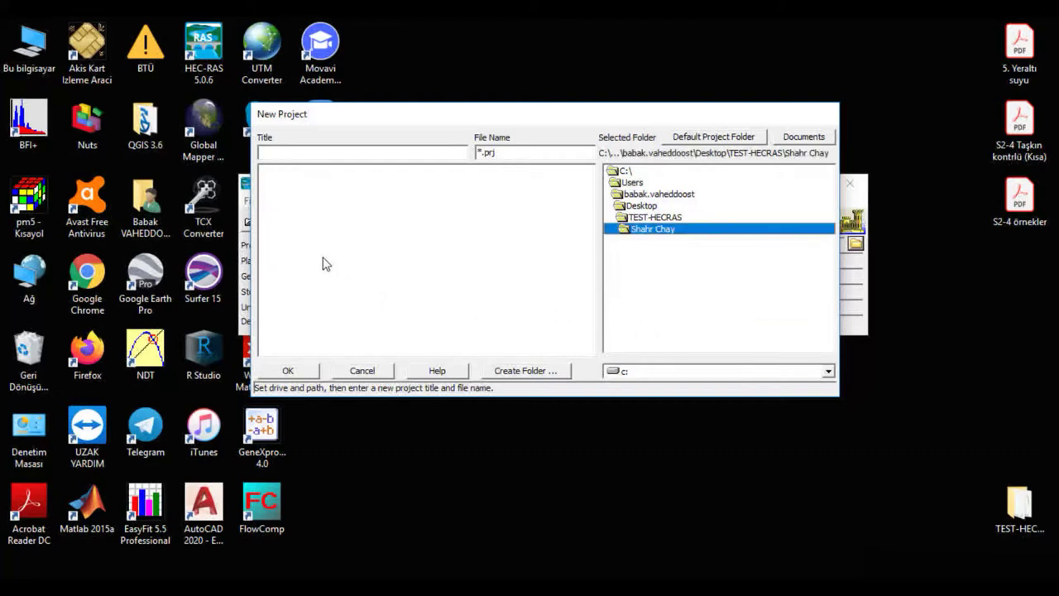
# Title the project proje1 and confirm its creation
pyautogui.click(344, 154)
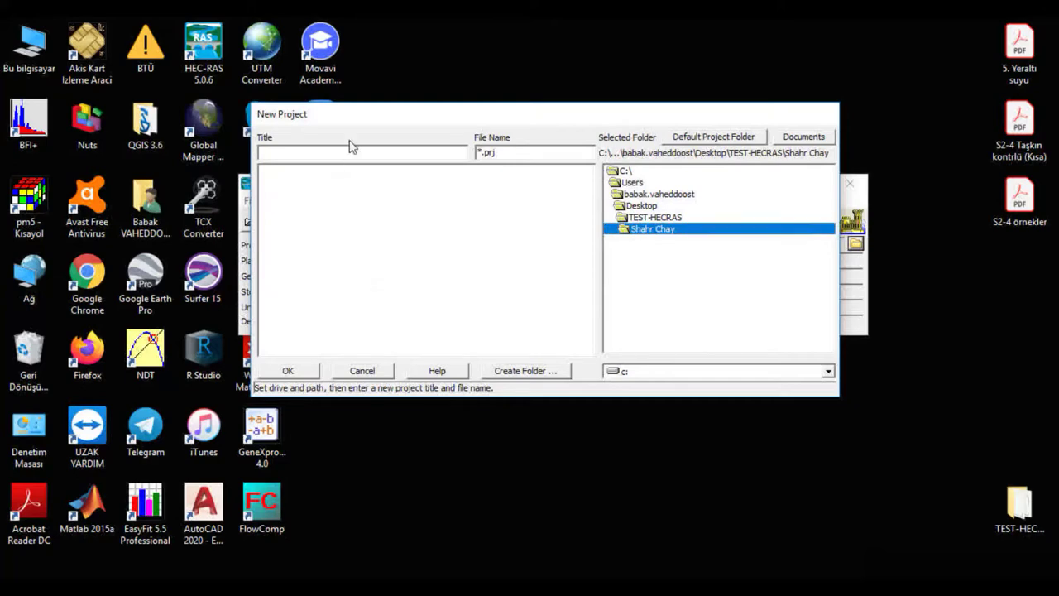
pyautogui.write('proje1')
pyautogui.click(288, 370)
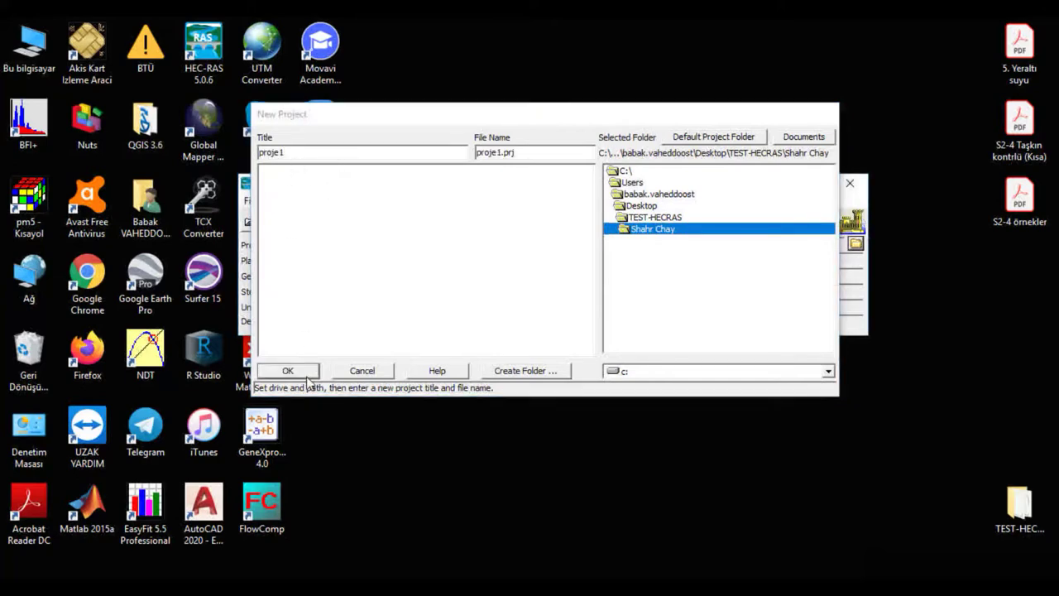
pyautogui.click(576, 375)
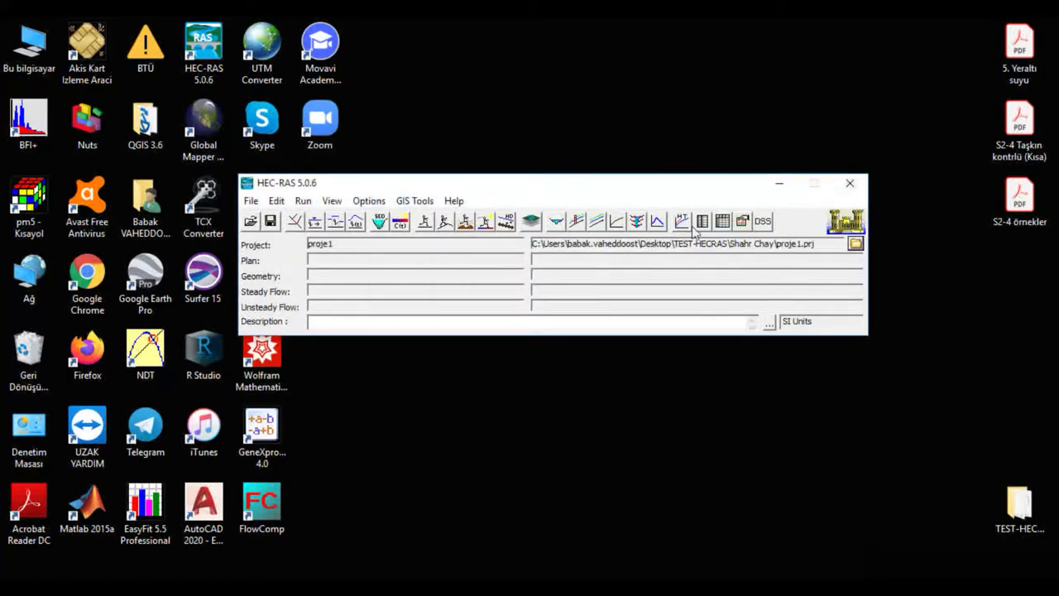
# Open RAS Mapper and start a new terrain layer, accepting the projection options without specifying a projection file
pyautogui.click(535, 221)
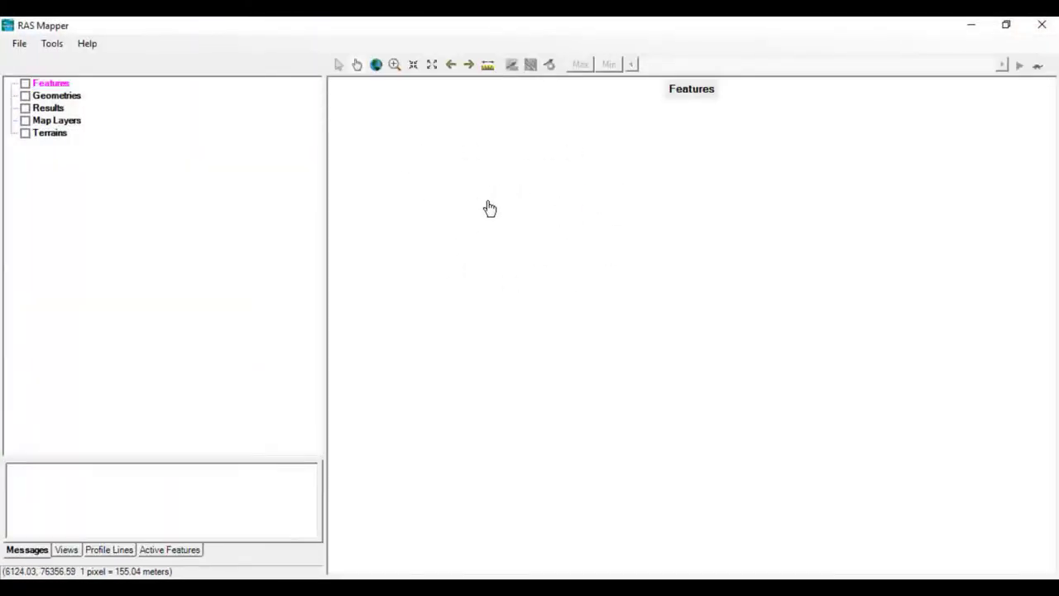
pyautogui.rightClick(49, 136)
pyautogui.click(67, 141)
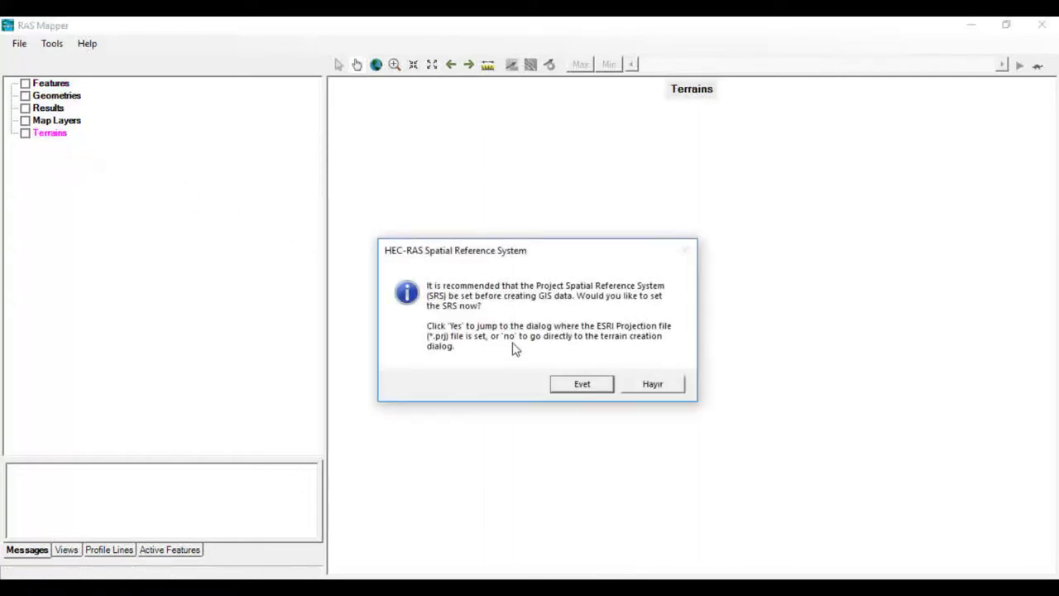
pyautogui.click(582, 384)
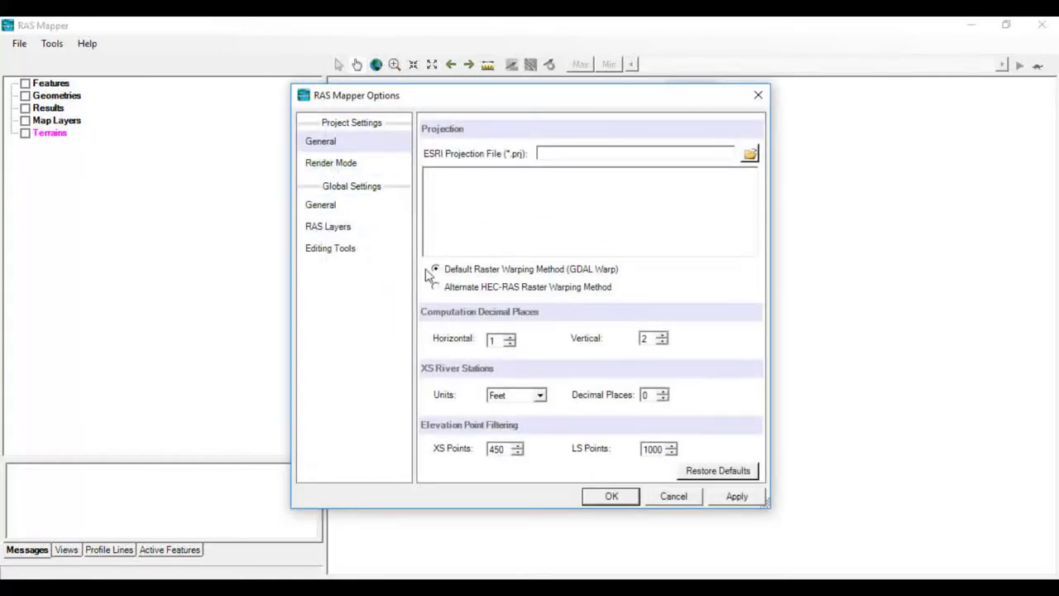
pyautogui.click(618, 496)
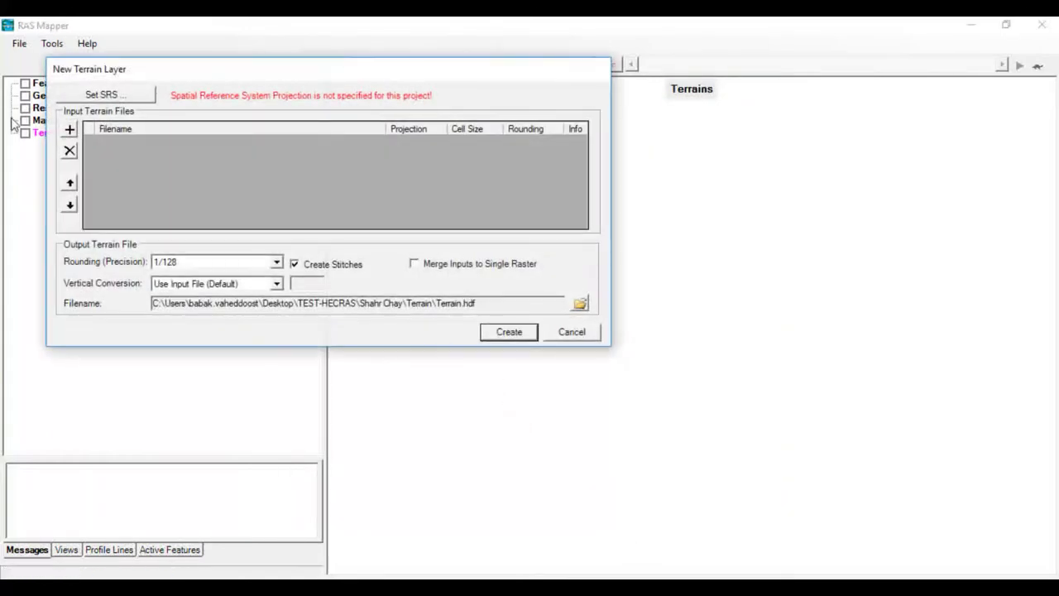
# Add shahr.tif as the input terrain file, adopt its spatial reference system for the model, and create the terrain
pyautogui.click(69, 129)
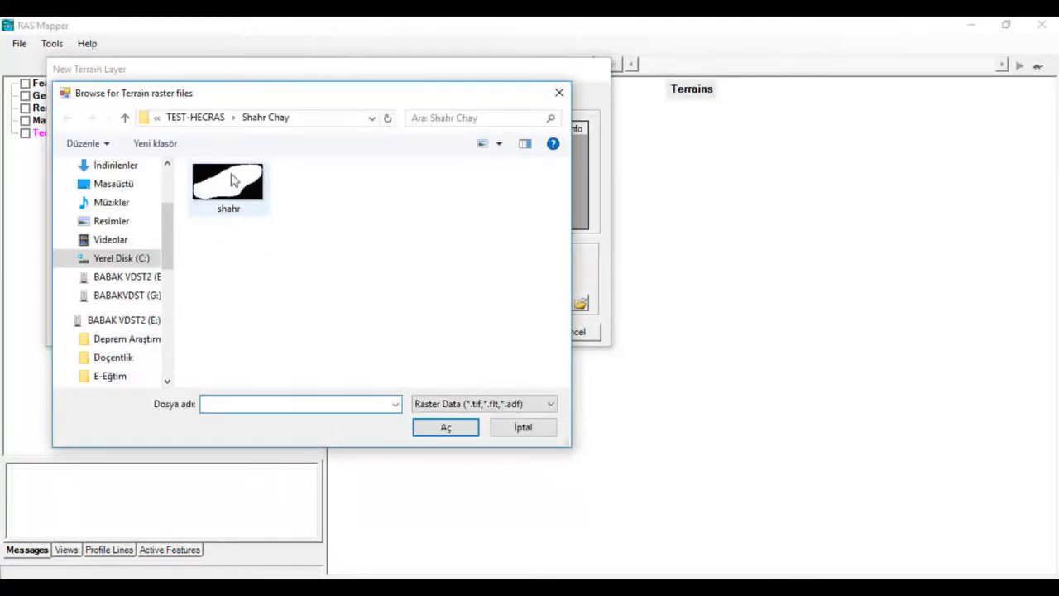
pyautogui.doubleClick(232, 203)
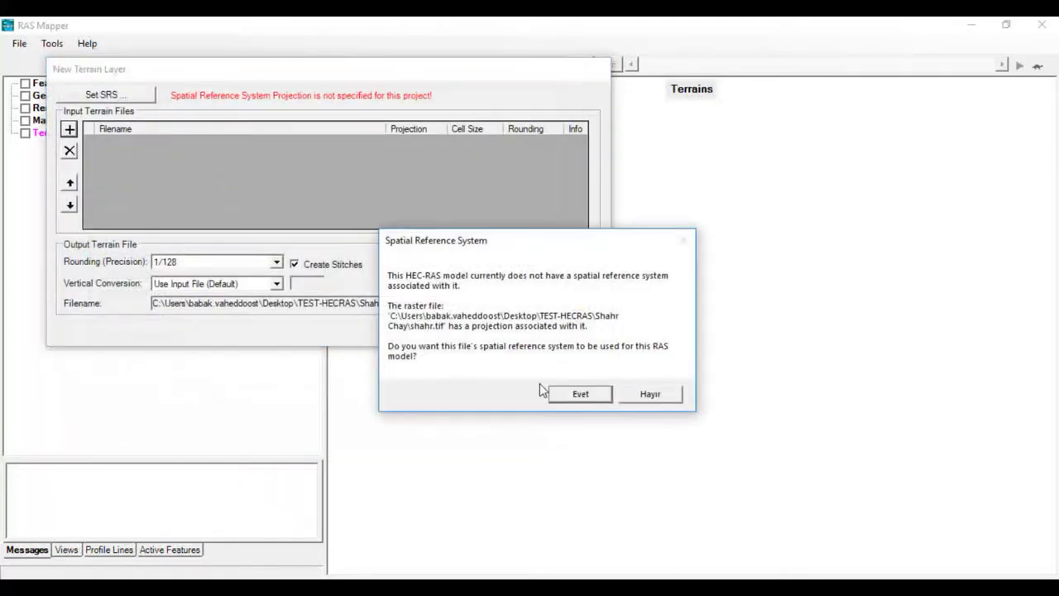
pyautogui.click(581, 394)
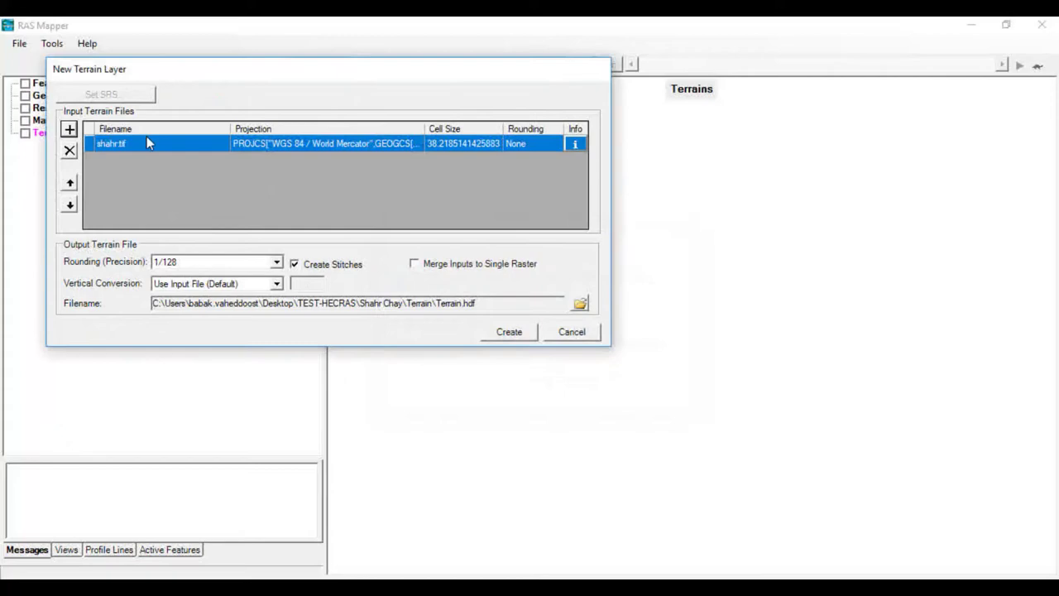
pyautogui.click(526, 331)
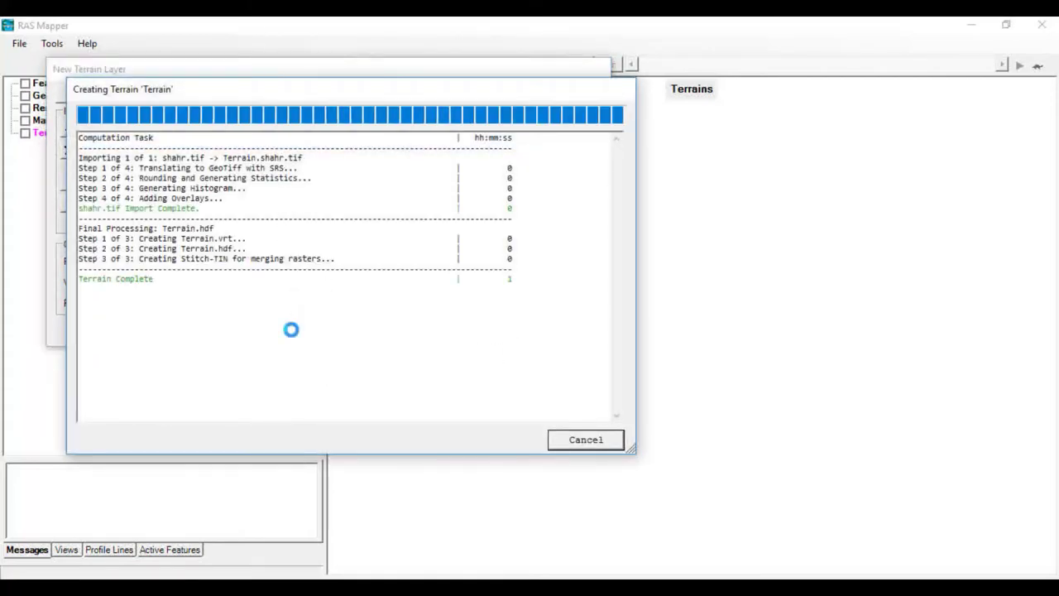
pyautogui.click(583, 441)
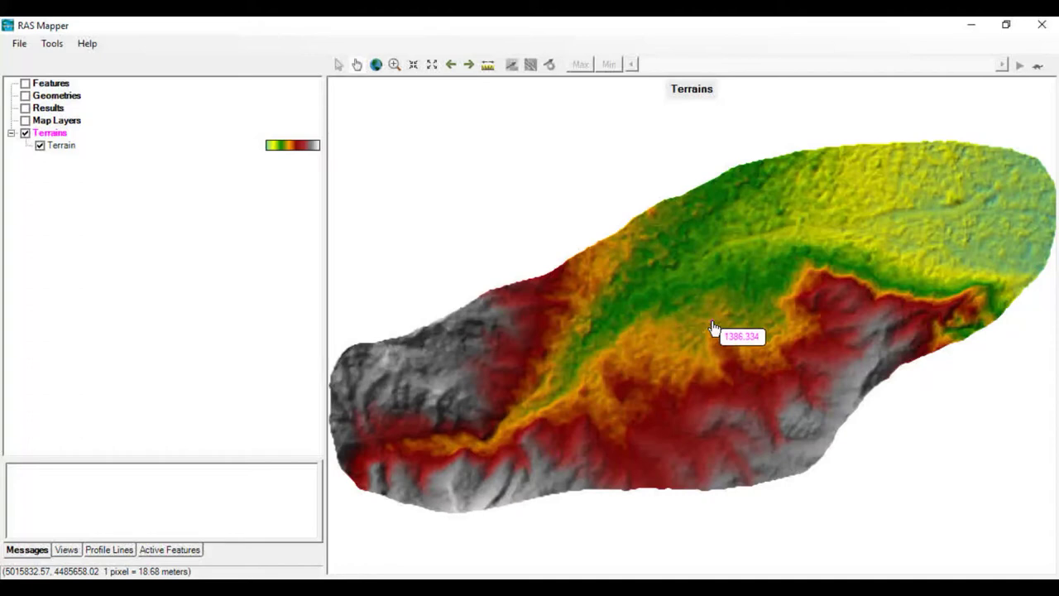
# Add the Google Satellite web imagery to the map layers and turn on the display of map layers
pyautogui.rightClick(46, 122)
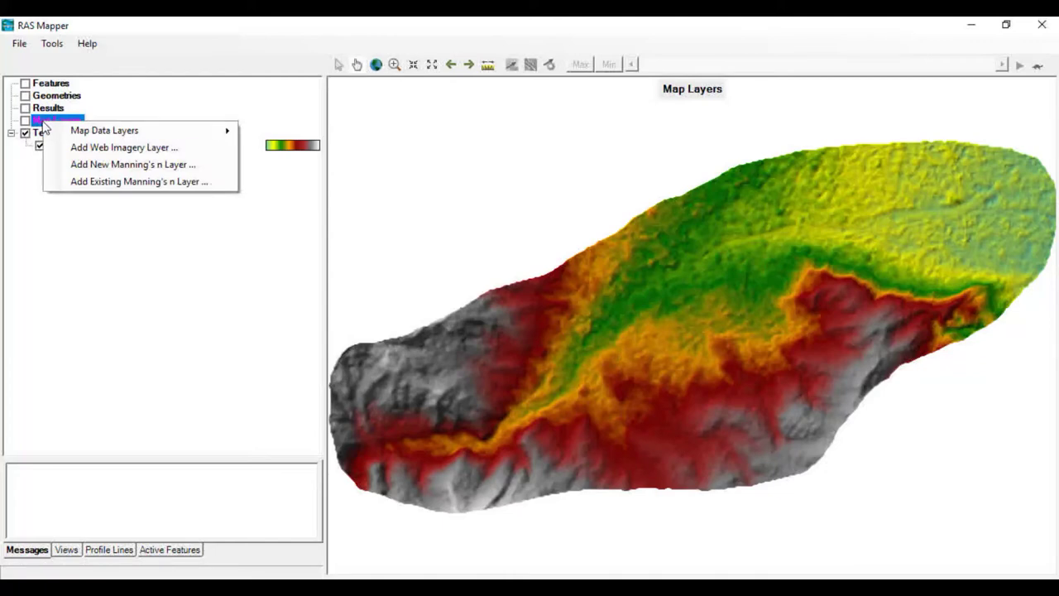
pyautogui.click(82, 149)
pyautogui.click(175, 390)
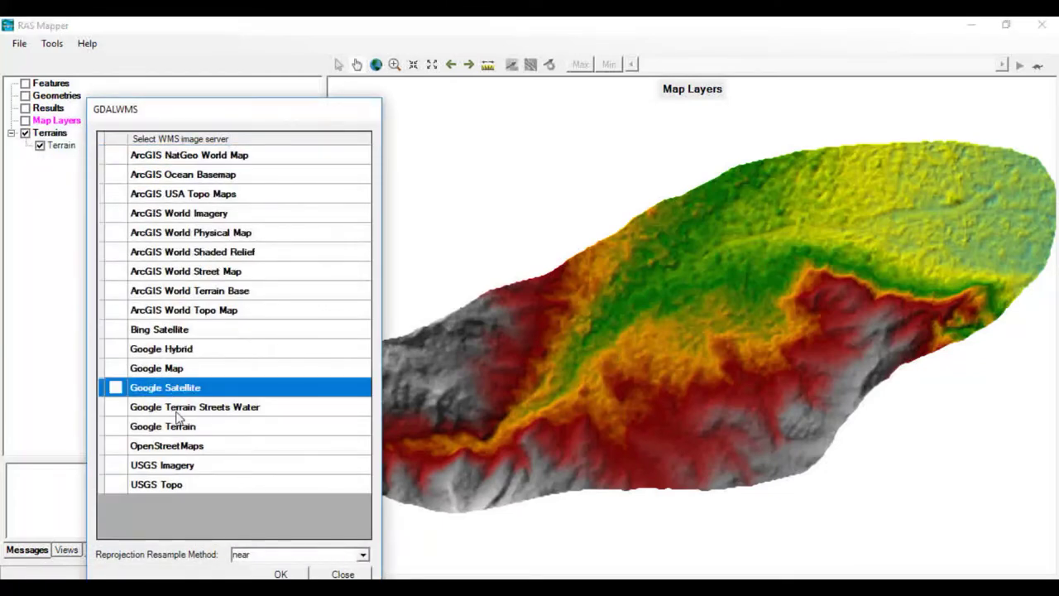
pyautogui.click(281, 574)
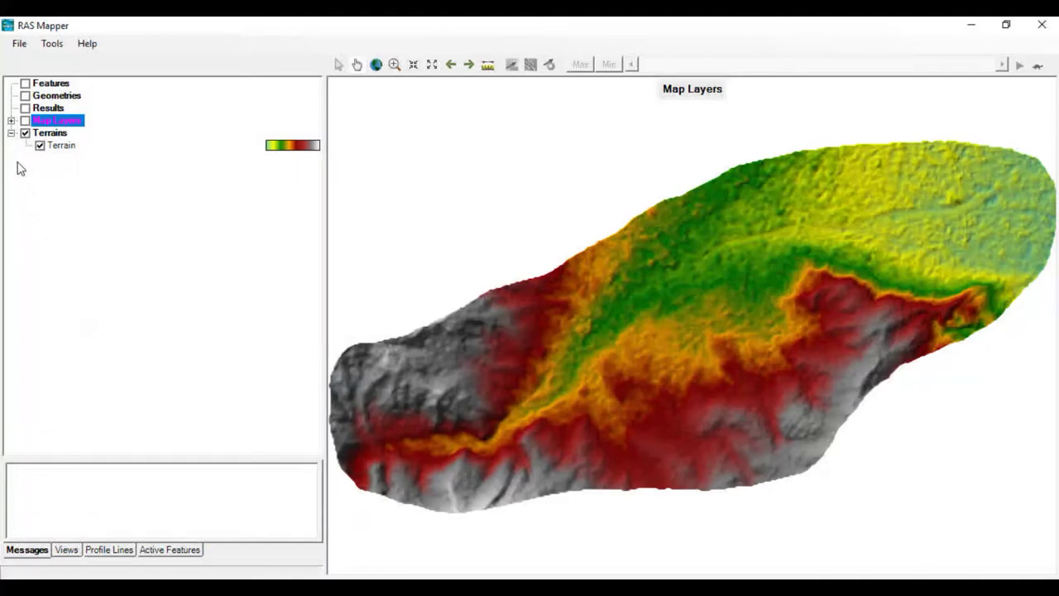
pyautogui.click(25, 120)
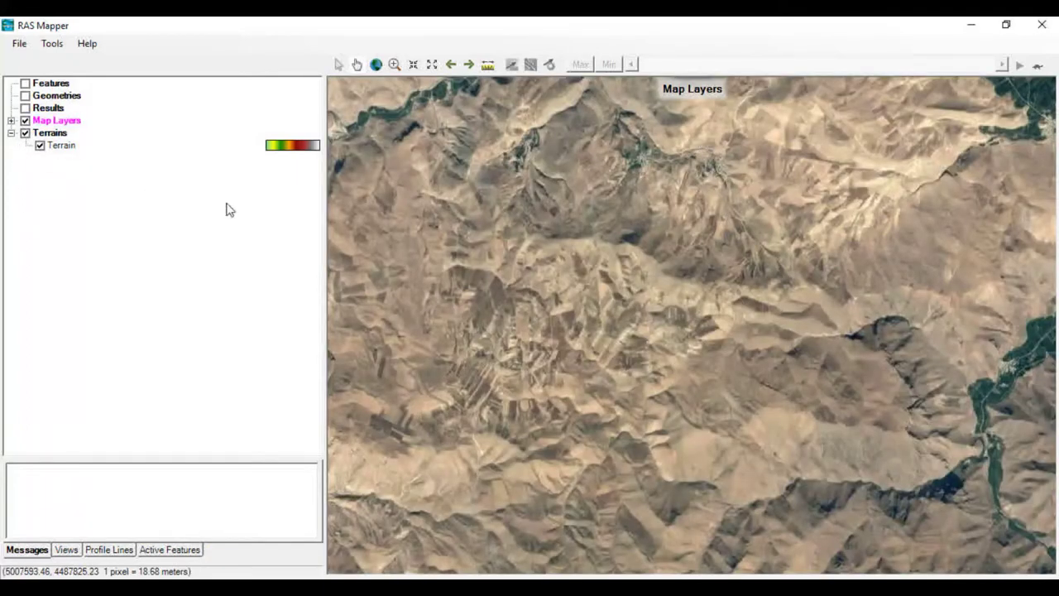
# Make the Google Satellite layer semi-transparent so that the terrain shows through the imagery
pyautogui.doubleClick(58, 121)
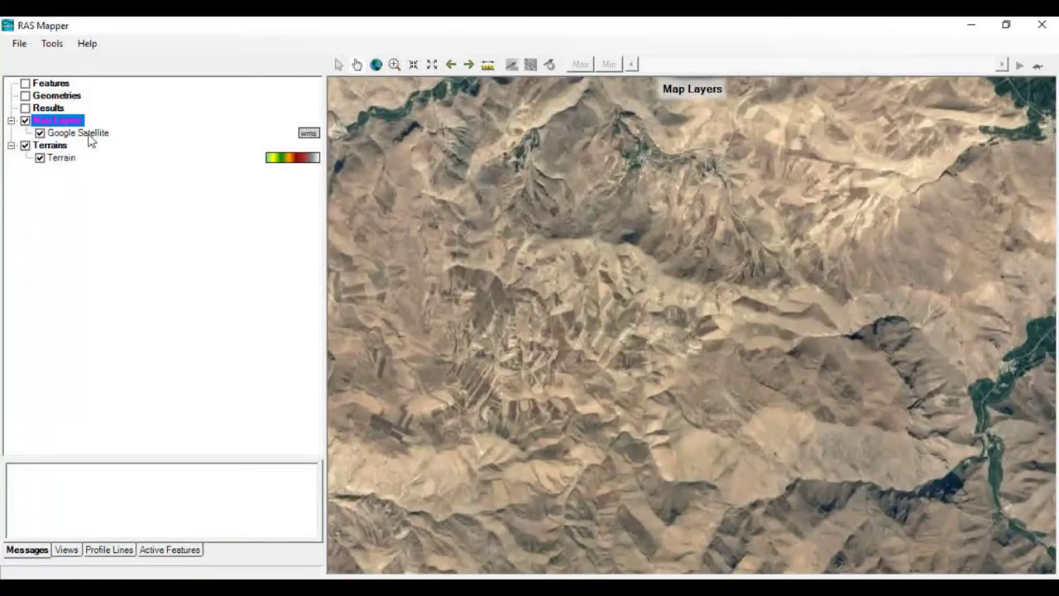
pyautogui.doubleClick(90, 135)
pyautogui.moveTo(455, 161); pyautogui.dragTo(296, 163)
pyautogui.click(369, 240)
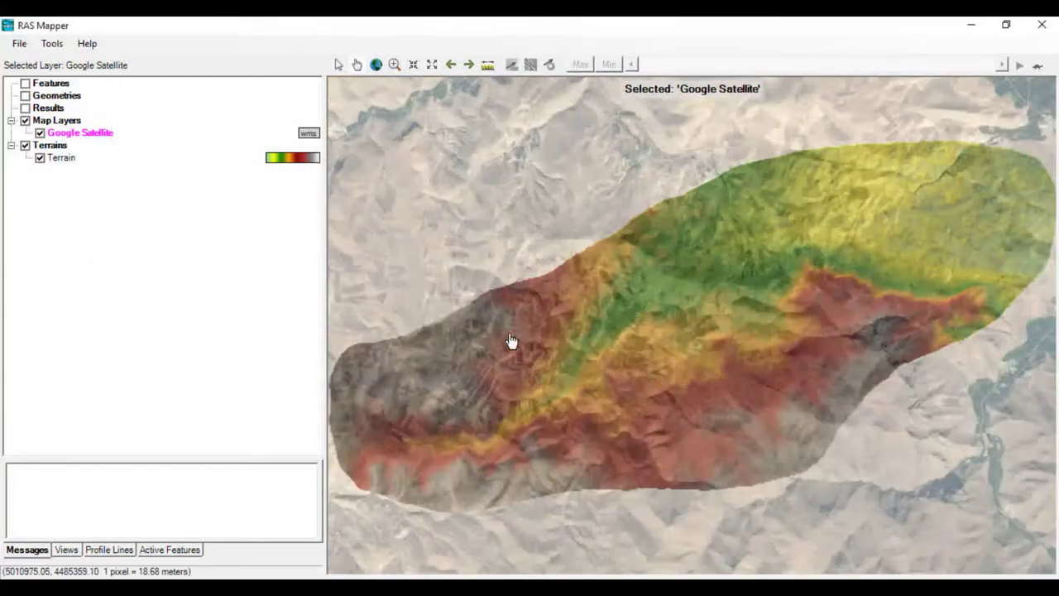
# Examine how the terrain's position matches the valleys, rivers and urban area in the surrounding satellite imagery
pyautogui.scroll(-2, 591, 317)
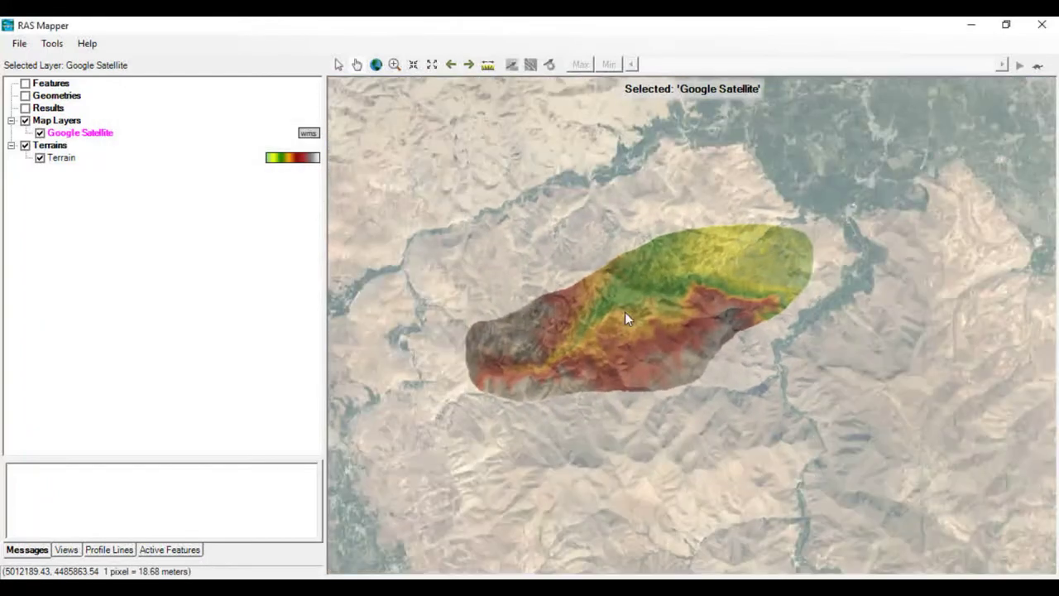
pyautogui.moveTo(625, 312); pyautogui.dragTo(615, 420)
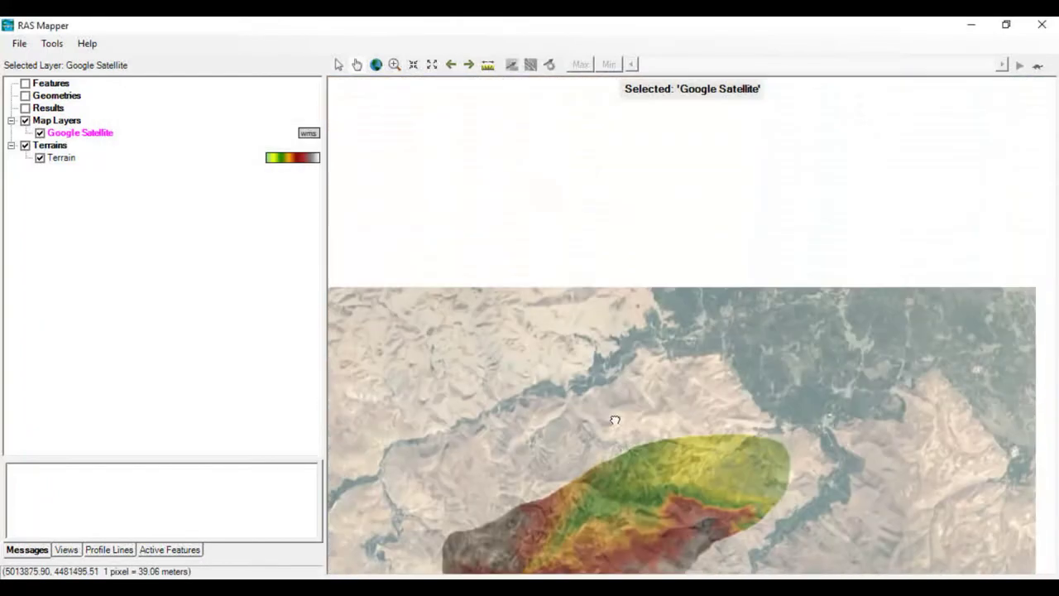
pyautogui.scroll(-1, 588, 385)
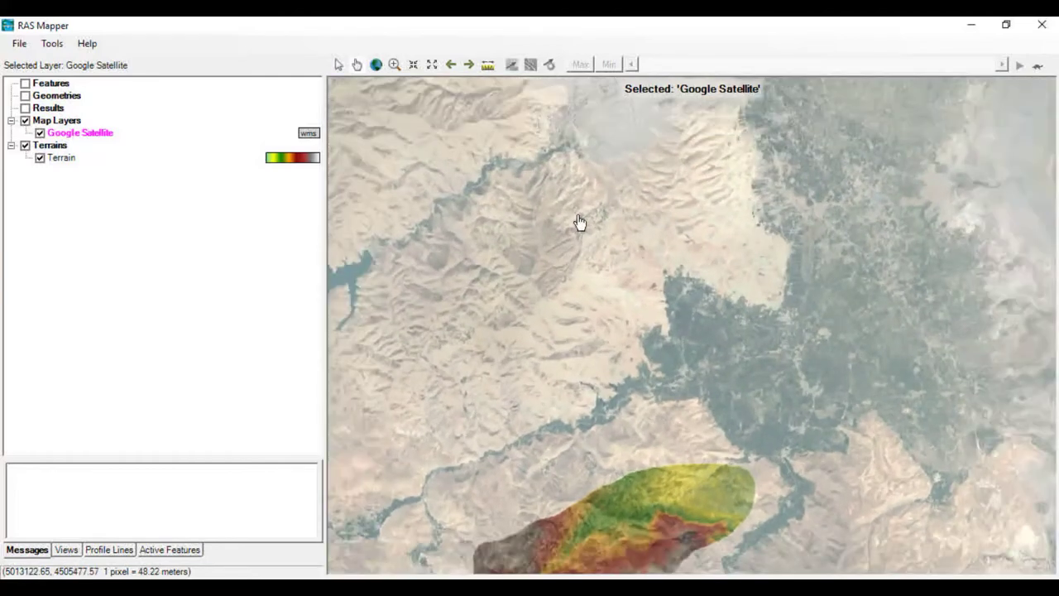
pyautogui.moveTo(579, 222); pyautogui.dragTo(572, 267)
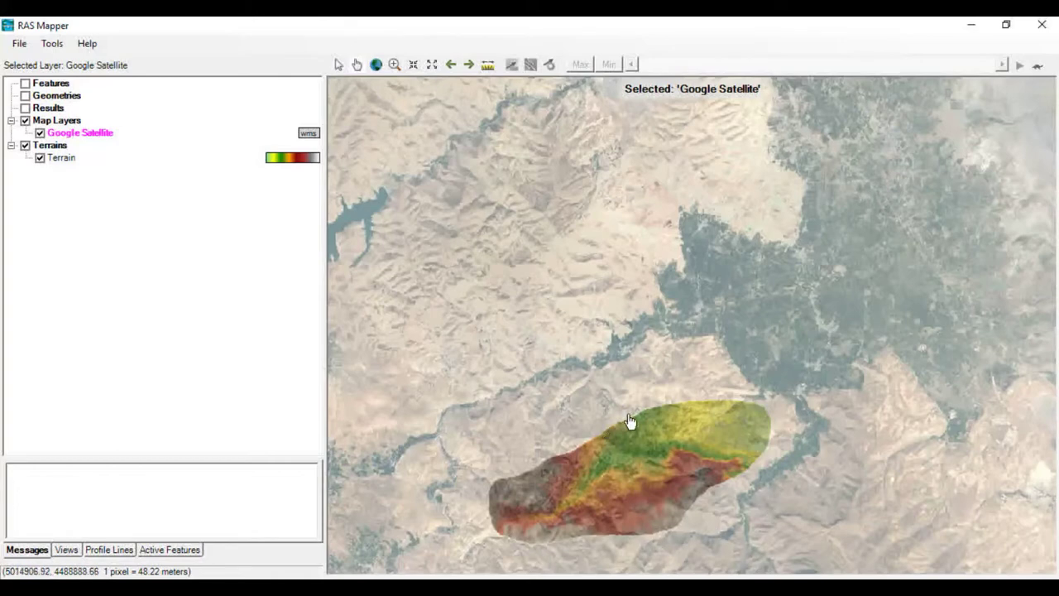
pyautogui.moveTo(665, 192); pyautogui.dragTo(671, 278)
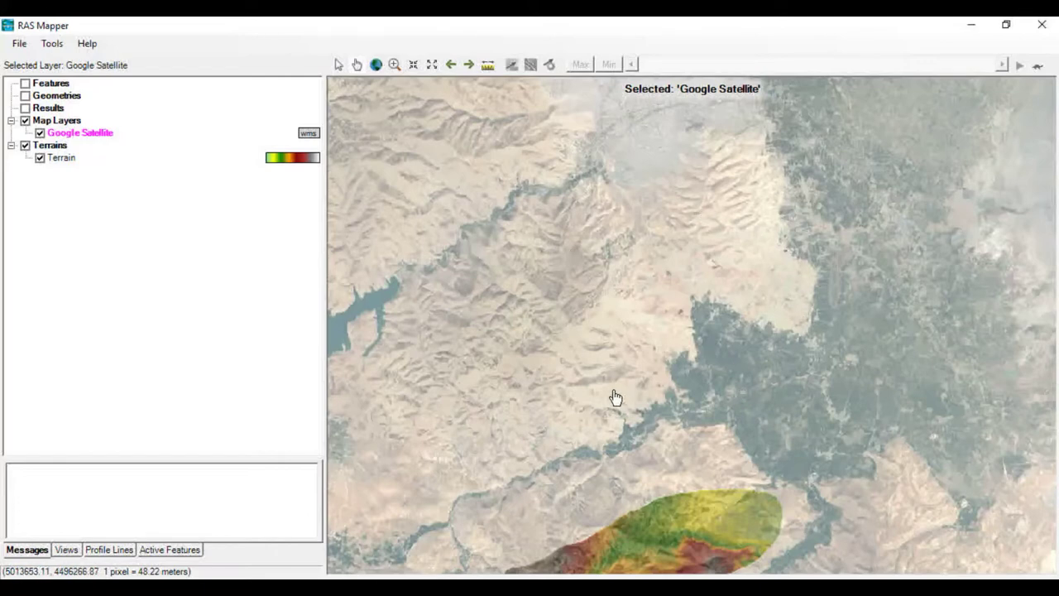
pyautogui.moveTo(610, 407); pyautogui.dragTo(605, 351)
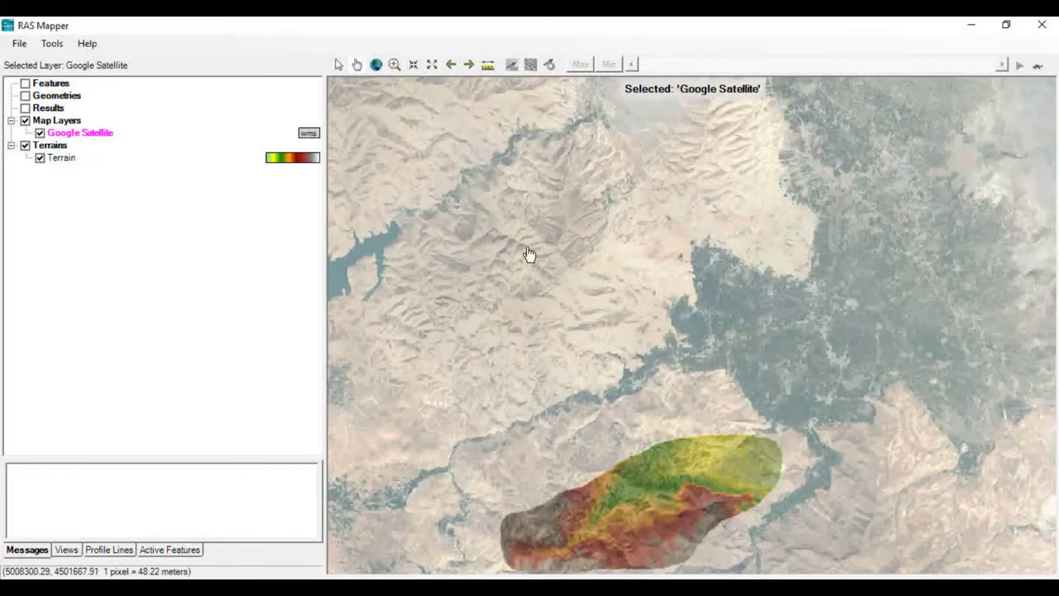
pyautogui.scroll(-1, 571, 326)
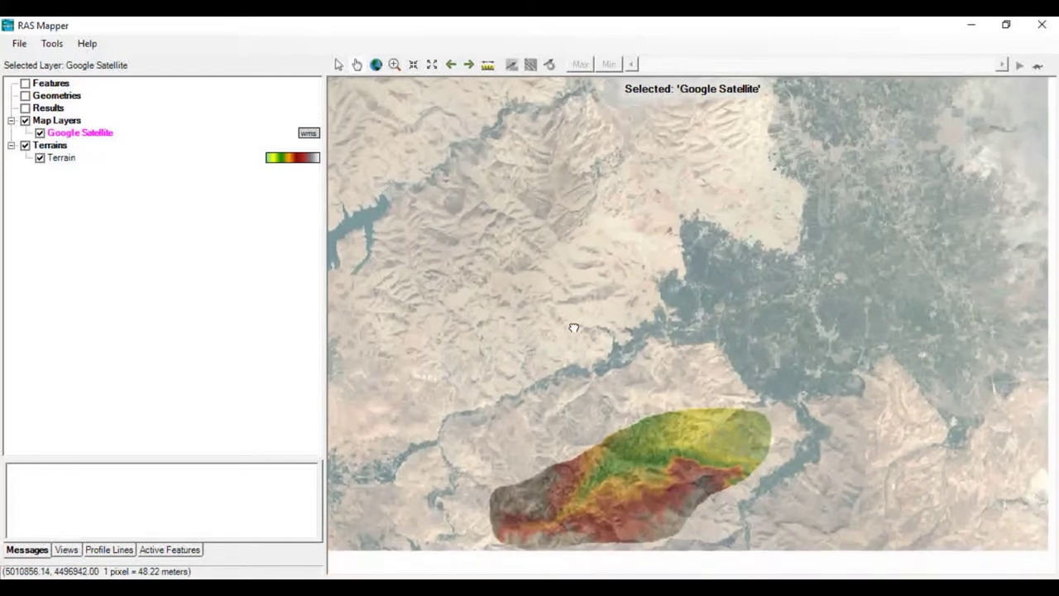
pyautogui.scroll(1, 570, 356)
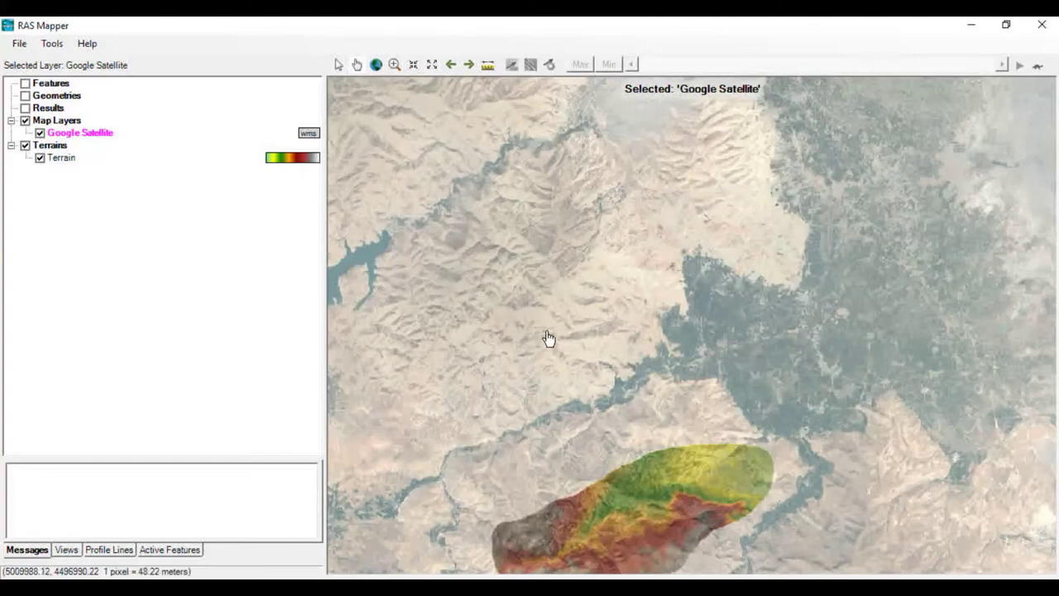
pyautogui.moveTo(546, 336); pyautogui.dragTo(535, 257)
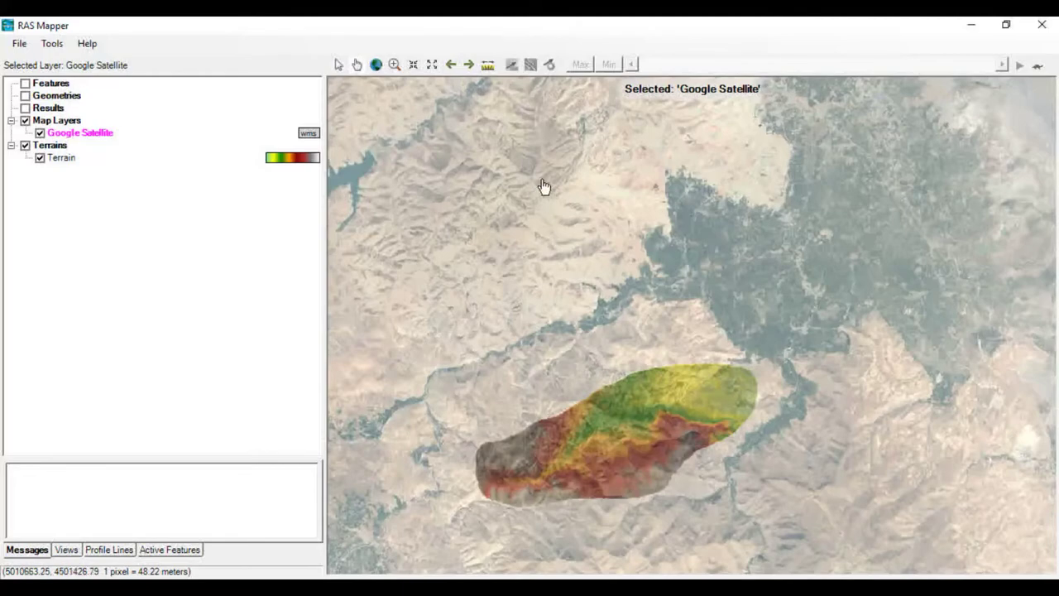
pyautogui.moveTo(538, 228); pyautogui.dragTo(557, 289)
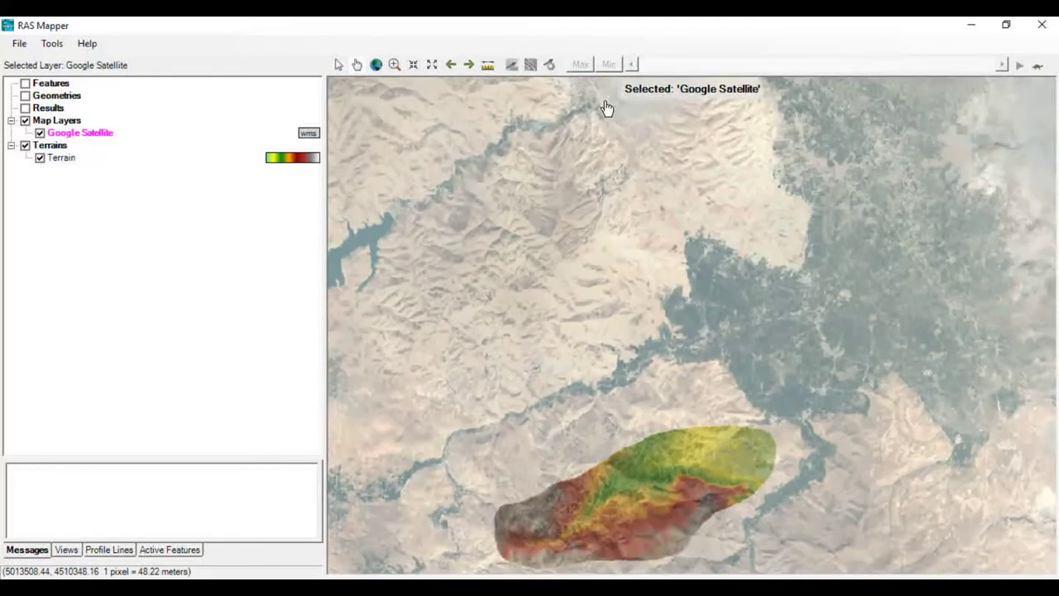
# Inspect the city north of the terrain at street level in the satellite imagery, and return to the overview of the terrain
pyautogui.scroll(2, 607, 104)
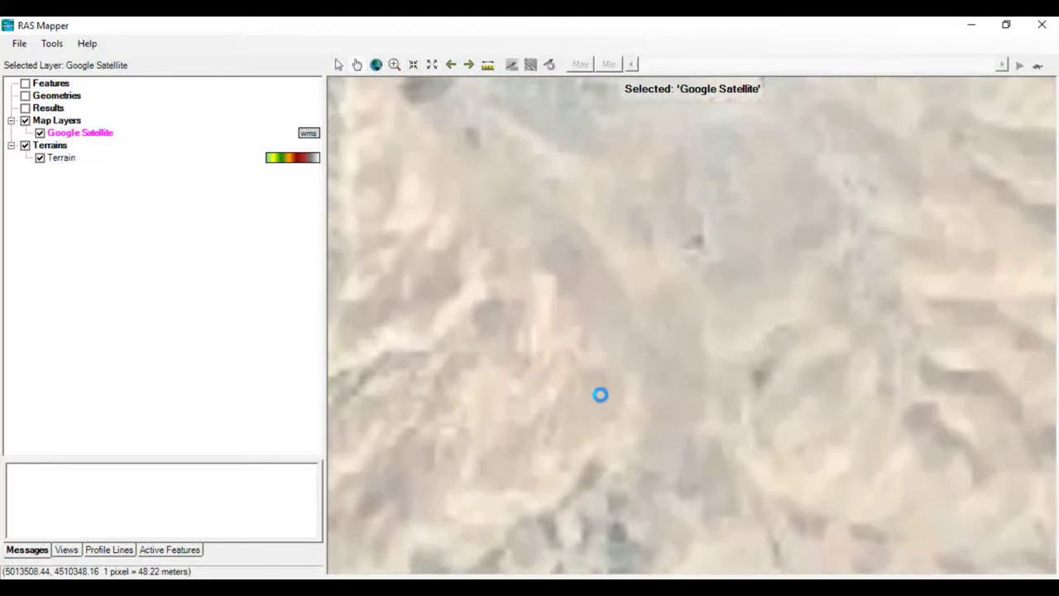
pyautogui.scroll(3, 576, 228)
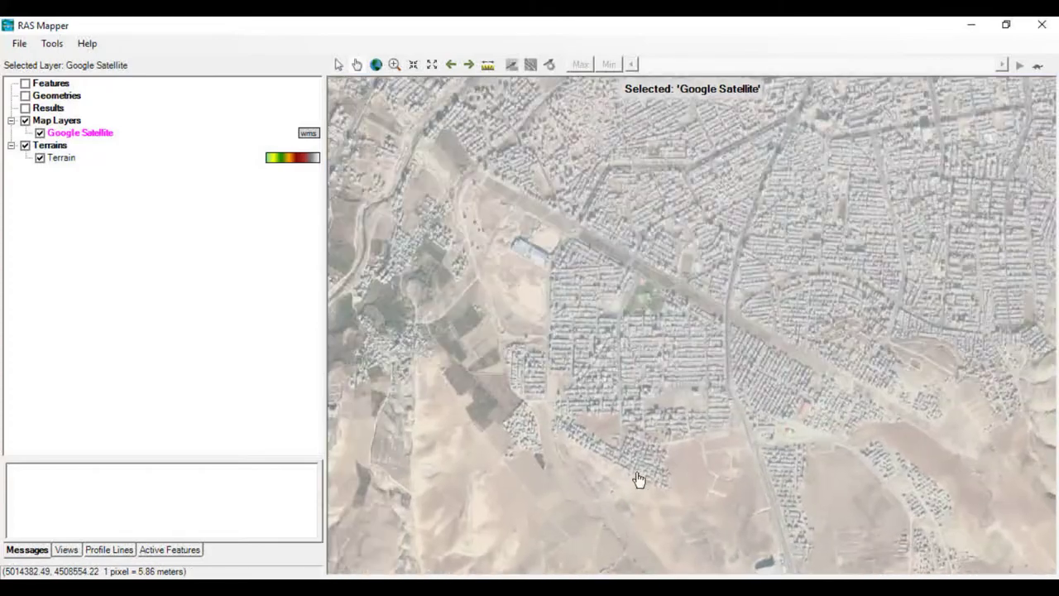
pyautogui.scroll(1, 646, 266)
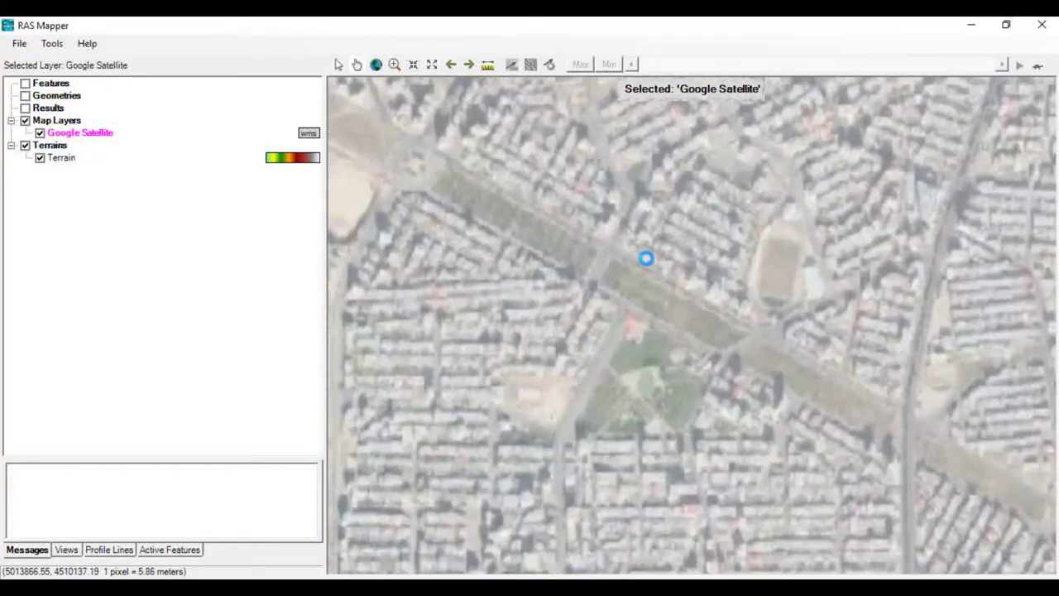
pyautogui.scroll(2, 601, 309)
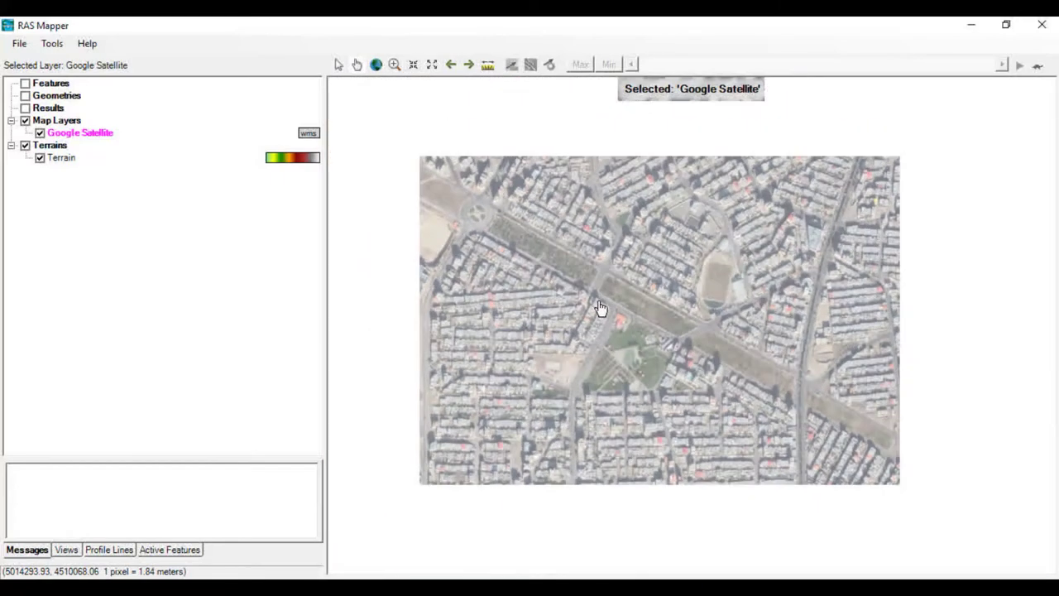
pyautogui.scroll(-3, 631, 296)
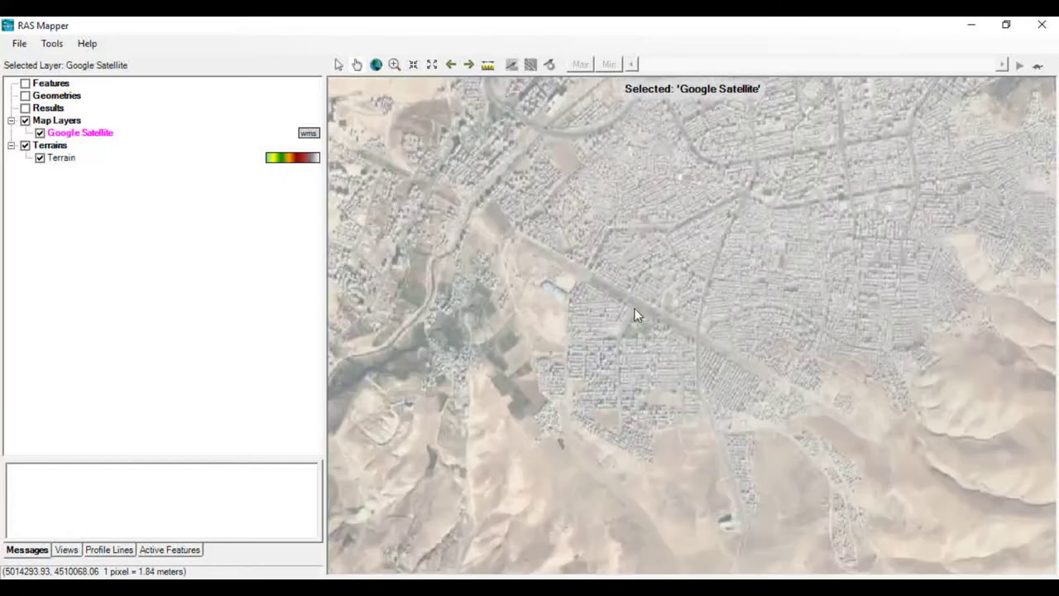
pyautogui.scroll(-3, 637, 335)
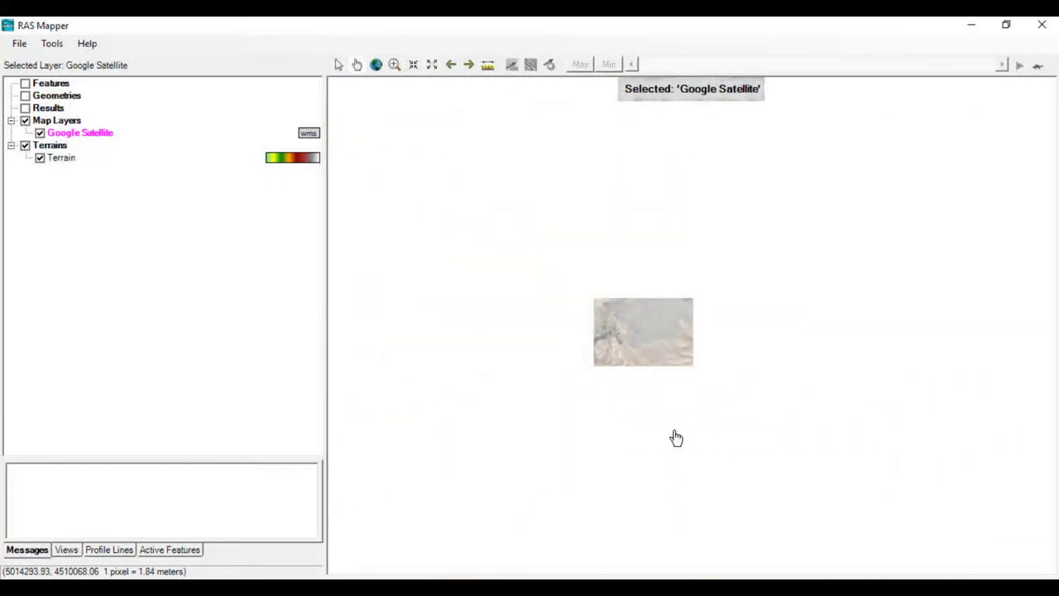
pyautogui.scroll(2, 649, 398)
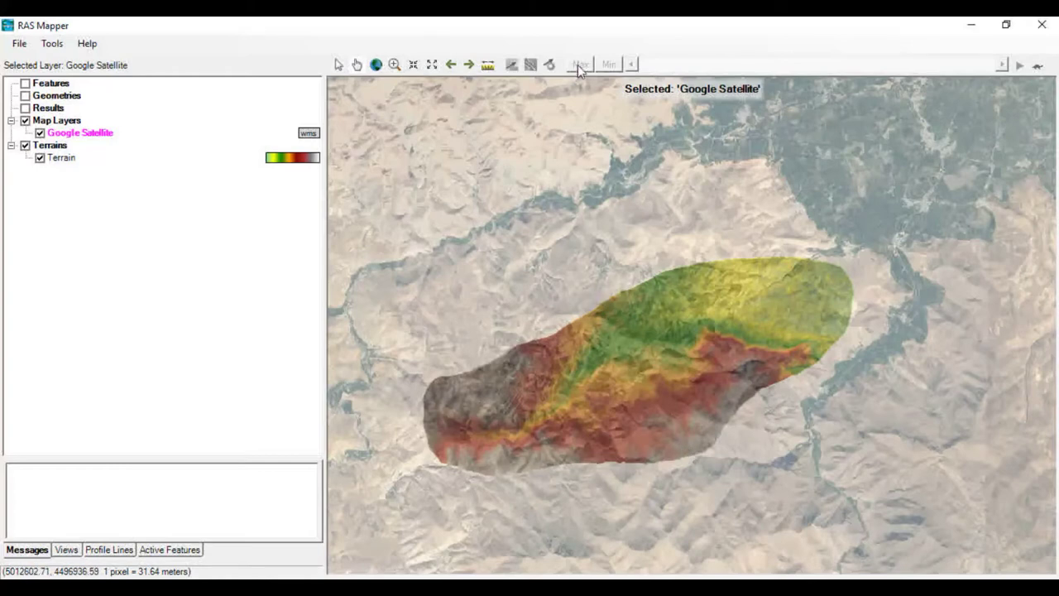
# Set the project's raster warping option to Alternate HEC-RAS Raster Warping Method and apply it
pyautogui.click(53, 46)
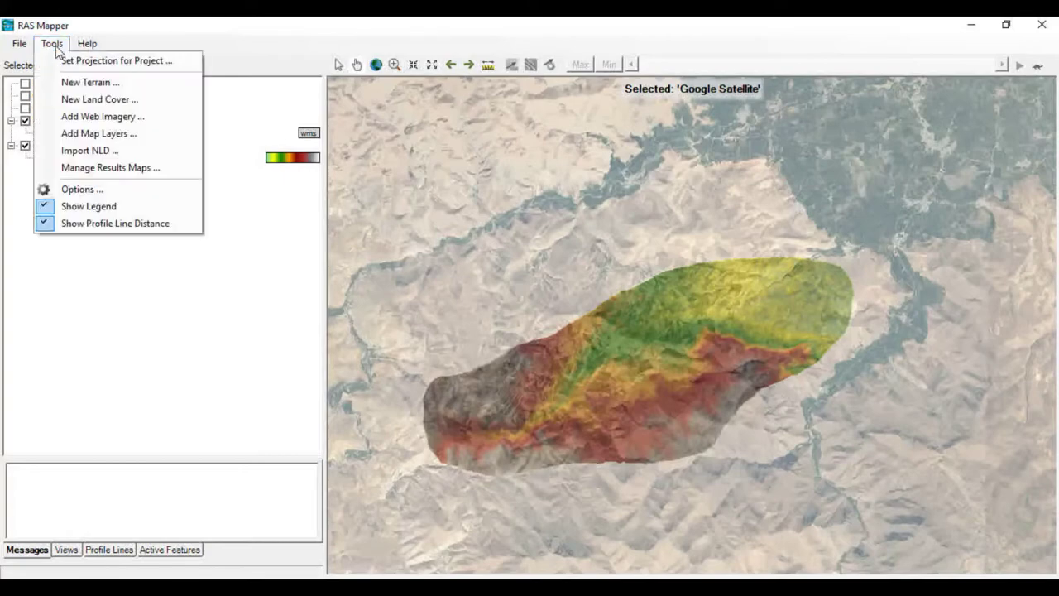
pyautogui.click(80, 191)
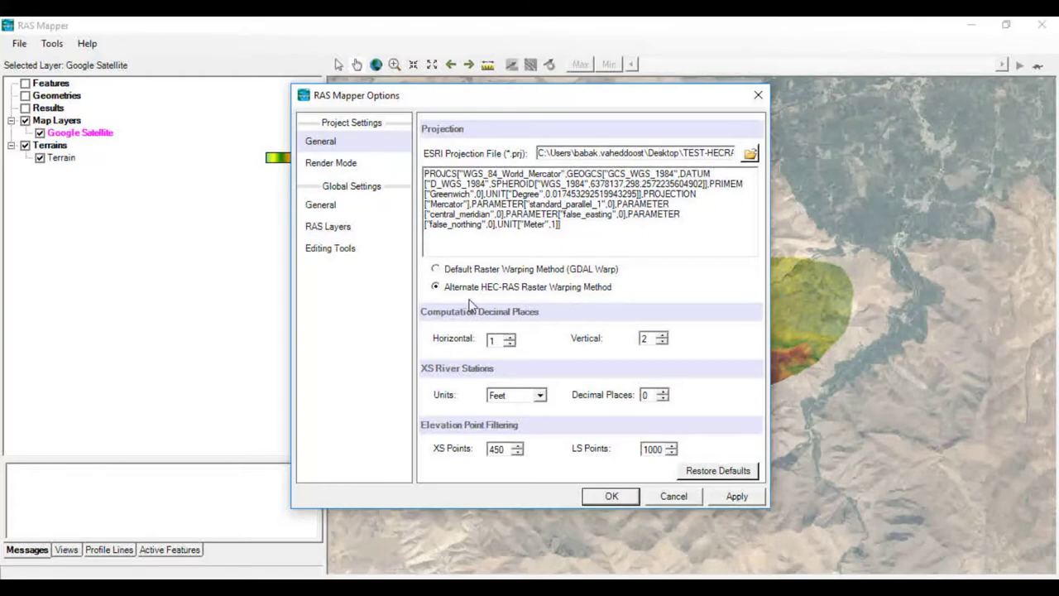
pyautogui.click(633, 500)
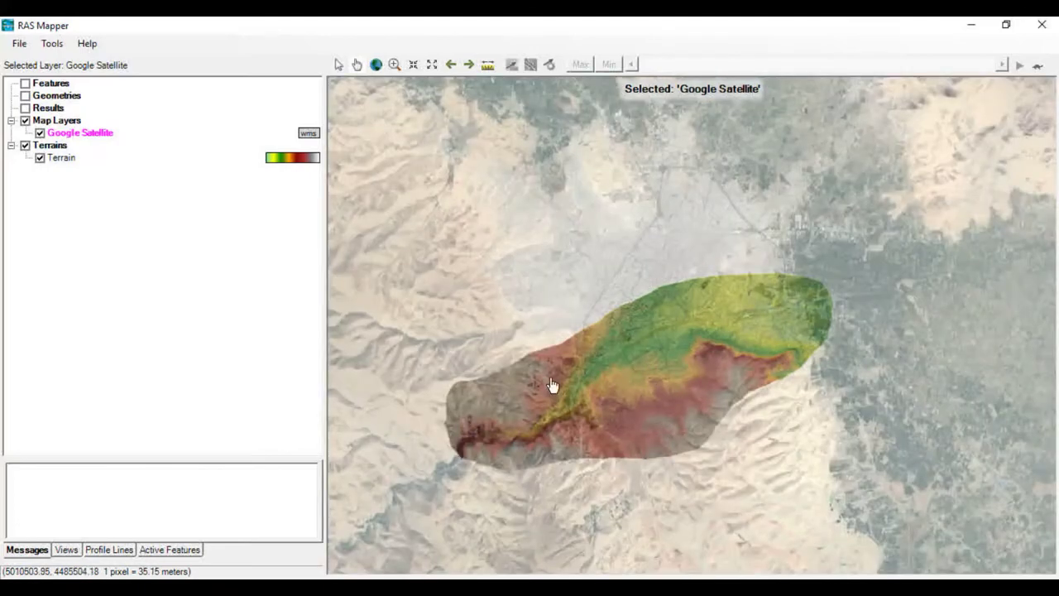
# Check the terrain's alignment with the satellite imagery by following the river from the southwestern valley northeast into the city
pyautogui.scroll(3, 577, 432)
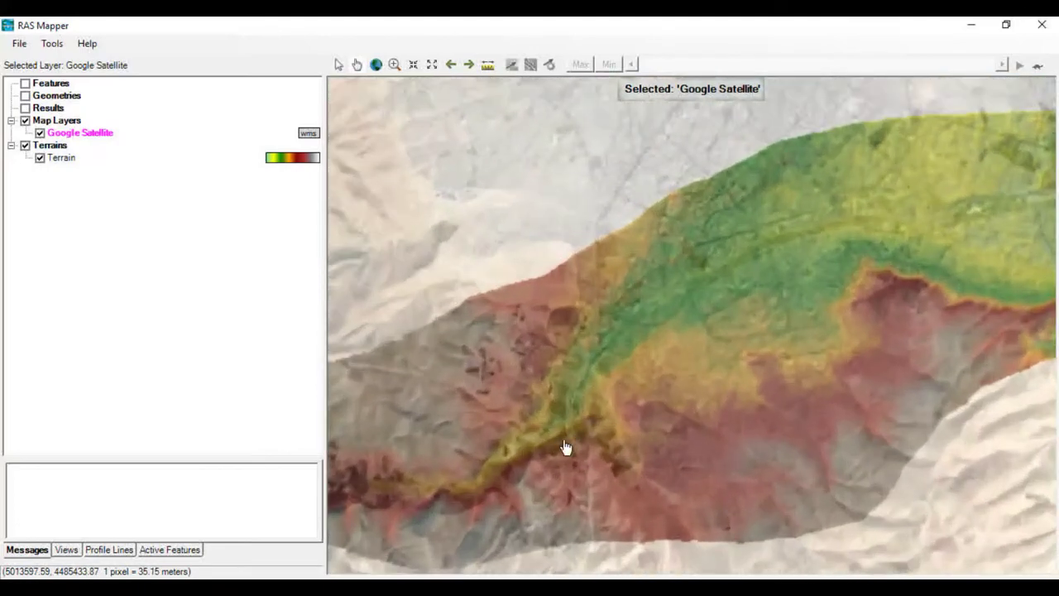
pyautogui.scroll(2, 551, 427)
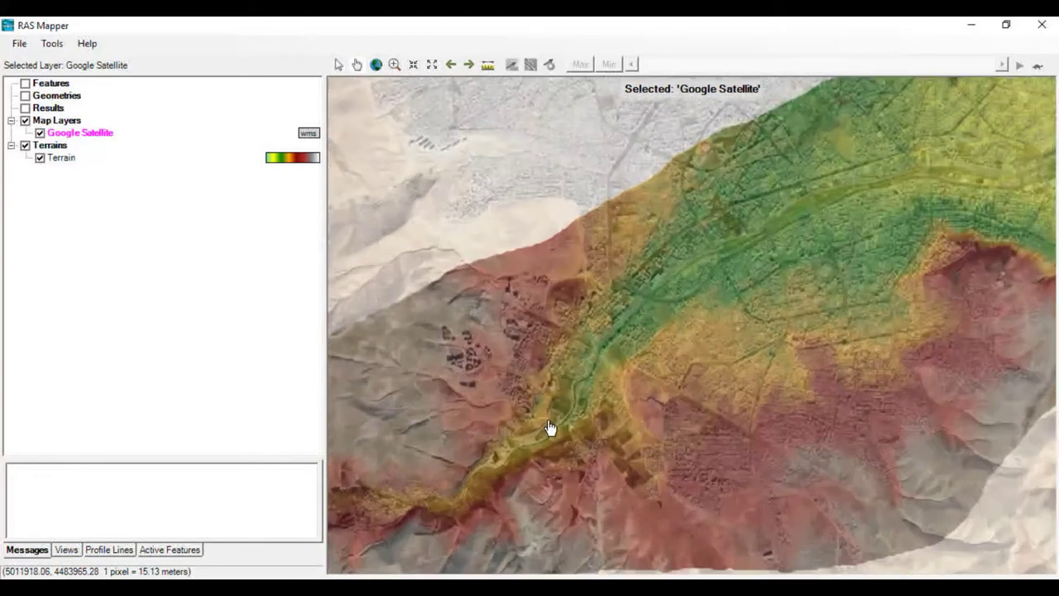
pyautogui.scroll(2, 529, 447)
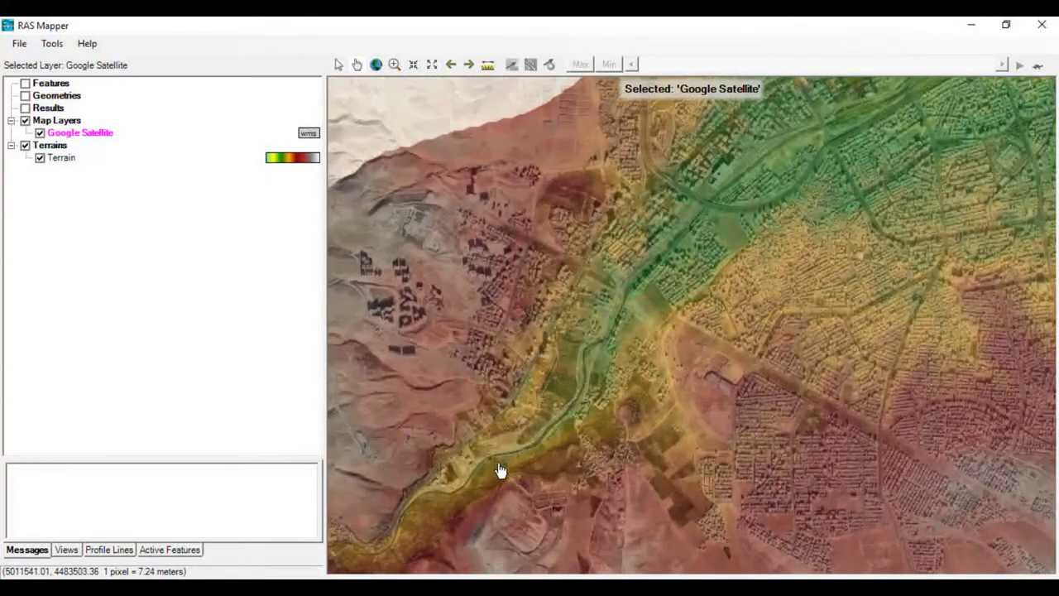
pyautogui.scroll(1, 568, 397)
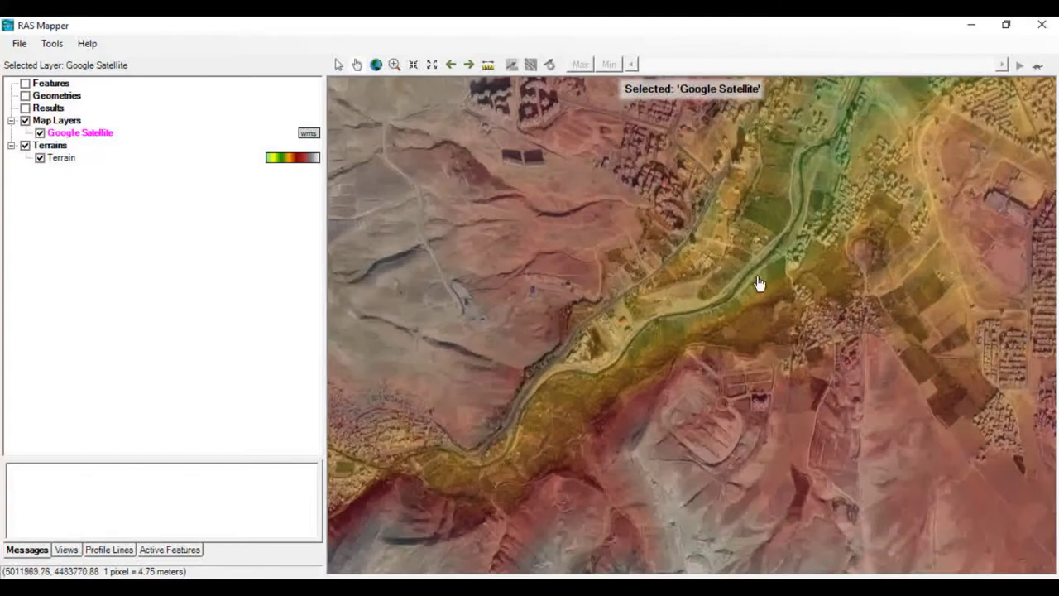
pyautogui.moveTo(760, 284); pyautogui.dragTo(633, 398)
pyautogui.moveTo(695, 248); pyautogui.dragTo(666, 364)
pyautogui.moveTo(710, 305); pyautogui.dragTo(765, 261)
pyautogui.scroll(2, 766, 262)
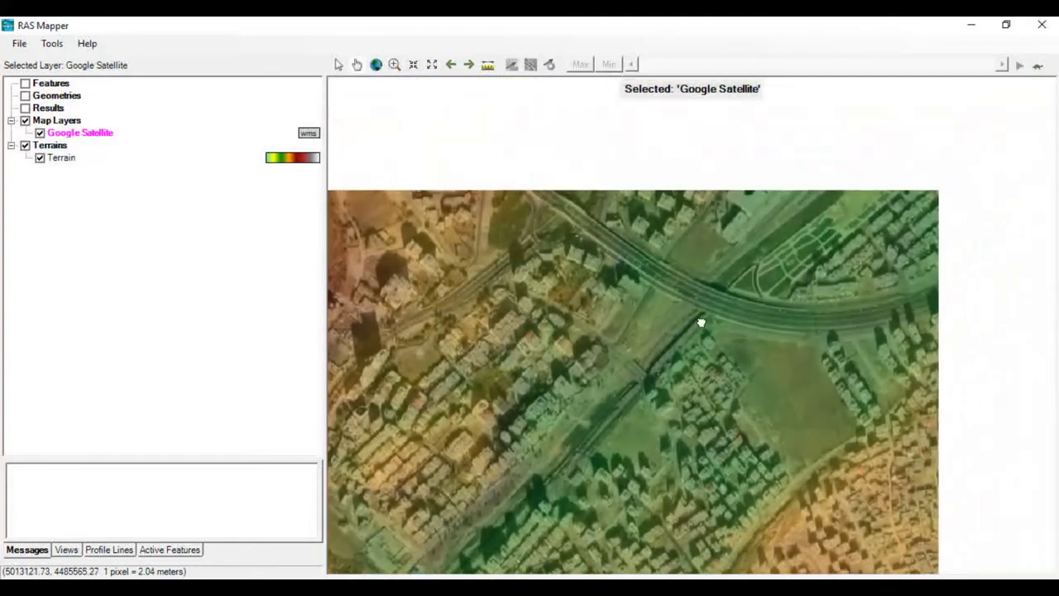
pyautogui.moveTo(804, 232); pyautogui.dragTo(657, 350)
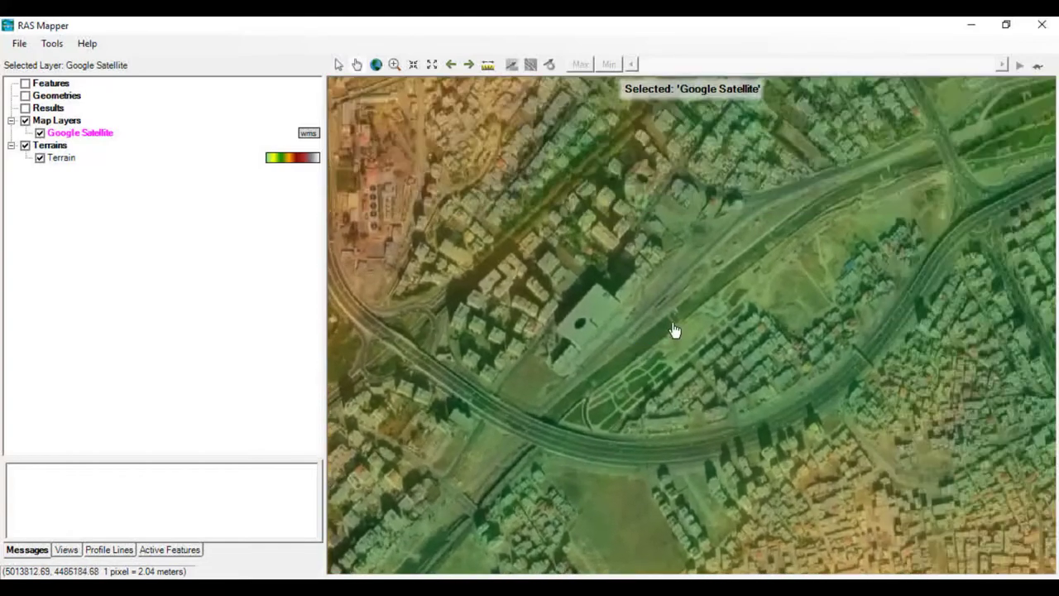
pyautogui.moveTo(858, 199); pyautogui.dragTo(571, 360)
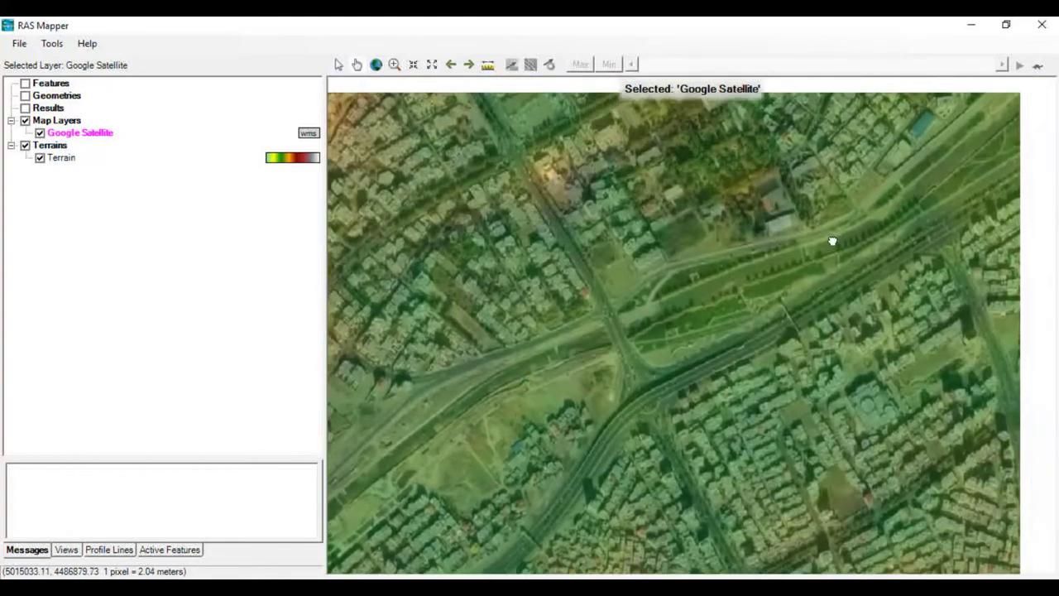
pyautogui.moveTo(833, 240); pyautogui.dragTo(544, 405)
pyautogui.moveTo(807, 216); pyautogui.dragTo(707, 305)
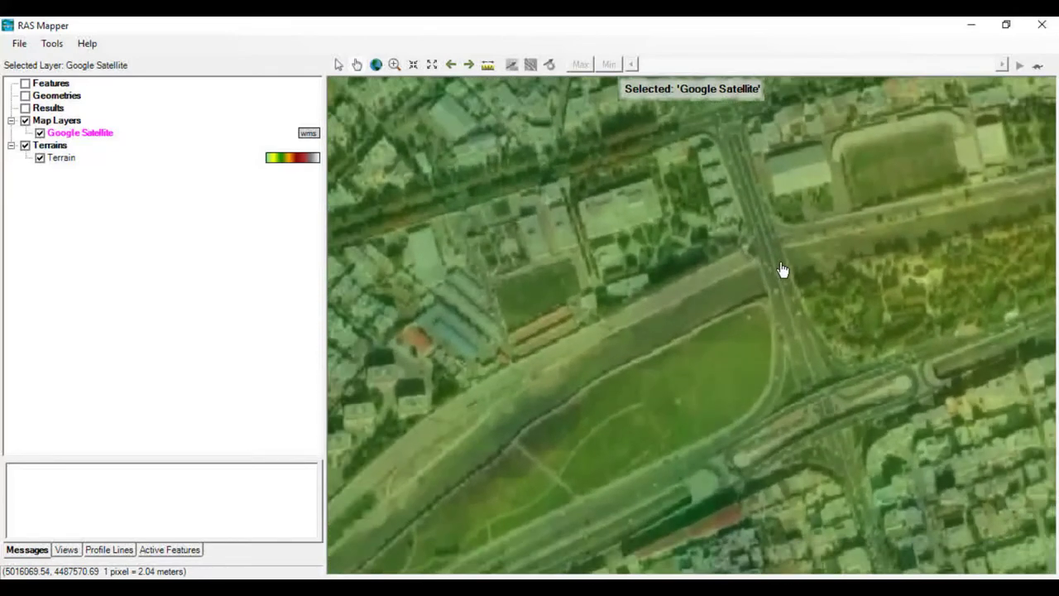
# Inspect the river channel at the road bridges and along the urban reach eastward to the oval stadium
pyautogui.scroll(5, 790, 261)
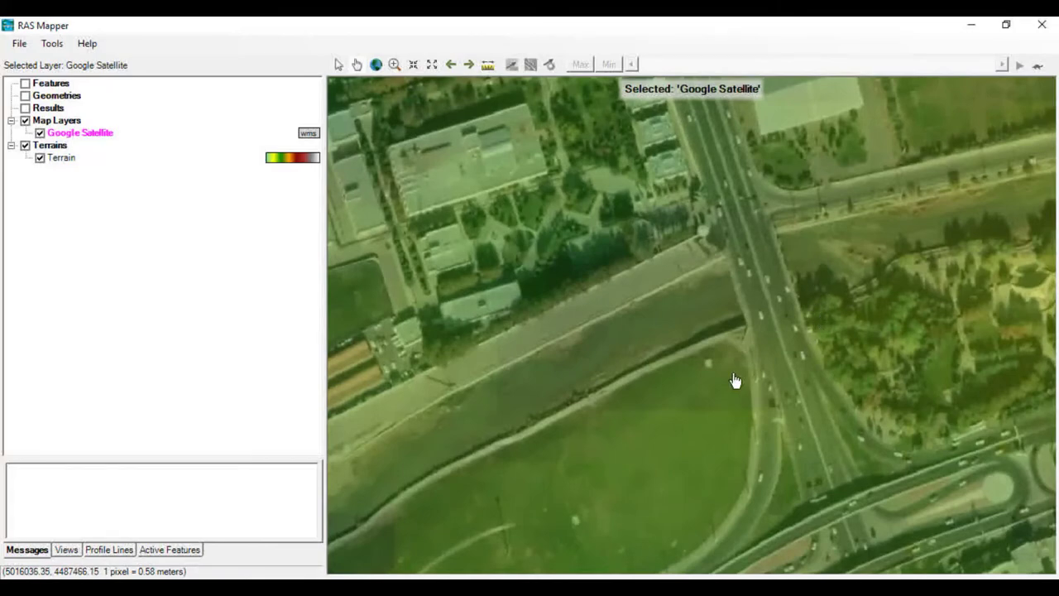
pyautogui.scroll(-2, 733, 379)
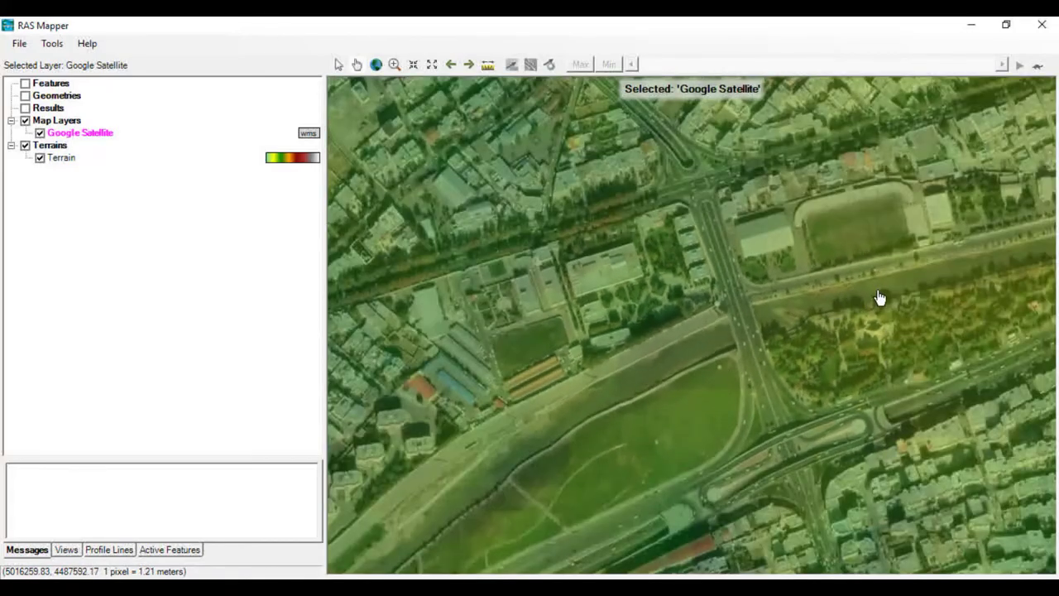
pyautogui.moveTo(877, 295); pyautogui.dragTo(555, 338)
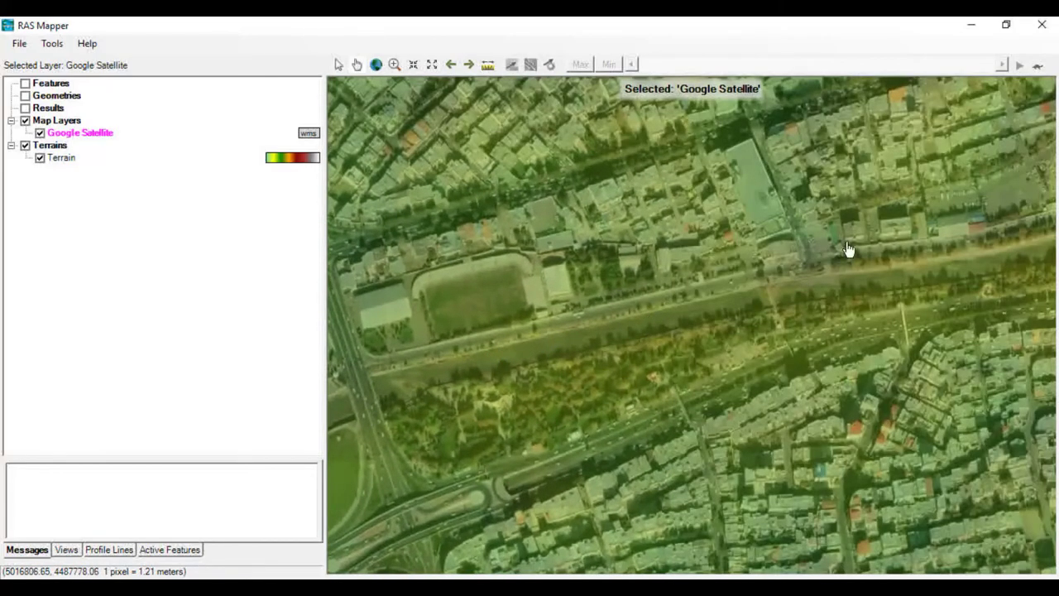
pyautogui.moveTo(968, 273); pyautogui.dragTo(598, 333)
pyautogui.moveTo(841, 282); pyautogui.dragTo(618, 374)
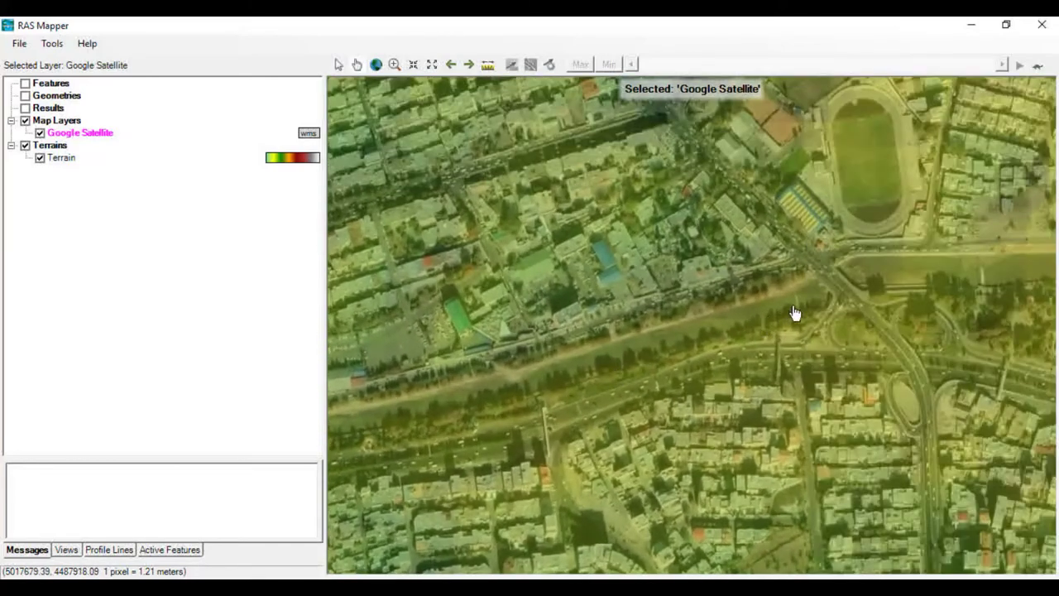
pyautogui.scroll(4, 791, 313)
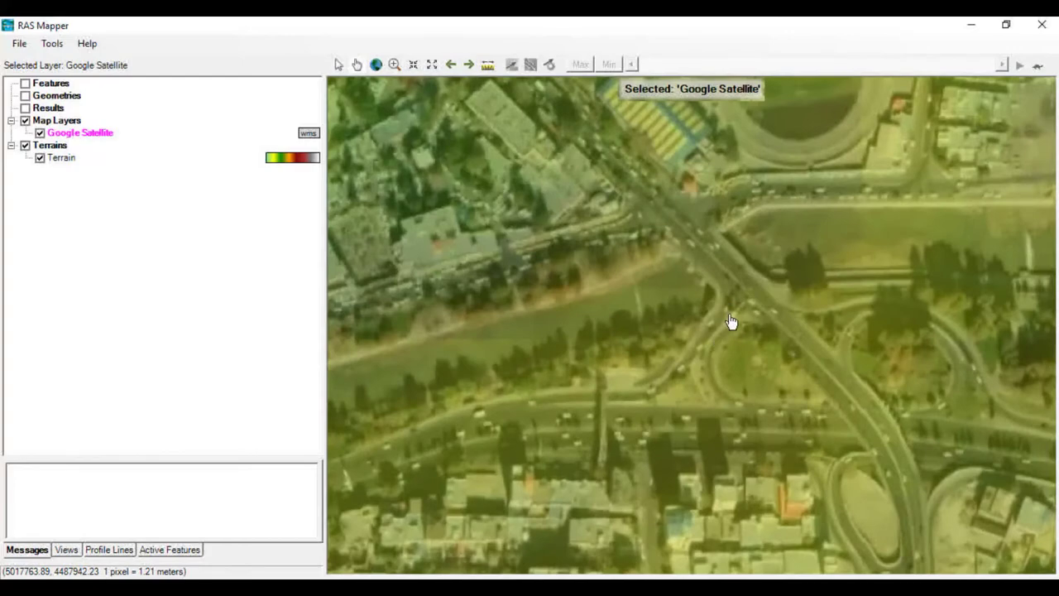
pyautogui.scroll(-3, 653, 309)
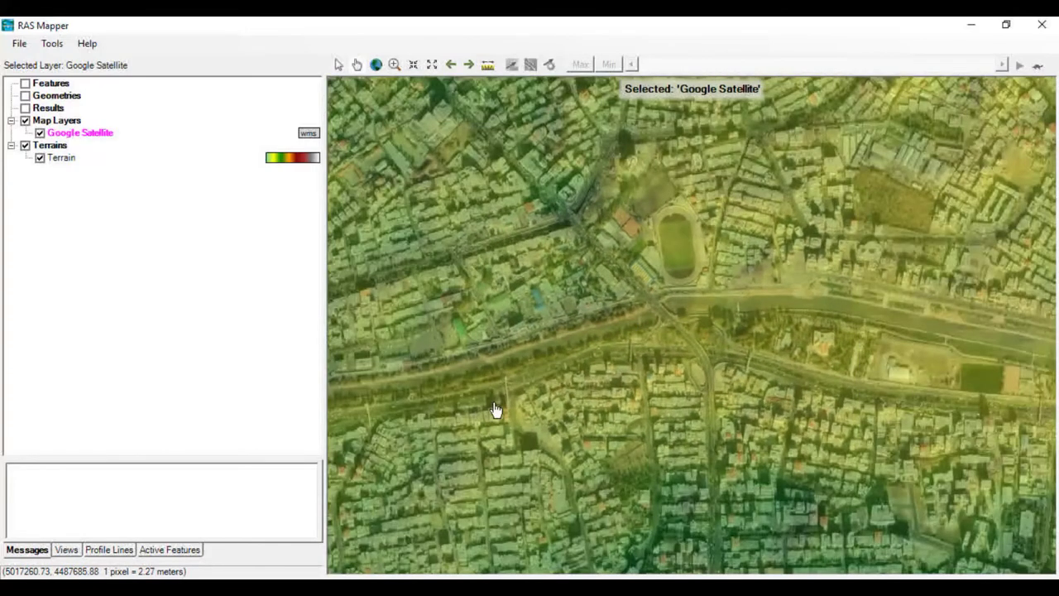
pyautogui.moveTo(497, 406); pyautogui.dragTo(598, 362)
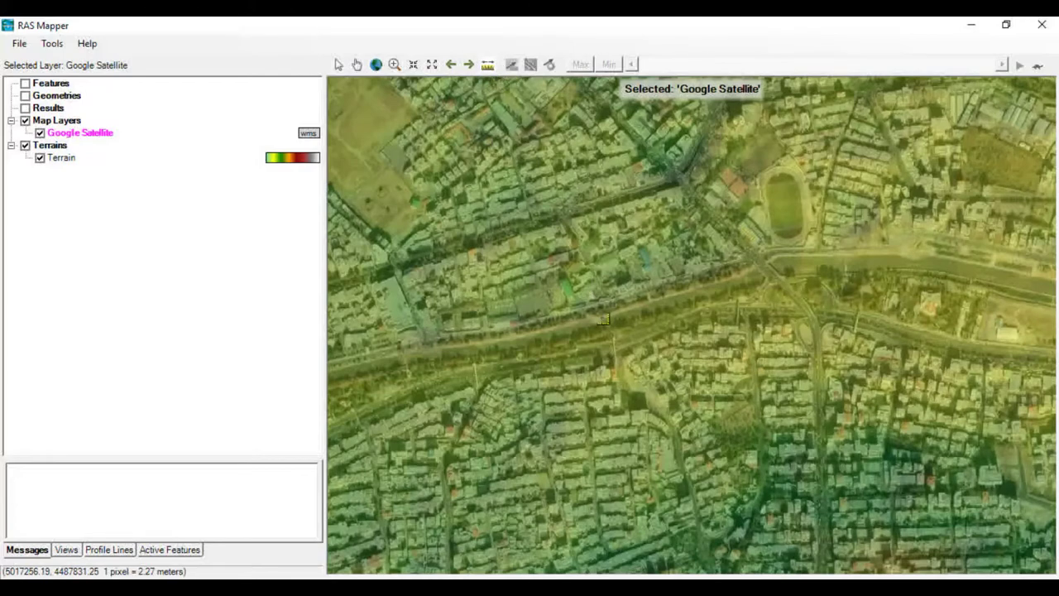
# Plot the terrain profile along a measured line about 335 m long across the river west of the stadium bridge, and close the plot
pyautogui.scroll(1, 642, 334)
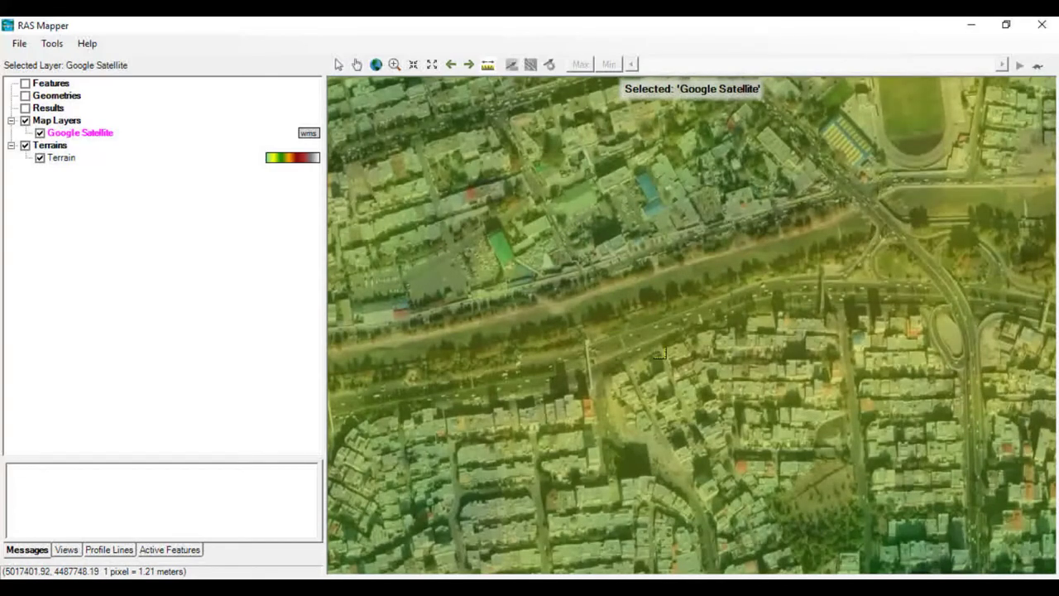
pyautogui.scroll(1, 584, 298)
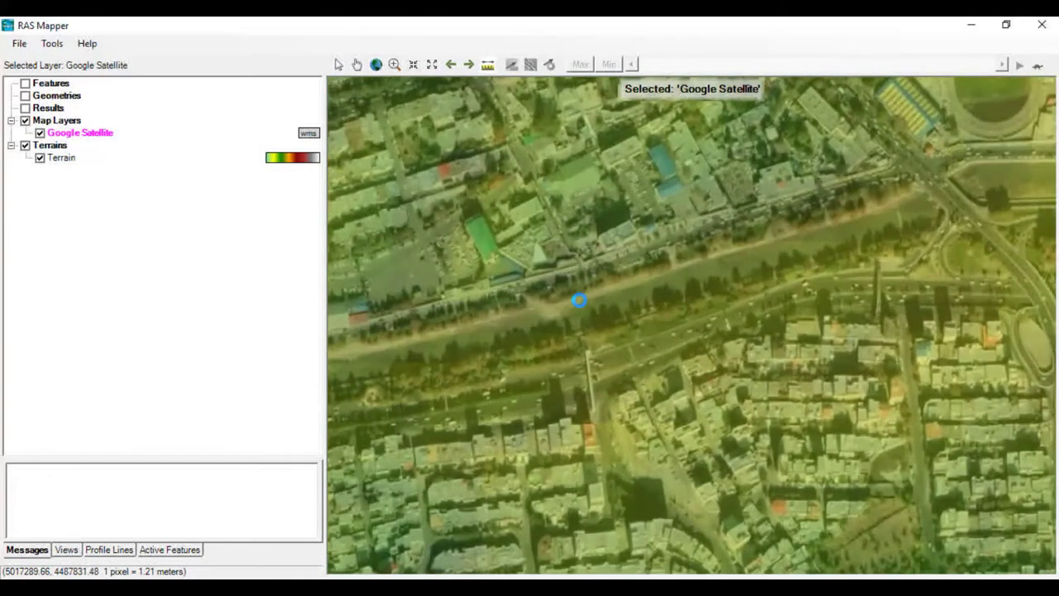
pyautogui.keyDown('ctrl'); pyautogui.click(519, 184); pyautogui.keyUp('ctrl')
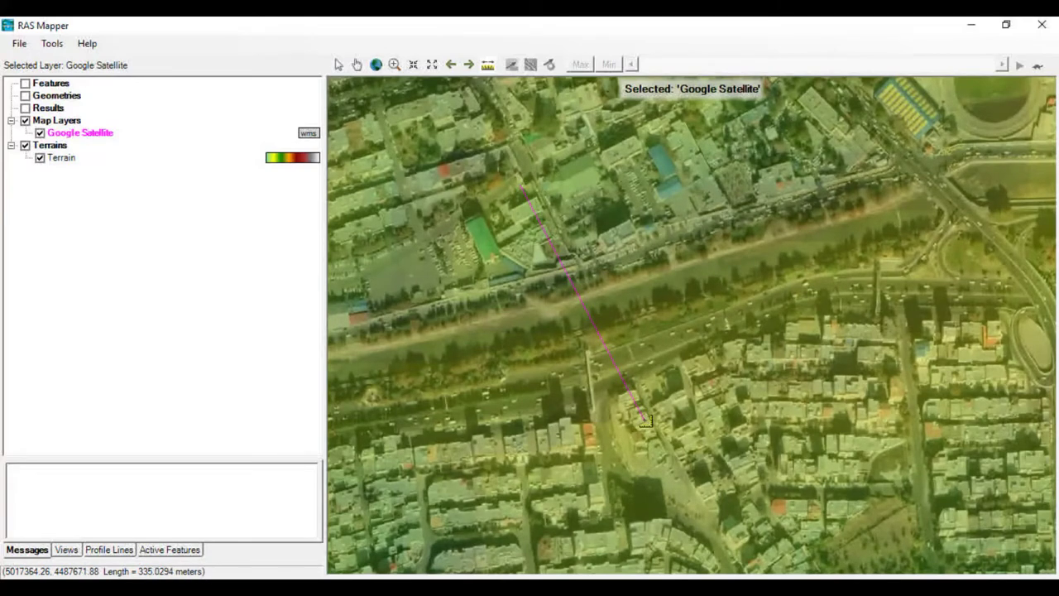
pyautogui.doubleClick(645, 421)
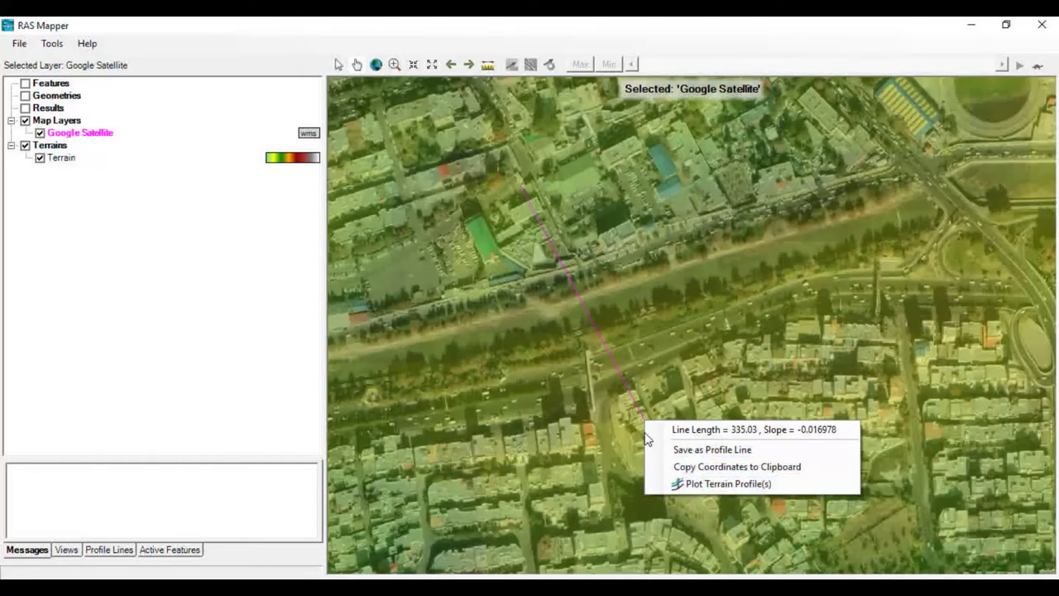
pyautogui.click(697, 485)
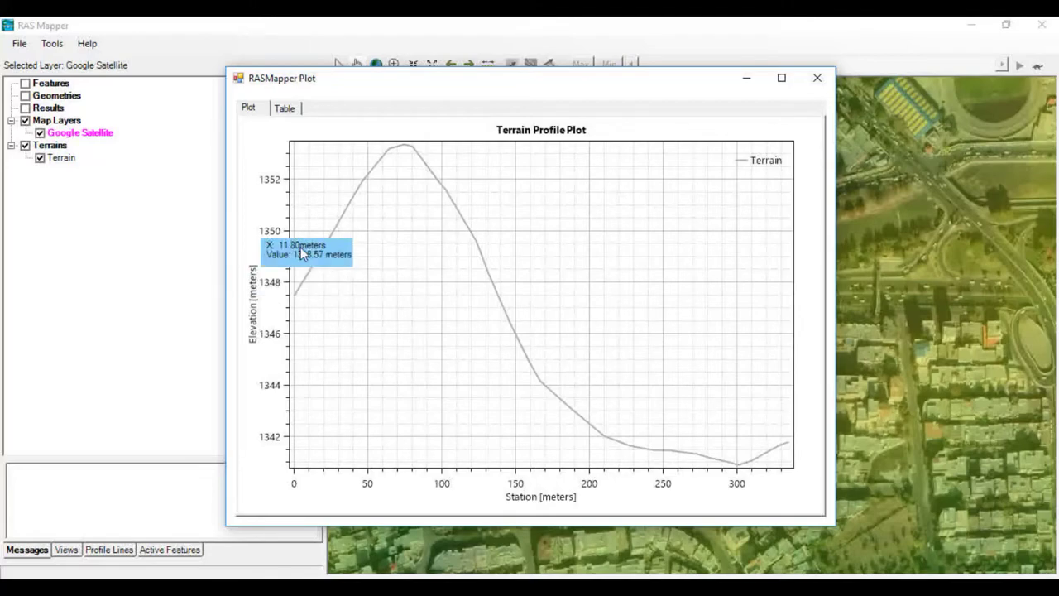
pyautogui.click(817, 77)
# Plot the terrain profile along a shorter line about 111 m long across the river channel nearer the bridge, and close the plot
pyautogui.scroll(2, 675, 368)
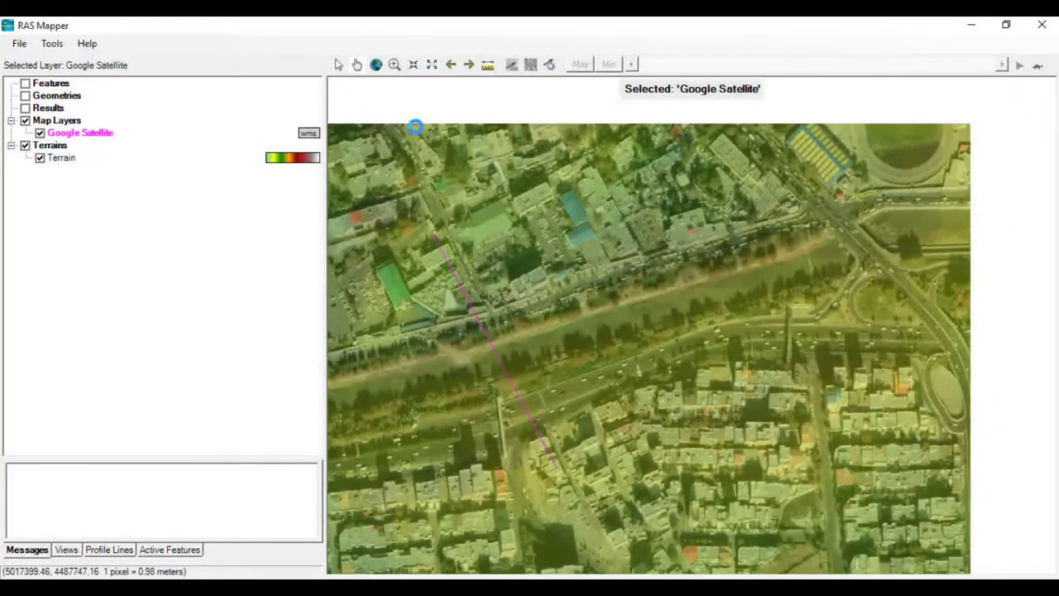
pyautogui.click(626, 265)
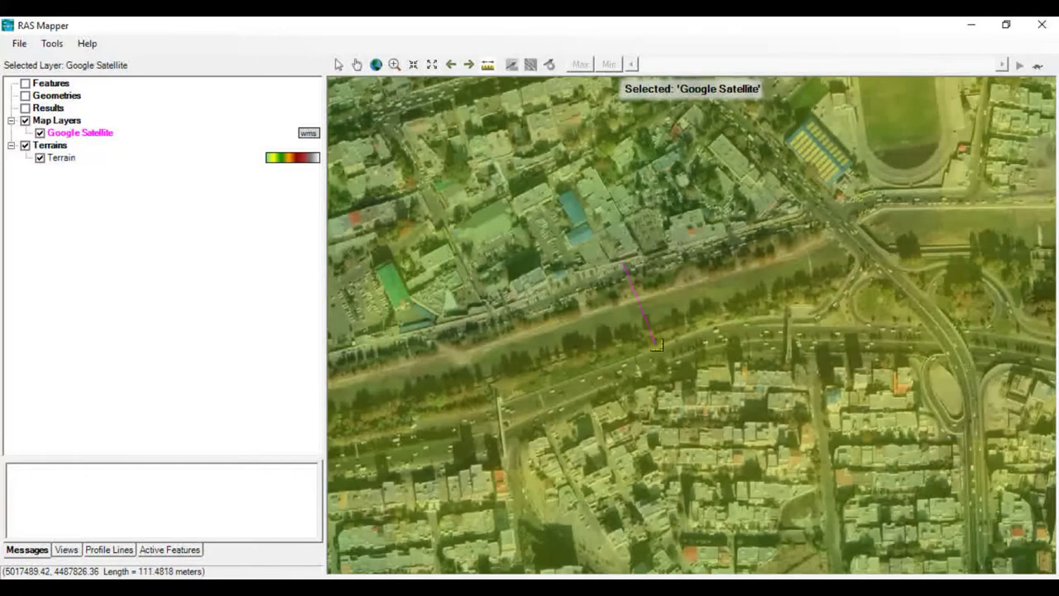
pyautogui.rightClick(656, 346)
pyautogui.click(687, 406)
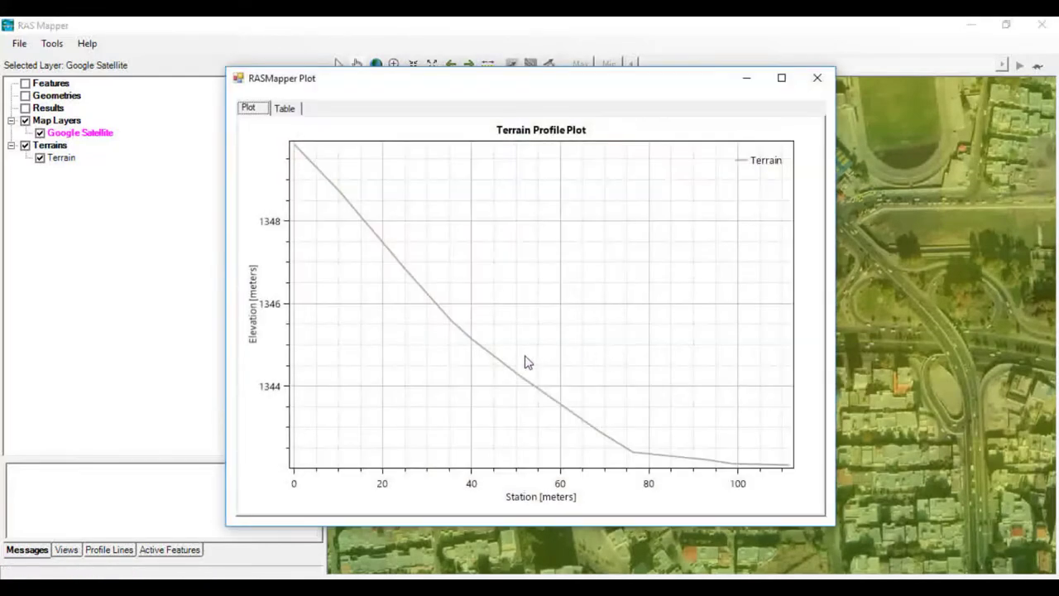
pyautogui.moveTo(506, 364)
pyautogui.moveTo(662, 455)
pyautogui.click(816, 78)
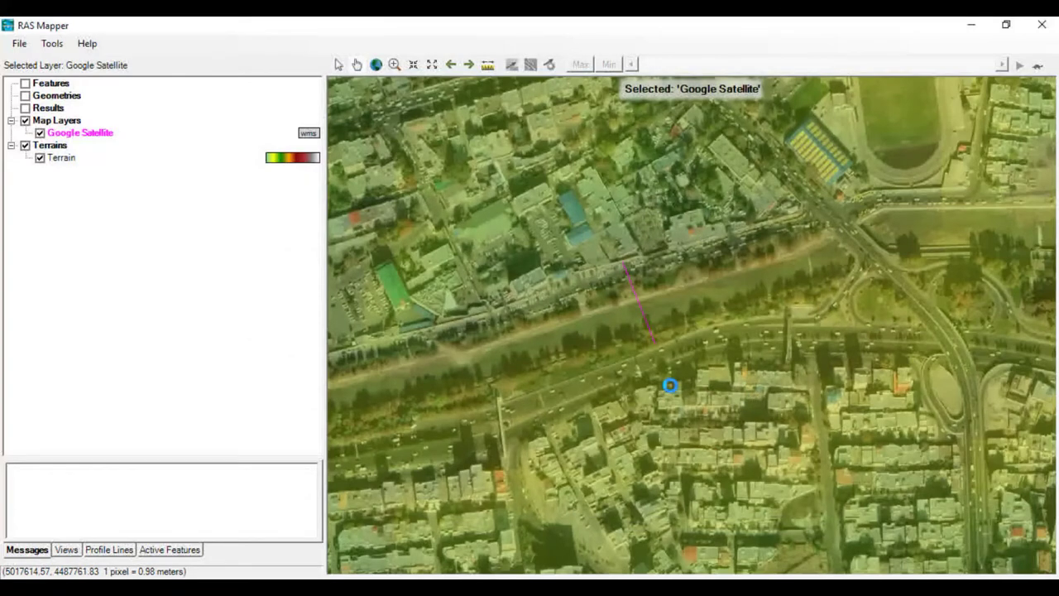
# Create a new geometry named Shahr chay
pyautogui.scroll(1, 670, 386)
pyautogui.scroll(-1, 673, 398)
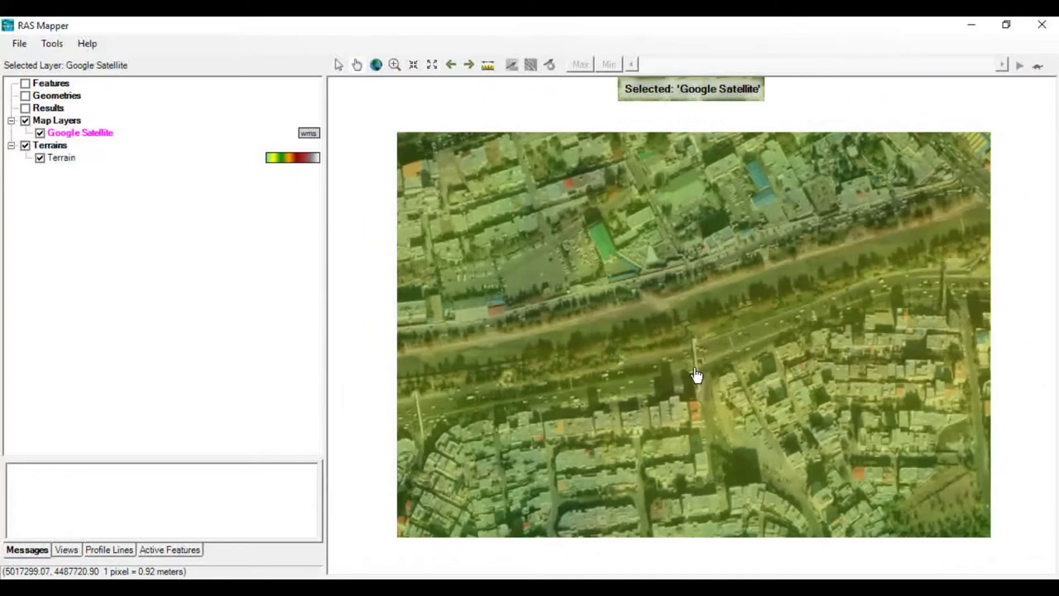
pyautogui.scroll(-1, 694, 366)
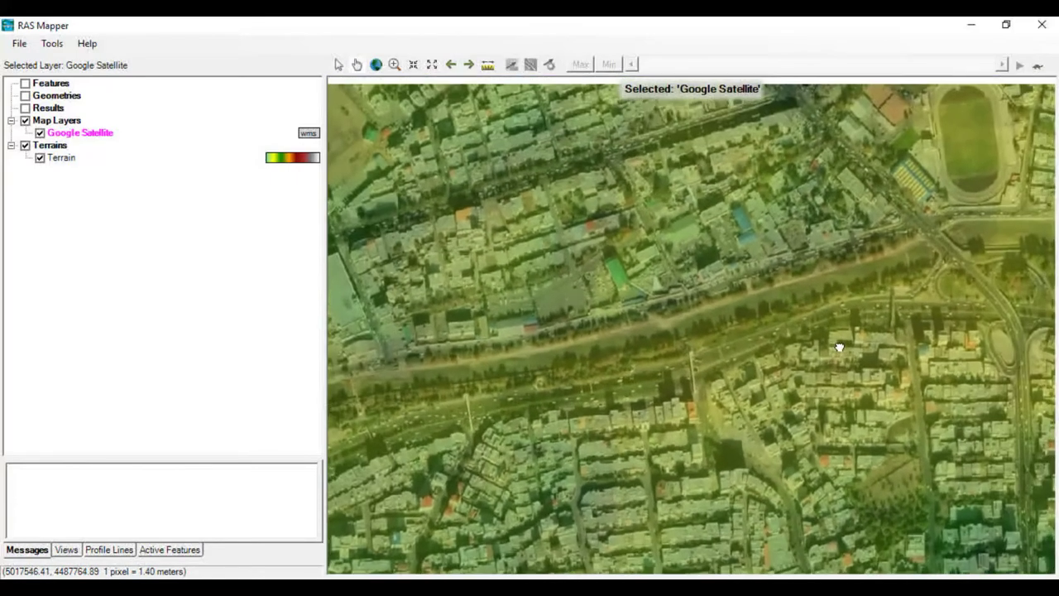
pyautogui.moveTo(838, 348); pyautogui.dragTo(929, 323)
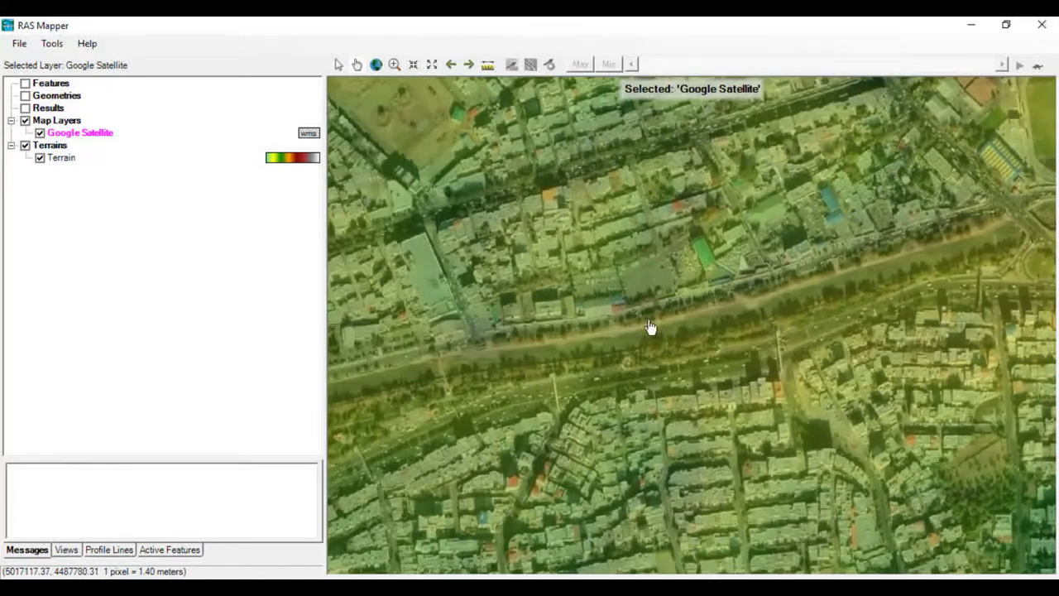
pyautogui.moveTo(351, 385); pyautogui.dragTo(605, 373)
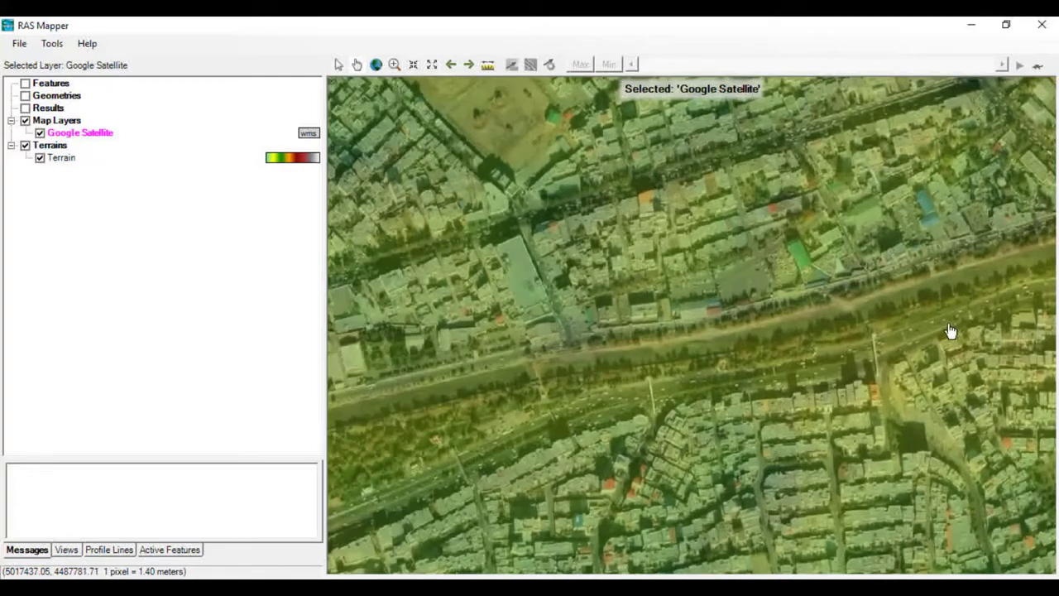
pyautogui.moveTo(951, 331); pyautogui.dragTo(825, 356)
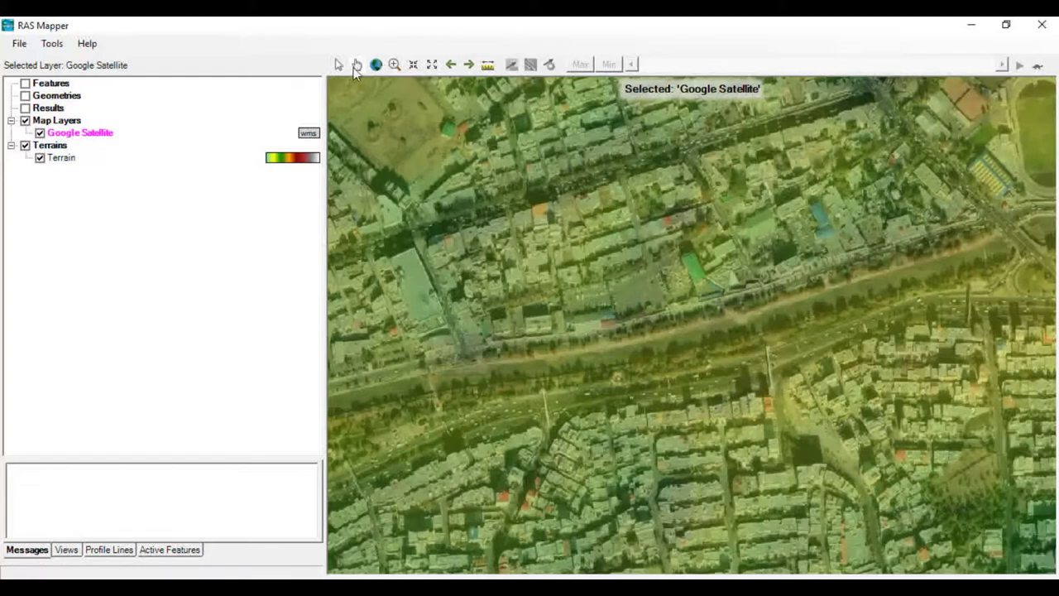
pyautogui.click(54, 98)
pyautogui.rightClick(54, 98)
pyautogui.click(106, 123)
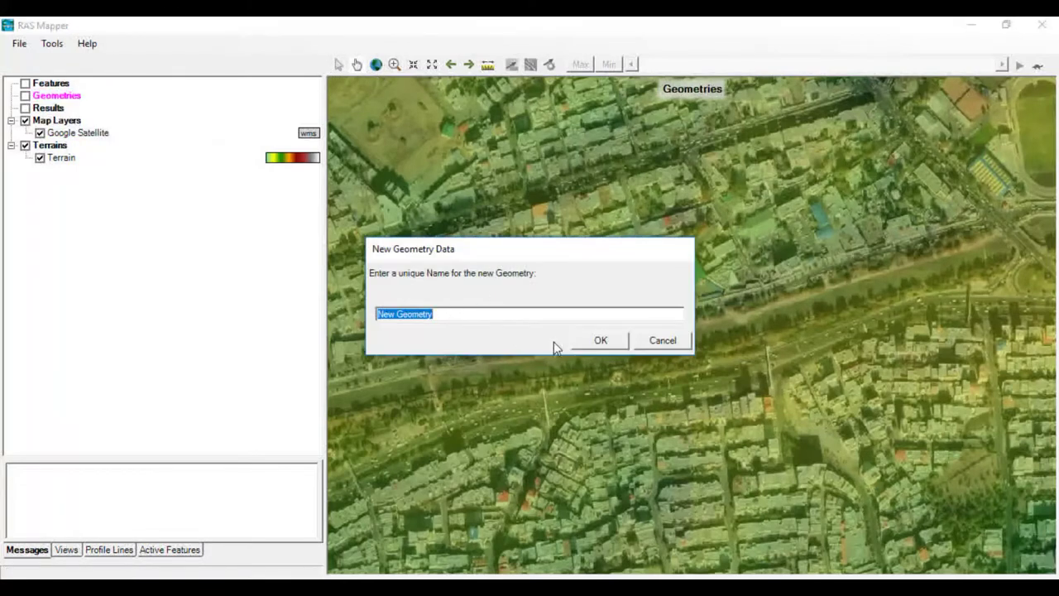
pyautogui.write('Shahr chay')
pyautogui.click(625, 342)
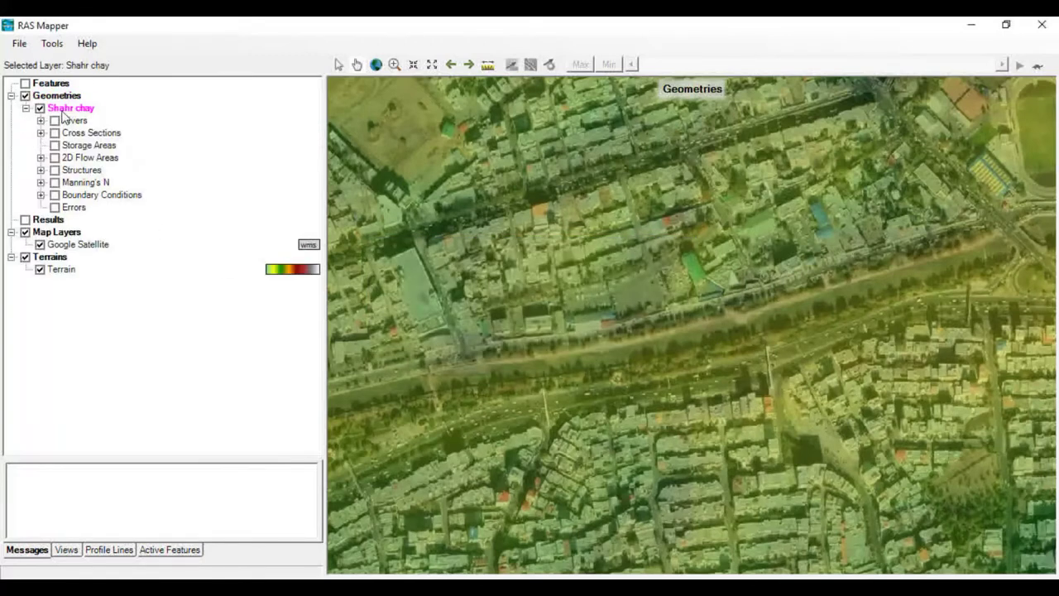
# Expand the Rivers group of the Shahr chay geometry and start editing its Rivers layer
pyautogui.click(41, 170)
pyautogui.click(40, 170)
pyautogui.click(71, 121)
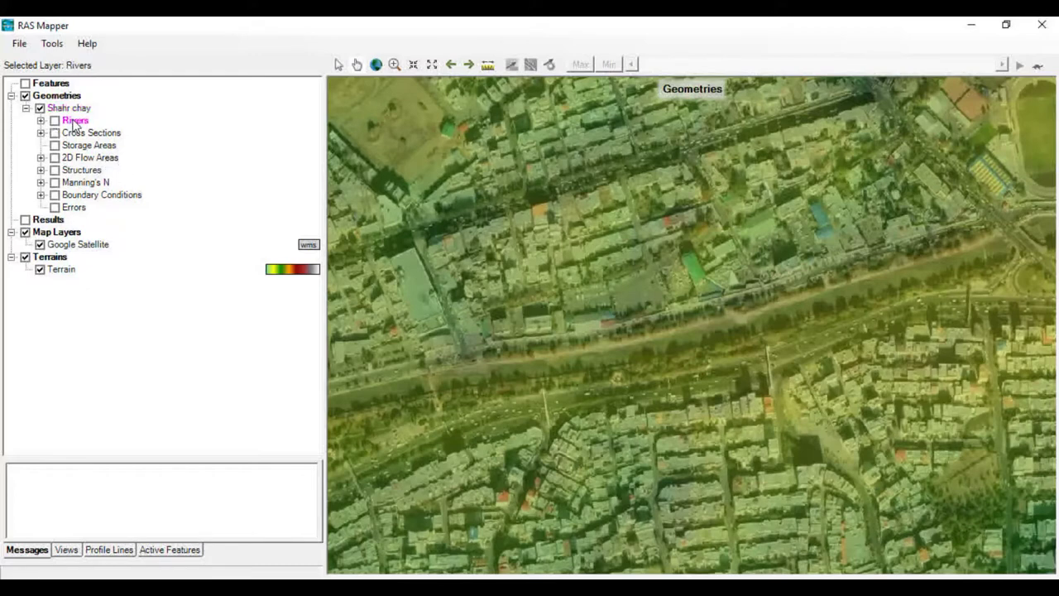
pyautogui.click(40, 121)
pyautogui.click(96, 146)
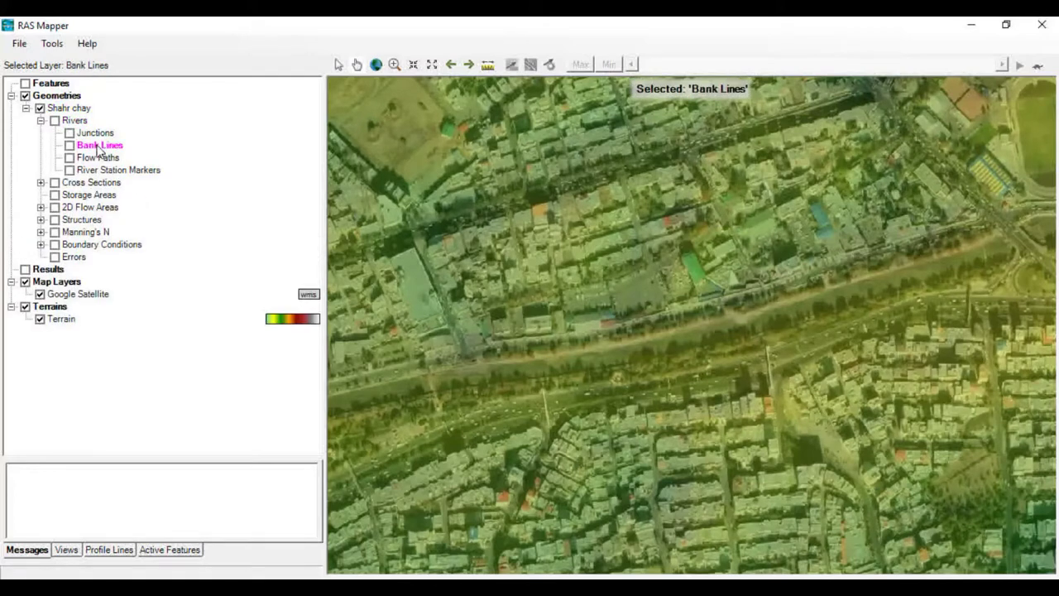
pyautogui.rightClick(88, 148)
pyautogui.click(68, 123)
pyautogui.rightClick(70, 123)
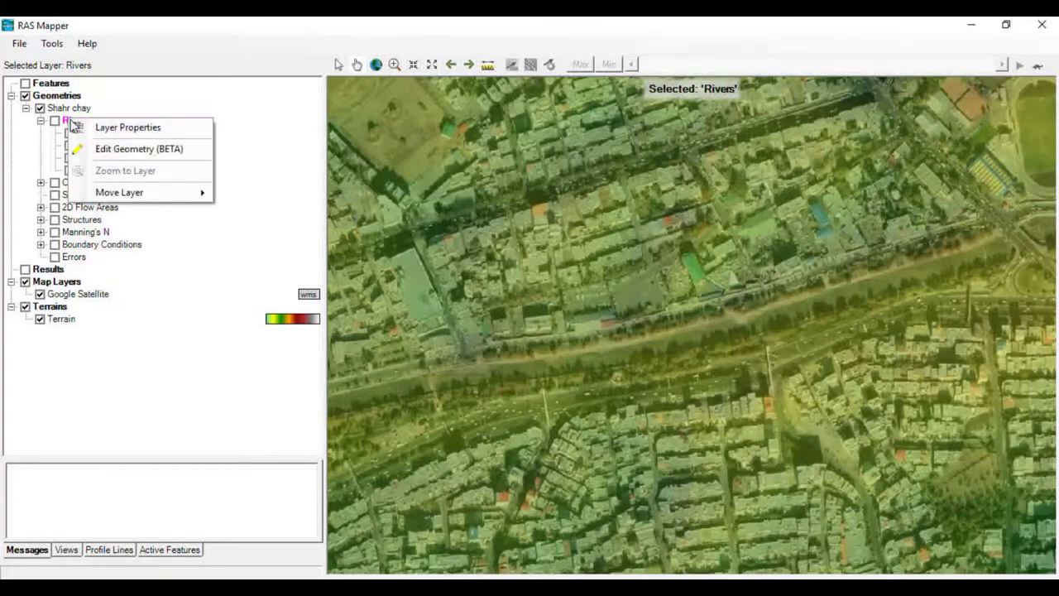
pyautogui.click(124, 146)
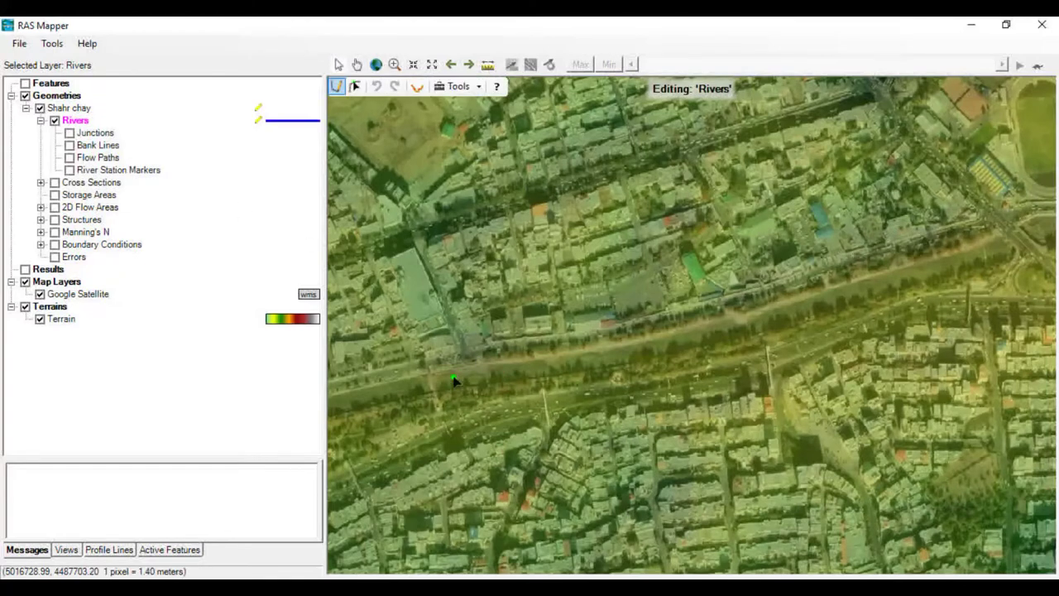
# Draw the river centerline with eight points along the channel, from the western street junction downstream to the road bridge by the stadium
pyautogui.click(454, 381)
pyautogui.click(512, 370)
pyautogui.click(607, 358)
pyautogui.click(691, 335)
pyautogui.click(748, 319)
pyautogui.click(818, 301)
pyautogui.click(936, 267)
pyautogui.doubleClick(1021, 243)
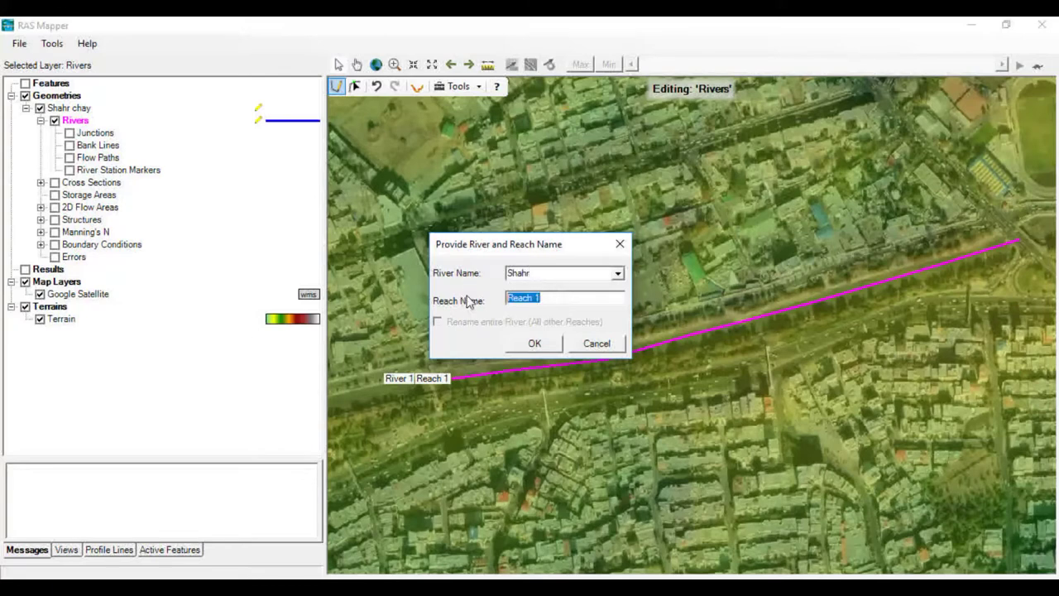
# Name the river Shahr and its reach 1, and stop editing the Rivers layer with the edits saved
pyautogui.write('1')
pyautogui.click(534, 342)
pyautogui.rightClick(80, 126)
pyautogui.click(112, 168)
pyautogui.click(494, 353)
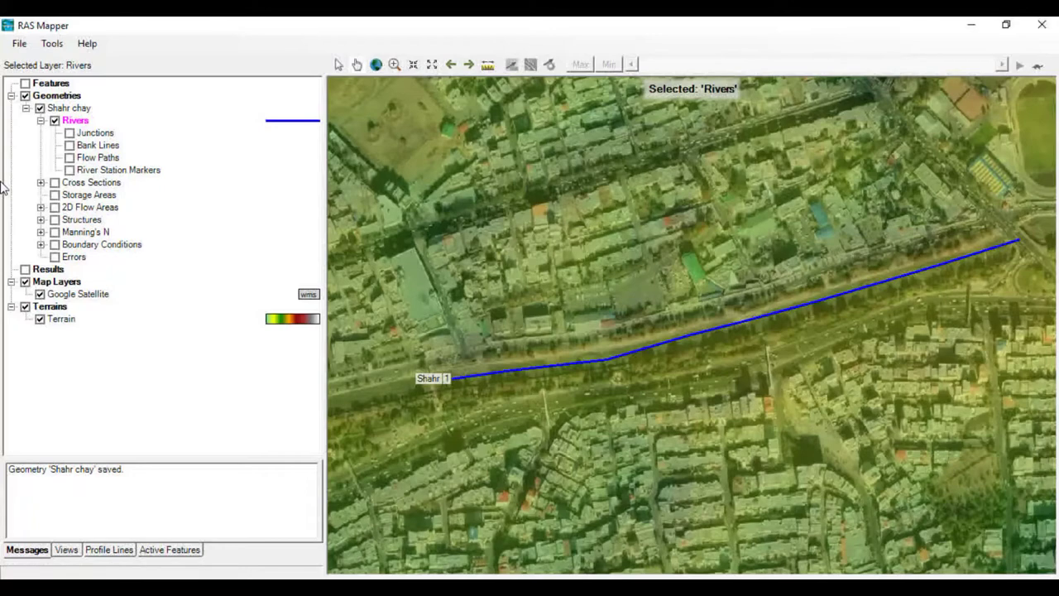
# In the Bank Lines layer, trace the river's north bank from the upstream end of the Shahr reach to the road bridge
pyautogui.rightClick(100, 147)
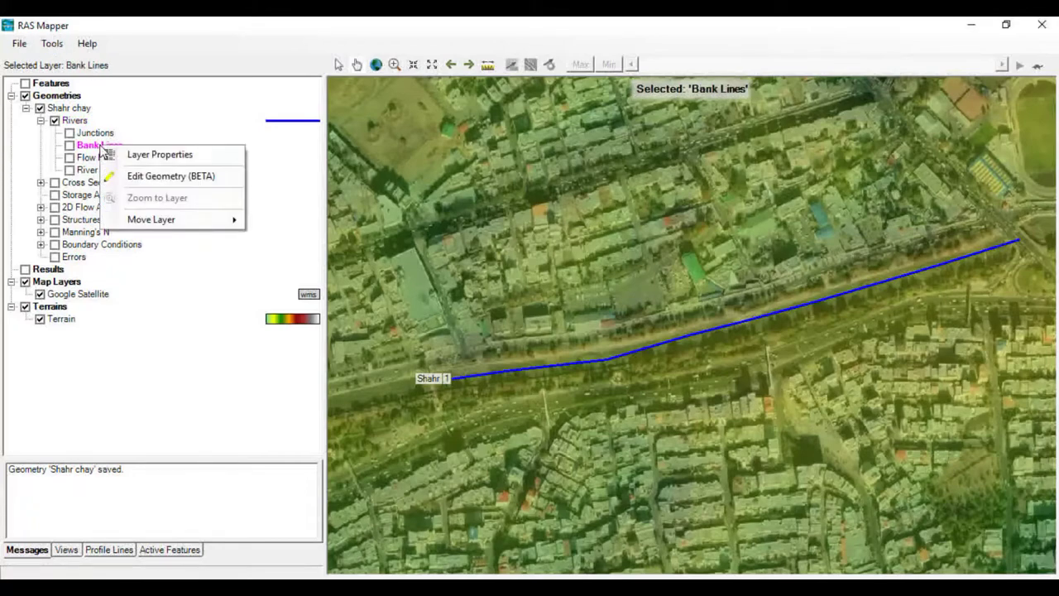
pyautogui.click(170, 176)
pyautogui.scroll(5, 446, 380)
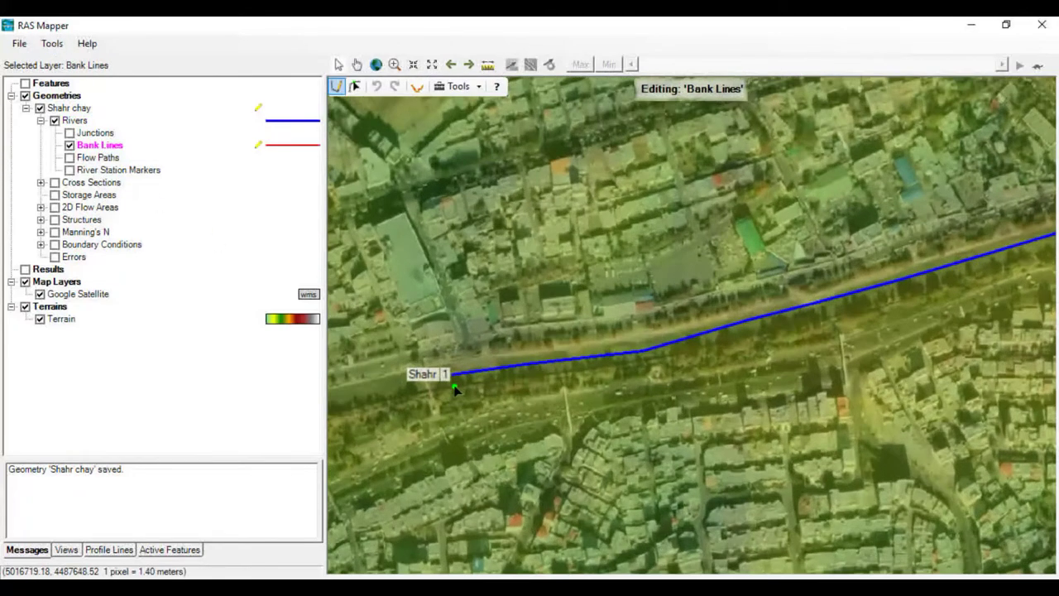
pyautogui.scroll(2, 478, 374)
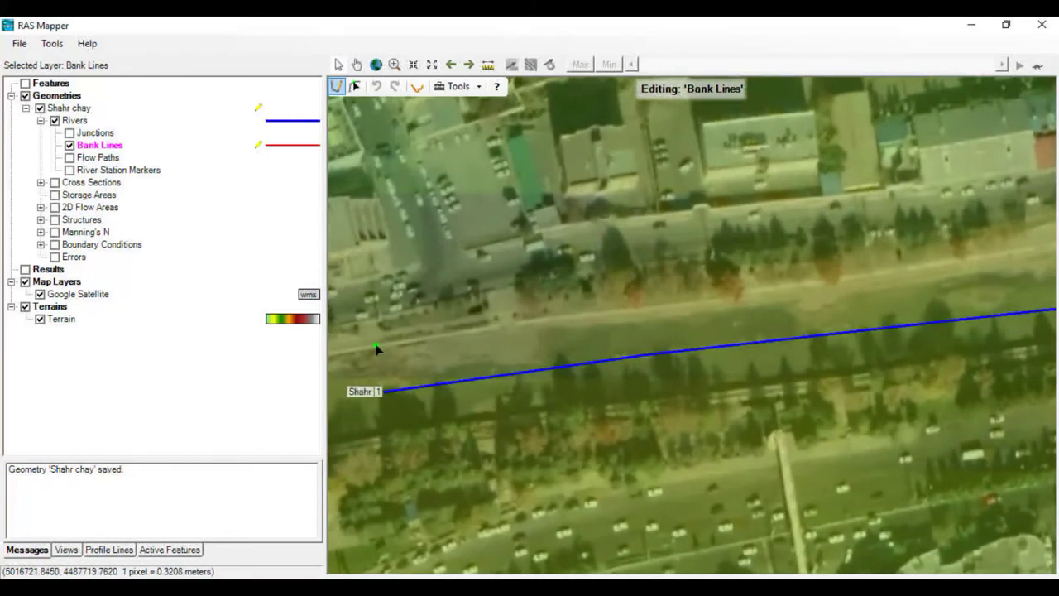
pyautogui.click(503, 324)
pyautogui.click(607, 312)
pyautogui.click(786, 286)
pyautogui.moveTo(960, 267); pyautogui.dragTo(908, 284)
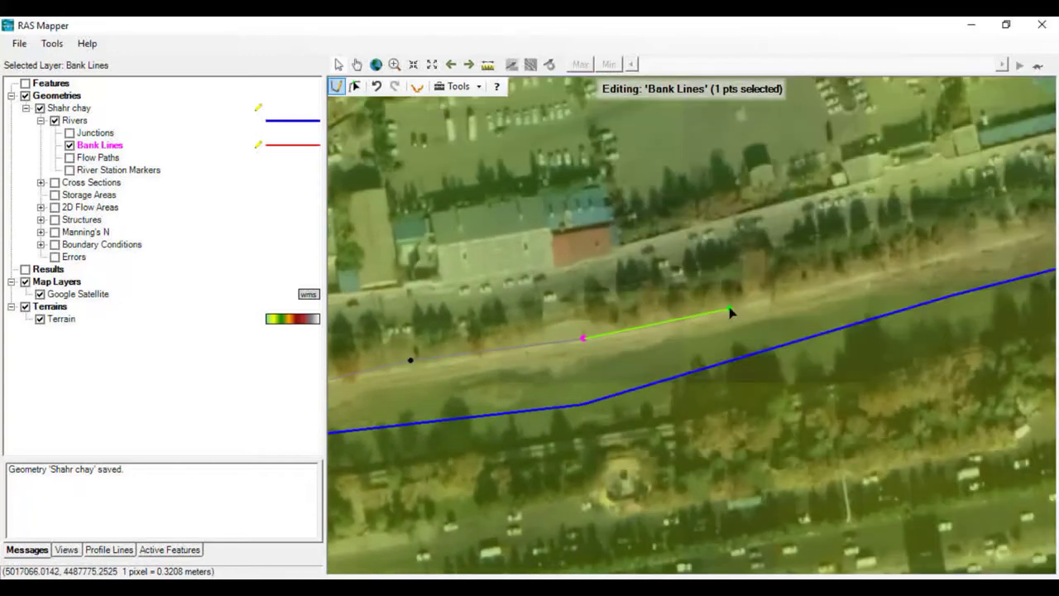
pyautogui.click(732, 307)
pyautogui.click(839, 279)
pyautogui.moveTo(998, 247); pyautogui.dragTo(543, 328)
pyautogui.click(513, 333)
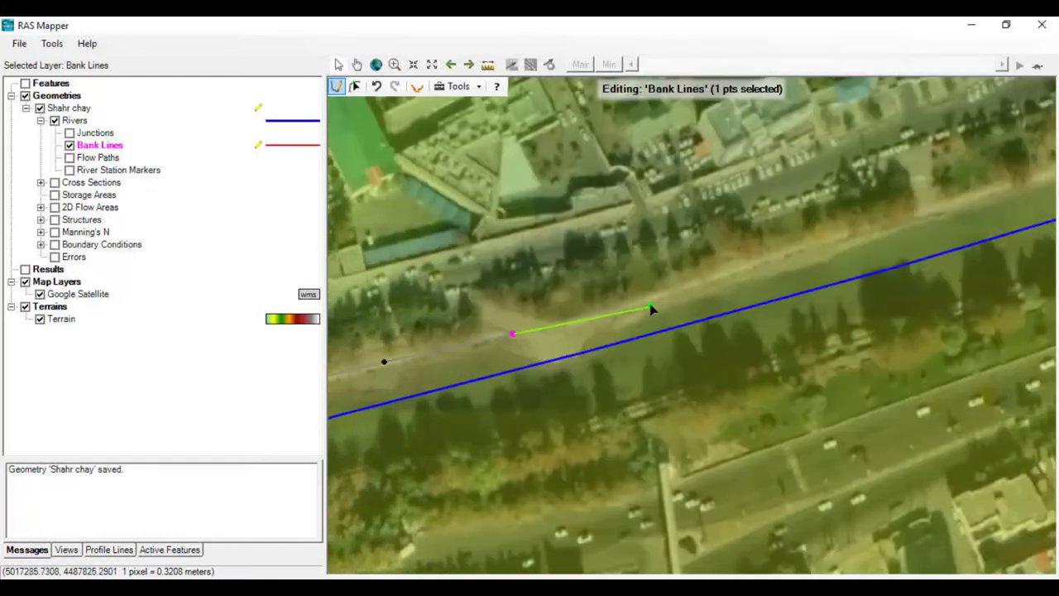
pyautogui.click(660, 292)
pyautogui.click(816, 244)
pyautogui.moveTo(872, 238); pyautogui.dragTo(373, 397)
pyautogui.click(481, 355)
pyautogui.click(671, 307)
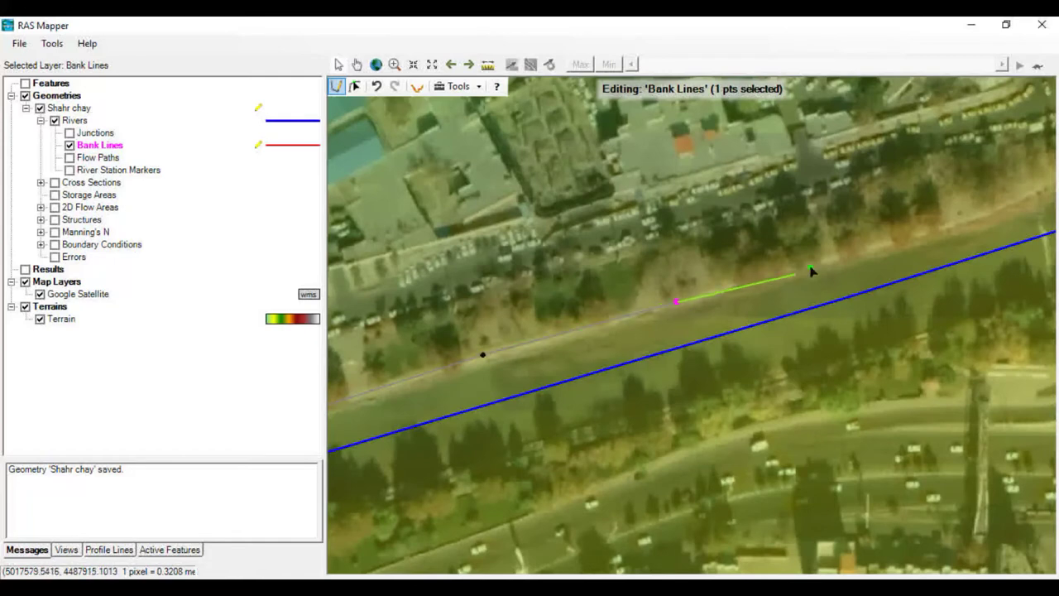
pyautogui.click(866, 245)
pyautogui.moveTo(1020, 191); pyautogui.dragTo(649, 290)
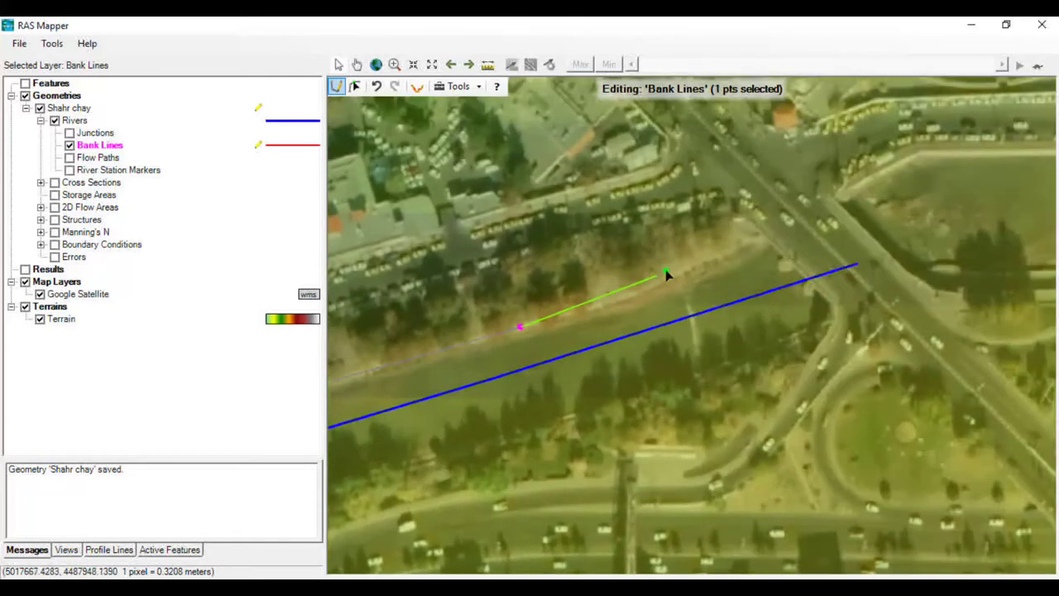
pyautogui.click(688, 266)
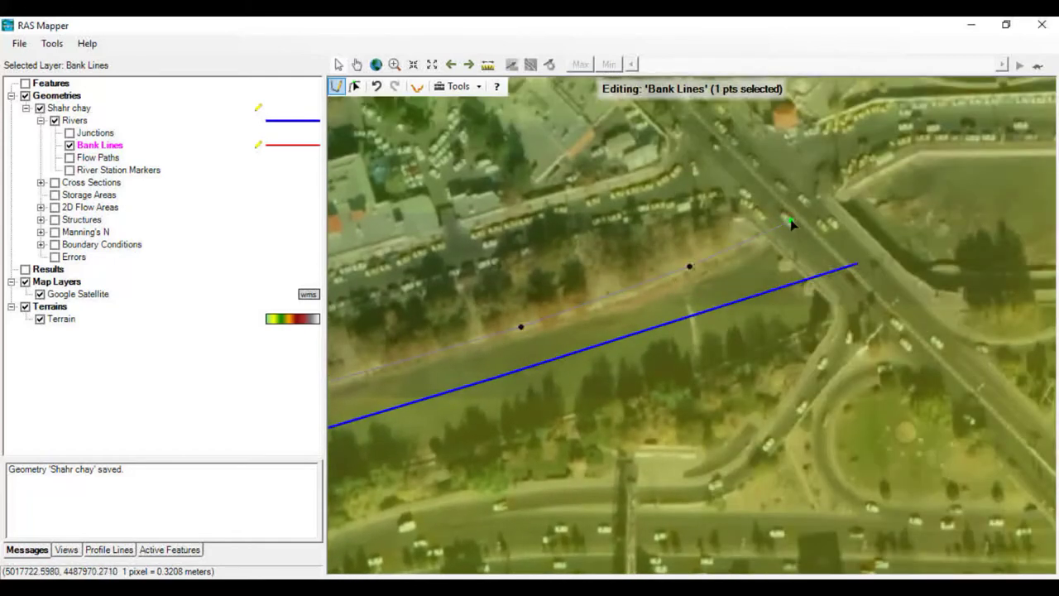
pyautogui.doubleClick(791, 223)
# In the Bank Lines layer, trace the river's south bank from the upstream end of the Shahr reach downstream to the road bridge
pyautogui.moveTo(546, 420); pyautogui.dragTo(1016, 154)
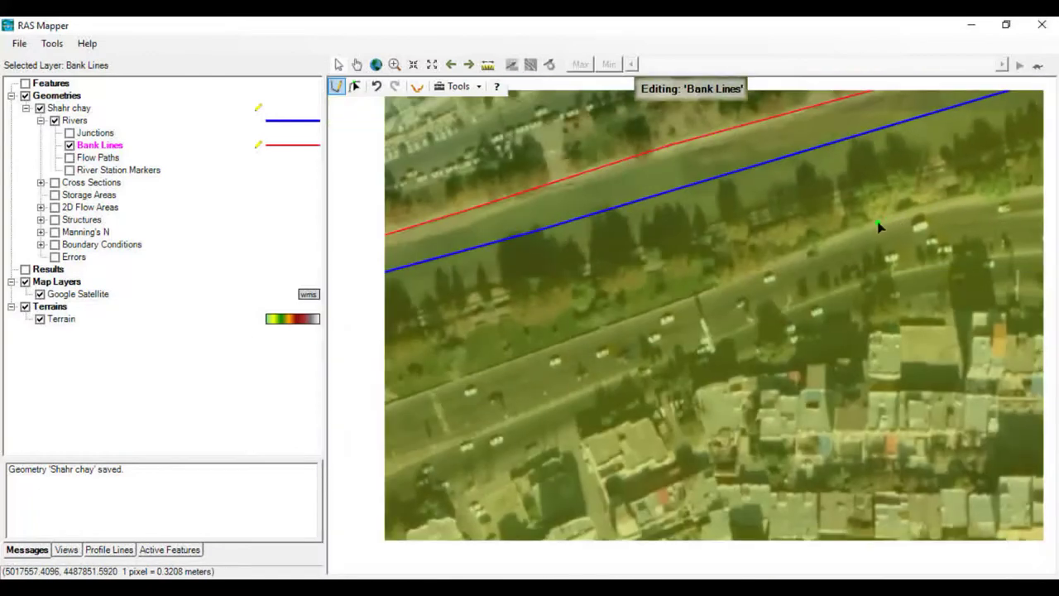
pyautogui.scroll(-2, 559, 338)
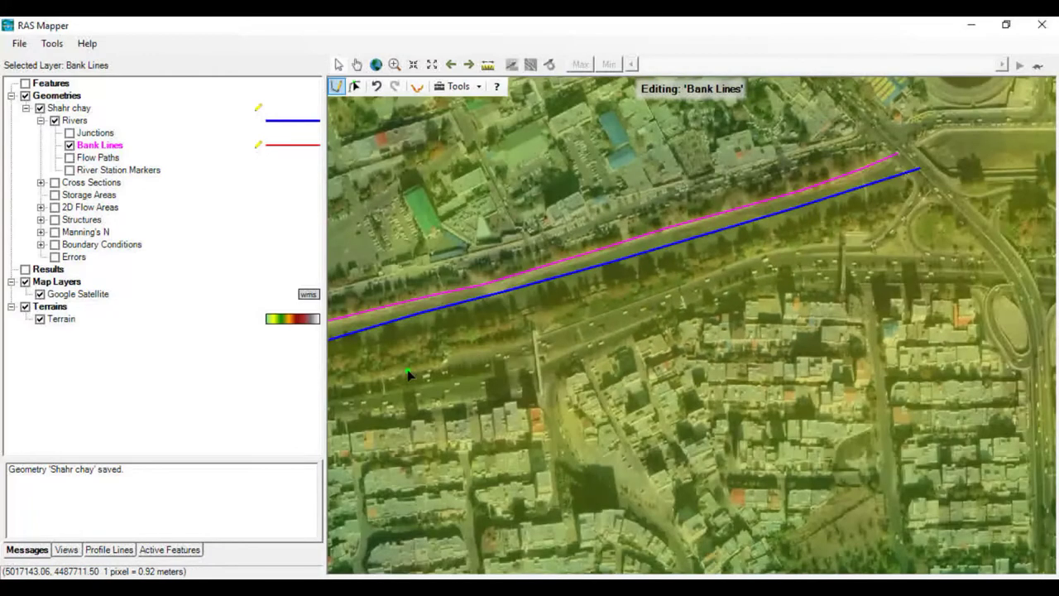
pyautogui.moveTo(474, 350); pyautogui.dragTo(683, 265)
pyautogui.scroll(3, 684, 264)
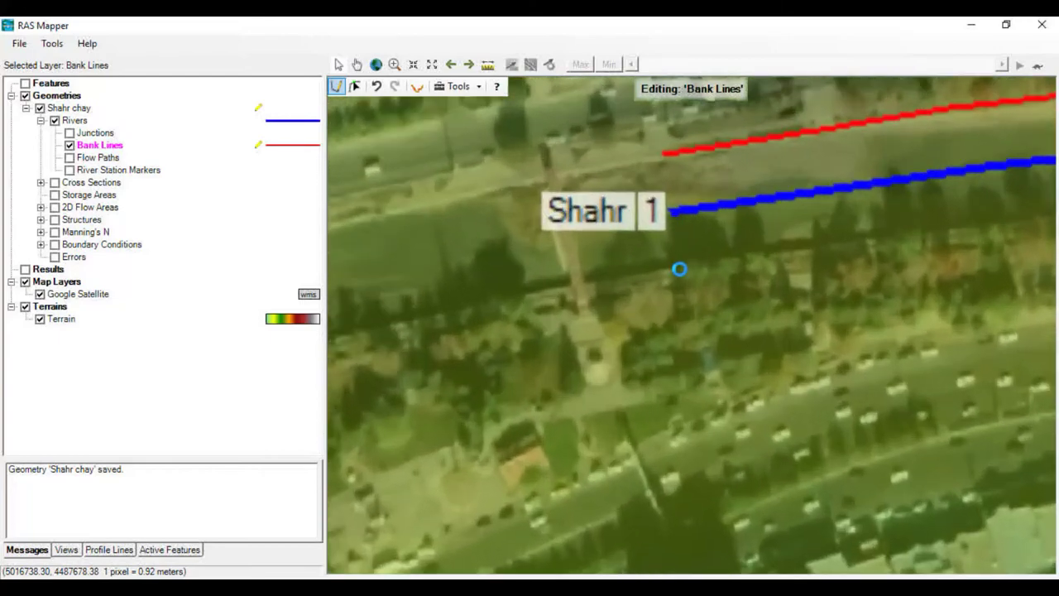
pyautogui.moveTo(680, 273); pyautogui.dragTo(403, 304)
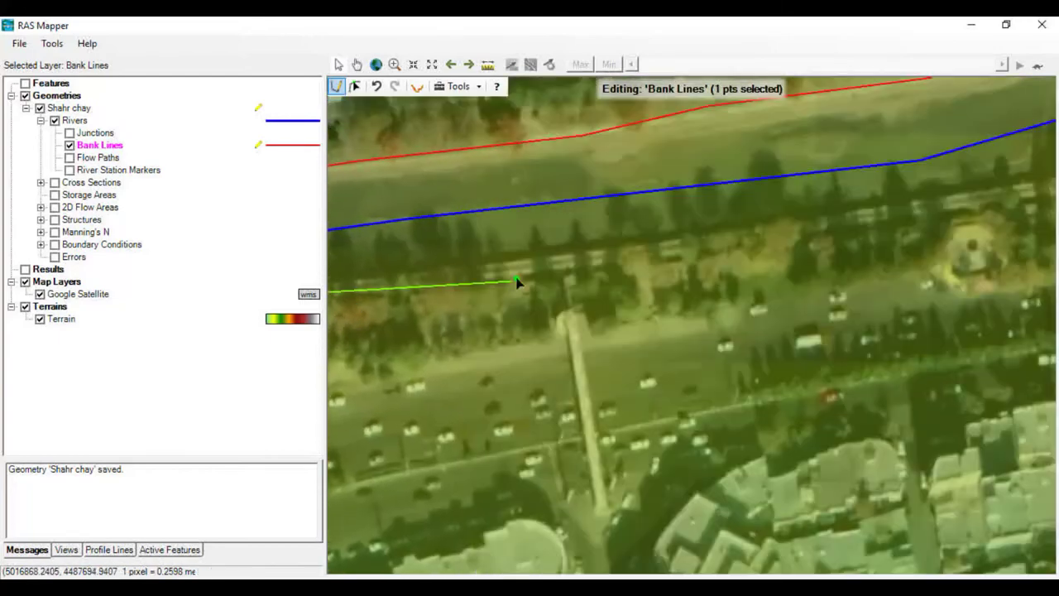
pyautogui.click(532, 261)
pyautogui.click(788, 228)
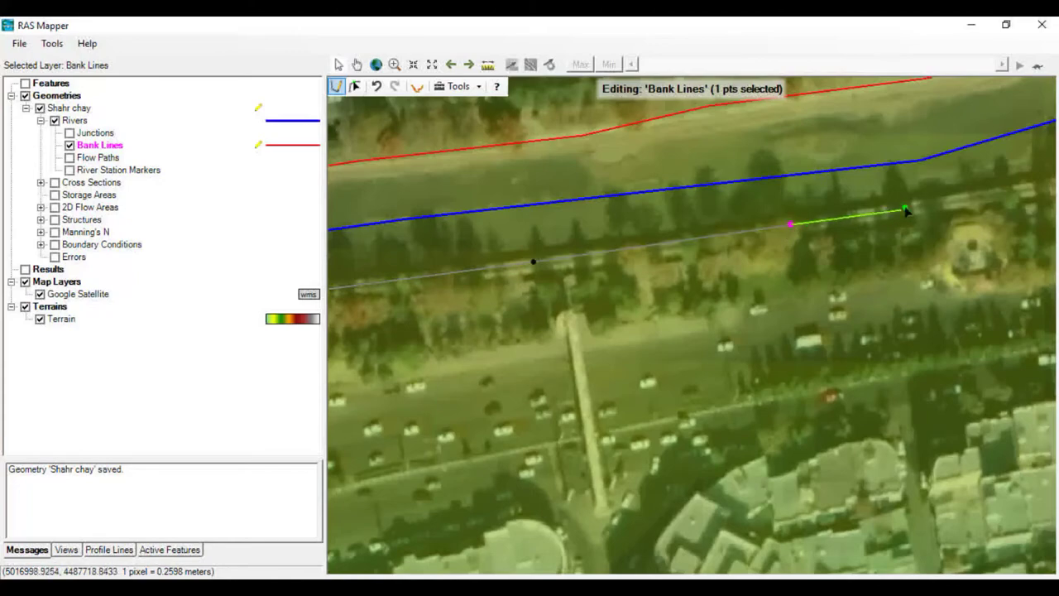
pyautogui.moveTo(957, 217); pyautogui.dragTo(411, 296)
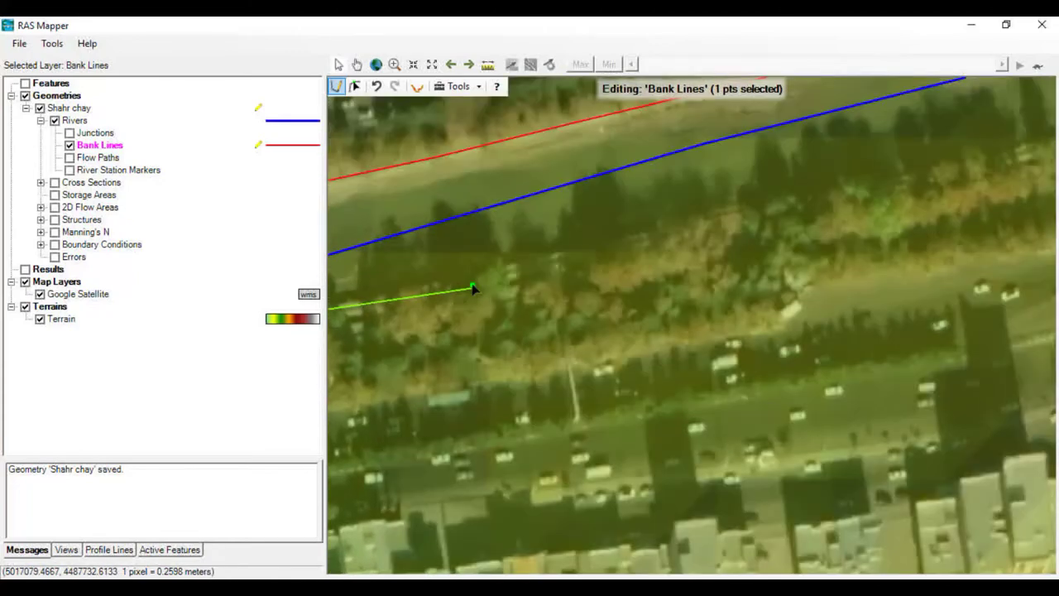
pyautogui.click(479, 278)
pyautogui.click(768, 209)
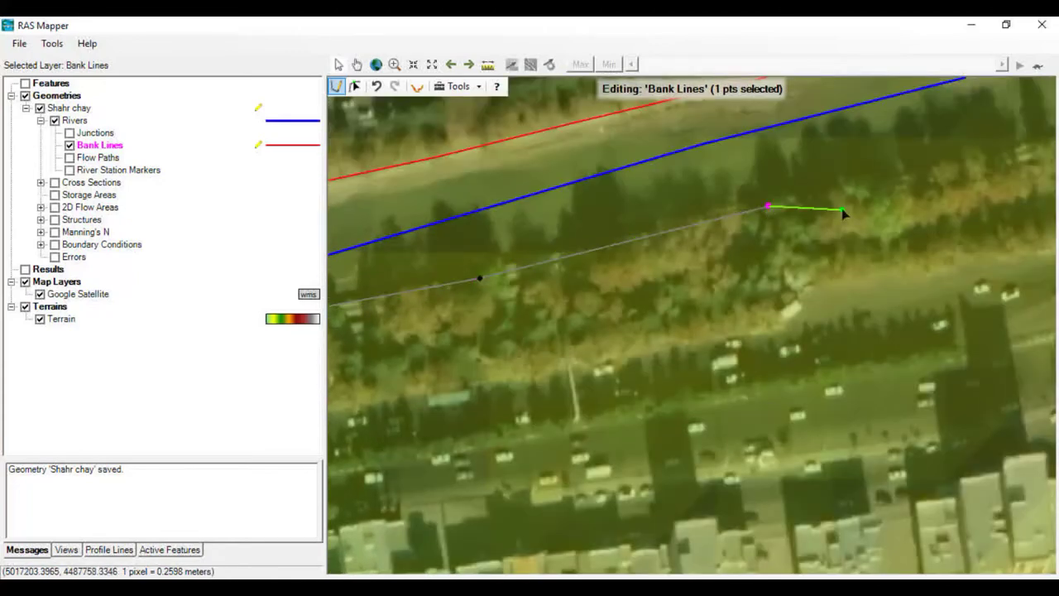
pyautogui.moveTo(839, 213); pyautogui.dragTo(326, 414)
pyautogui.click(492, 364)
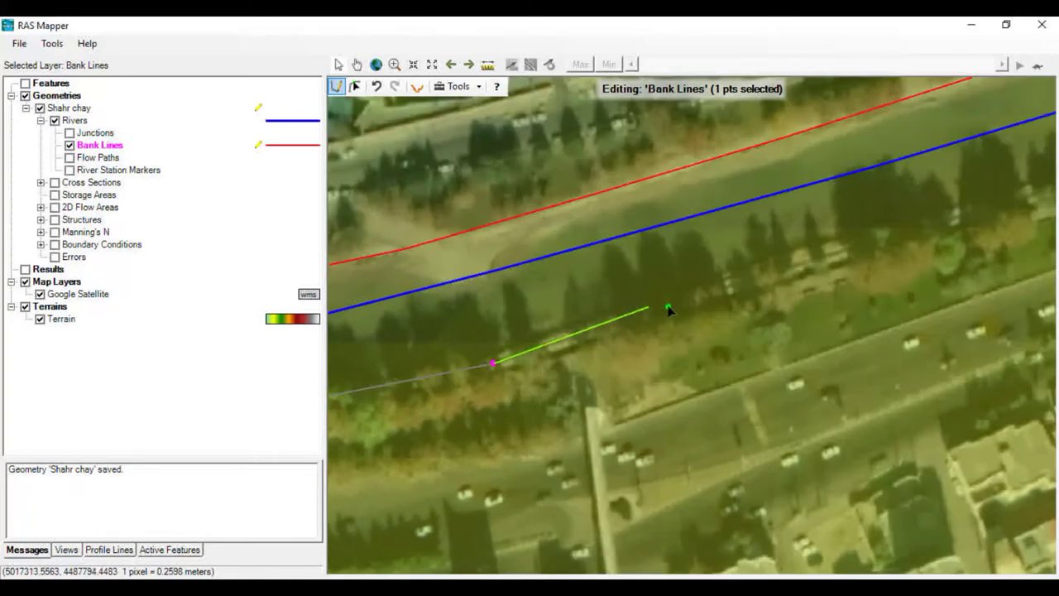
pyautogui.moveTo(702, 289); pyautogui.dragTo(401, 457)
pyautogui.click(636, 377)
pyautogui.moveTo(882, 330); pyautogui.dragTo(605, 395)
pyautogui.click(608, 375)
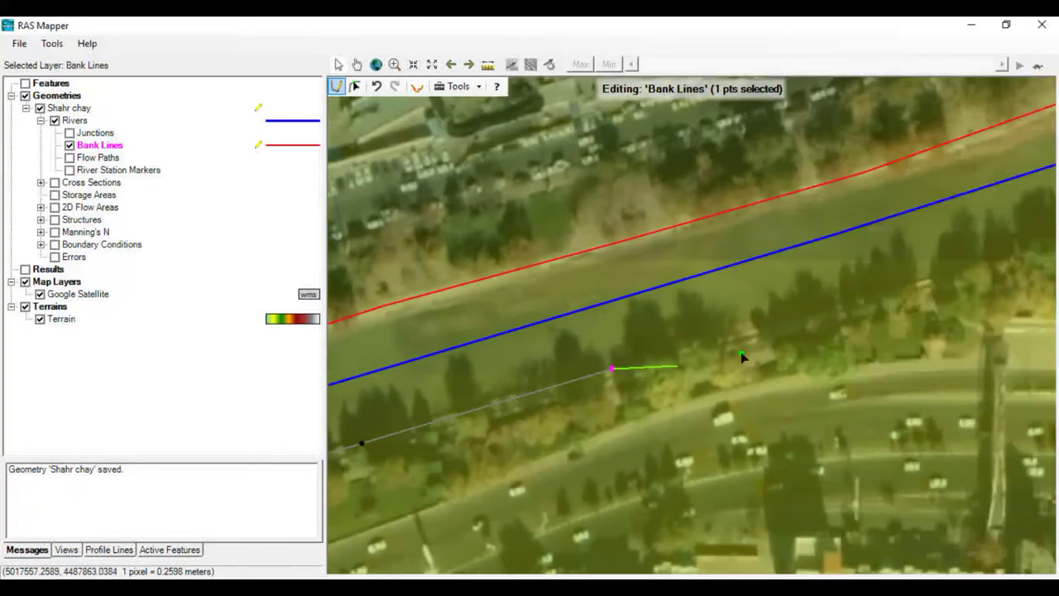
pyautogui.moveTo(678, 359); pyautogui.dragTo(485, 465)
pyautogui.click(654, 400)
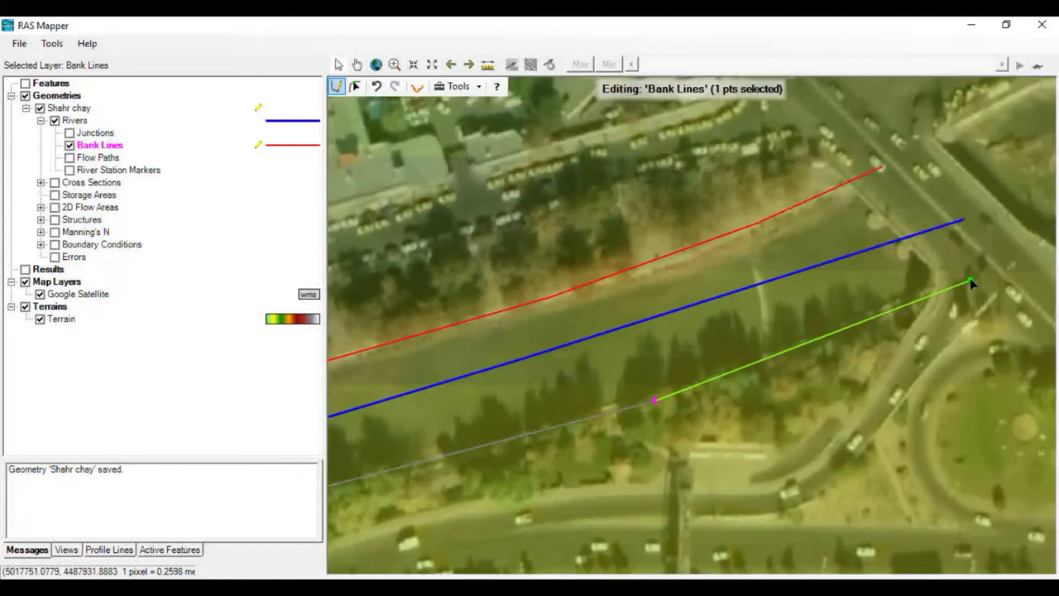
pyautogui.doubleClick(973, 282)
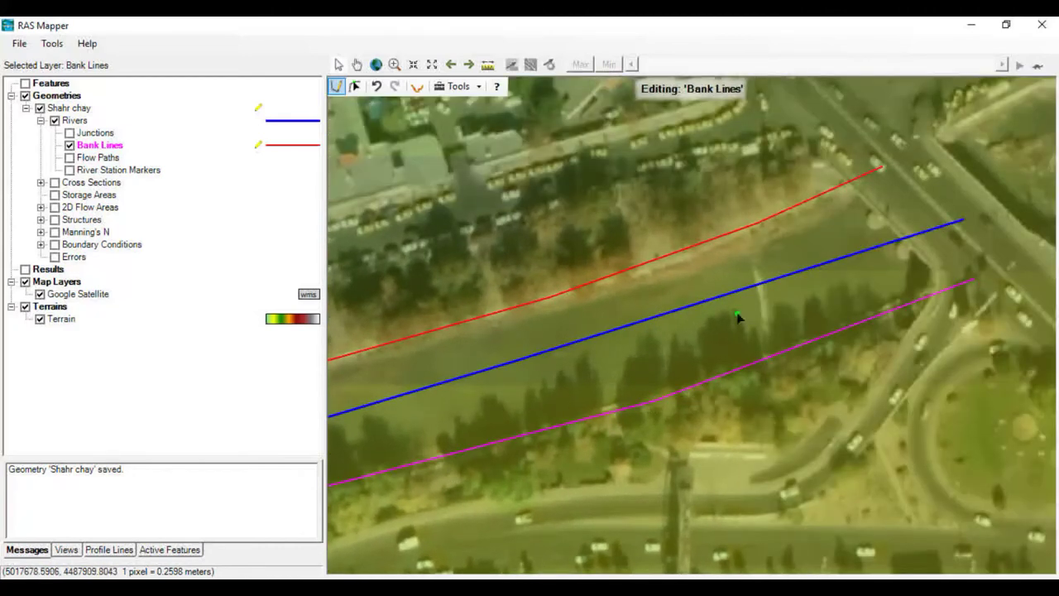
# Stop editing the Bank Lines layer and save the edits to the Shahr chay geometry
pyautogui.rightClick(97, 147)
pyautogui.click(141, 193)
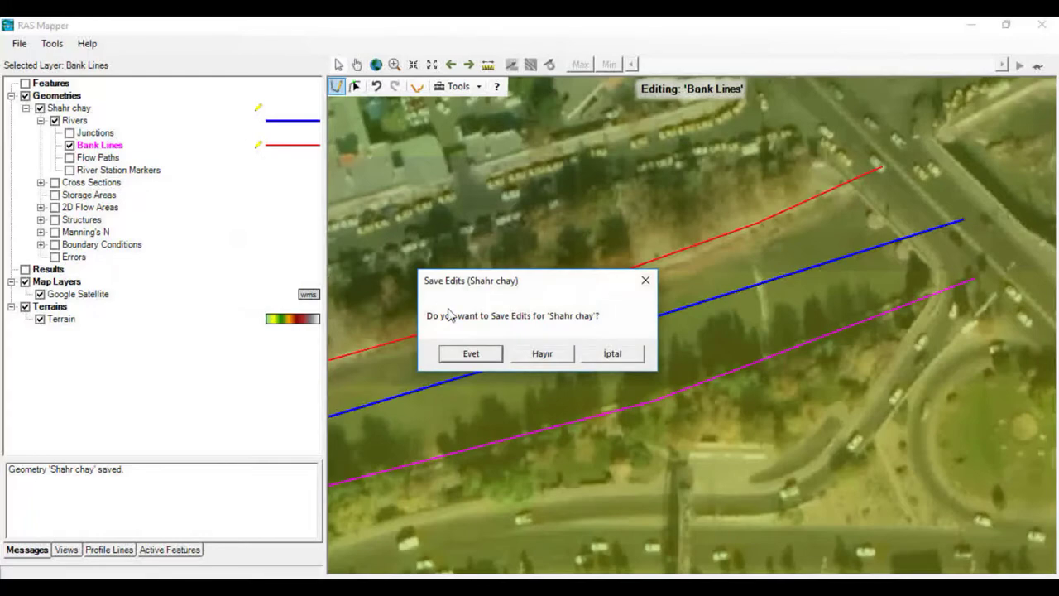
pyautogui.click(472, 355)
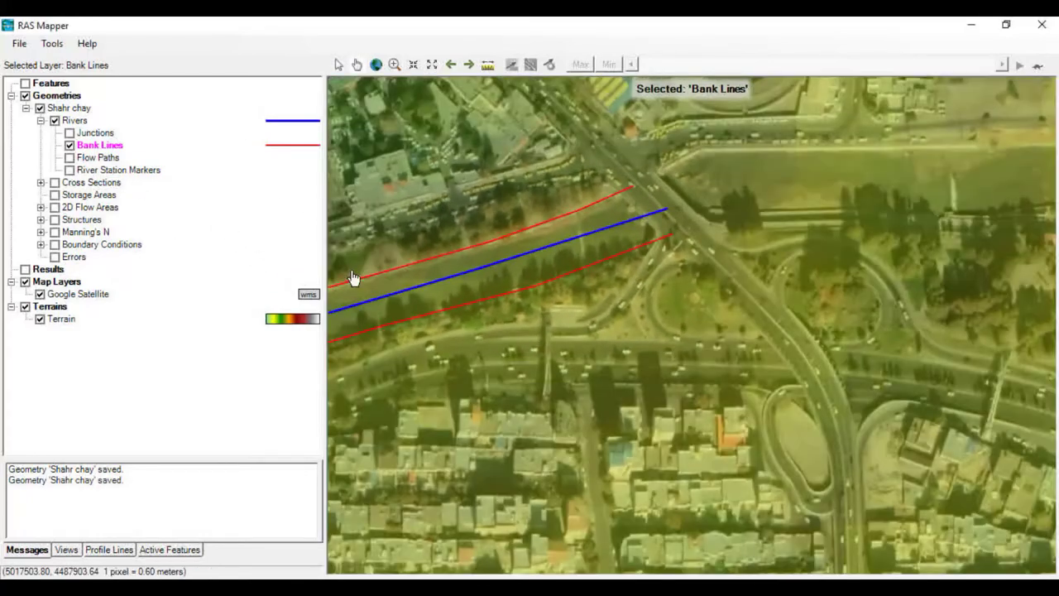
# Start editing the Flow Paths layer and draw the south overbank flow path through the built-up area, ending at the curved road south-east of the bridge
pyautogui.scroll(-1, 380, 276)
pyautogui.moveTo(667, 324); pyautogui.dragTo(717, 298)
pyautogui.scroll(-1, 716, 299)
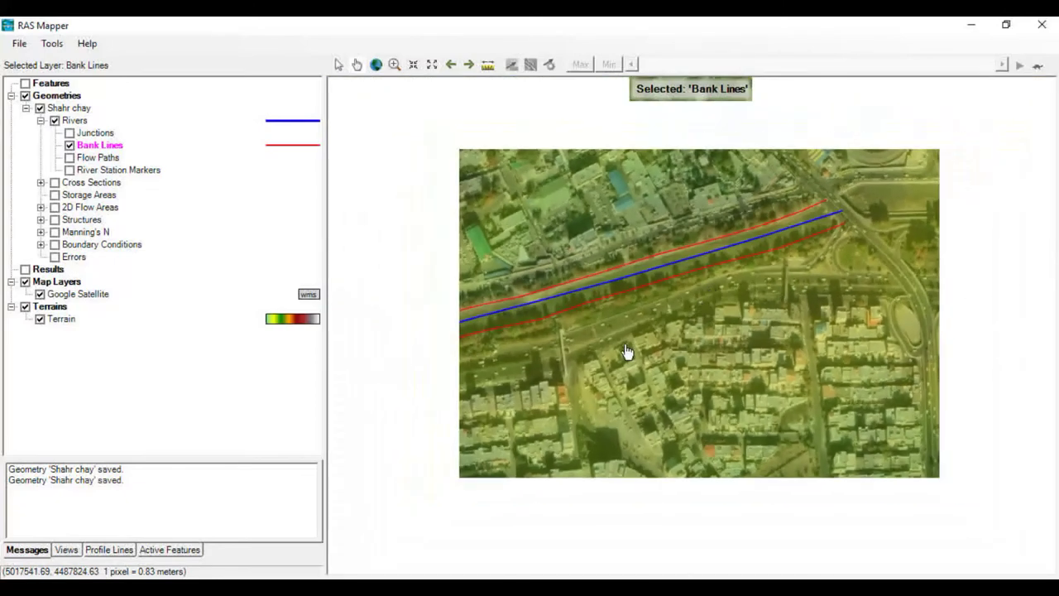
pyautogui.moveTo(587, 383); pyautogui.dragTo(761, 328)
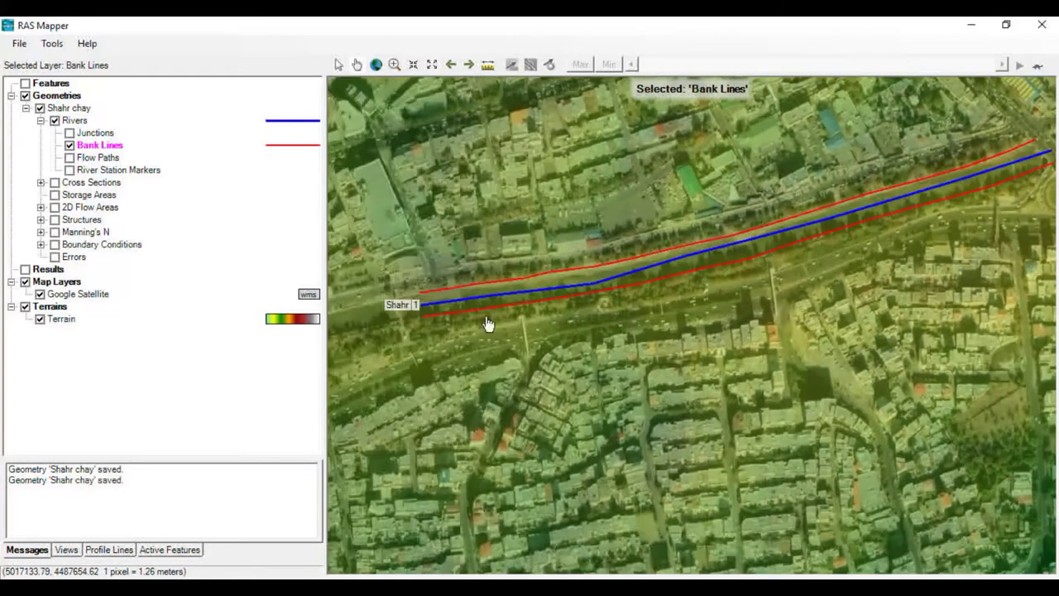
pyautogui.click(97, 157)
pyautogui.rightClick(97, 158)
pyautogui.click(157, 190)
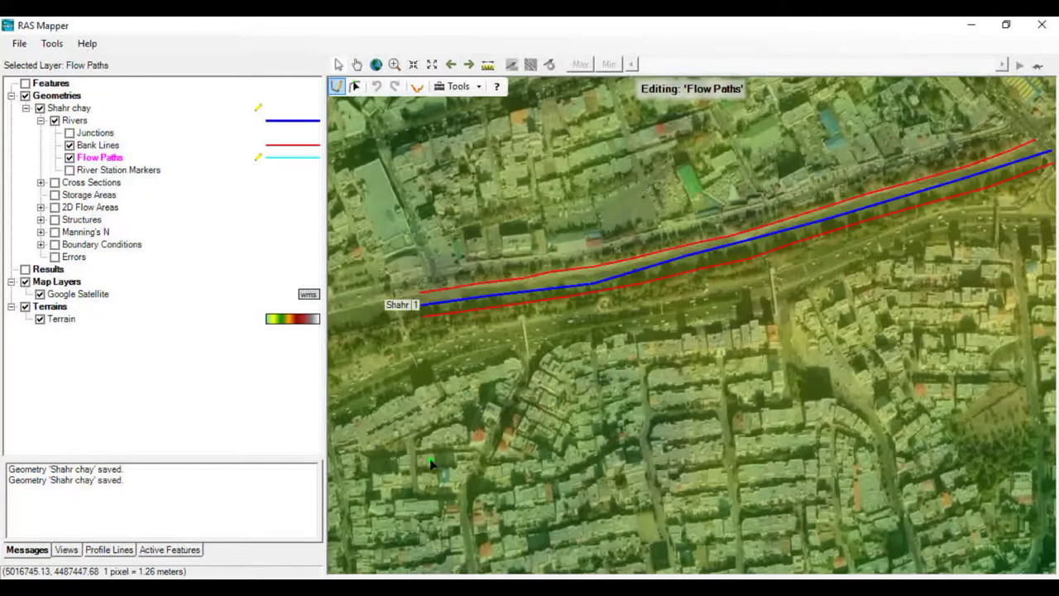
pyautogui.click(768, 440)
pyautogui.moveTo(856, 382); pyautogui.dragTo(607, 438)
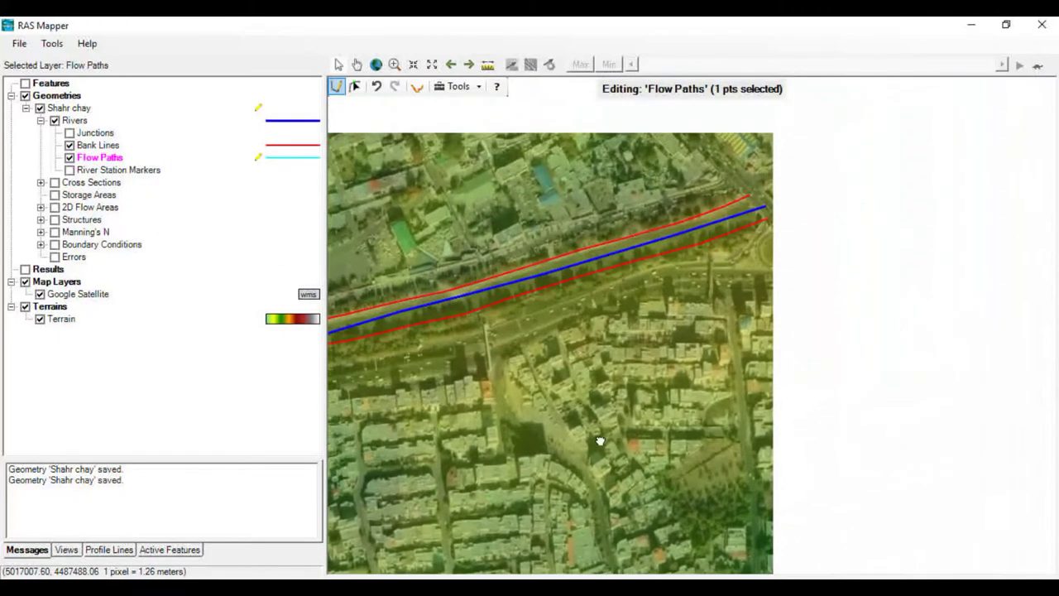
pyautogui.click(737, 409)
pyautogui.doubleClick(853, 296)
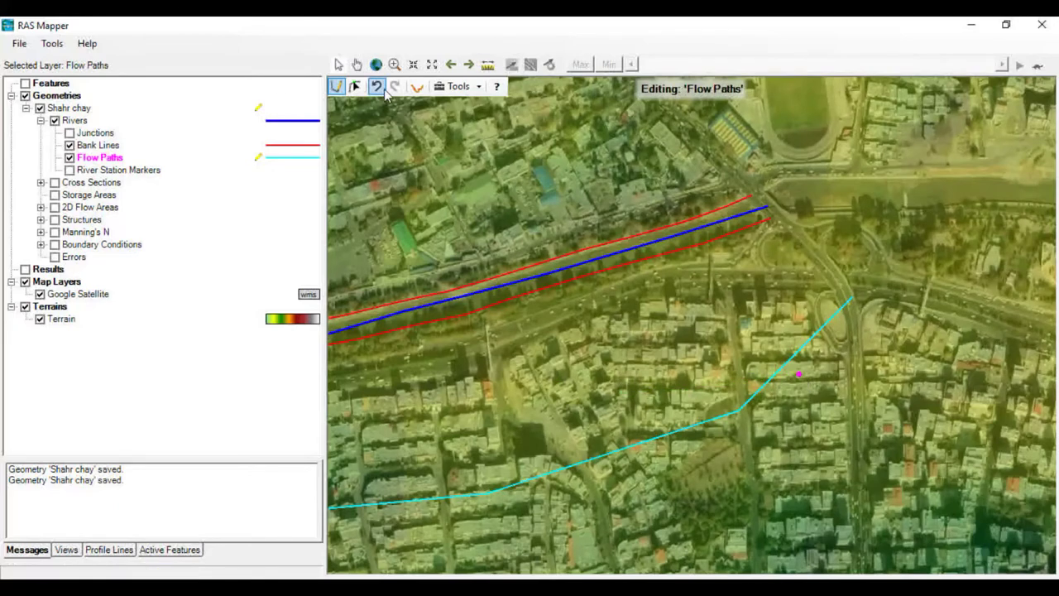
# Draw the north overbank flow path through the built-up area, roughly parallel to the river, ending at the diagonal road near the stadium
pyautogui.moveTo(374, 271); pyautogui.dragTo(678, 244)
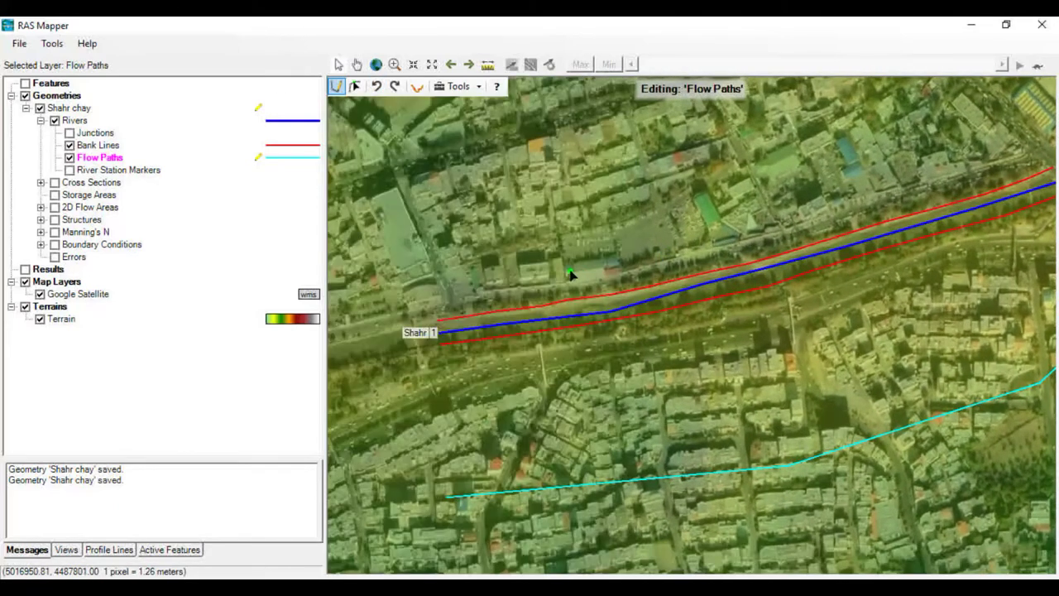
pyautogui.moveTo(795, 142); pyautogui.dragTo(510, 258)
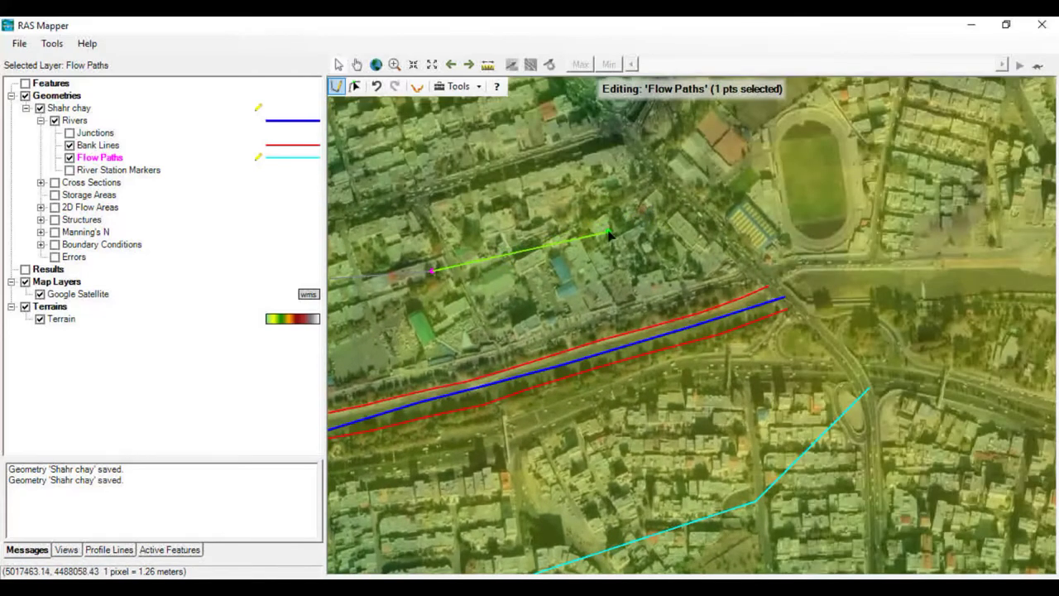
pyautogui.click(614, 228)
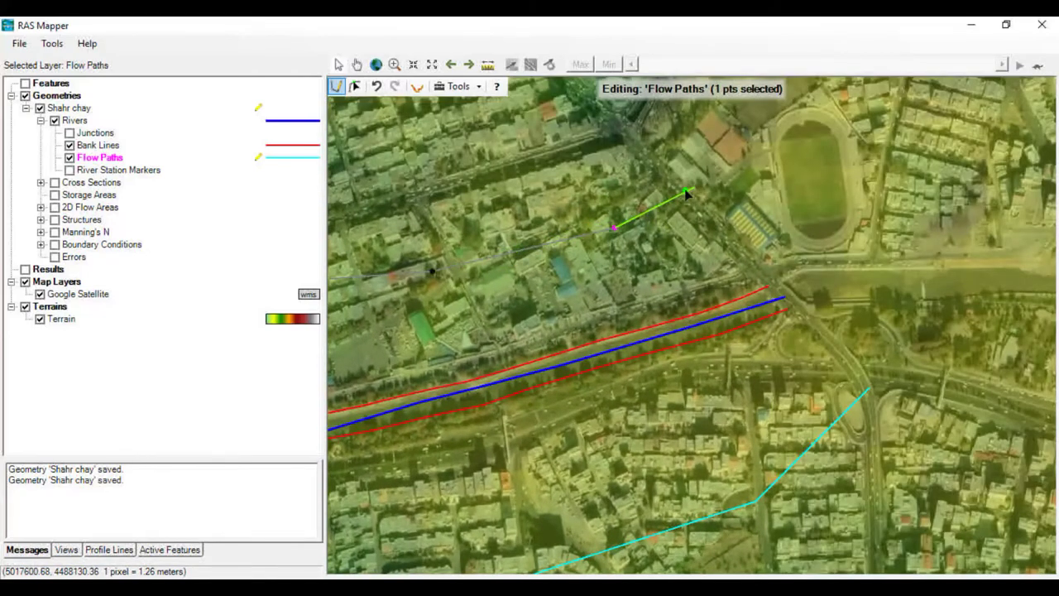
pyautogui.doubleClick(684, 195)
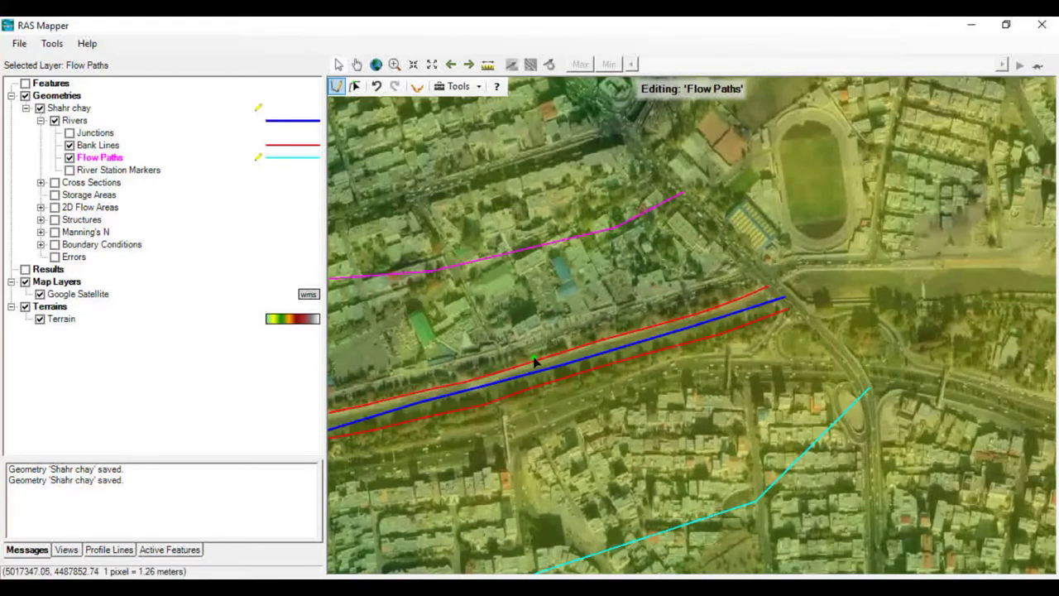
# Stop editing the Flow Paths layer and save the edits to the Shahr chay geometry
pyautogui.scroll(2, 470, 383)
pyautogui.scroll(1, 478, 407)
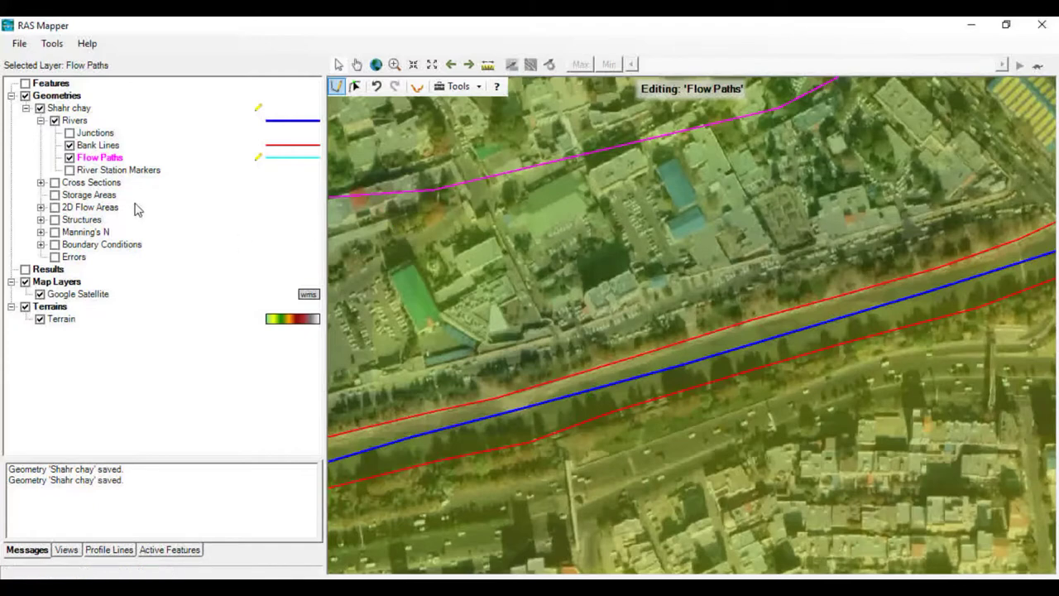
pyautogui.rightClick(101, 161)
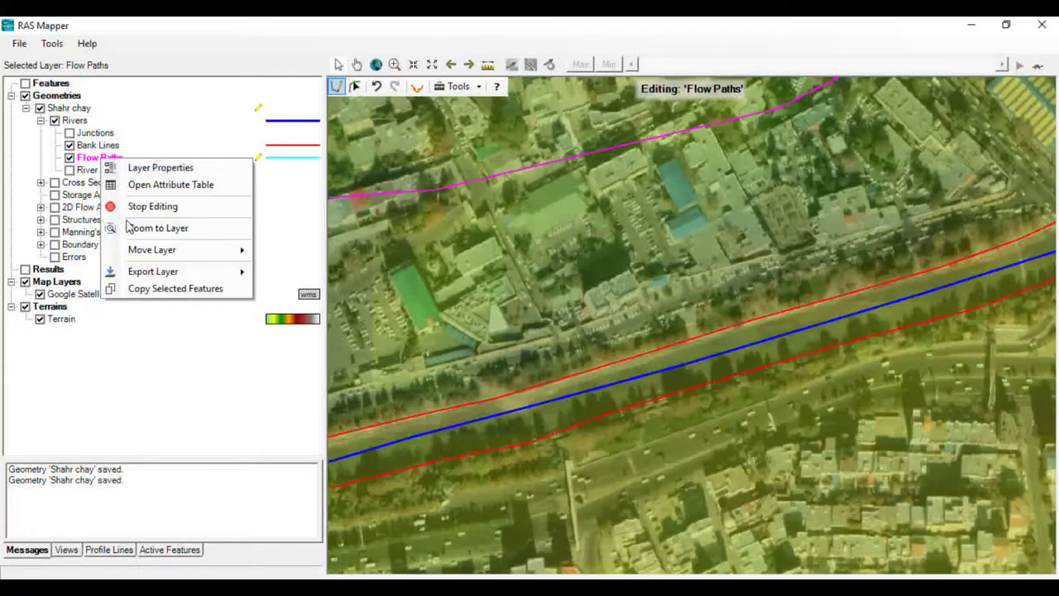
pyautogui.click(149, 208)
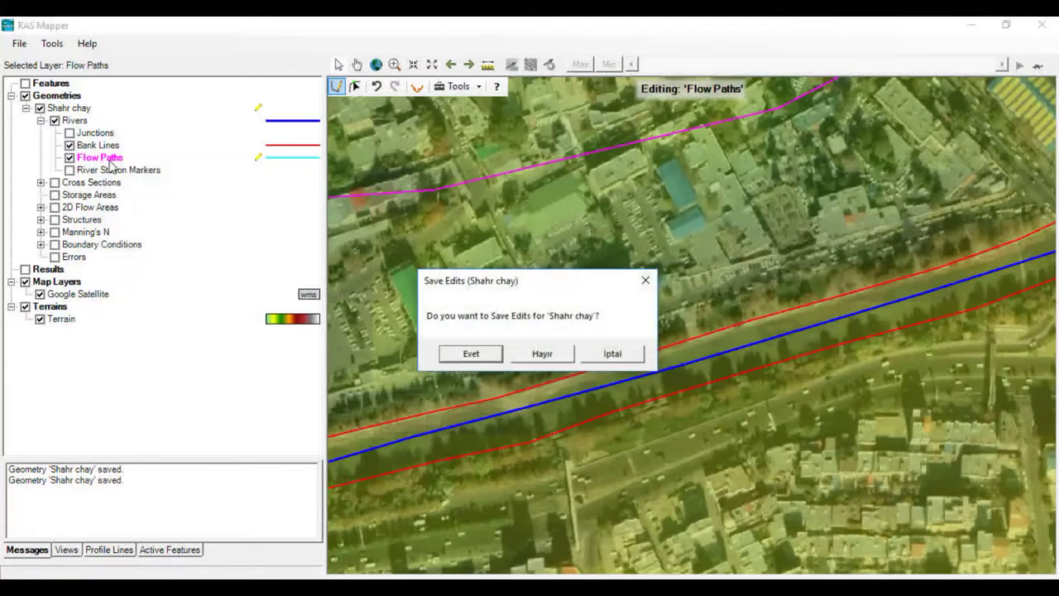
pyautogui.click(468, 362)
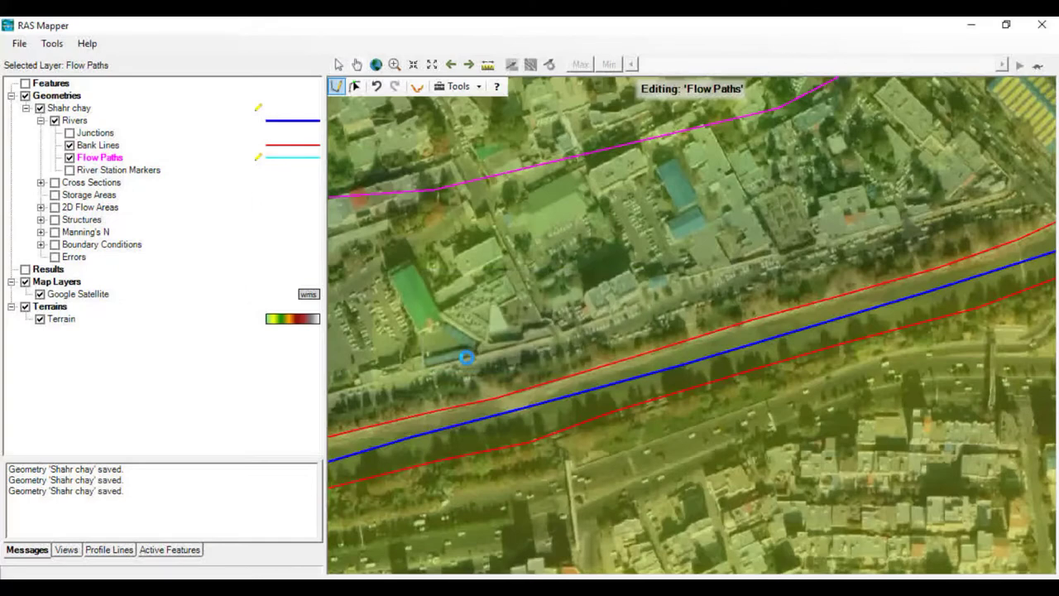
# Reopen the Flow Paths layer for editing and select the north flow path with the Select/Edit Features tool
pyautogui.rightClick(106, 161)
pyautogui.click(136, 204)
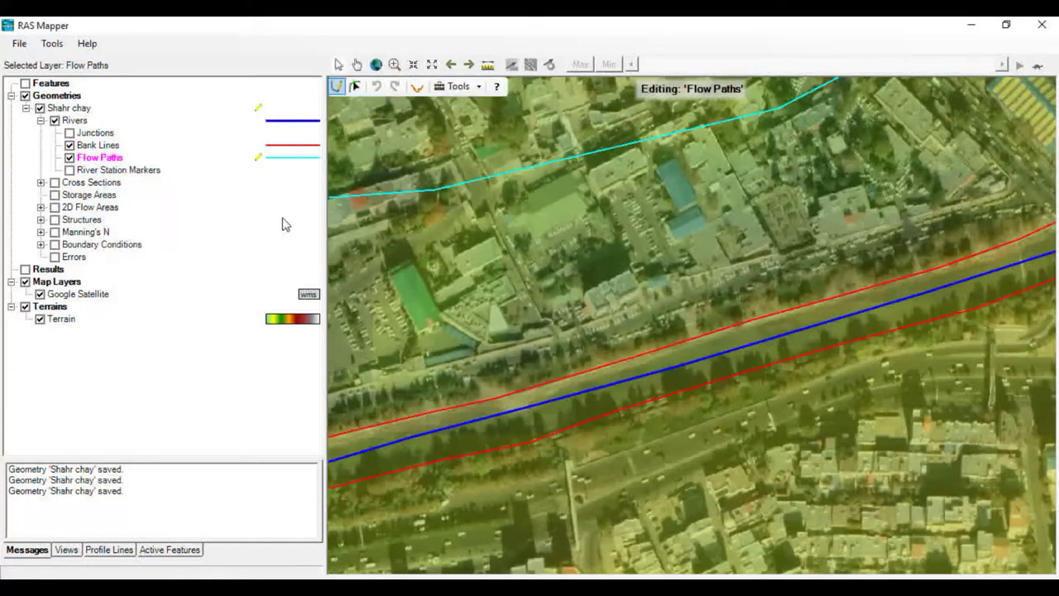
pyautogui.rightClick(469, 186)
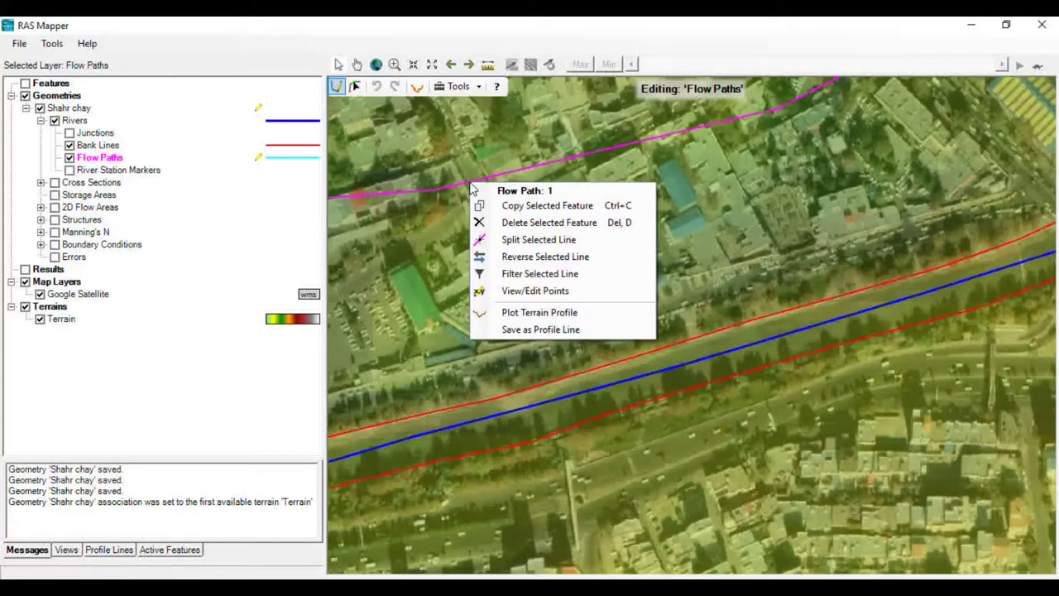
pyautogui.click(354, 86)
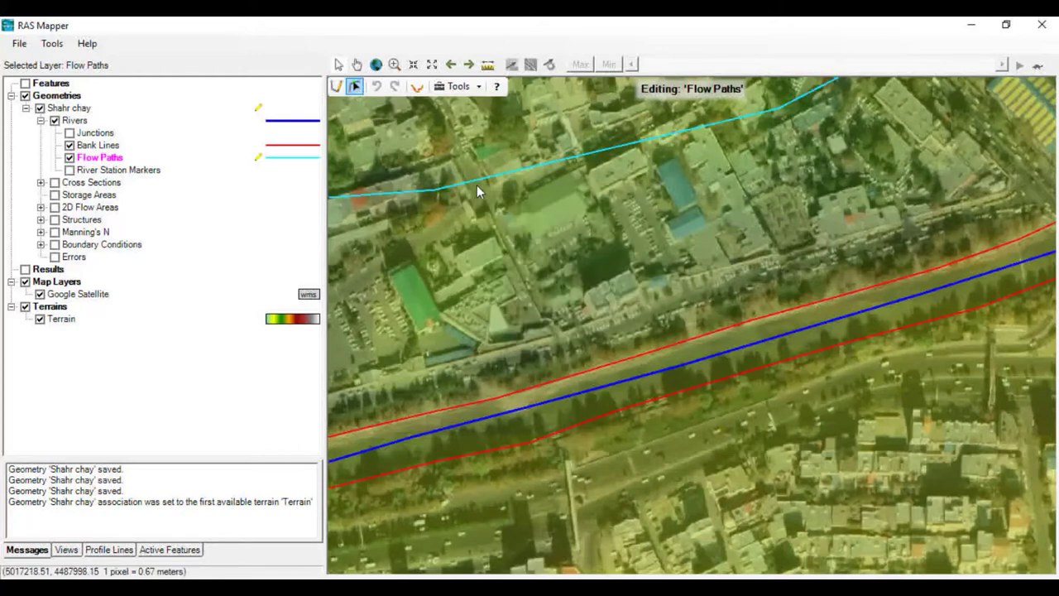
pyautogui.rightClick(439, 196)
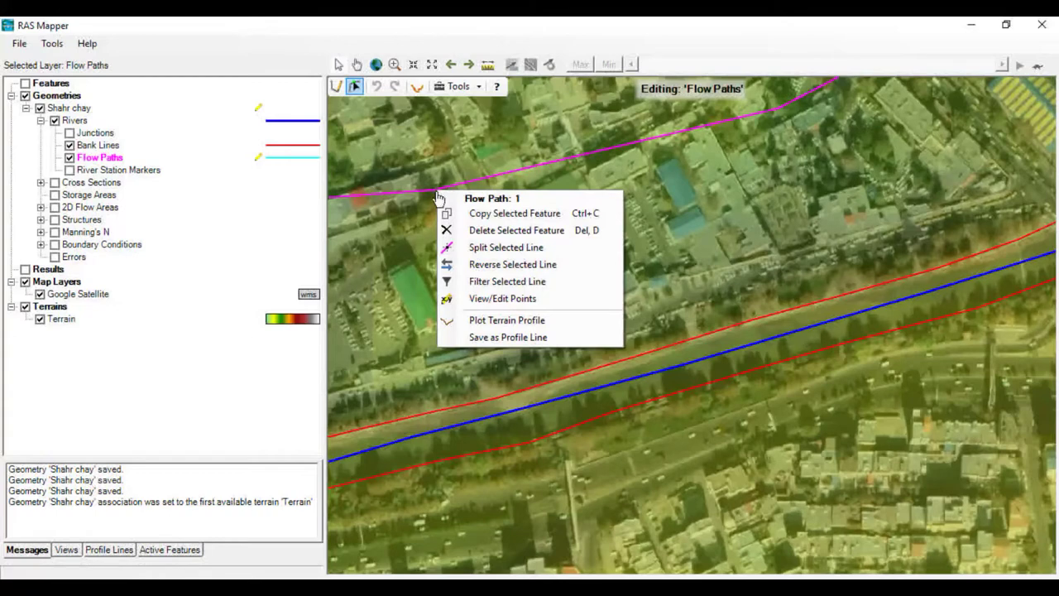
pyautogui.click(439, 195)
# Reshape the north flow path by bending its middle section toward the river and inserting extra vertices along its downstream part
pyautogui.moveTo(502, 195); pyautogui.dragTo(602, 163)
pyautogui.moveTo(438, 193)
pyautogui.mouseDown()
pyautogui.moveTo(432, 170)
pyautogui.moveTo(436, 199)
pyautogui.mouseUp()
pyautogui.moveTo(587, 154); pyautogui.dragTo(595, 192)
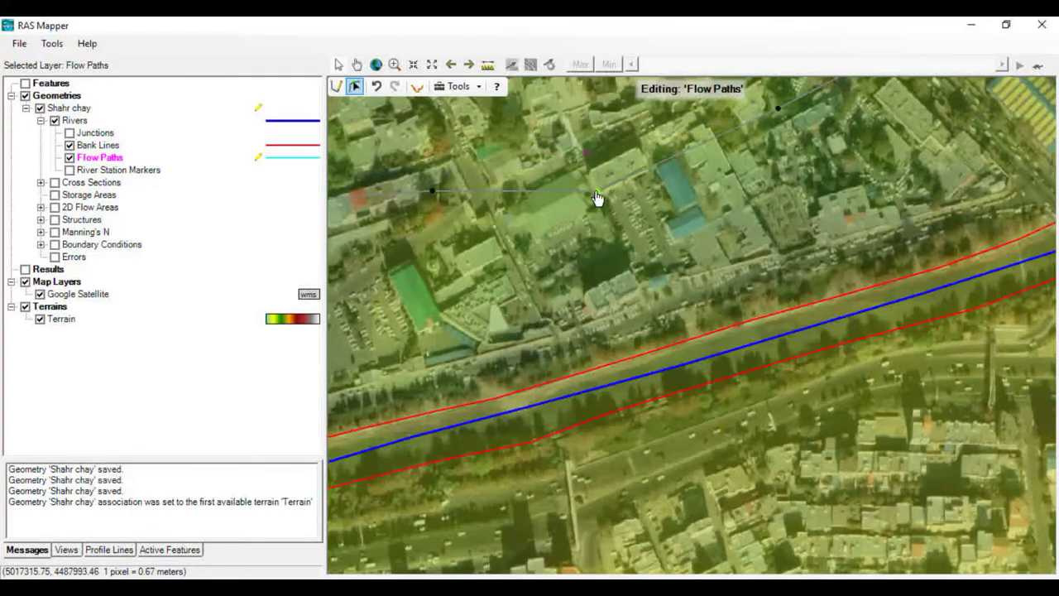
pyautogui.click(664, 159)
pyautogui.click(710, 139)
pyautogui.click(750, 131)
# Stop editing the Flow Paths layer, save the reshaped north flow path, and check both flow paths along the Shahr reach
pyautogui.click(358, 86)
pyautogui.rightClick(111, 165)
pyautogui.click(149, 208)
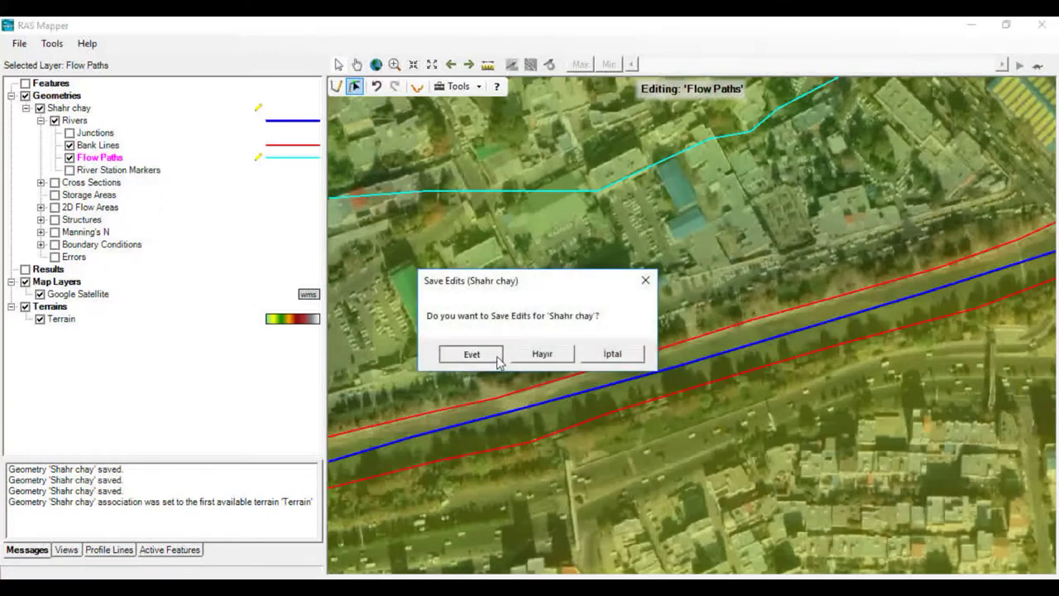
pyautogui.click(472, 354)
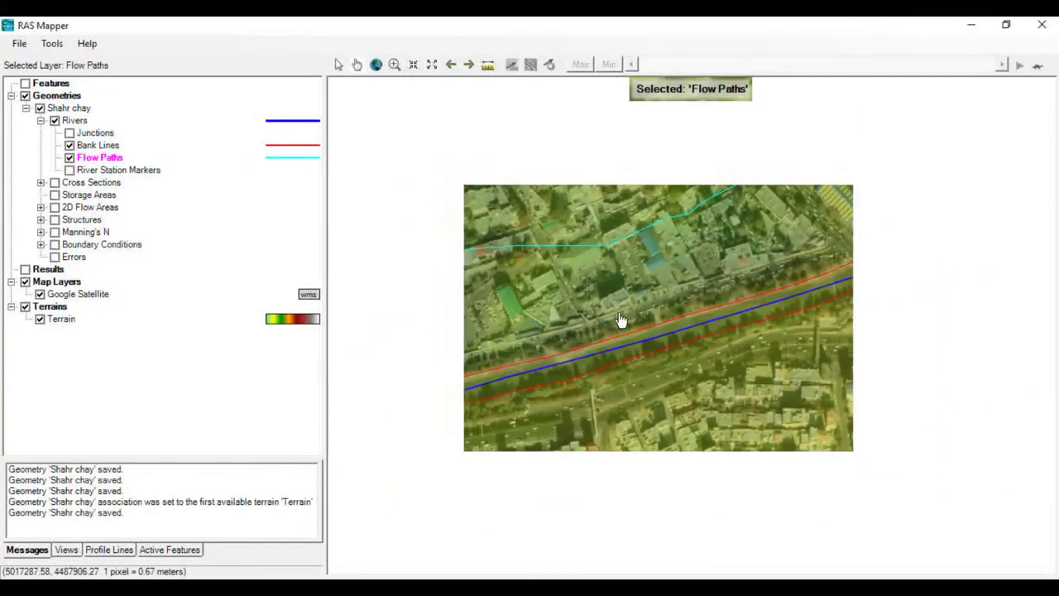
pyautogui.scroll(-2, 618, 331)
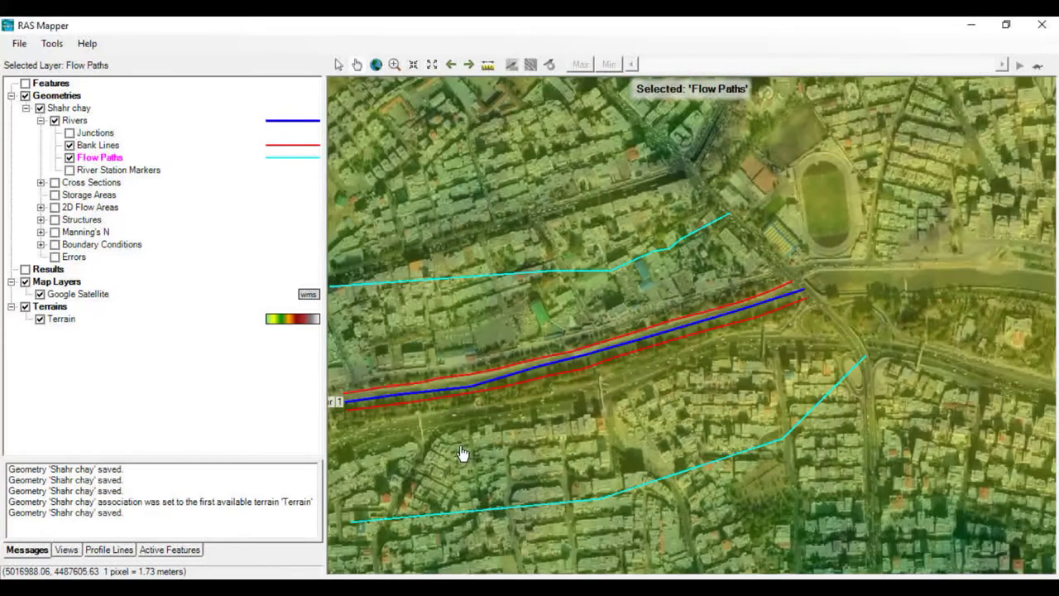
pyautogui.moveTo(466, 456); pyautogui.dragTo(674, 339)
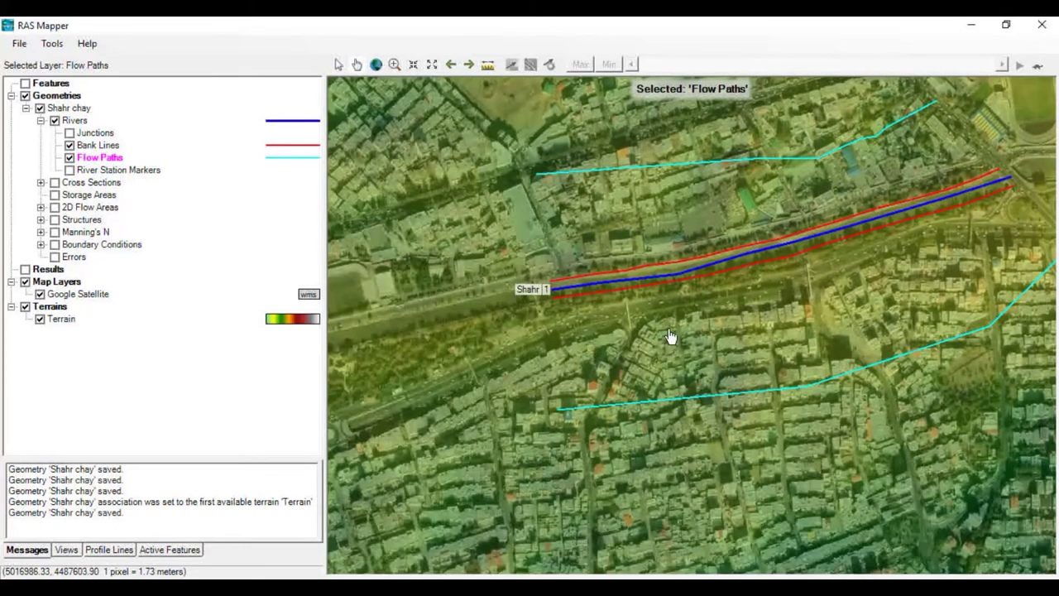
# Start editing the Cross Sections layer and draw three cross sections spanning both flow paths at the upstream end of the Shahr reach
pyautogui.rightClick(82, 162)
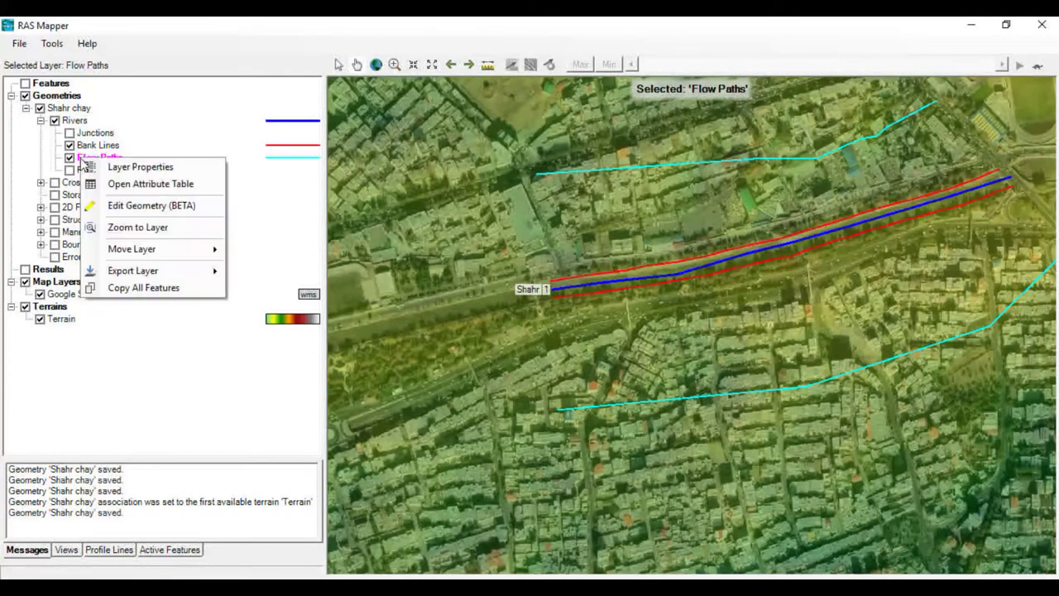
pyautogui.click(41, 122)
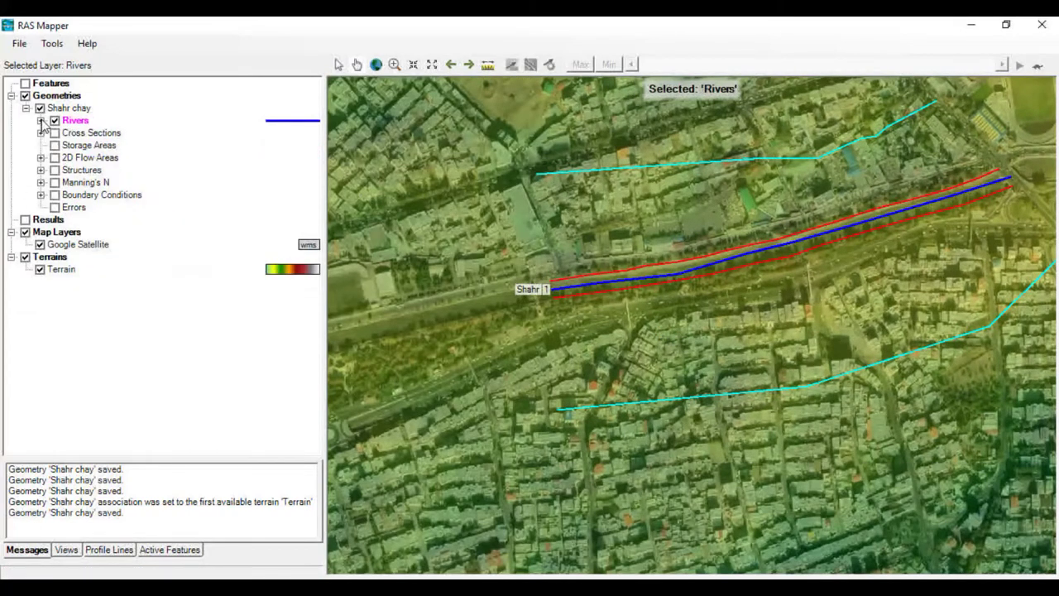
pyautogui.rightClick(80, 134)
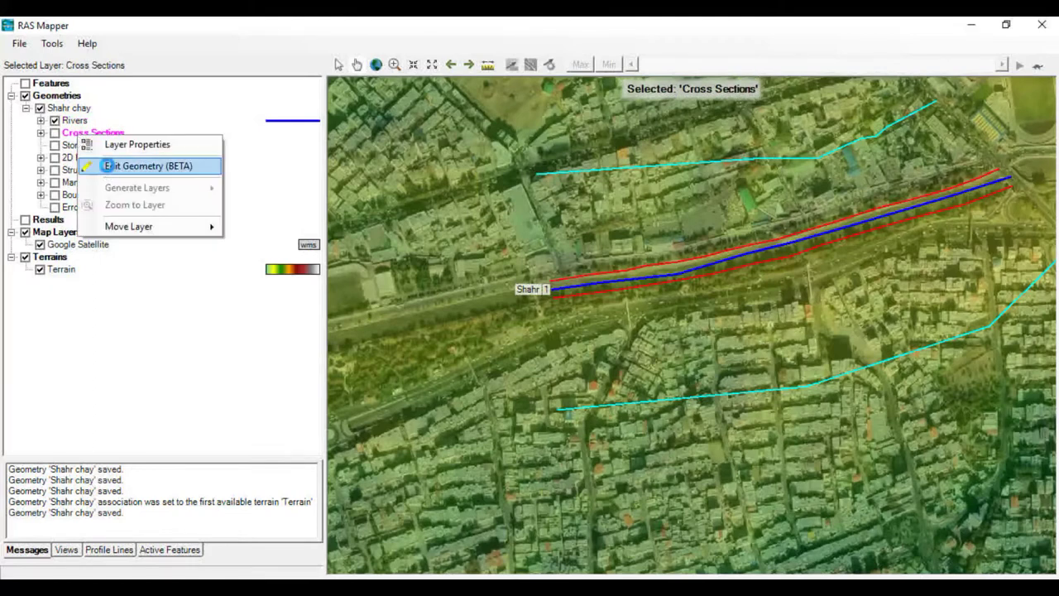
pyautogui.click(104, 165)
pyautogui.click(545, 137)
pyautogui.doubleClick(567, 422)
pyautogui.click(585, 141)
pyautogui.doubleClick(629, 428)
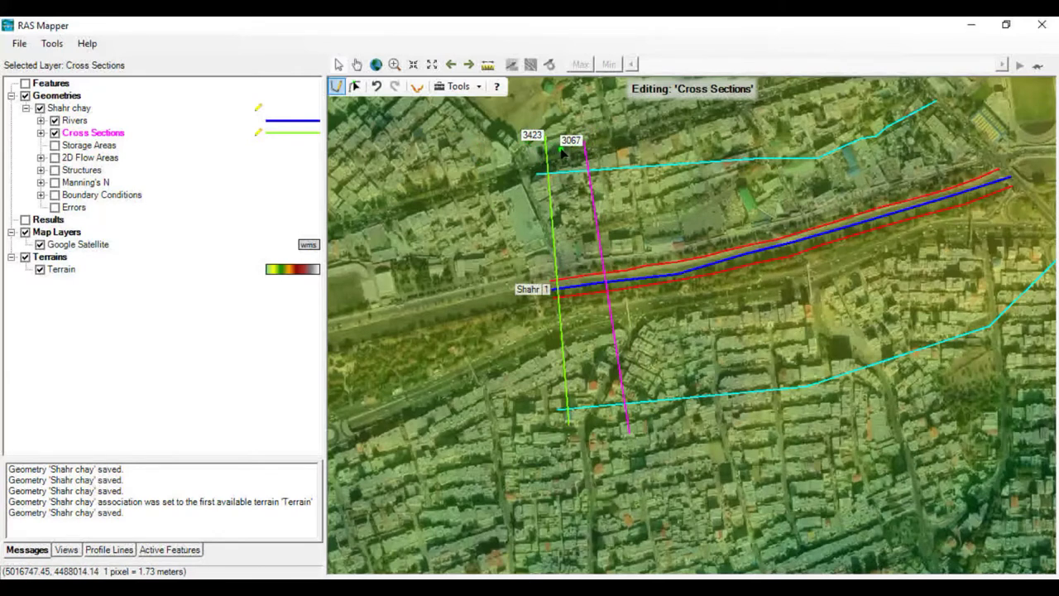
pyautogui.click(630, 154)
pyautogui.doubleClick(683, 412)
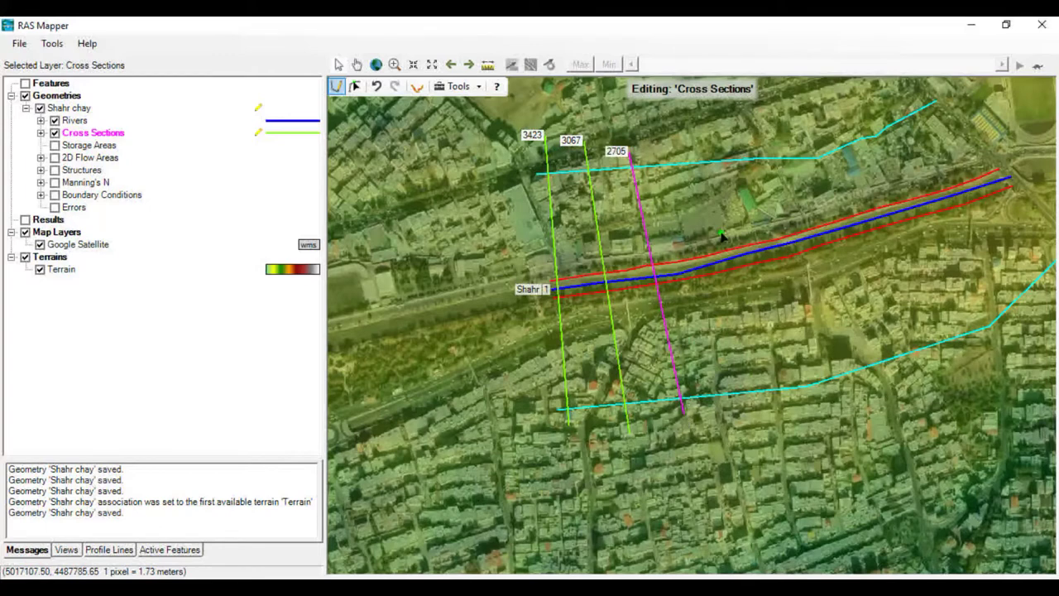
# Draw four more cross sections spanning both flow paths, continuing downstream through the middle of the Shahr reach
pyautogui.click(659, 151)
pyautogui.doubleClick(746, 411)
pyautogui.click(683, 139)
pyautogui.doubleClick(804, 409)
pyautogui.click(710, 134)
pyautogui.doubleClick(854, 383)
pyautogui.click(739, 130)
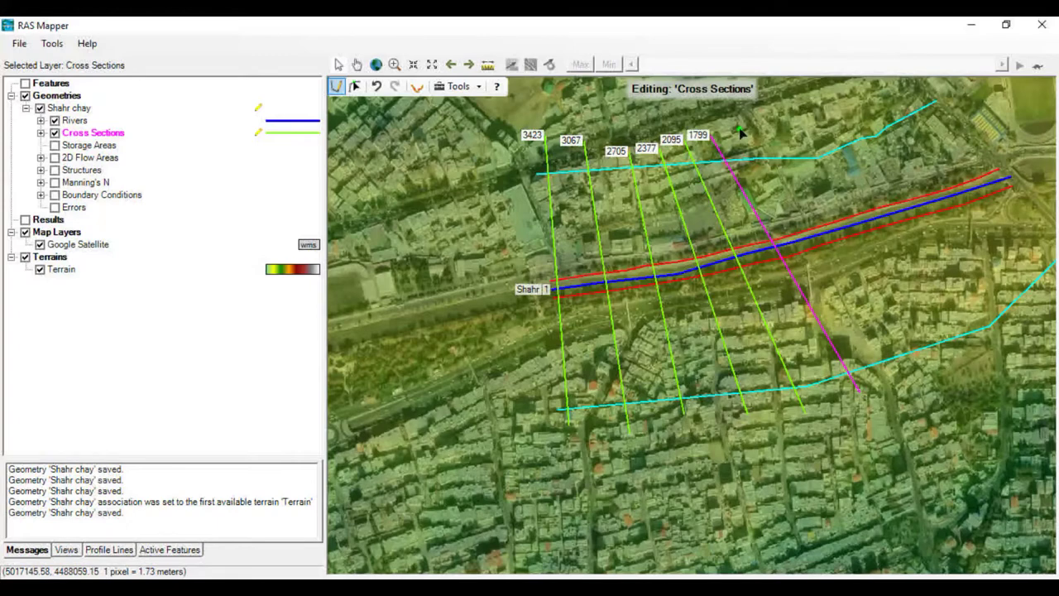
pyautogui.doubleClick(906, 382)
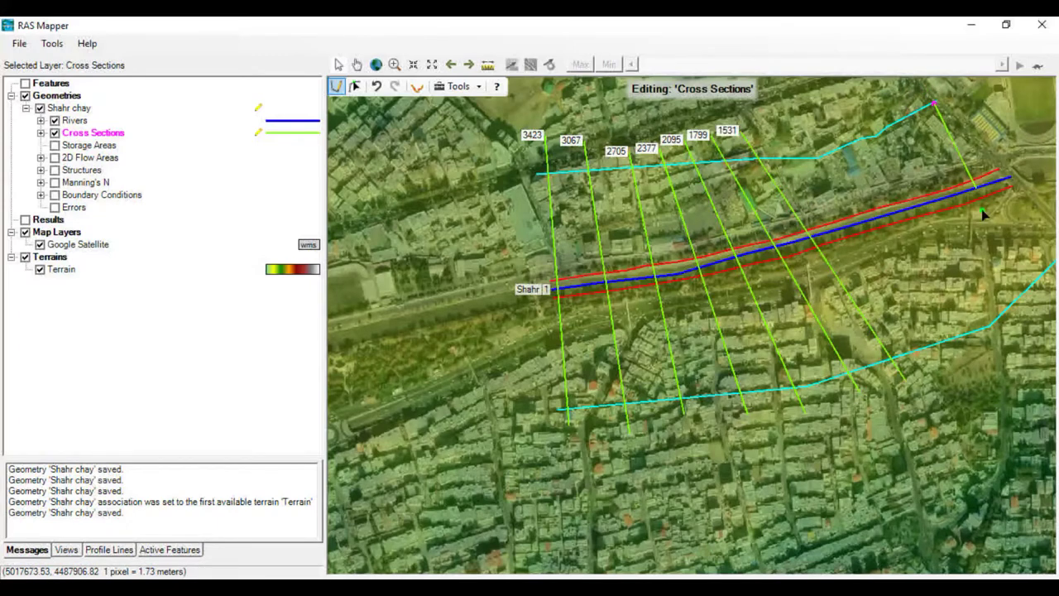
# Draw a cross section at the downstream end of the reach, joining the ends of the north and south flow paths
pyautogui.click(925, 93)
pyautogui.click(375, 86)
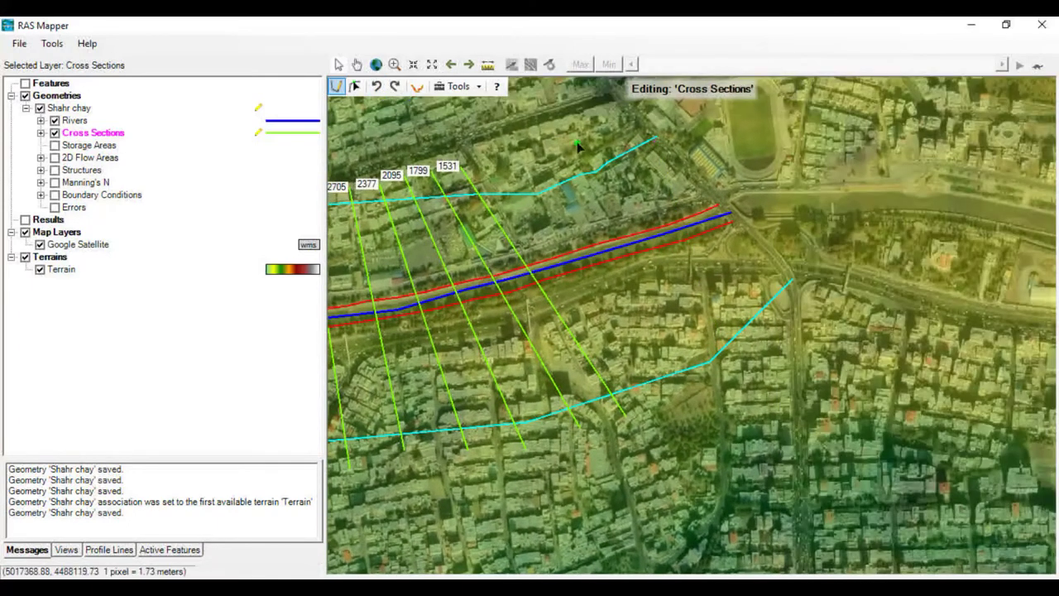
pyautogui.click(650, 137)
pyautogui.doubleClick(788, 282)
# Draw five cross sections between the downstream-end section and the middle group, working upstream and crossing both flow paths
pyautogui.click(629, 149)
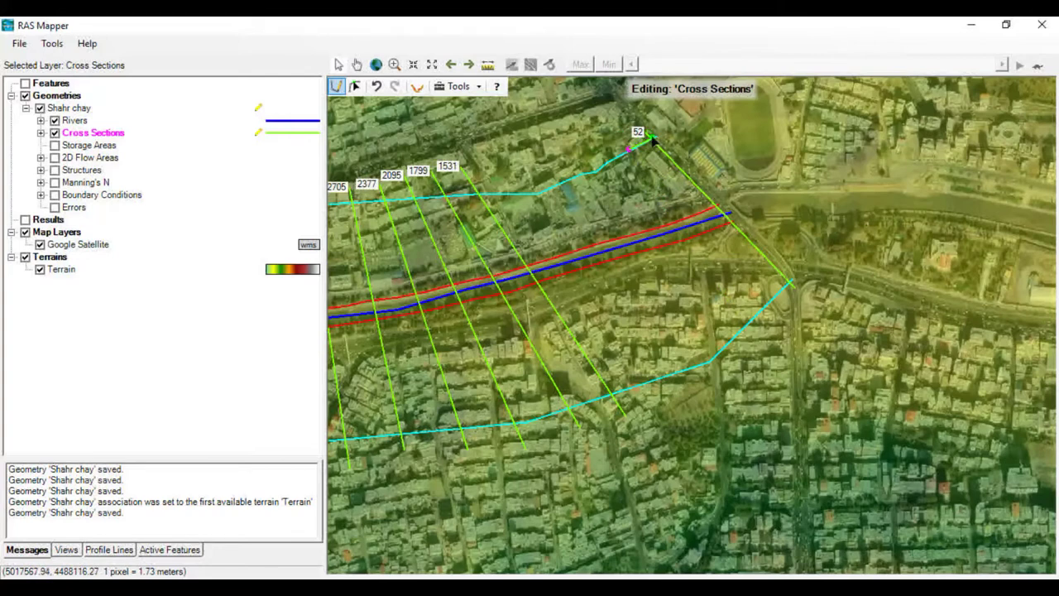
pyautogui.click(377, 89)
pyautogui.click(624, 141)
pyautogui.doubleClick(776, 323)
pyautogui.click(602, 145)
pyautogui.doubleClick(745, 360)
pyautogui.click(574, 151)
pyautogui.doubleClick(709, 369)
pyautogui.click(552, 160)
pyautogui.doubleClick(681, 382)
pyautogui.click(510, 160)
pyautogui.doubleClick(649, 405)
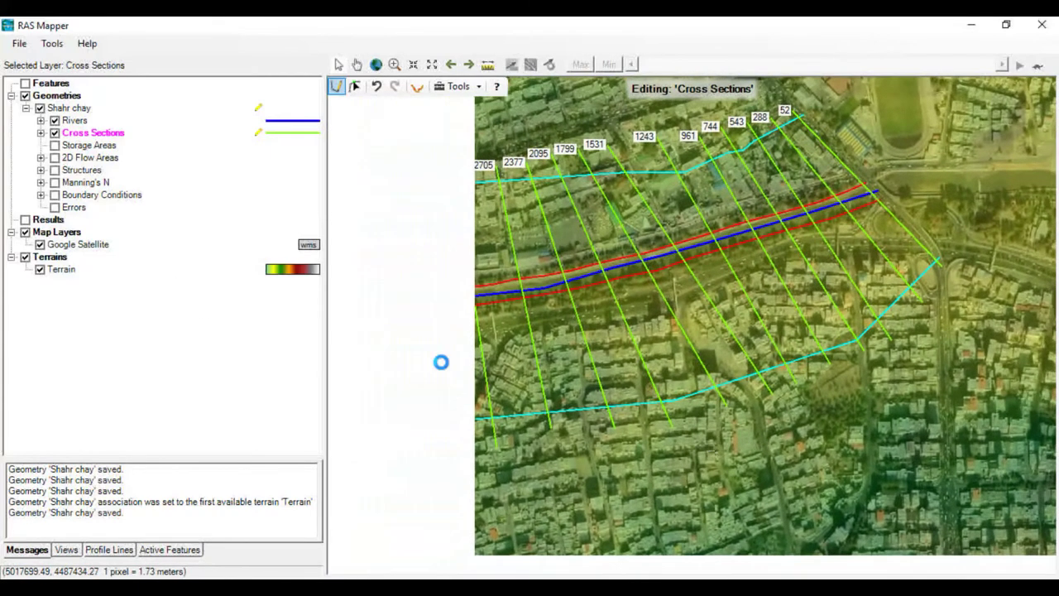
# Stop editing the Cross Sections layer and save the edits to the Shahr chay geometry
pyautogui.rightClick(87, 133)
pyautogui.click(127, 184)
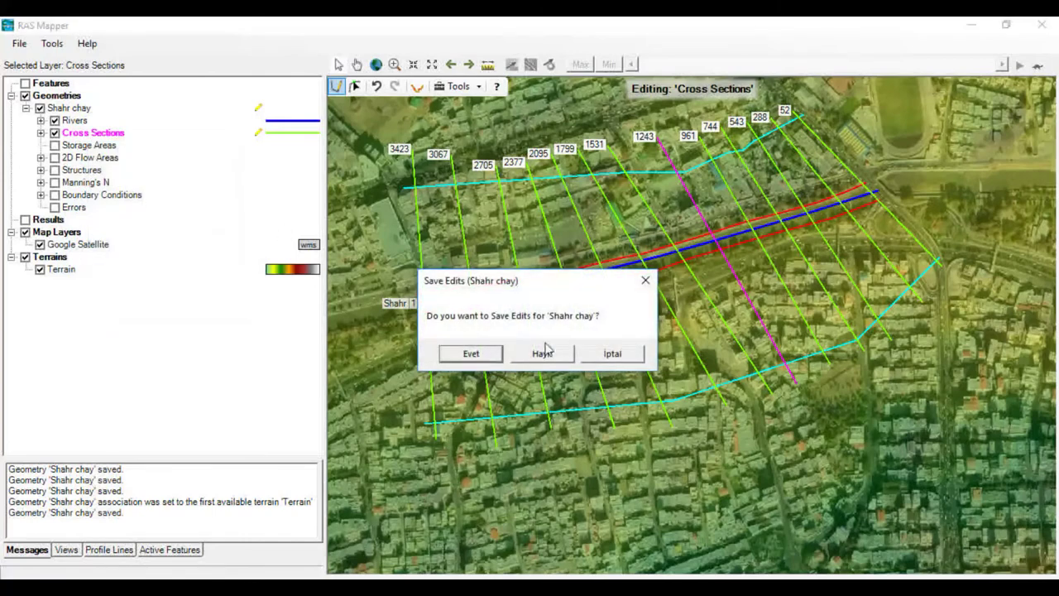
pyautogui.click(480, 354)
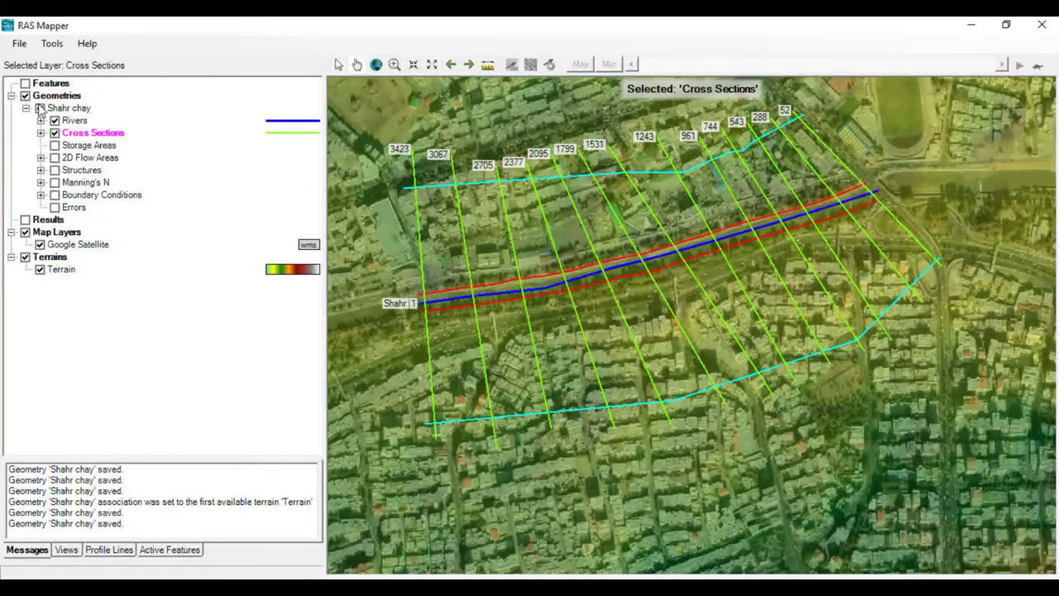
# Close RAS Mapper, then open the Shahr chay geometry in the HEC-RAS Geometric Data editor
pyautogui.click(19, 43)
pyautogui.click(35, 79)
pyautogui.click(1042, 25)
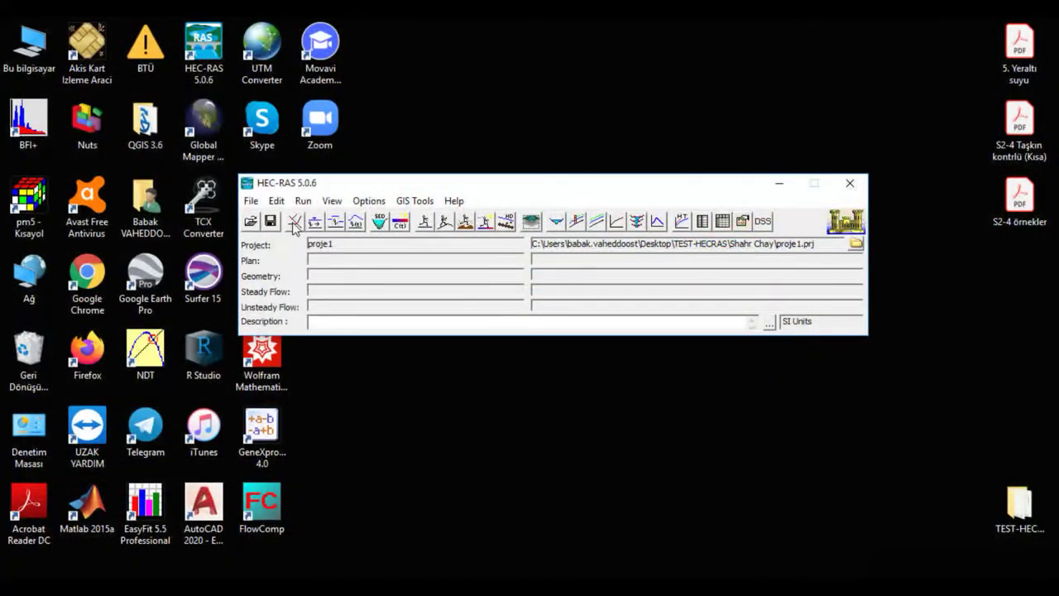
pyautogui.click(295, 223)
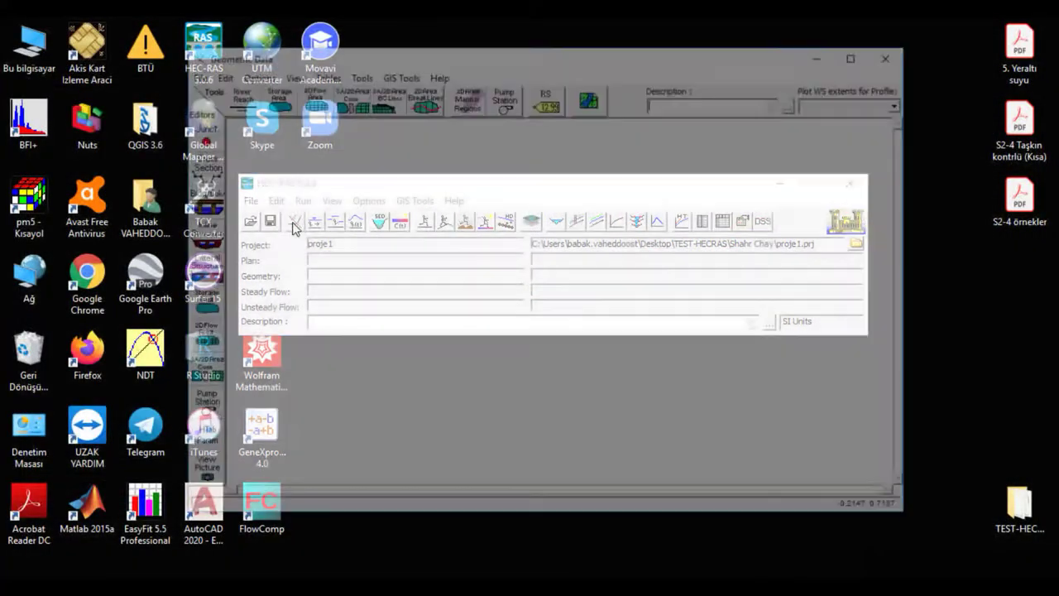
pyautogui.click(192, 73)
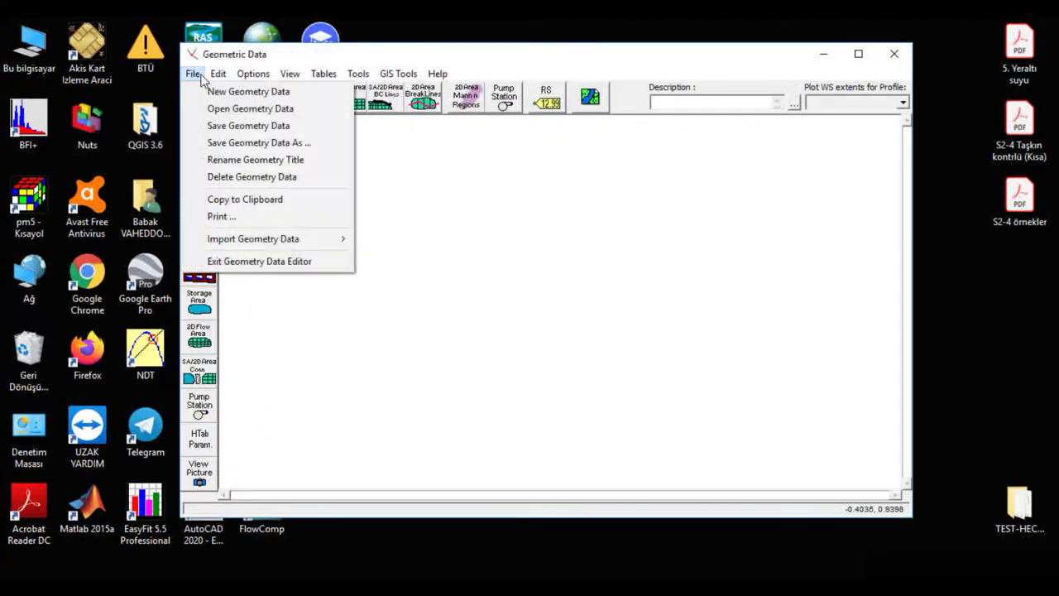
pyautogui.click(206, 114)
pyautogui.doubleClick(421, 295)
# Try to show the Google Satellite map layer behind the geometry schematic
pyautogui.click(590, 96)
pyautogui.click(461, 273)
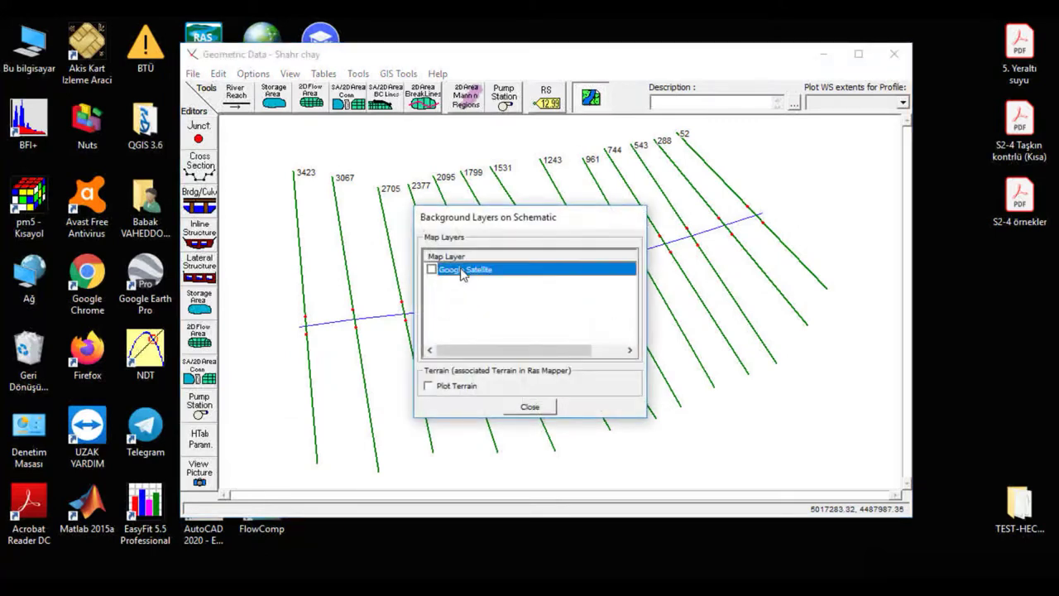
pyautogui.click(534, 407)
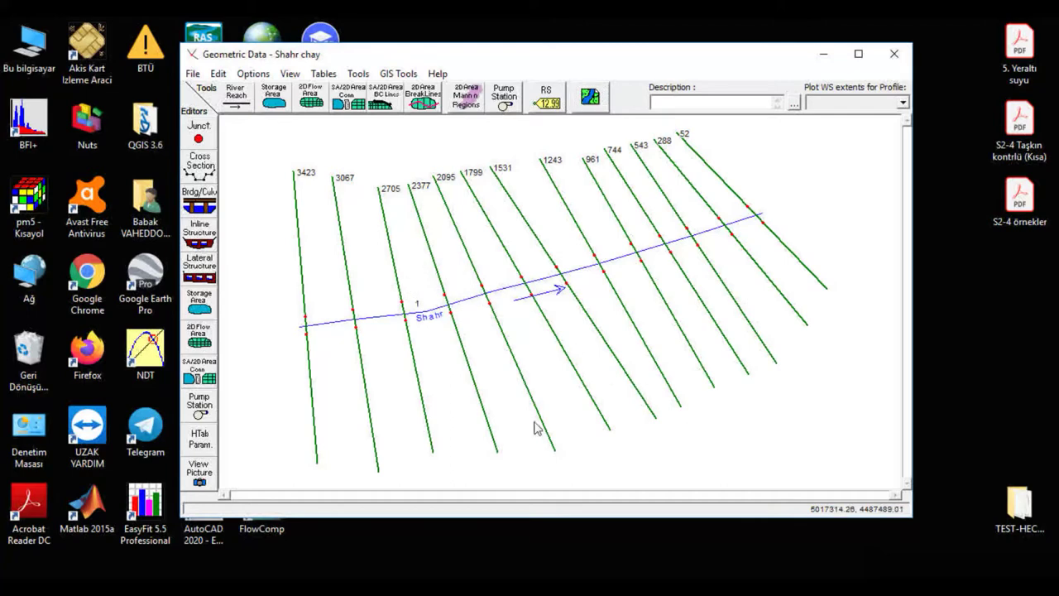
# Open the cross section data for river station 3423 and examine its station and elevation coordinates
pyautogui.click(200, 162)
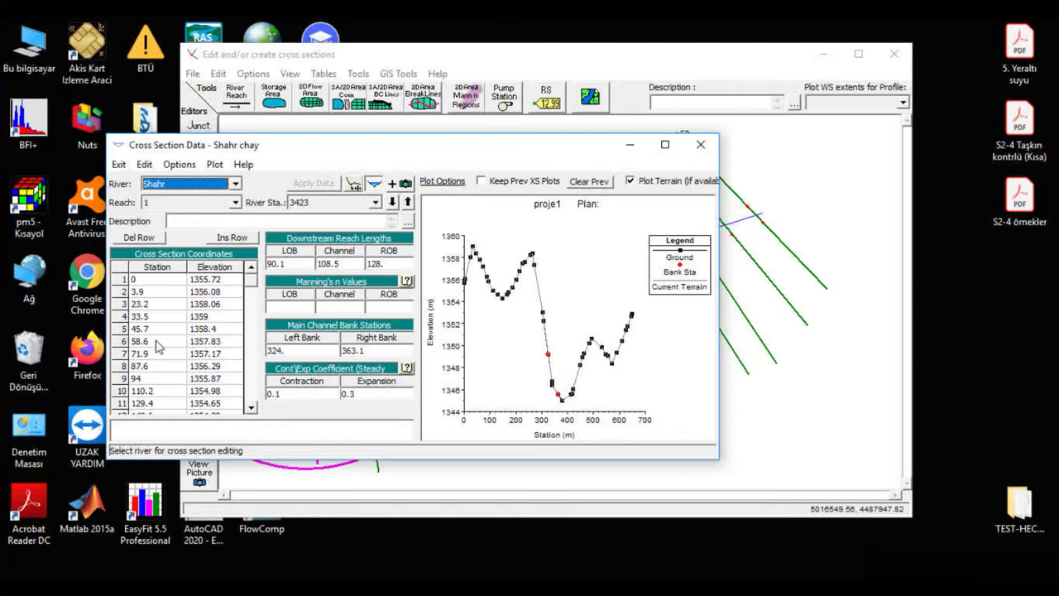
pyautogui.click(156, 342)
pyautogui.click(228, 341)
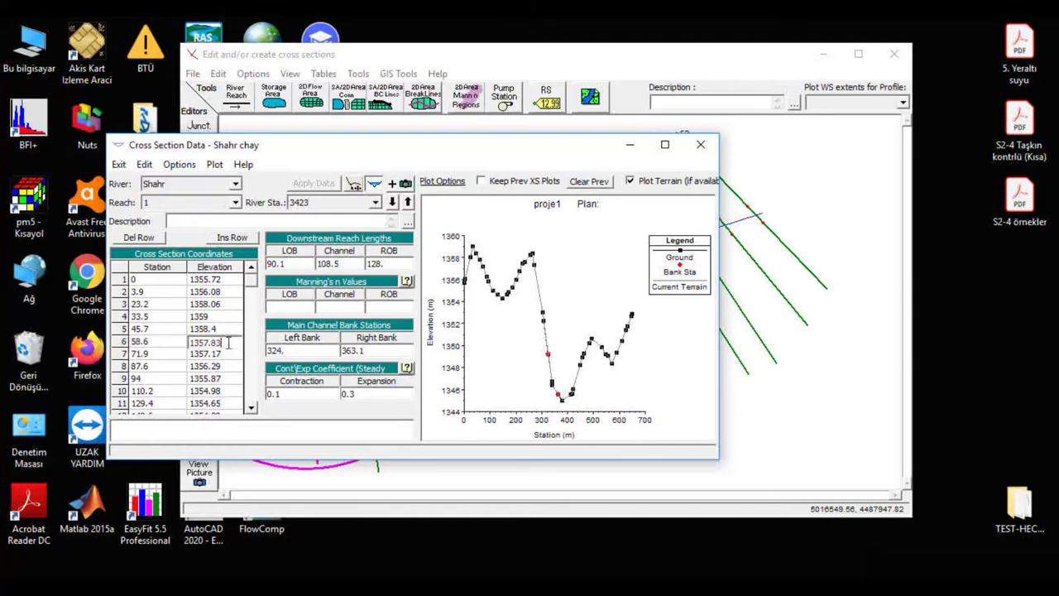
pyautogui.click(230, 356)
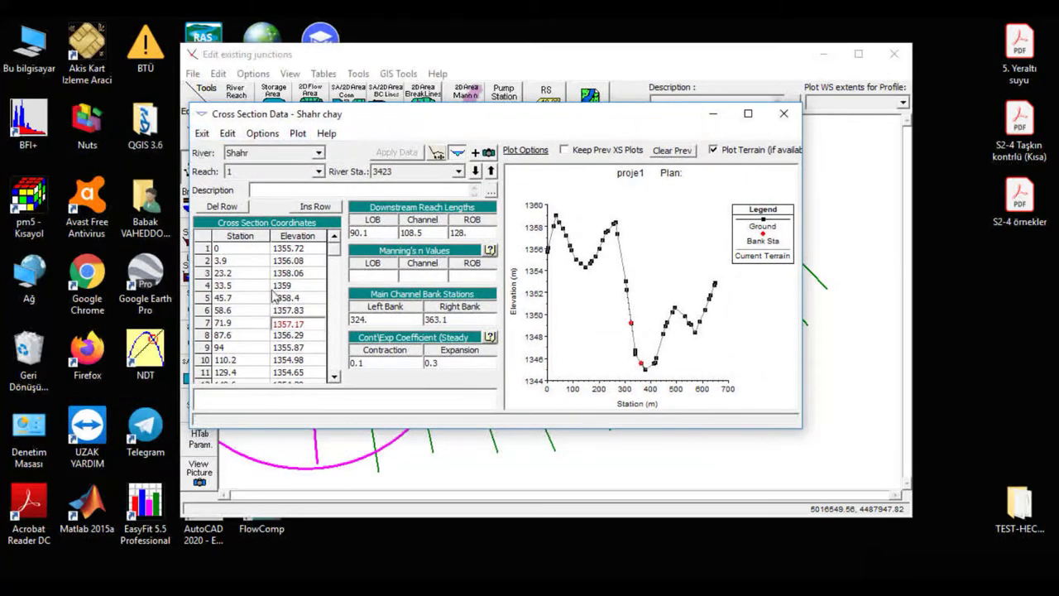
# Browse through the cross sections to river station 2377 and inspect its profile in the Graphic XS Editor
pyautogui.click(489, 170)
pyautogui.click(489, 171)
pyautogui.click(491, 171)
pyautogui.click(491, 171)
pyautogui.click(492, 170)
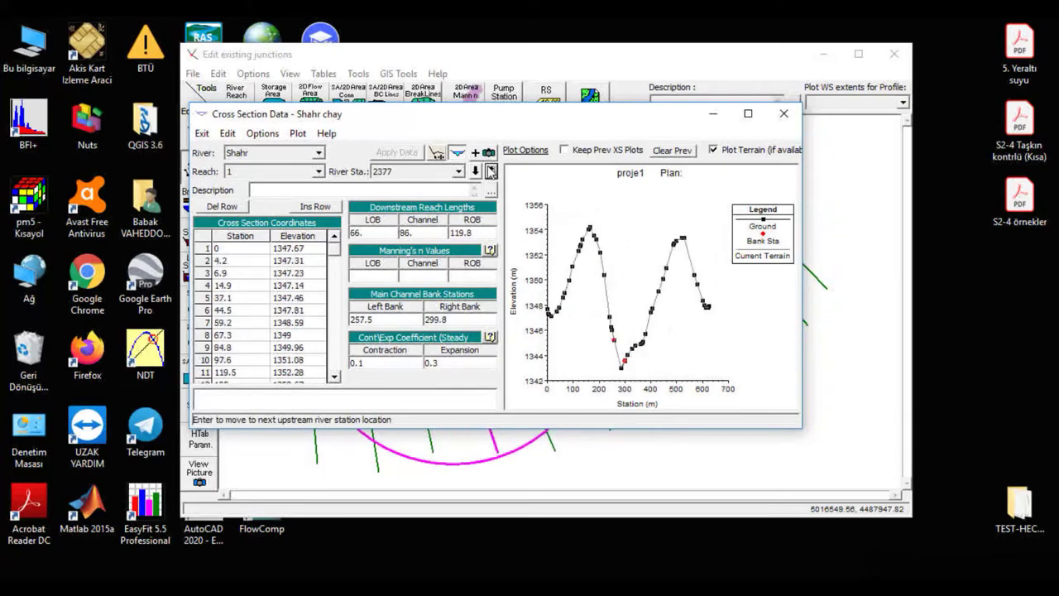
pyautogui.click(455, 153)
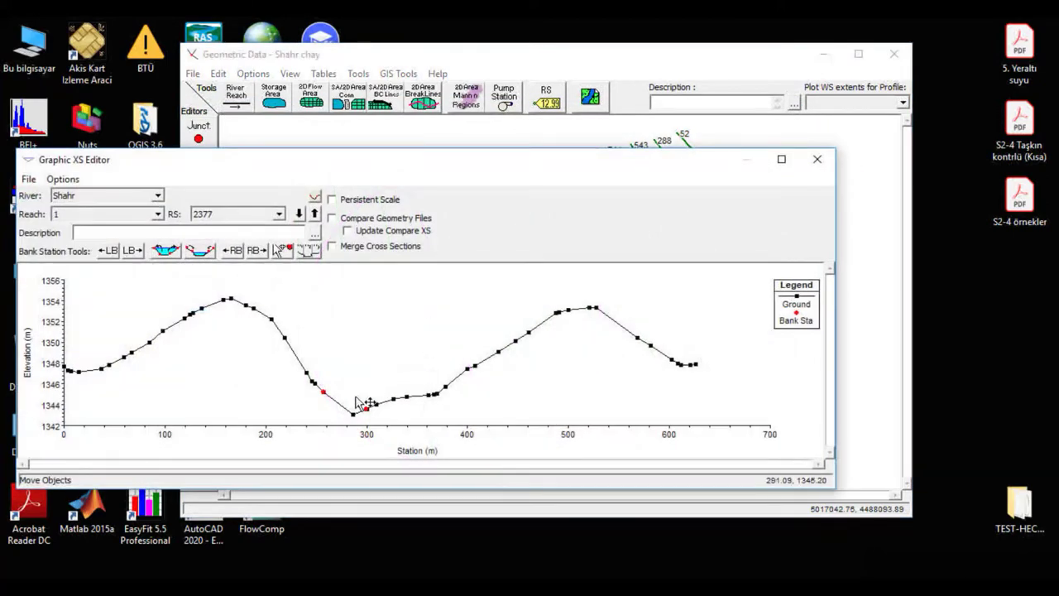
pyautogui.click(817, 159)
# Save a copy of the geometry data under the title "geo metry 1" in the Shahr Chay folder
pyautogui.click(192, 74)
pyautogui.click(215, 142)
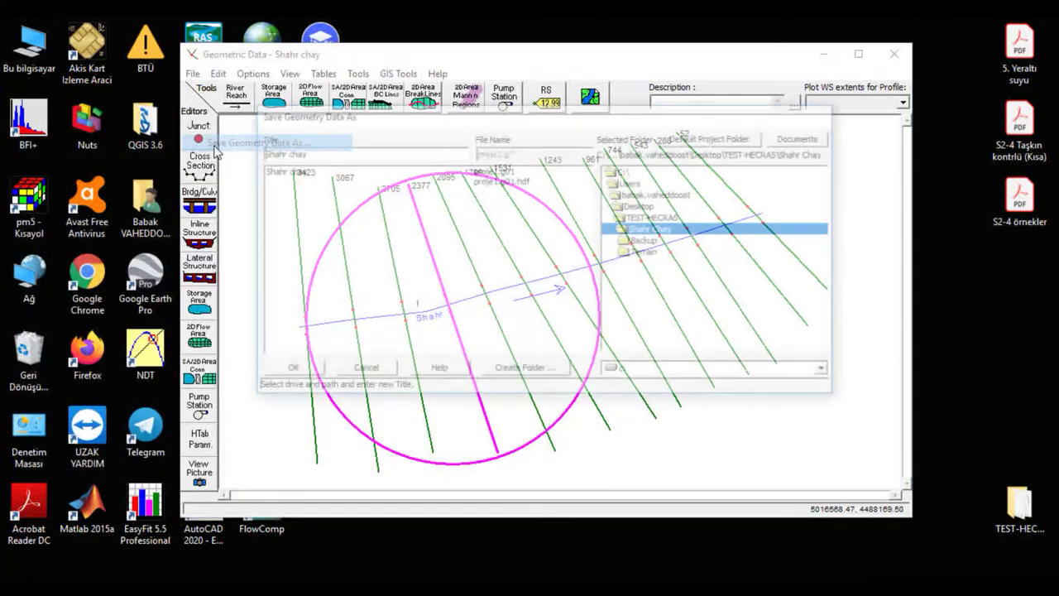
pyautogui.moveTo(327, 158); pyautogui.dragTo(222, 156)
pyautogui.write('gl')
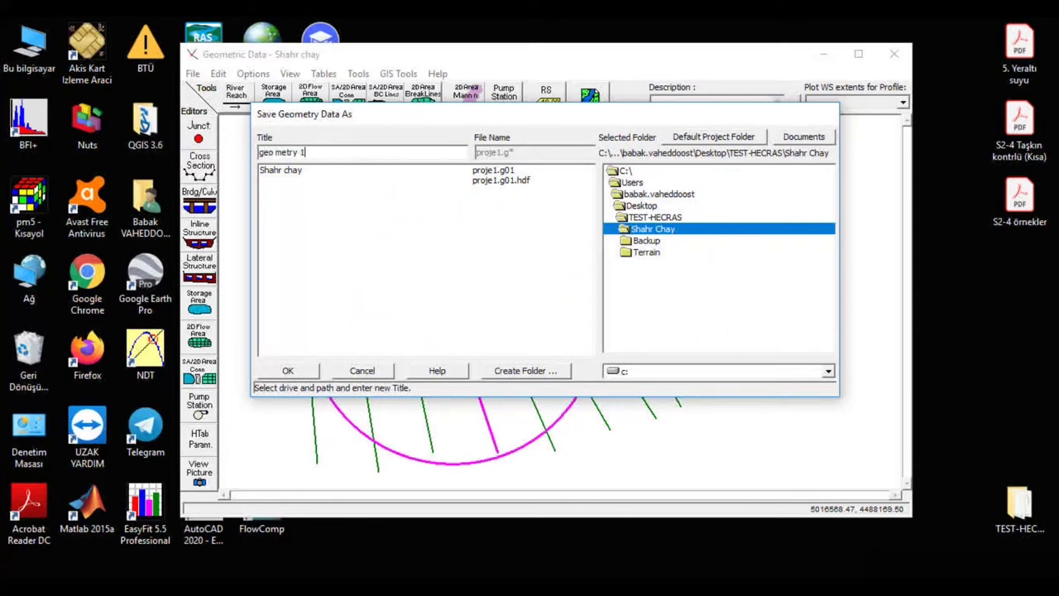
pyautogui.click(287, 370)
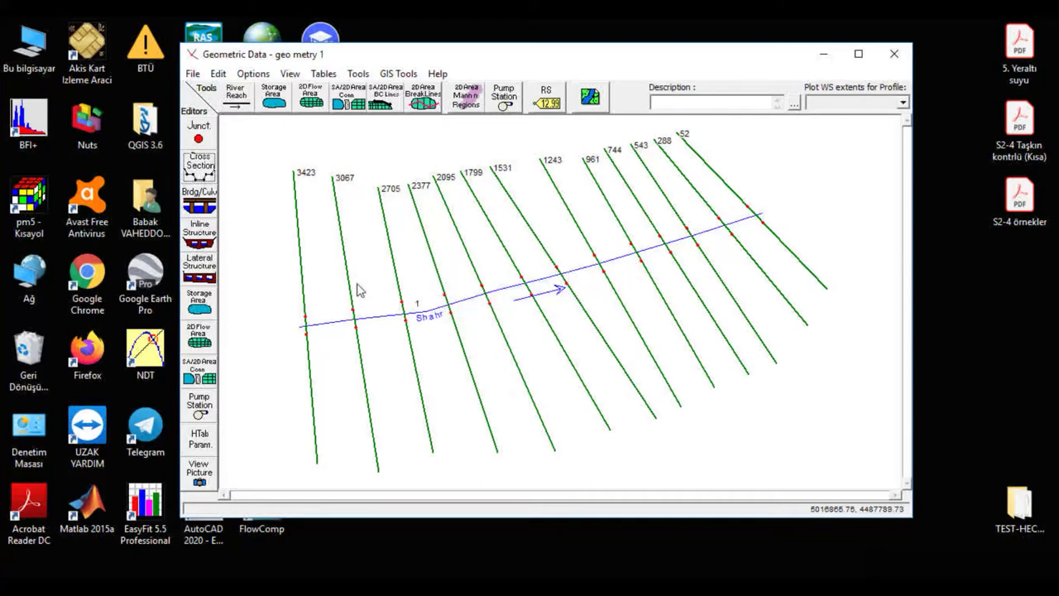
# Review the cross section data of geo metry 1 and check the saved geometry files in the project folder
pyautogui.click(198, 166)
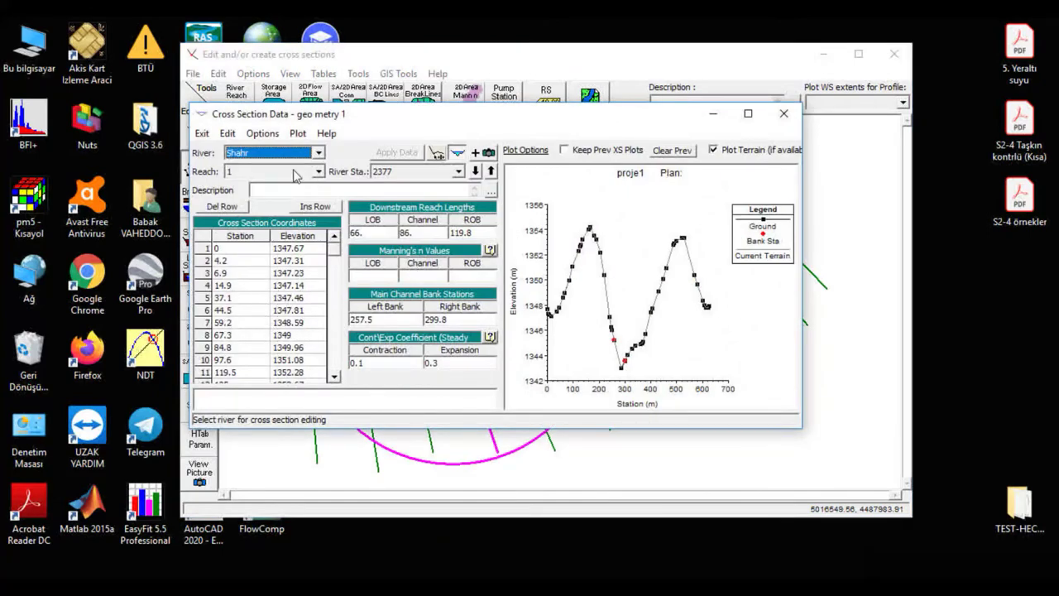
pyautogui.click(783, 113)
pyautogui.click(192, 73)
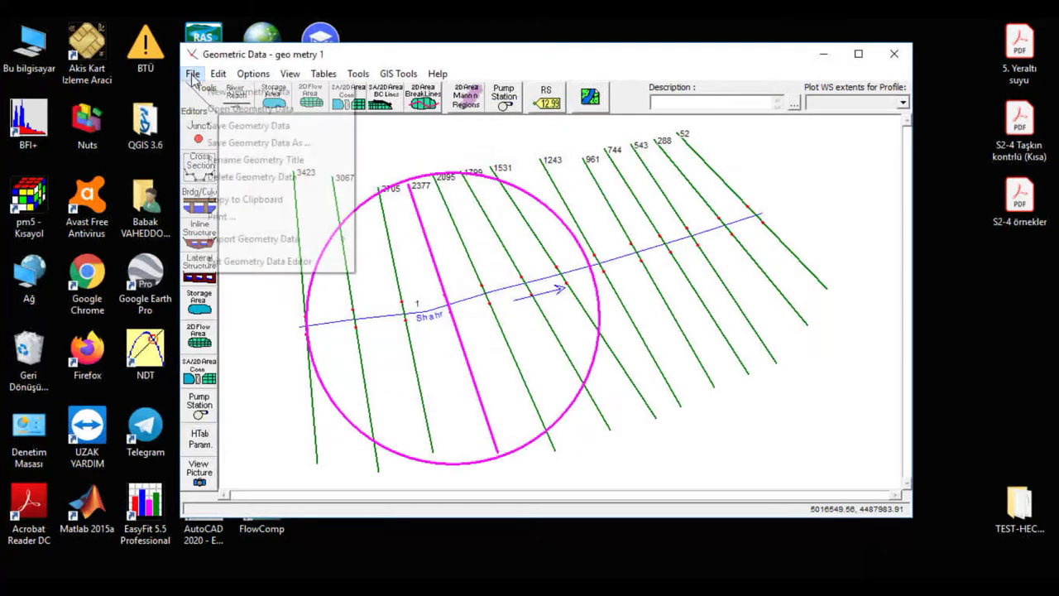
pyautogui.click(211, 143)
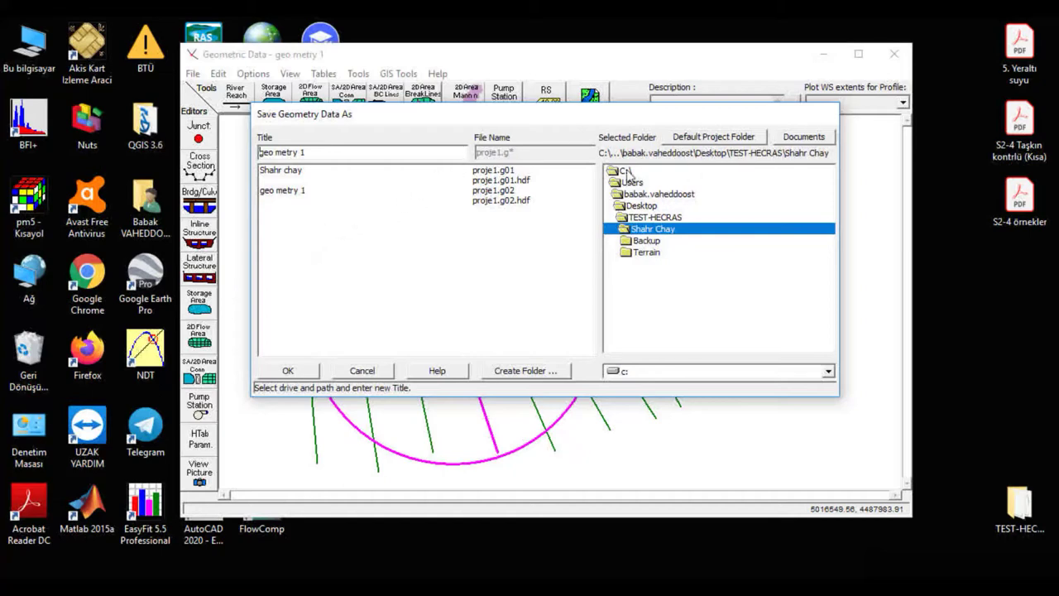
pyautogui.click(361, 370)
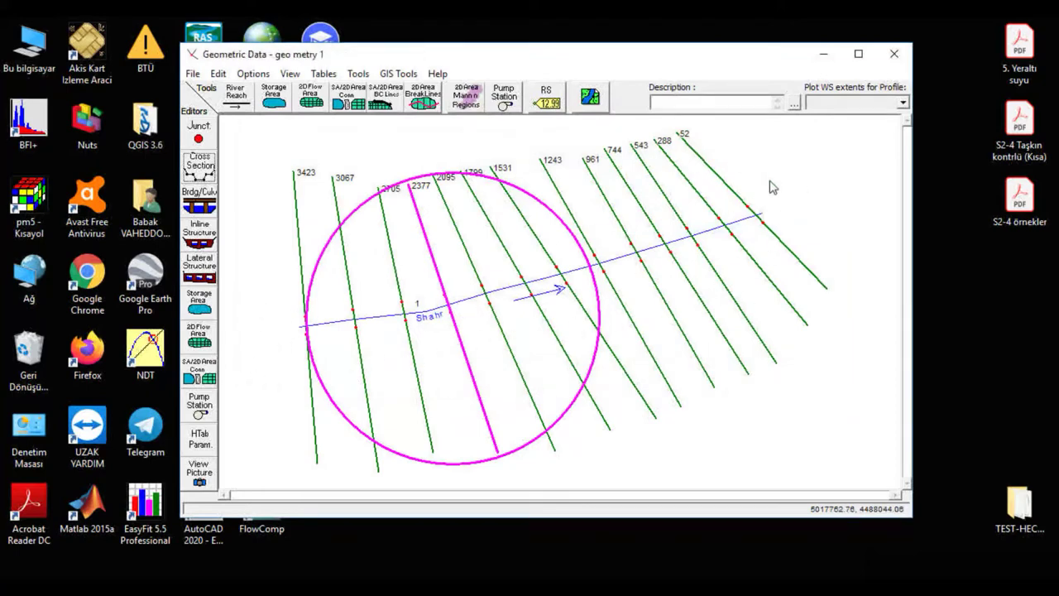
# Set Manning's n values for river station 3423 to 0.035 for n #1, 0.05 for n #2 and 0.035 for n #3
pyautogui.click(251, 74)
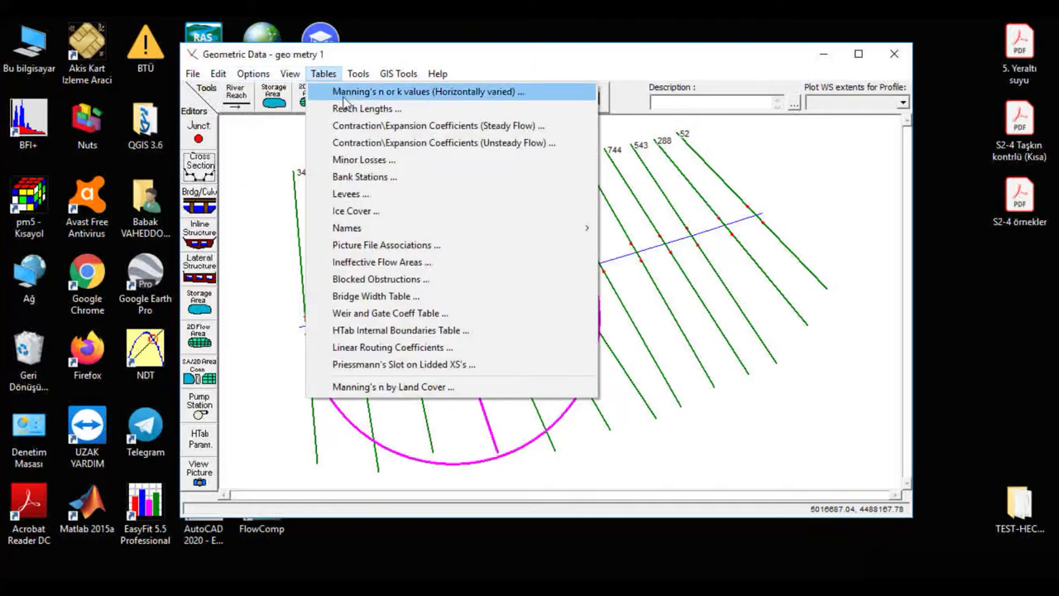
pyautogui.click(347, 97)
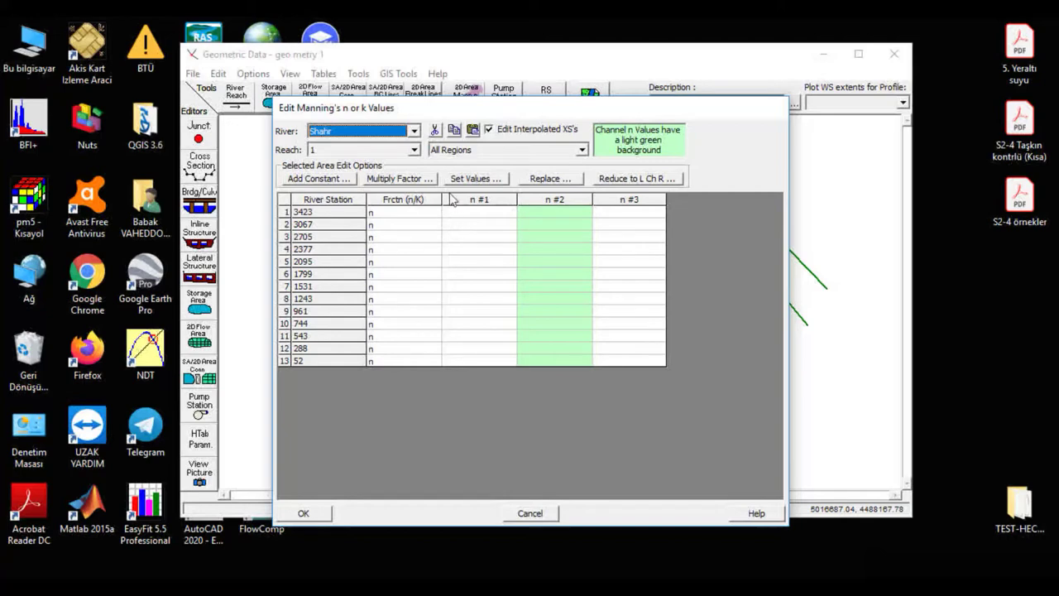
pyautogui.click(492, 214)
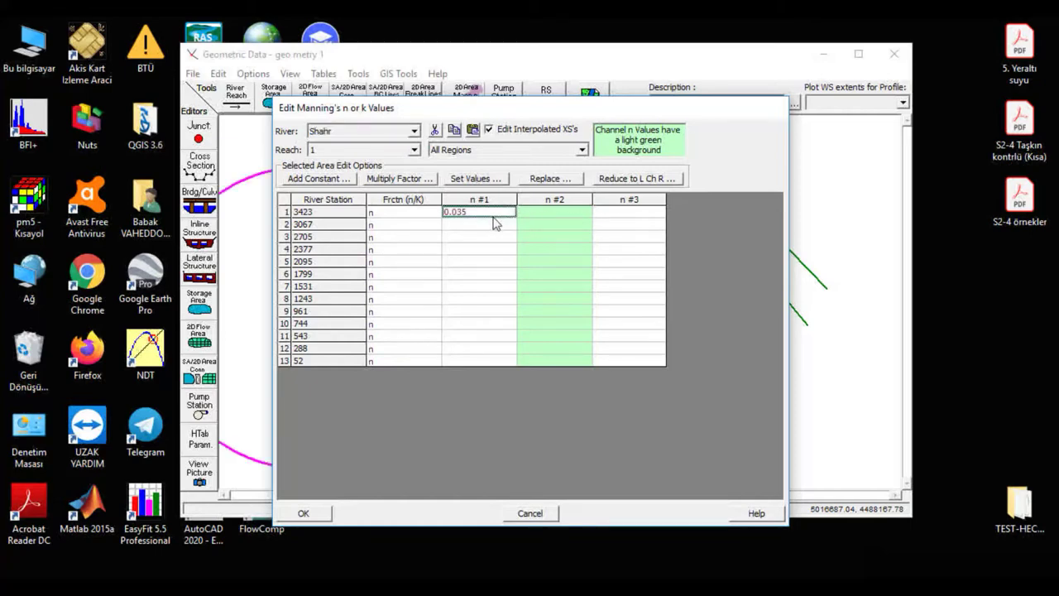
pyautogui.click(553, 216)
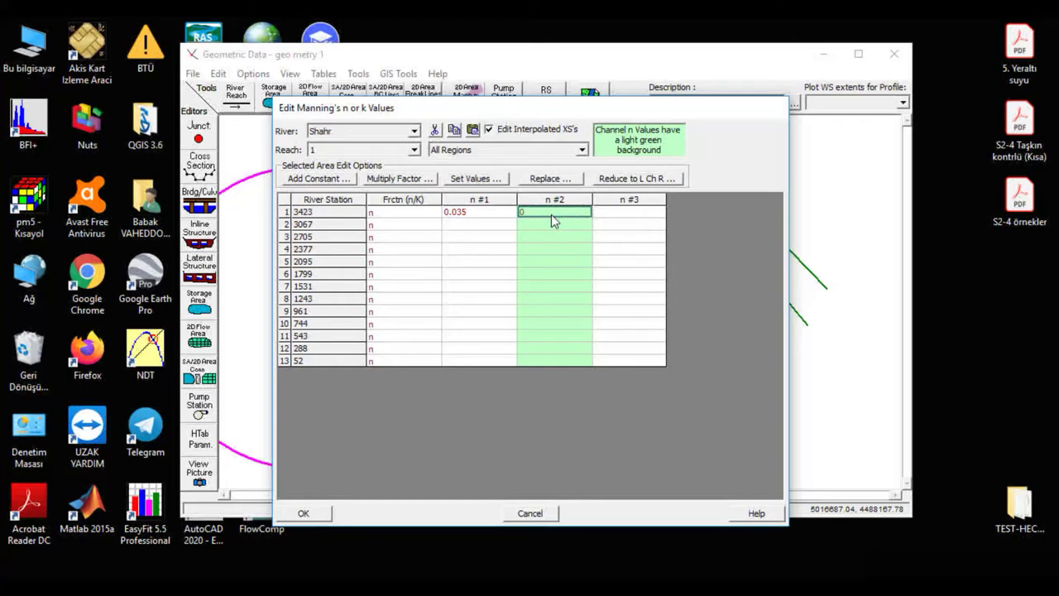
pyautogui.click(634, 215)
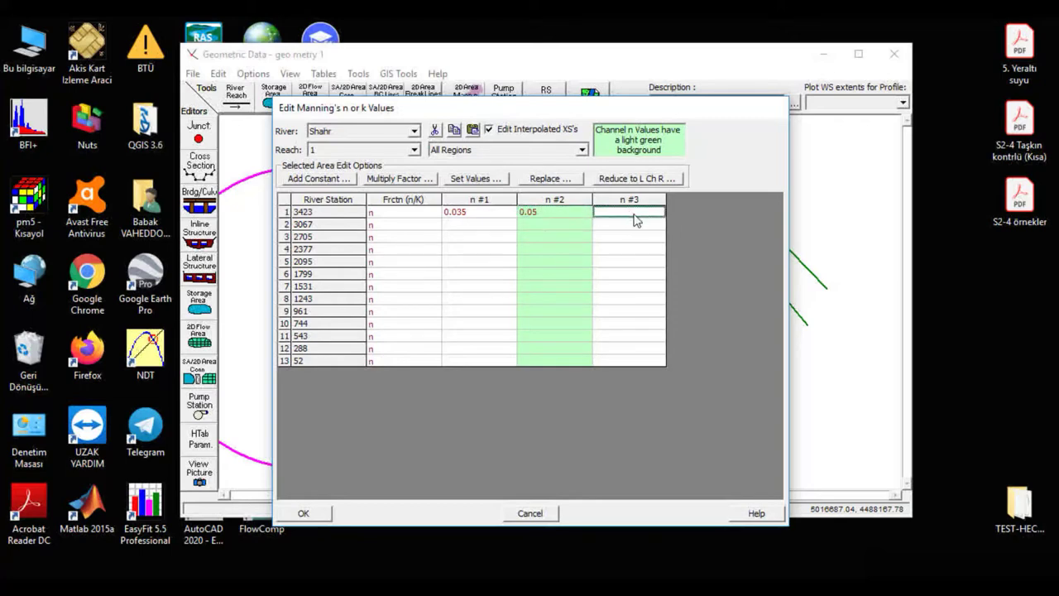
pyautogui.press('Tab')
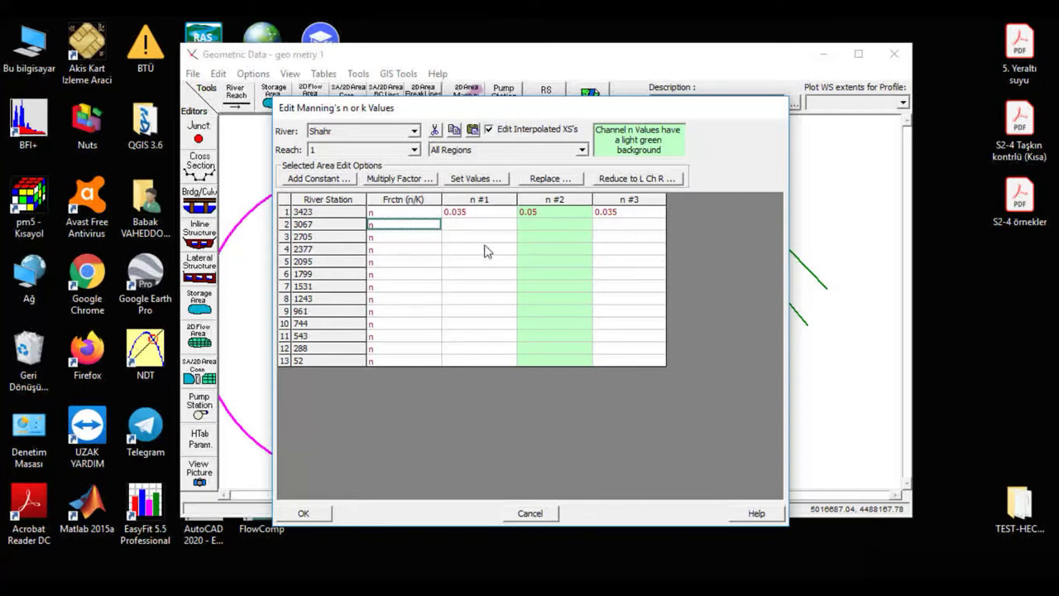
# Switch to Excel, add a new worksheet and enter 0.035, 0.05 and 0.035 in cells A1 to C1
pyautogui.moveTo(467, 220); pyautogui.dragTo(615, 217)
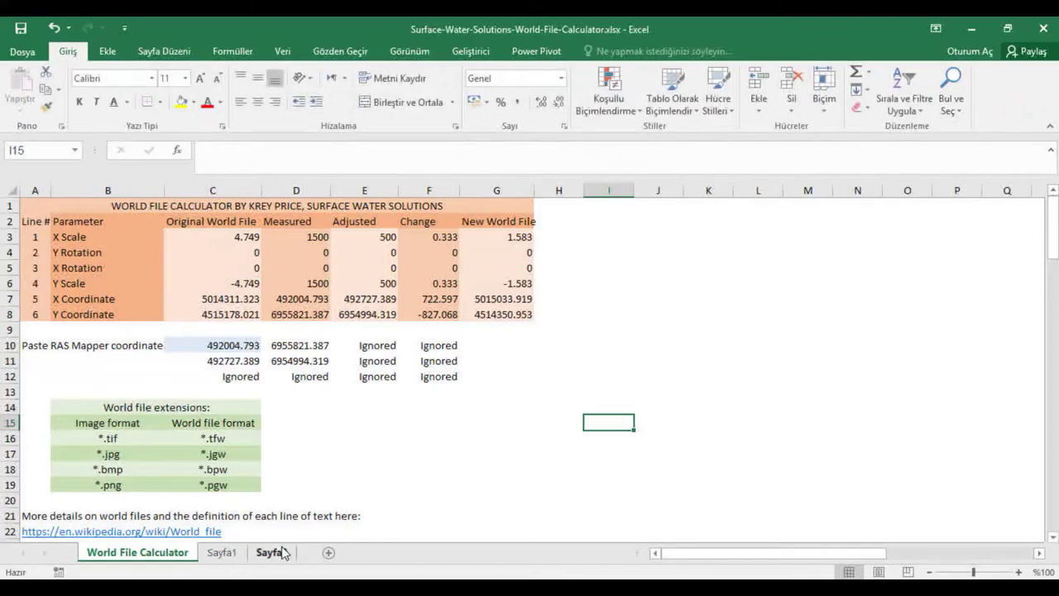
pyautogui.click(329, 552)
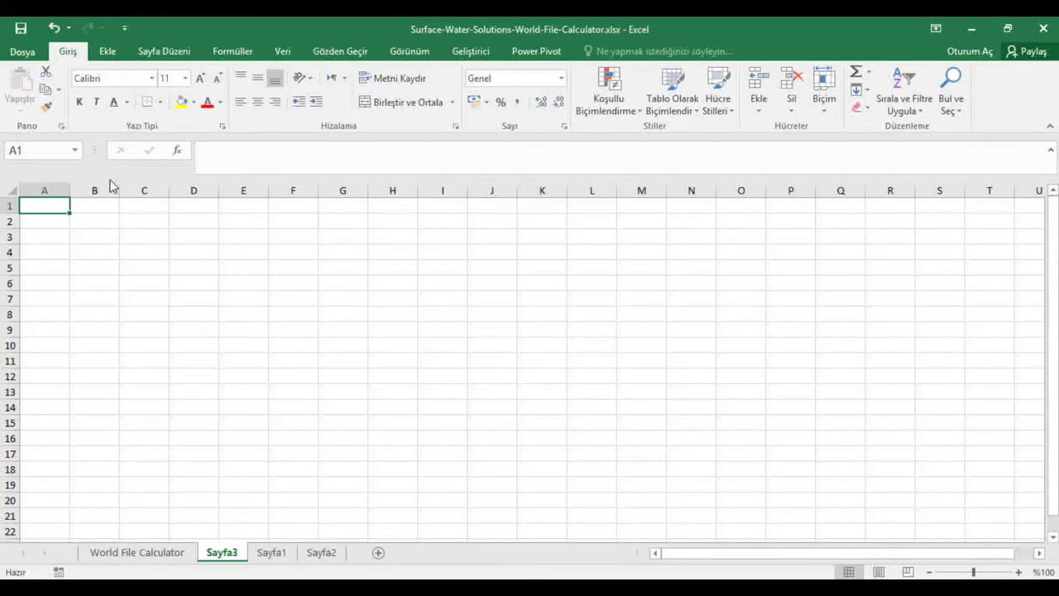
pyautogui.write('0.03')
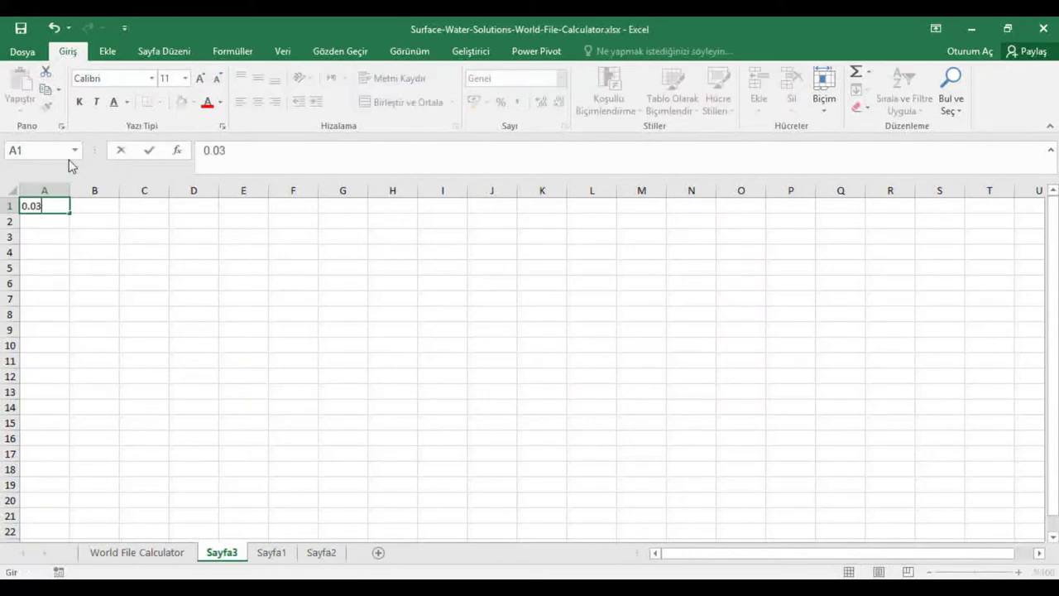
pyautogui.press('Tab')
pyautogui.write('0.0')
pyautogui.write('5')
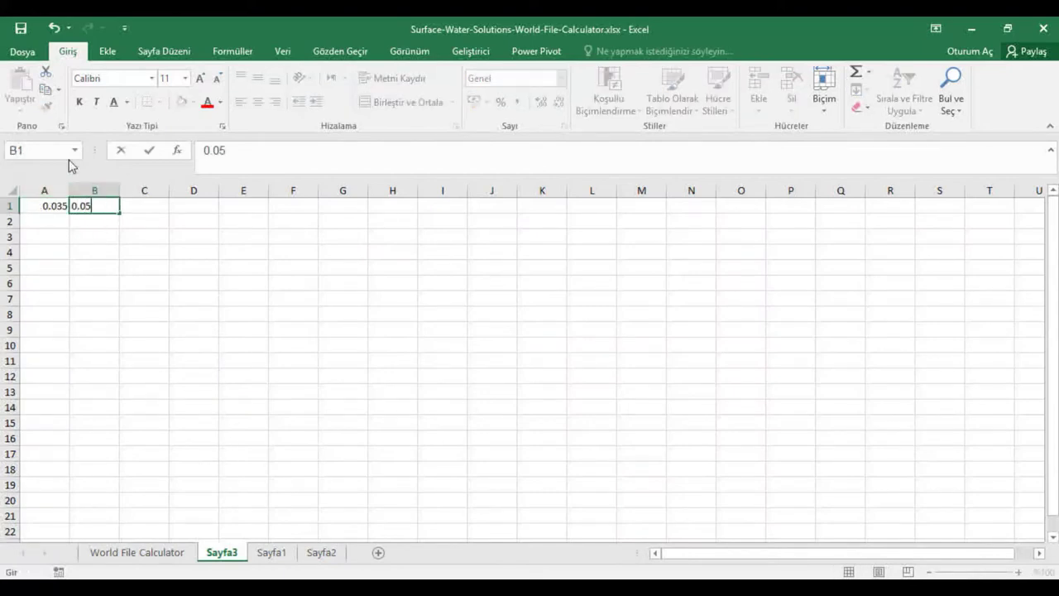
pyautogui.press('Tab')
pyautogui.write('0.035')
pyautogui.press('Return')
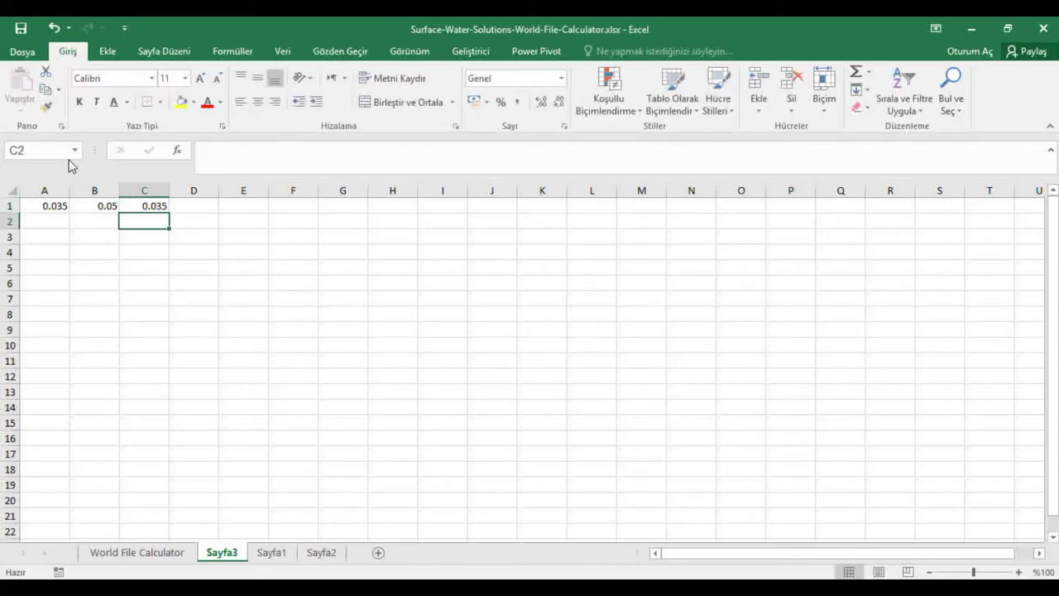
# Fill the three values down to row 13, then copy the block into n #1 to n #3 for all river stations in HEC-RAS
pyautogui.moveTo(53, 205); pyautogui.dragTo(154, 399)
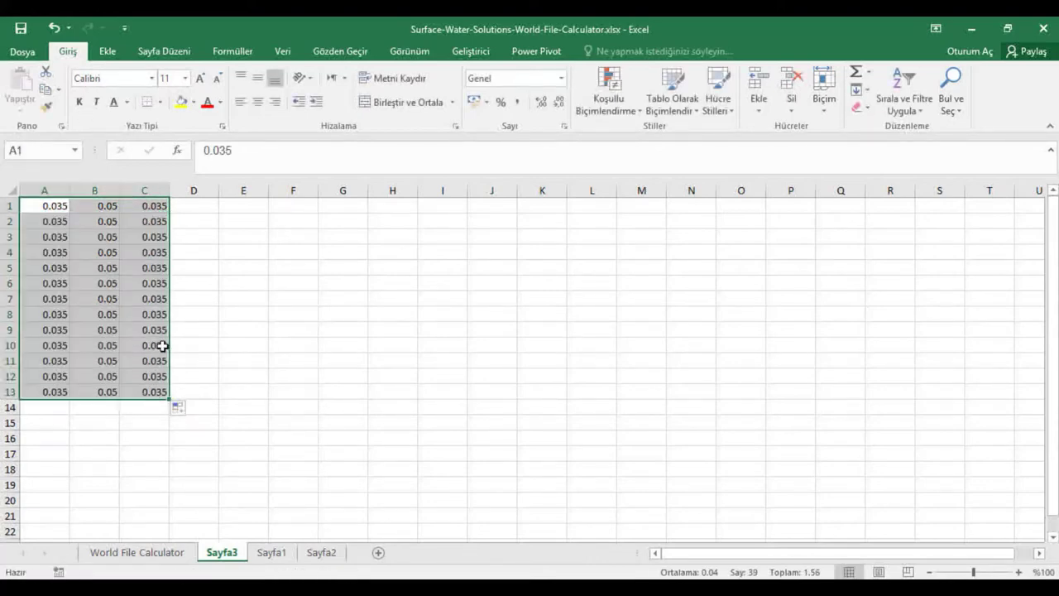
pyautogui.hotkey('ctrl', 'c')
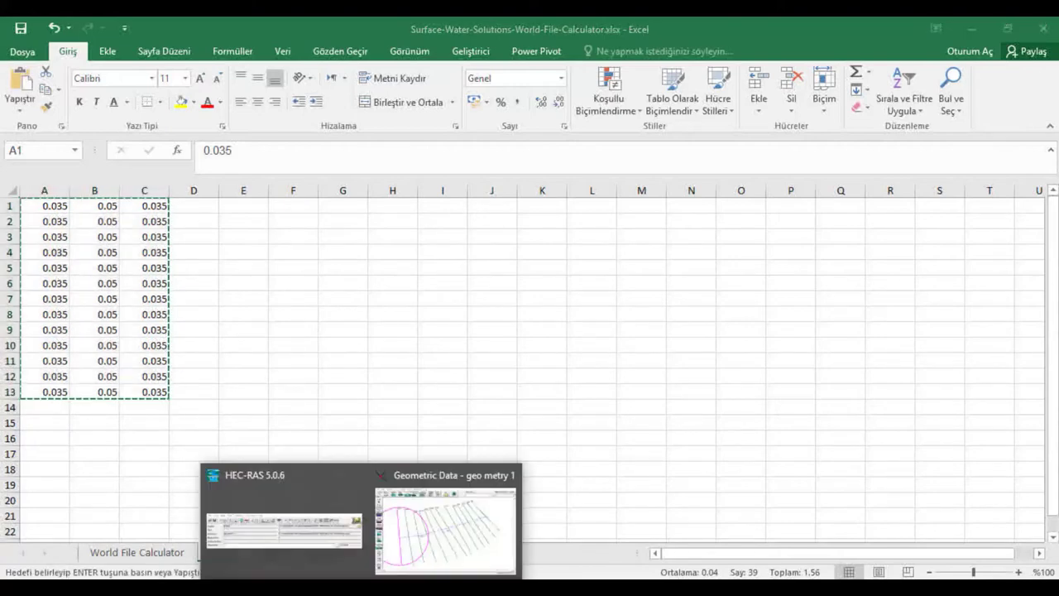
pyautogui.click(447, 513)
pyautogui.moveTo(461, 212); pyautogui.dragTo(635, 365)
pyautogui.hotkey('ctrl', 'v')
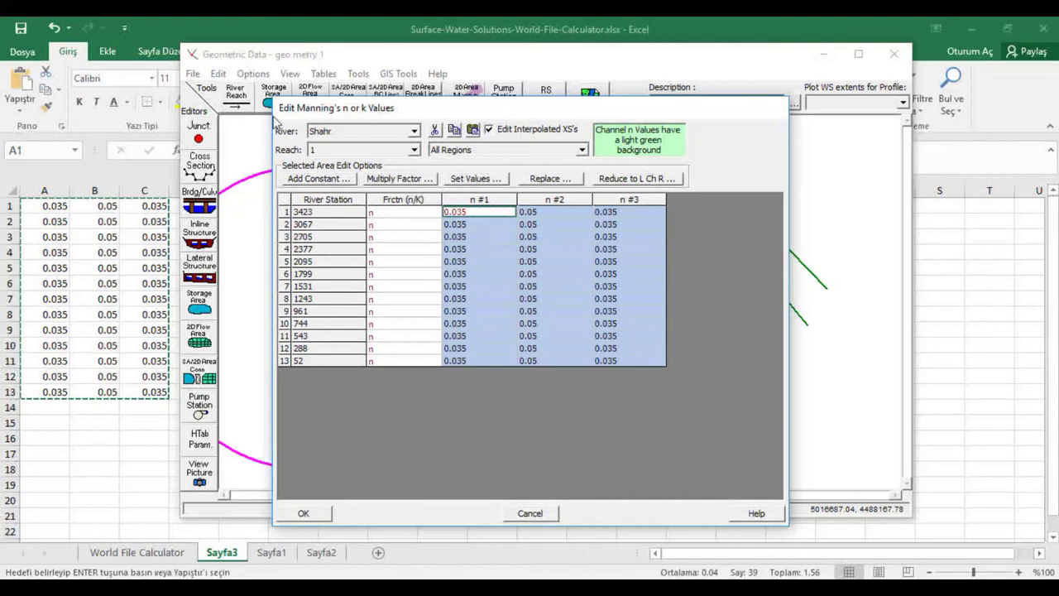
pyautogui.click(322, 514)
# Save the geometry data and close the geometric data editor
pyautogui.click(192, 73)
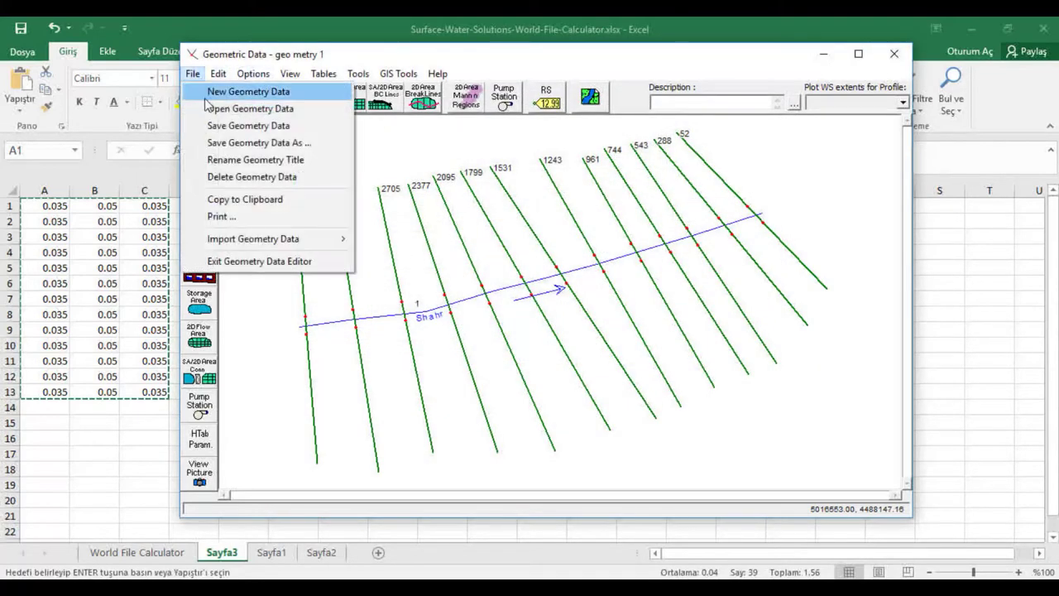
pyautogui.click(229, 132)
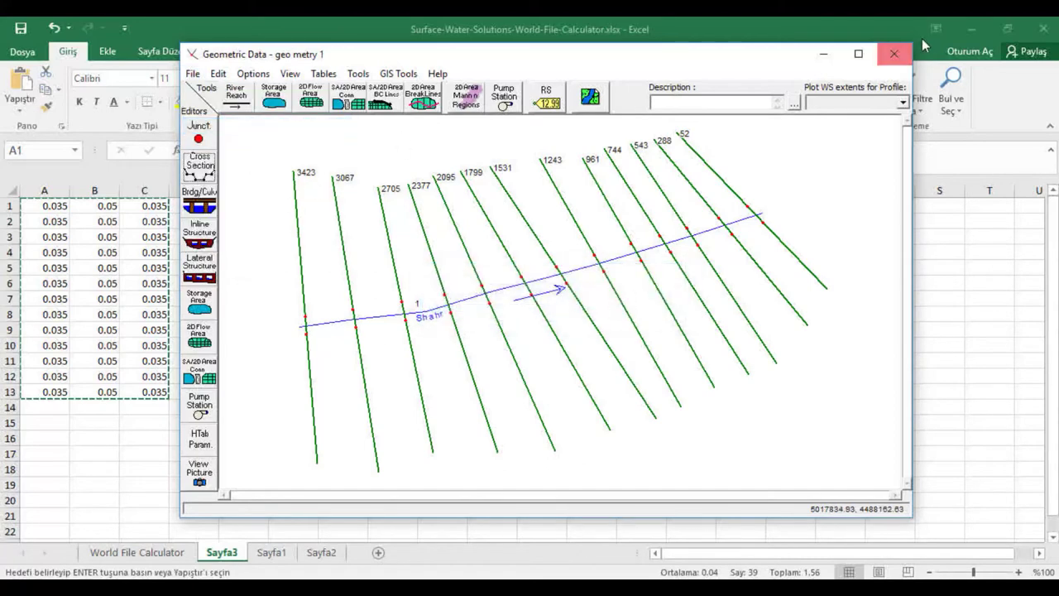
pyautogui.click(895, 55)
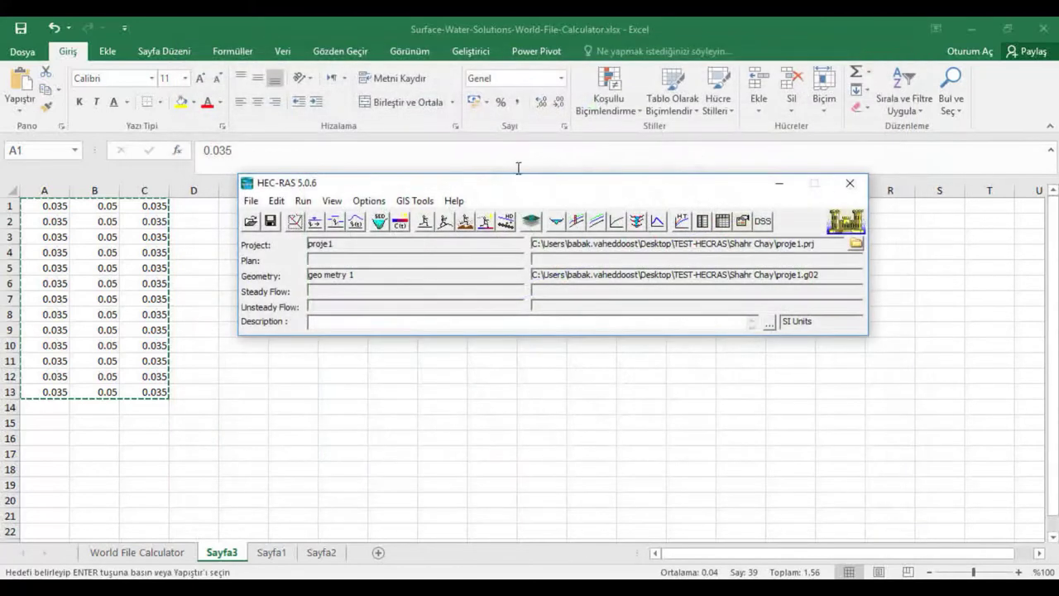
pyautogui.click(275, 201)
pyautogui.click(313, 219)
pyautogui.click(276, 201)
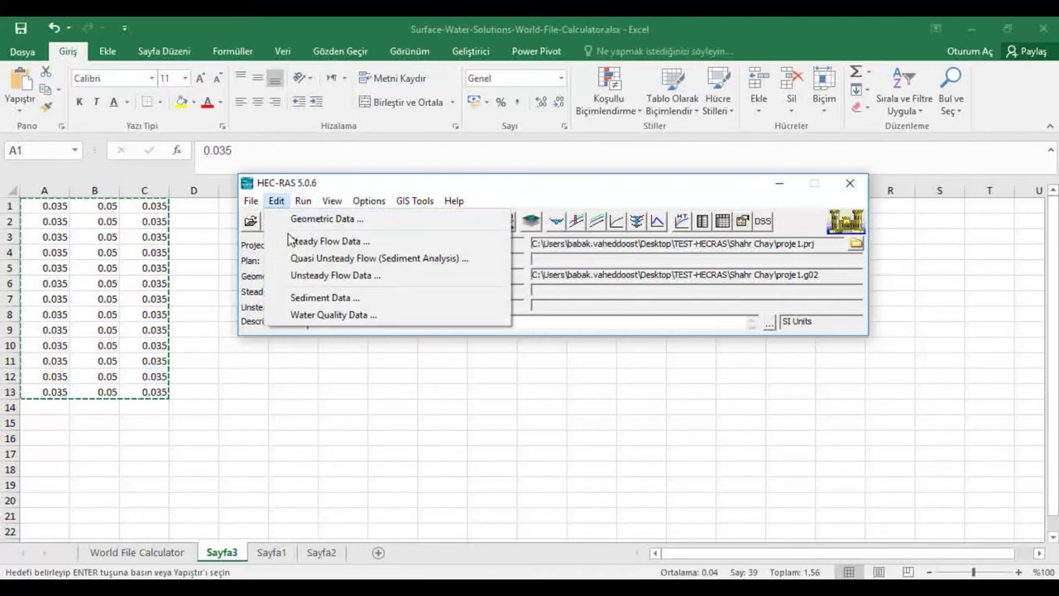
pyautogui.click(303, 201)
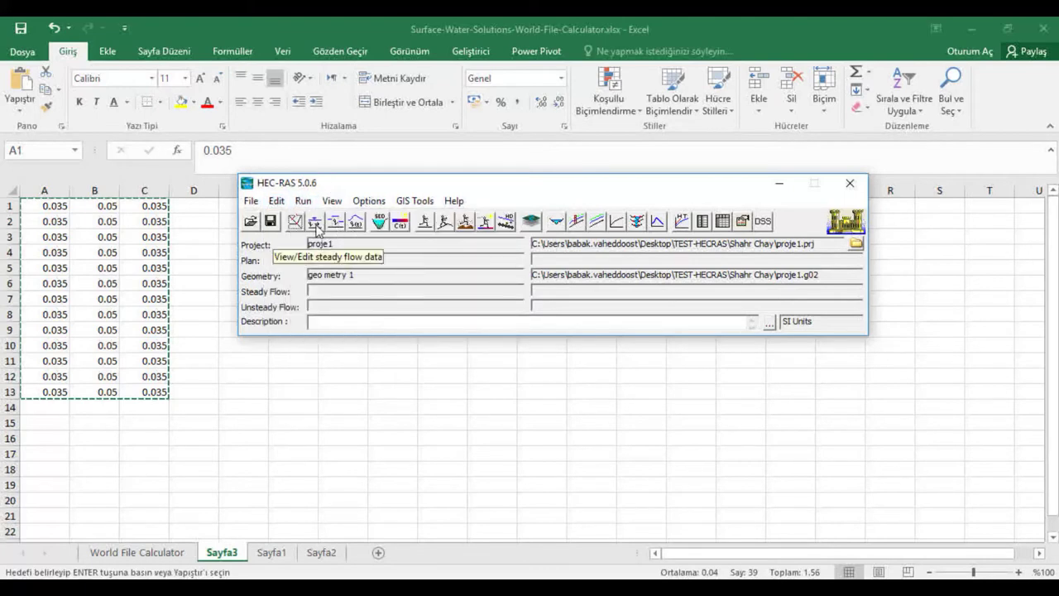
pyautogui.click(316, 224)
pyautogui.click(771, 166)
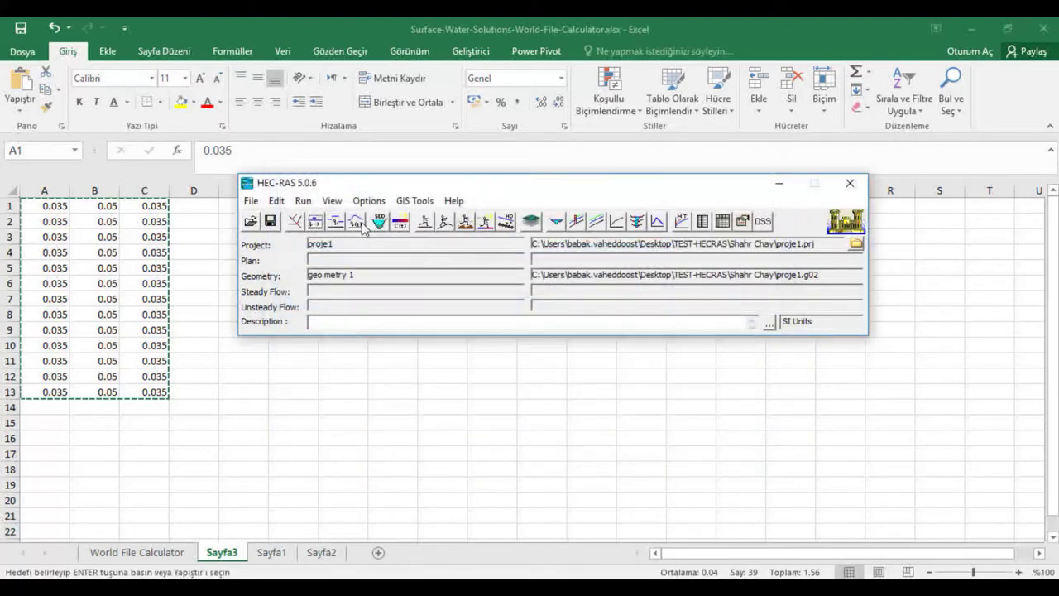
# Open the steady flow data and set the PF 1 flow at river station 3423 to 100 m3/s
pyautogui.click(319, 224)
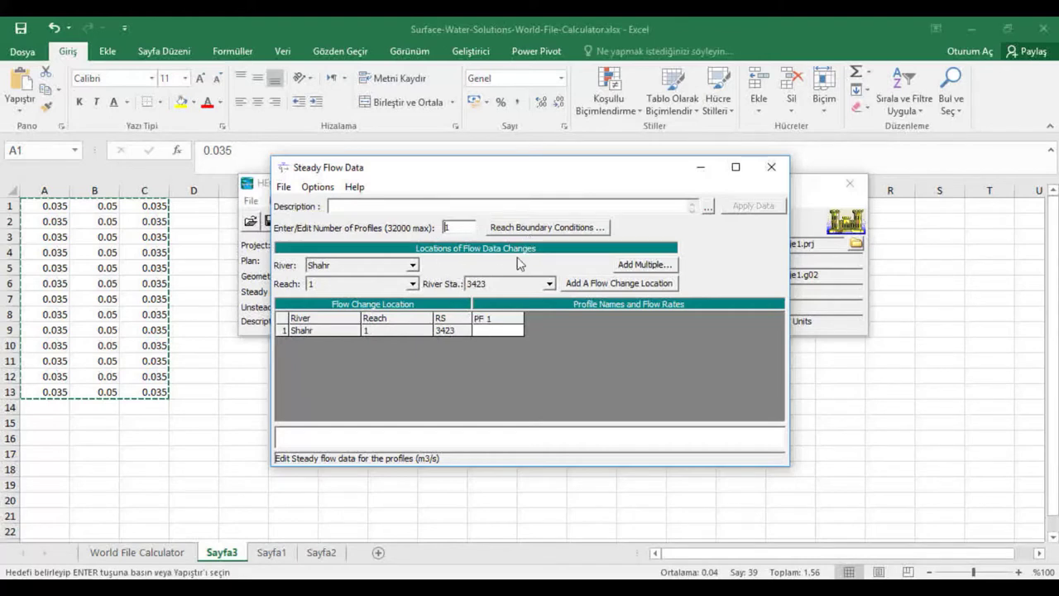
pyautogui.click(504, 332)
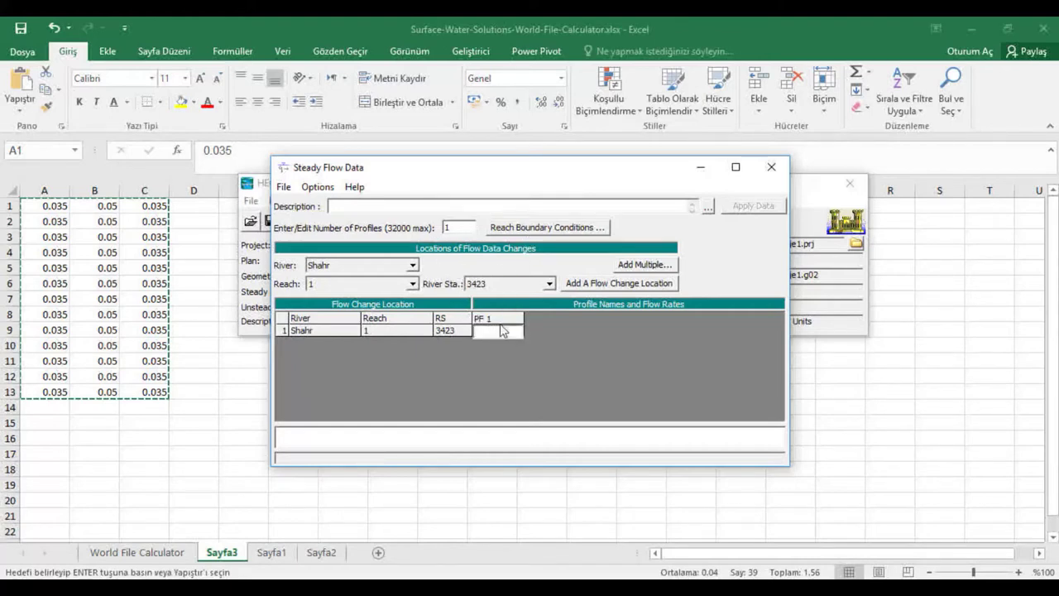
pyautogui.write('50')
pyautogui.click(567, 230)
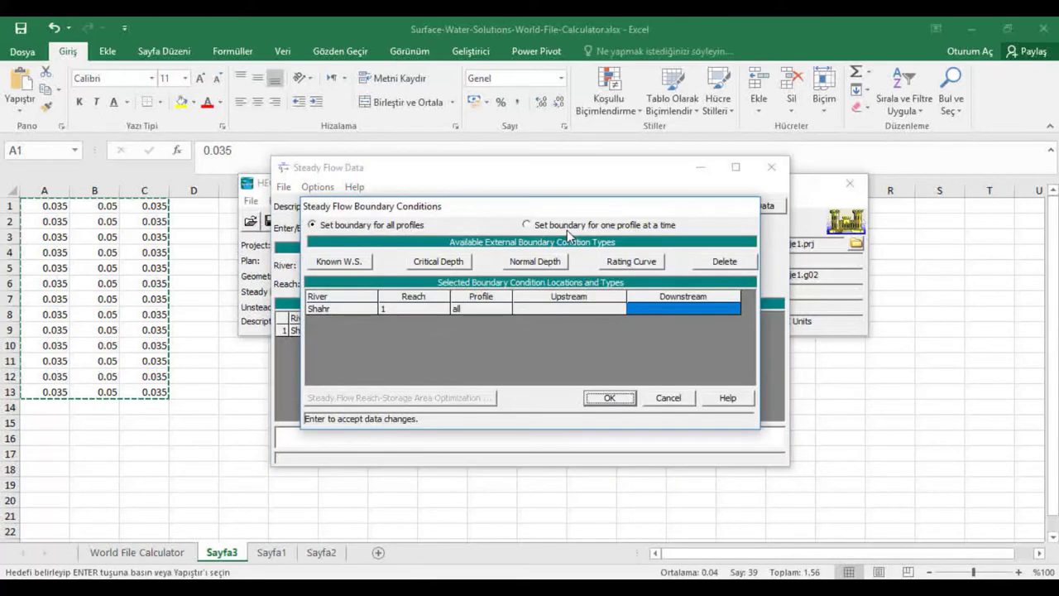
pyautogui.click(669, 398)
pyautogui.click(500, 330)
pyautogui.doubleClick(500, 330)
pyautogui.write('100')
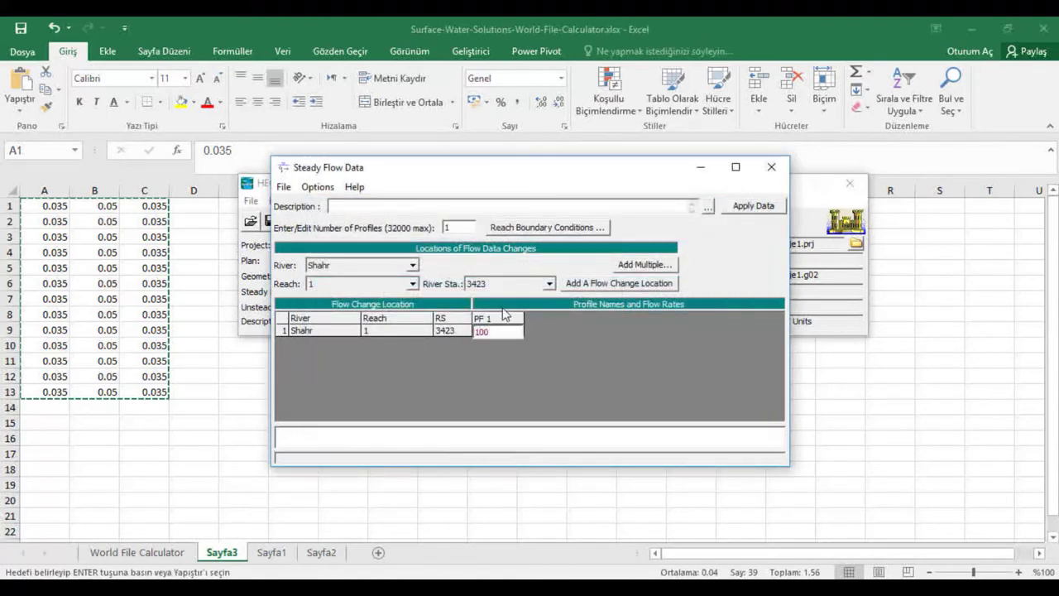
# Set the reach boundary conditions to normal depth with slope 0.001 downstream and critical depth upstream
pyautogui.click(546, 230)
pyautogui.click(661, 311)
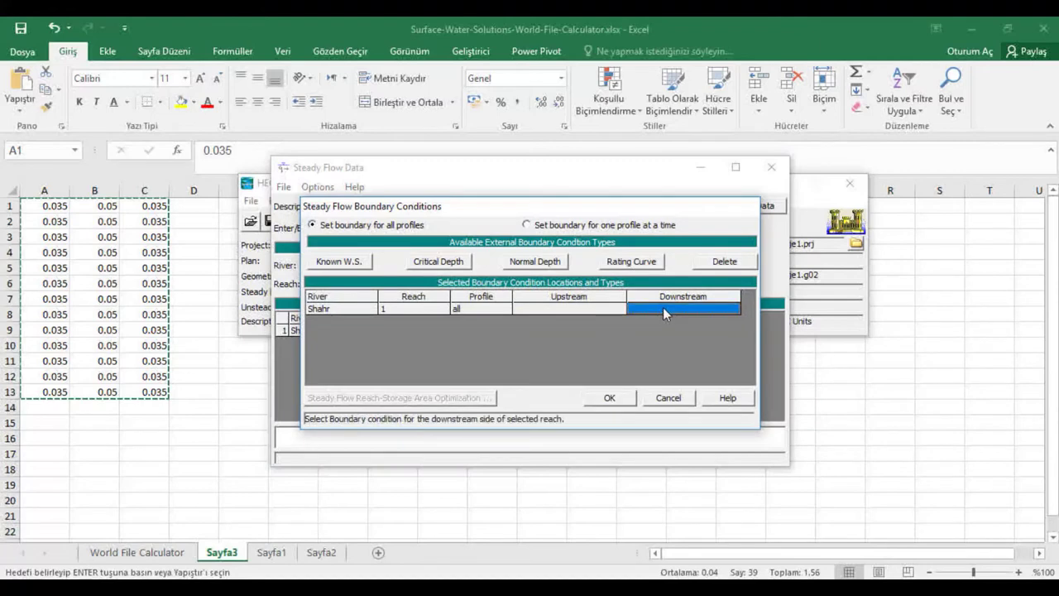
pyautogui.click(550, 264)
pyautogui.write('0.001')
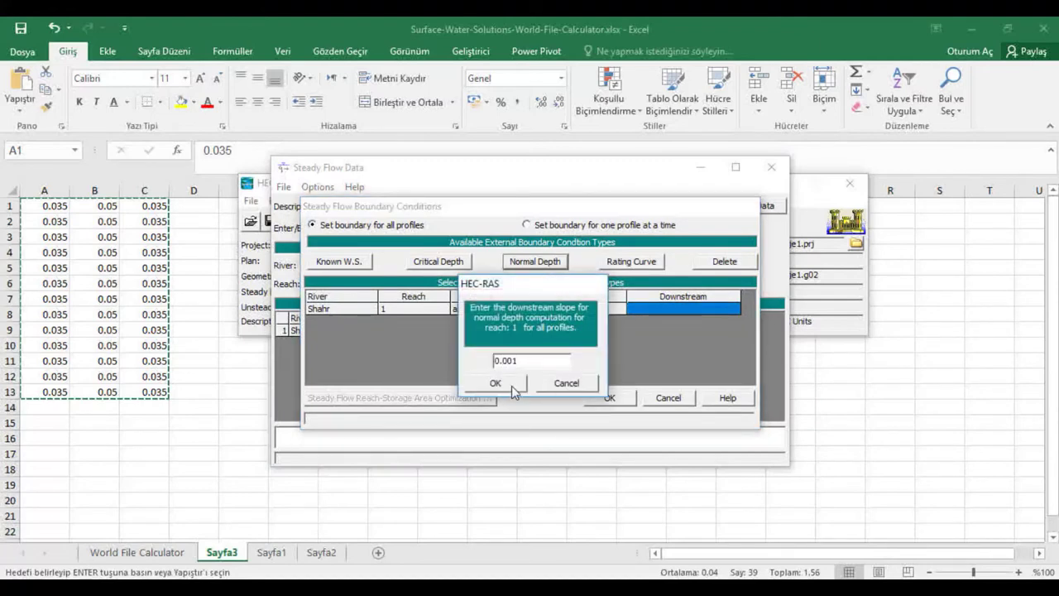
pyautogui.click(512, 386)
pyautogui.click(571, 306)
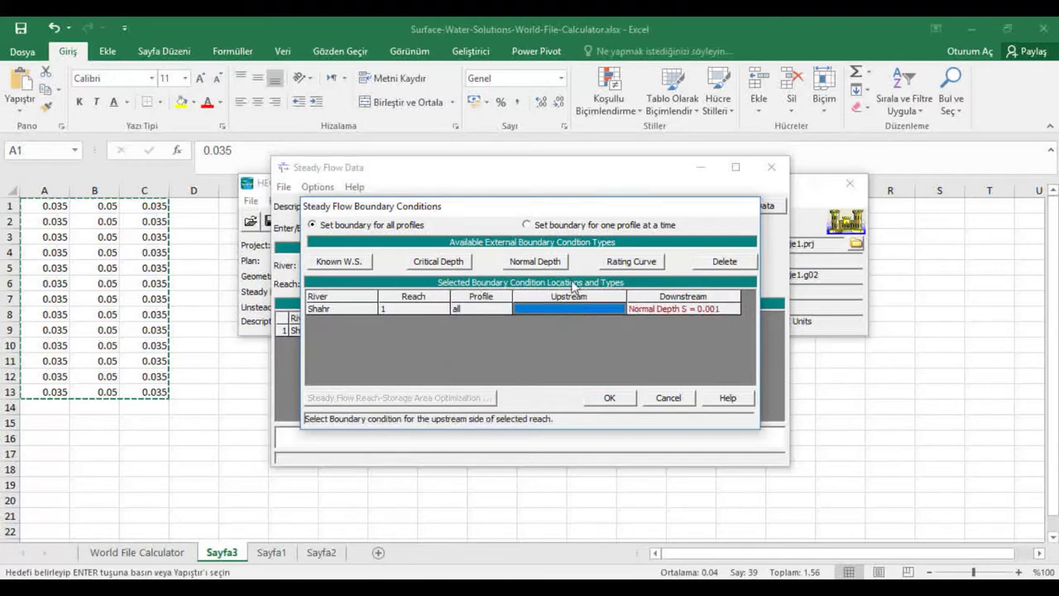
pyautogui.click(449, 265)
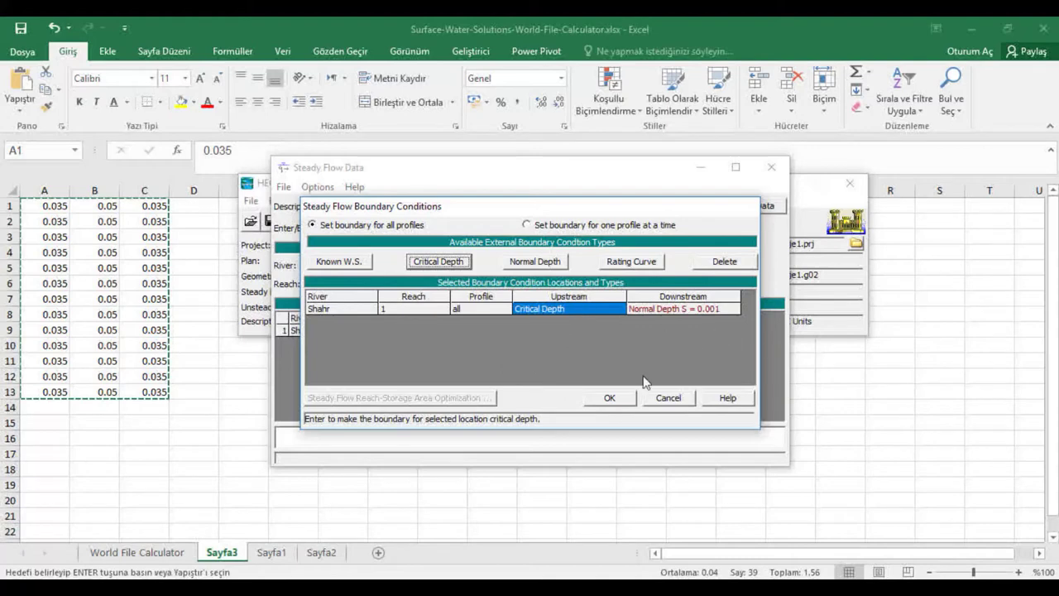
pyautogui.click(616, 398)
# Save the steady flow data under the title "flow" in the Shahr Chay folder and close its editor
pyautogui.click(283, 186)
pyautogui.click(307, 237)
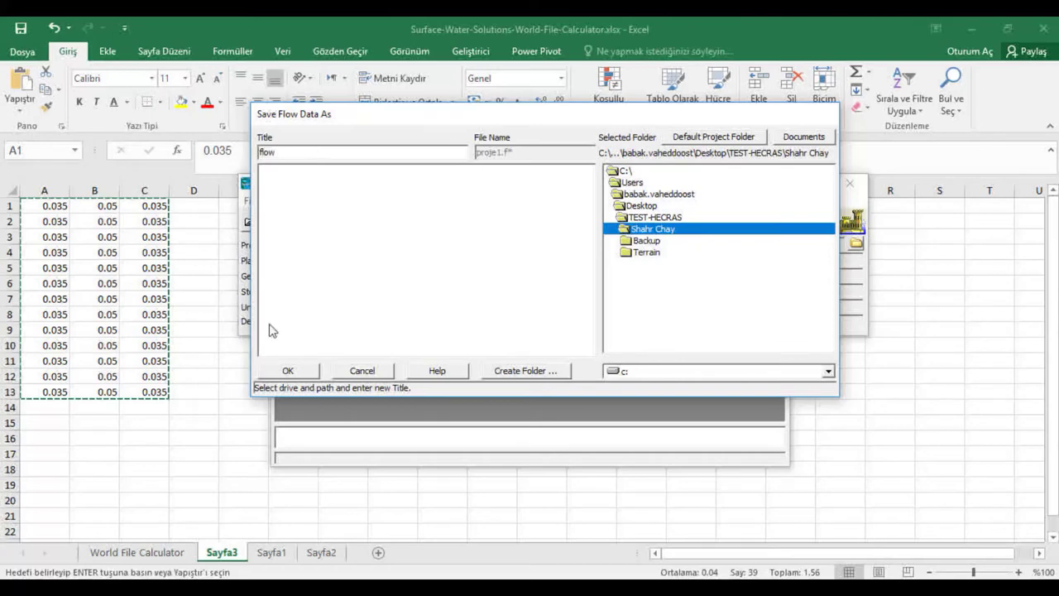
pyautogui.click(292, 371)
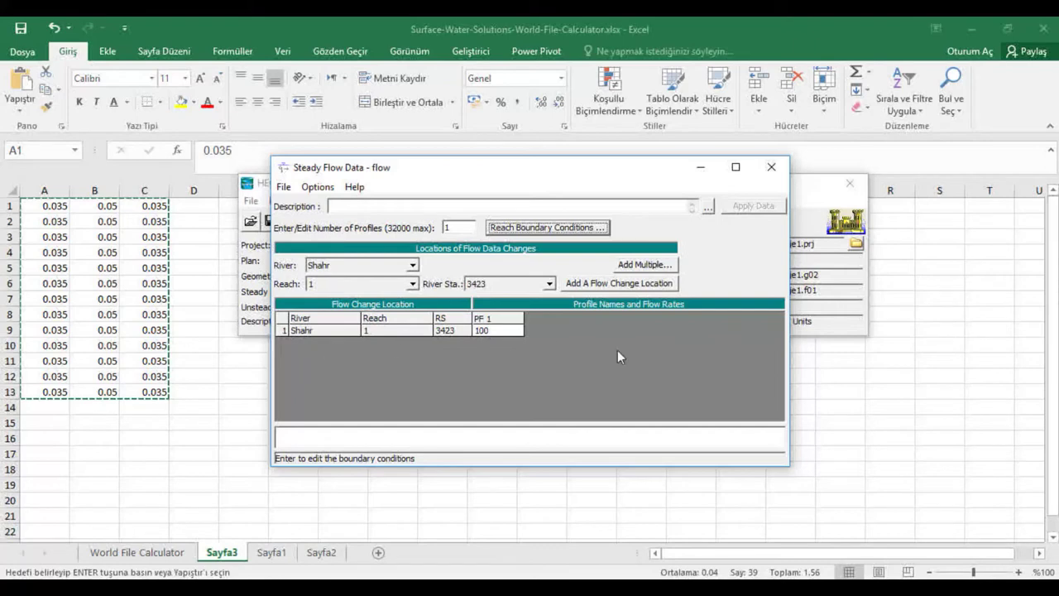
pyautogui.click(284, 187)
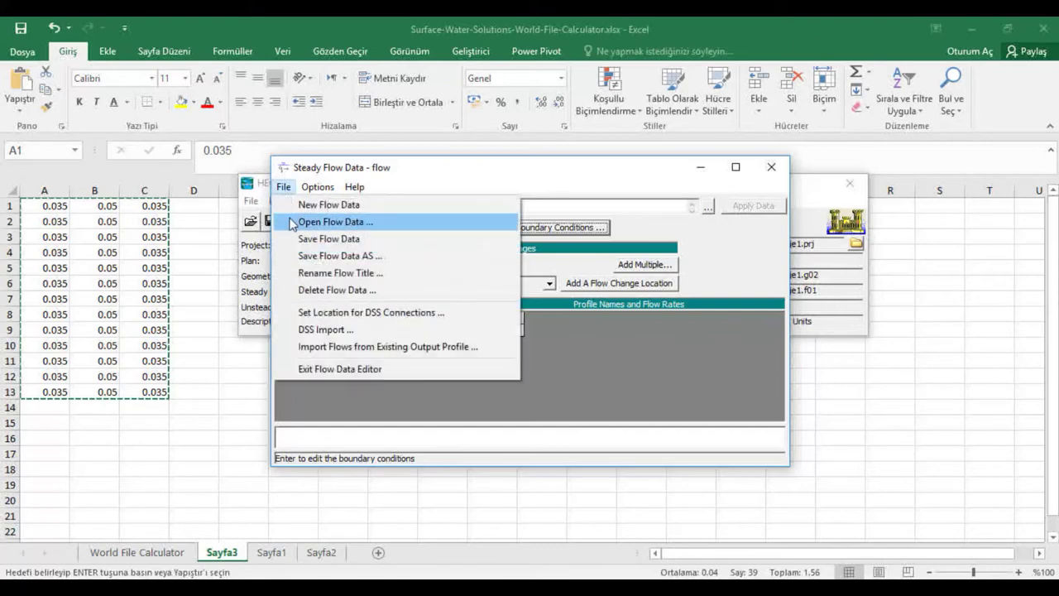
pyautogui.click(771, 166)
pyautogui.click(772, 166)
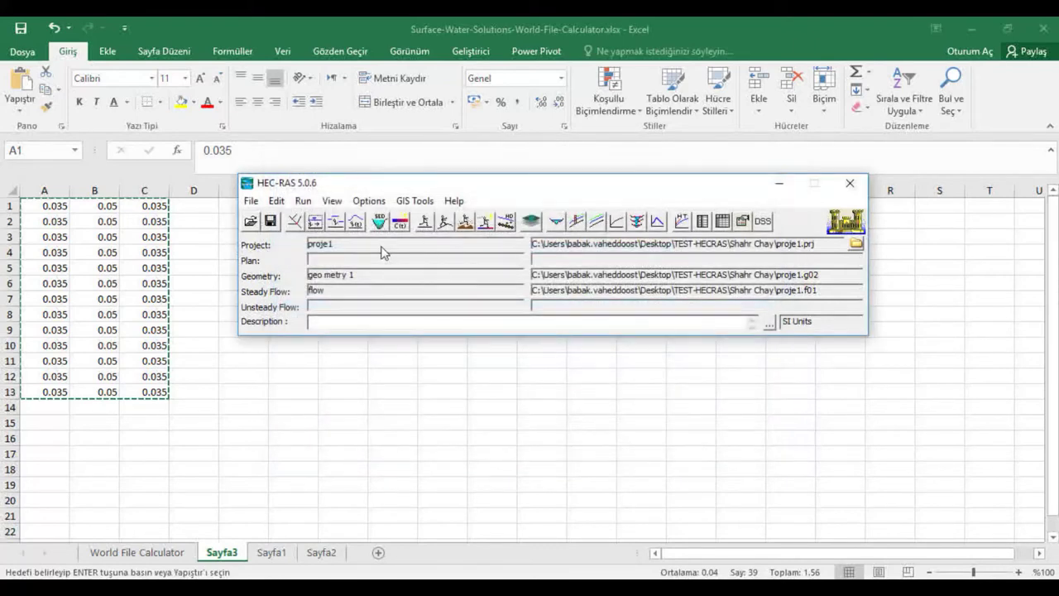
# Examine the unsteady flow boundary condition options and the flow hydrograph table for river station 3423
pyautogui.click(356, 221)
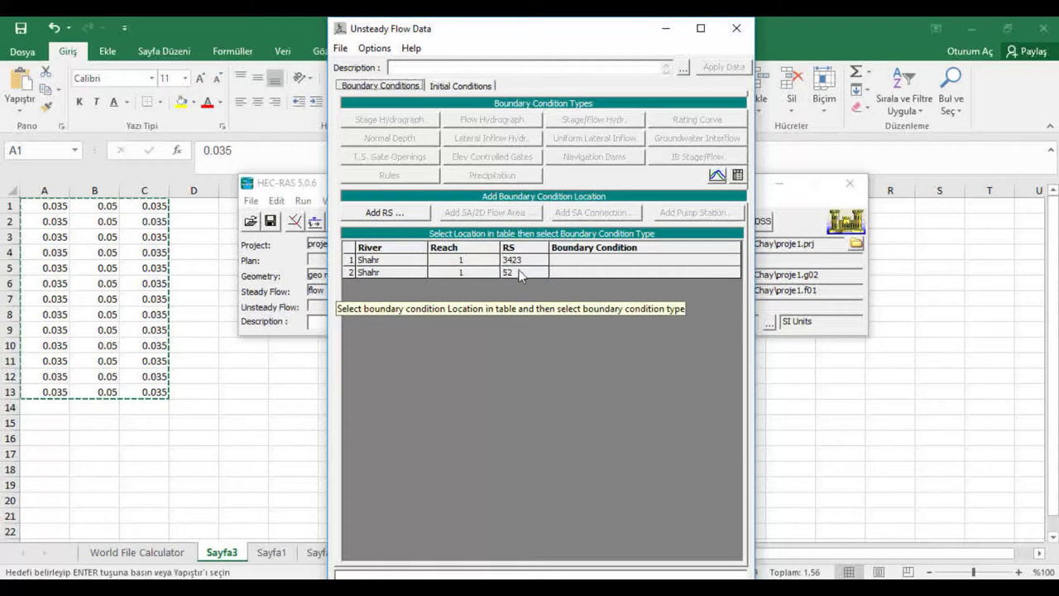
pyautogui.click(573, 272)
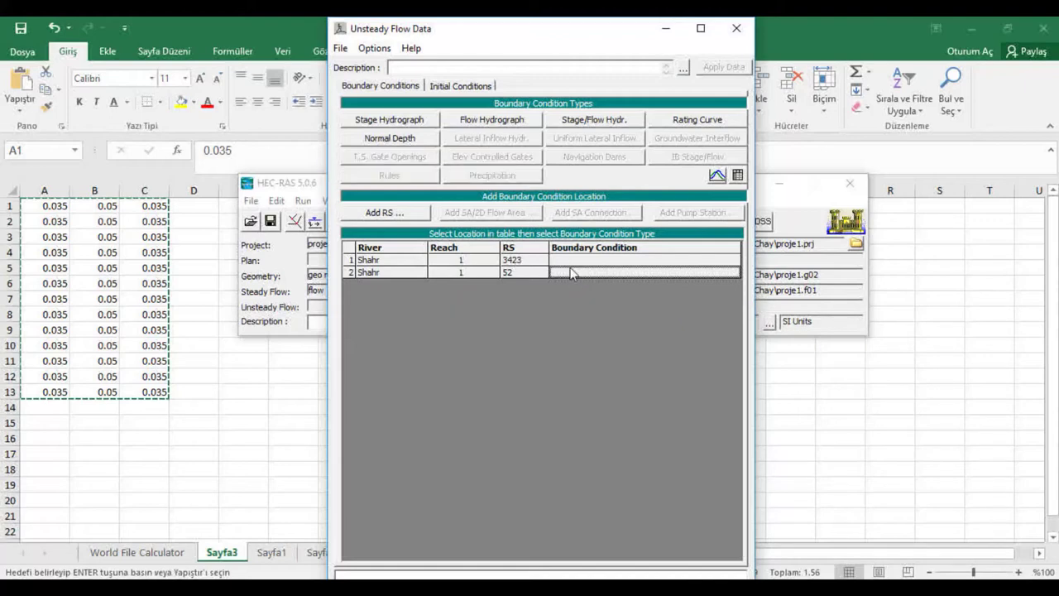
pyautogui.click(572, 262)
pyautogui.click(503, 124)
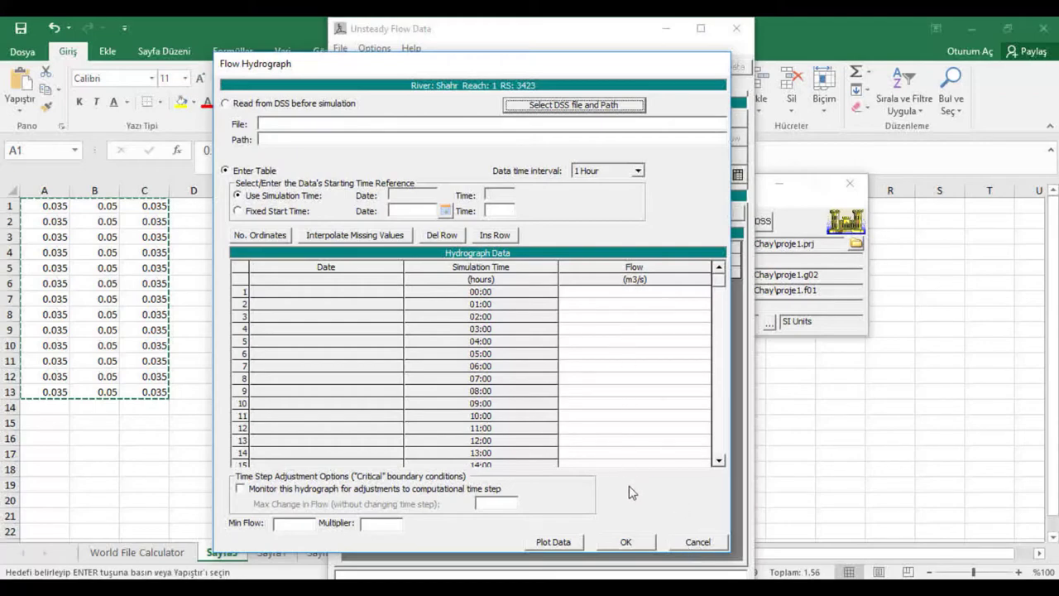
pyautogui.click(698, 542)
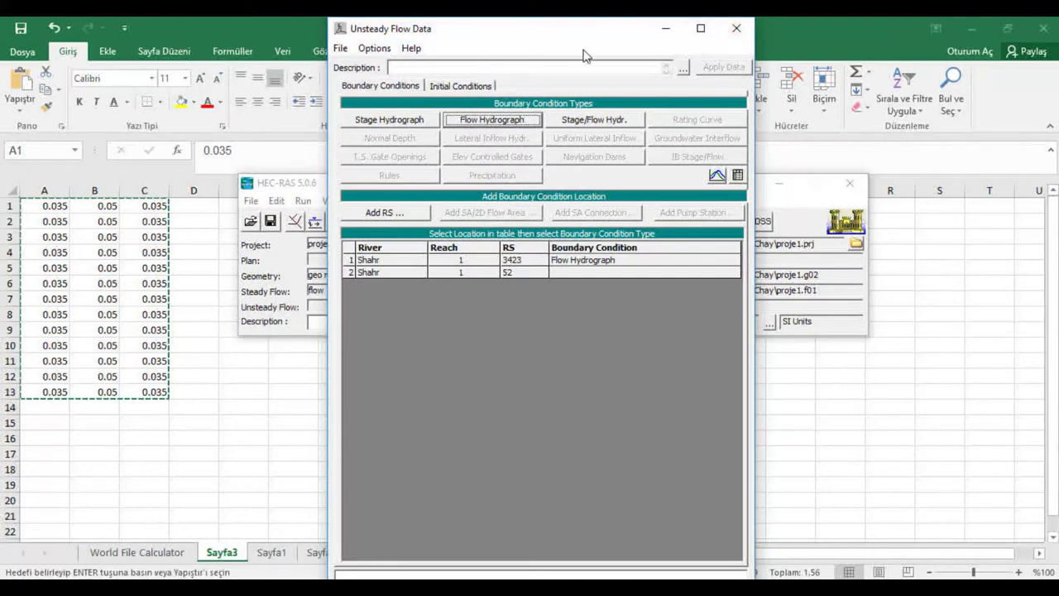
pyautogui.click(737, 28)
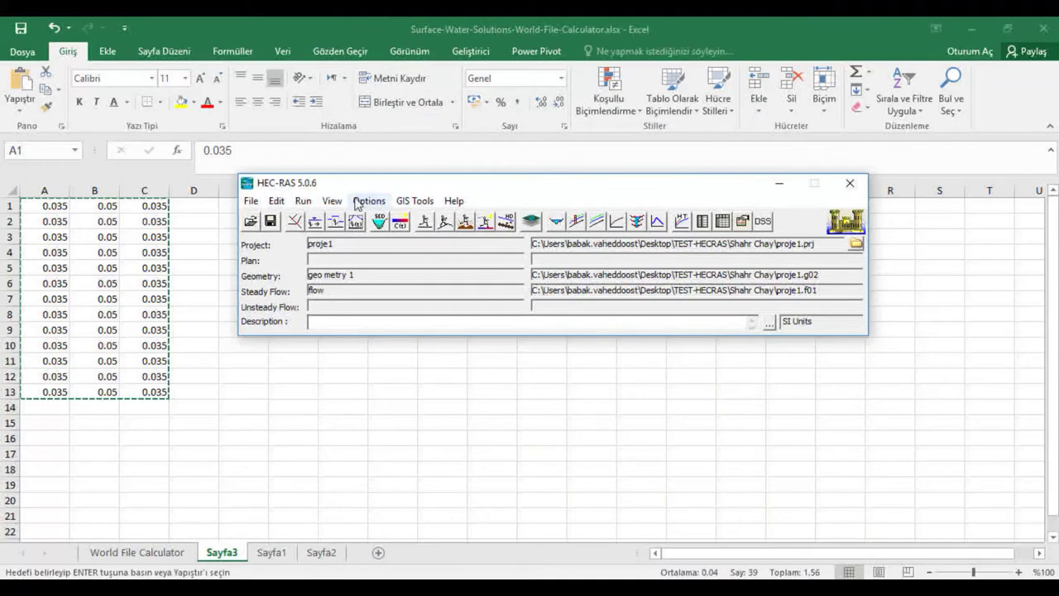
pyautogui.click(303, 201)
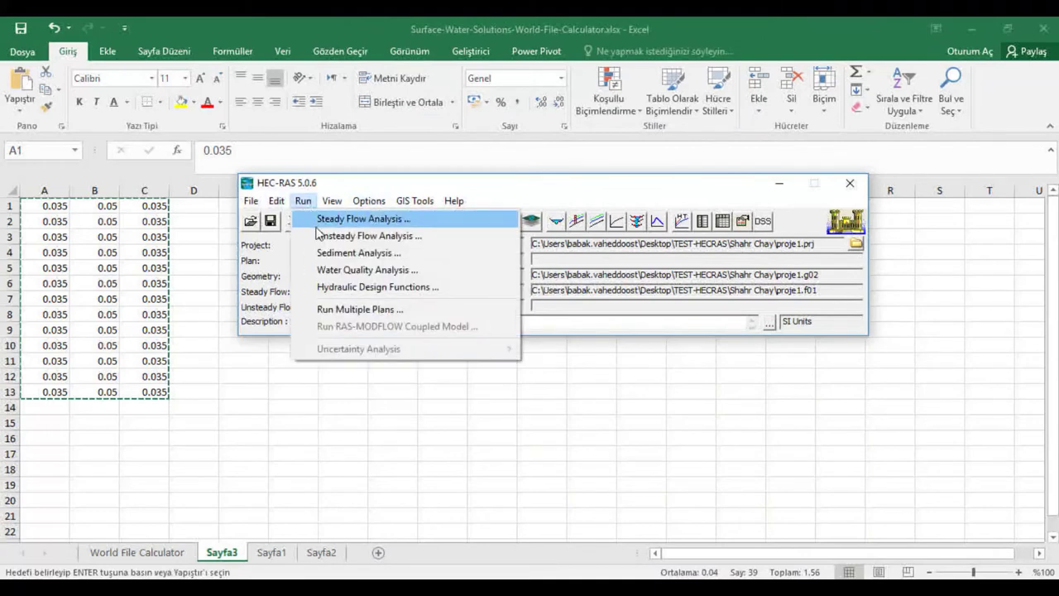
pyautogui.click(361, 181)
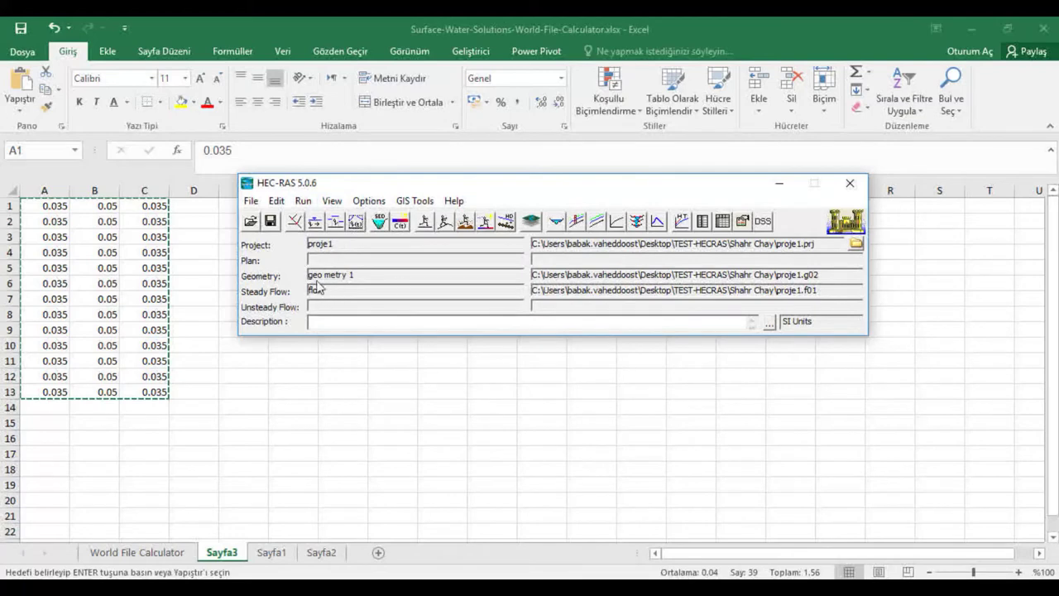
pyautogui.click(303, 200)
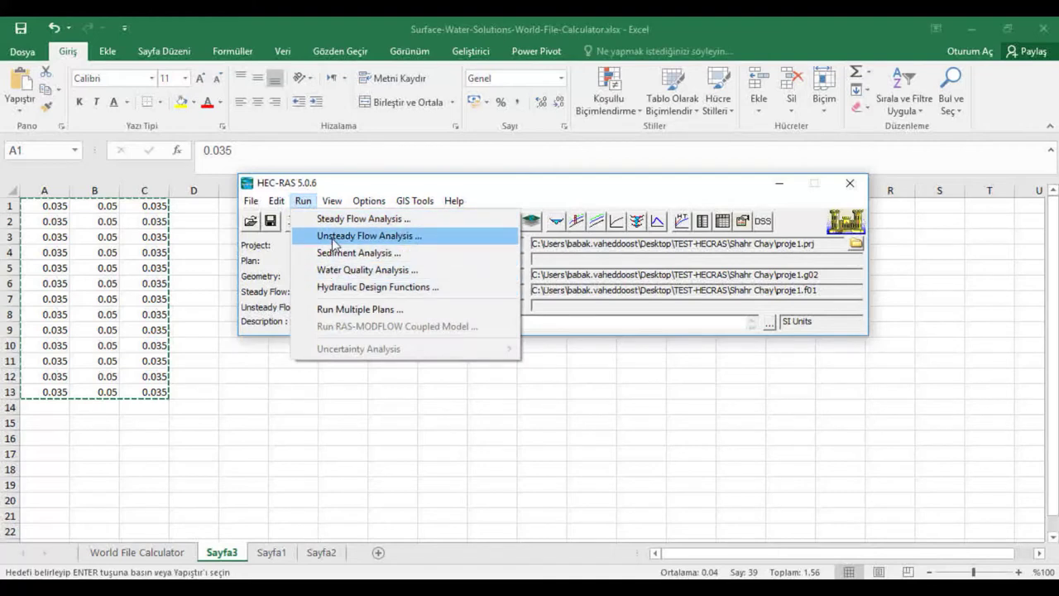
pyautogui.click(369, 200)
pyautogui.click(419, 173)
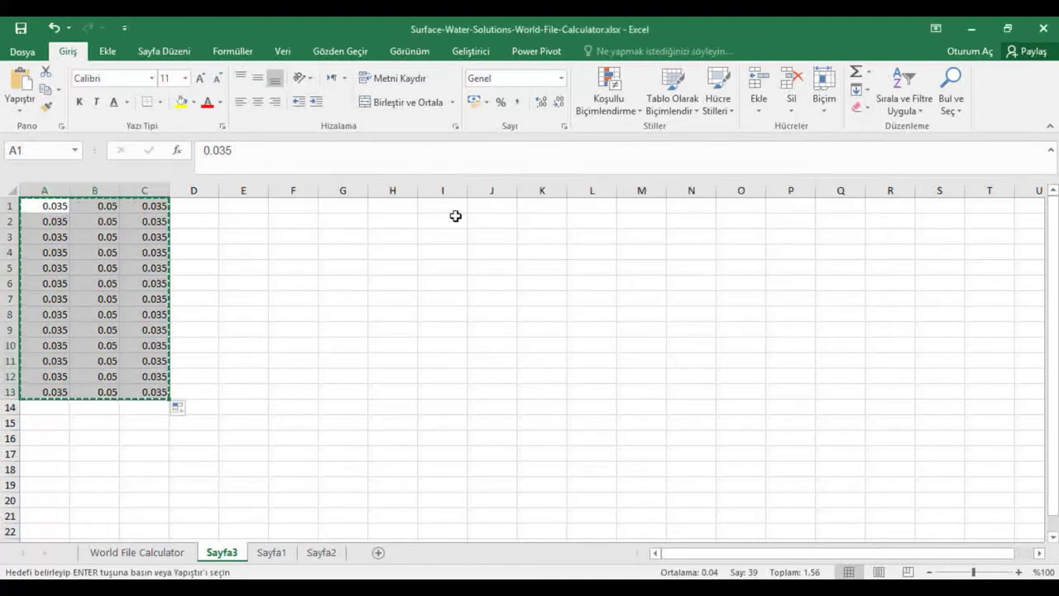
# Switch to HEC-RAS and set up a steady flow analysis with geometry file "geo metry 1" and steady flow file "flow"
pyautogui.hotkey('alt', 'Tab')
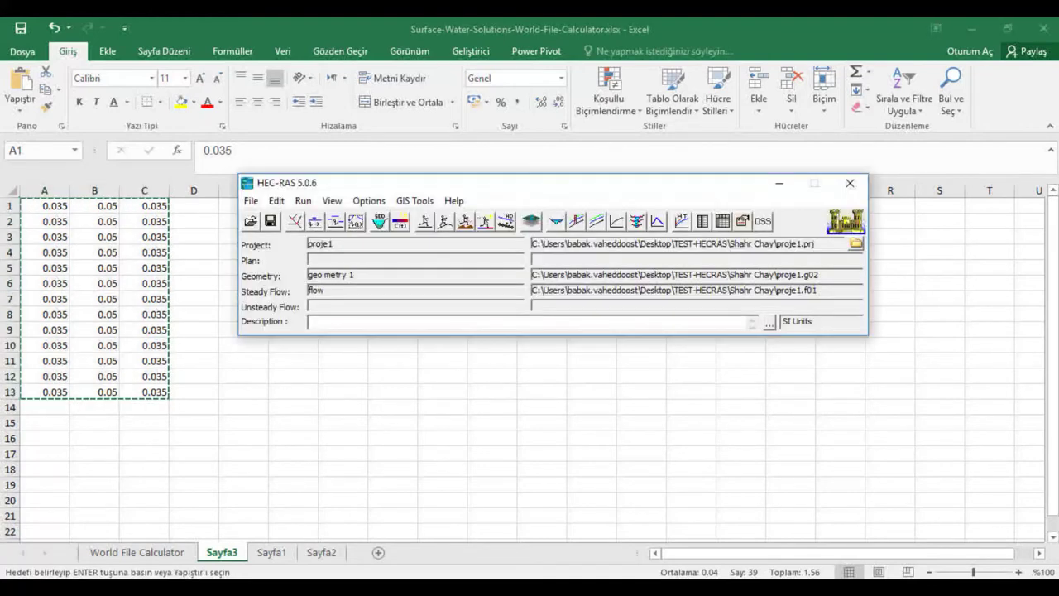
pyautogui.click(424, 222)
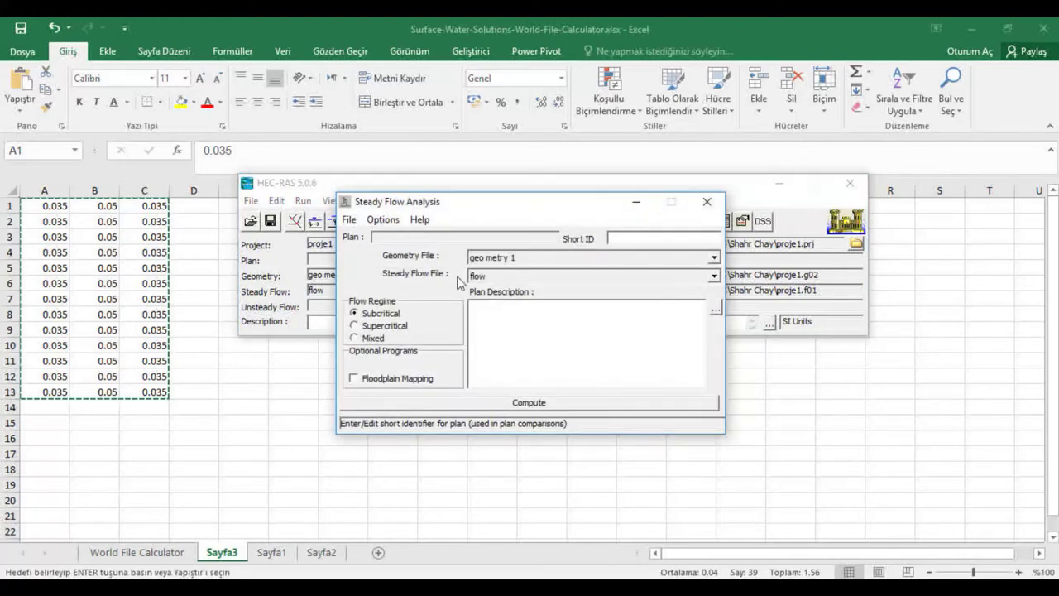
pyautogui.click(714, 258)
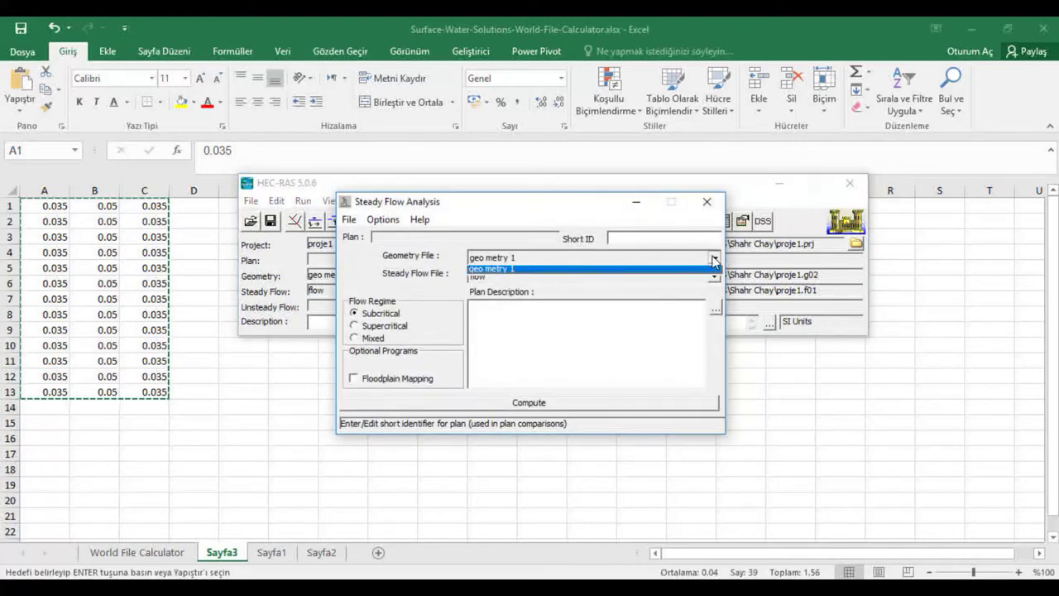
pyautogui.click(602, 222)
pyautogui.click(709, 276)
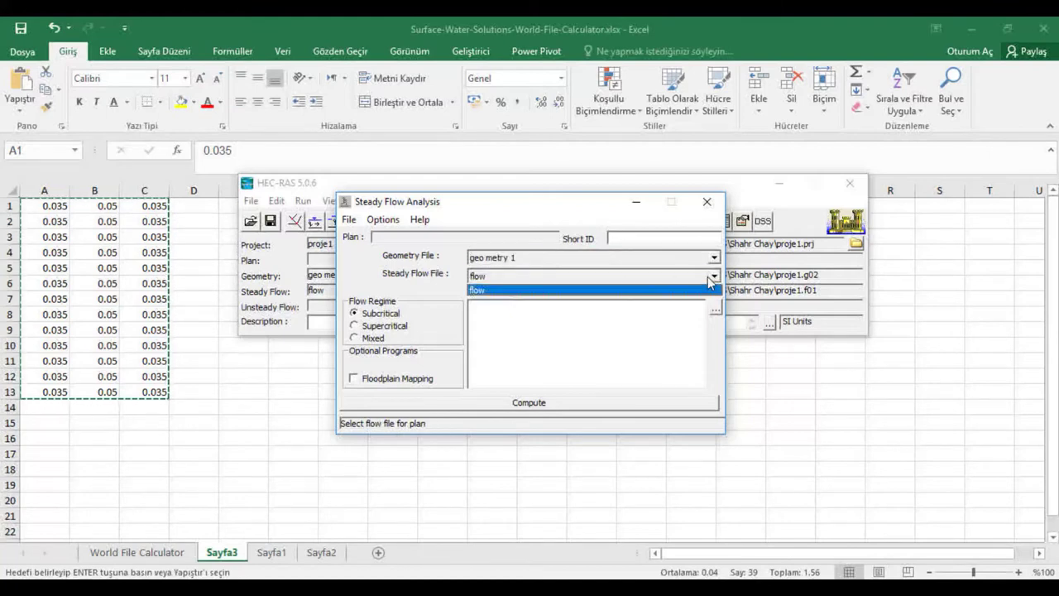
pyautogui.click(546, 218)
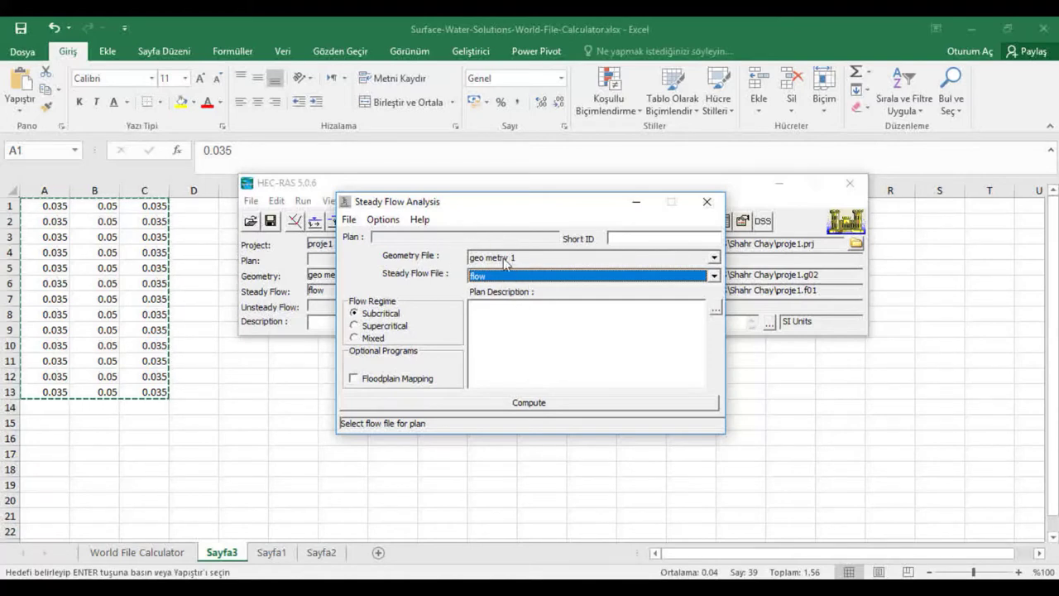
pyautogui.click(715, 259)
pyautogui.click(714, 259)
pyautogui.click(712, 258)
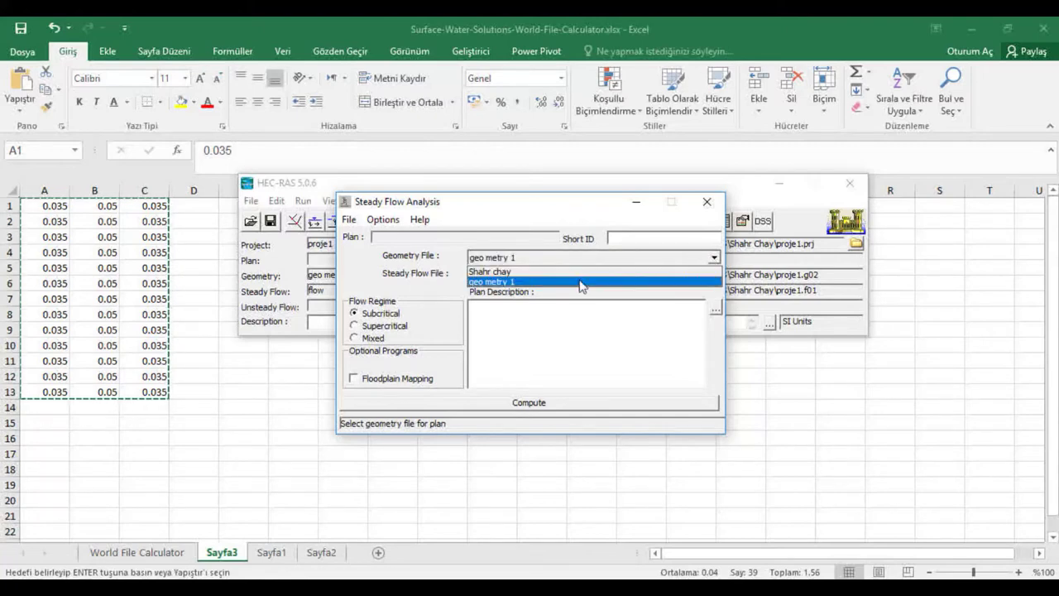
pyautogui.click(538, 282)
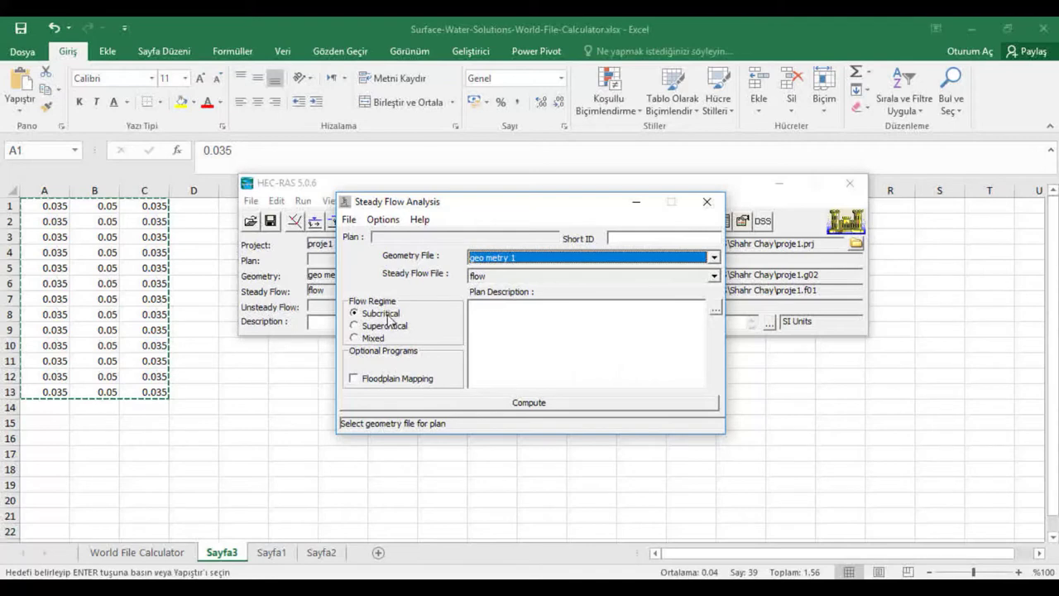
# Compute the steady flow analysis with Floodplain Mapping enabled and close the analysis windows
pyautogui.click(388, 385)
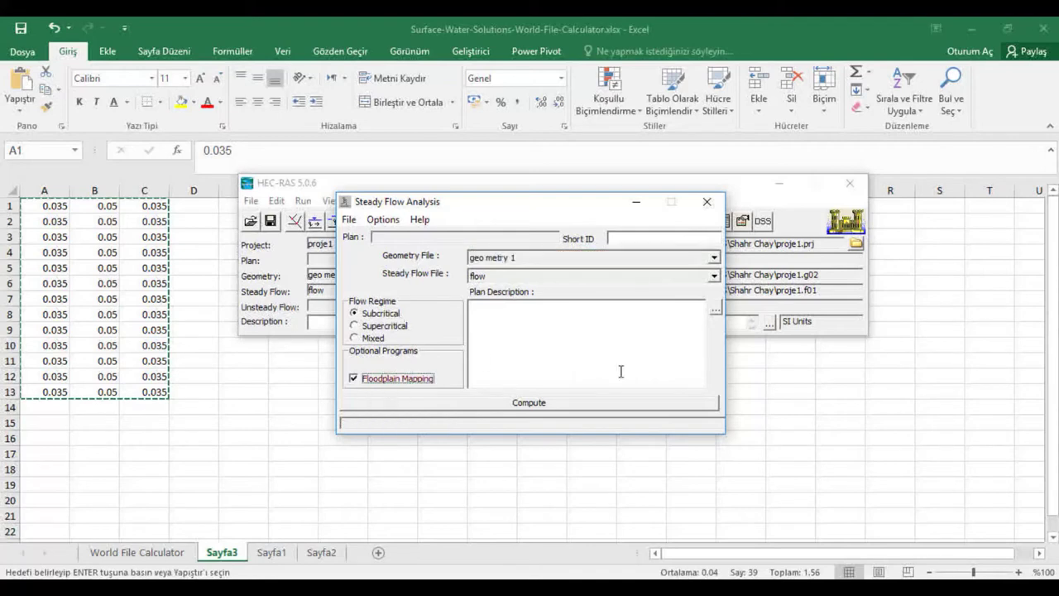
pyautogui.click(546, 406)
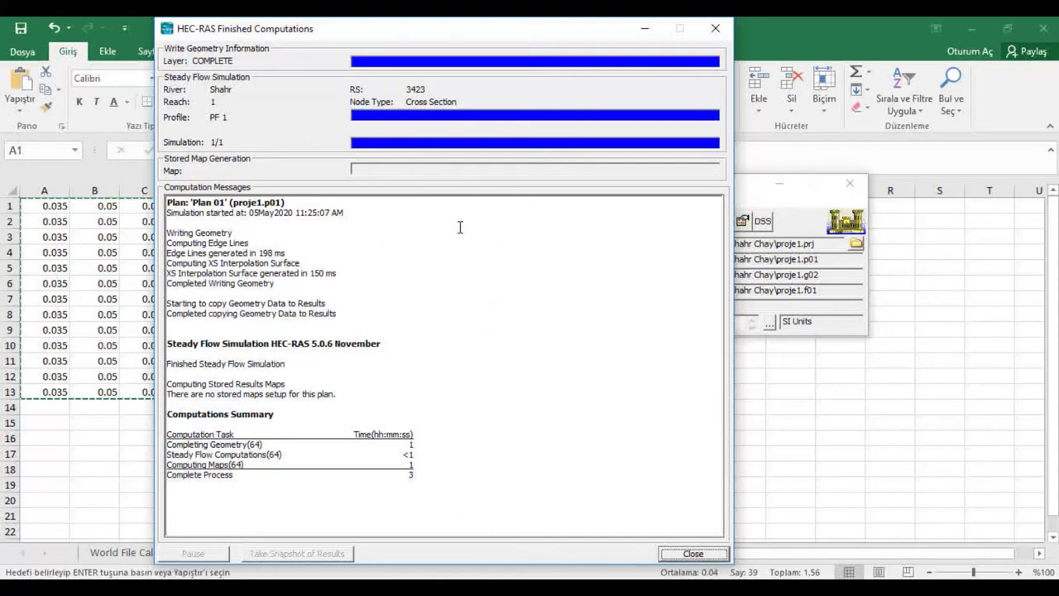
pyautogui.click(692, 554)
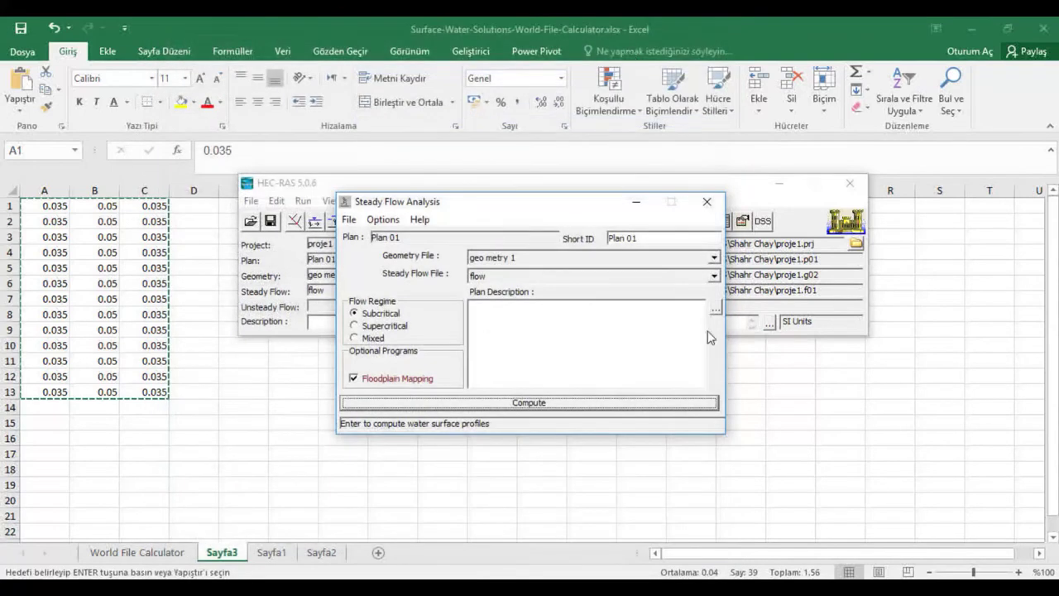
pyautogui.click(705, 202)
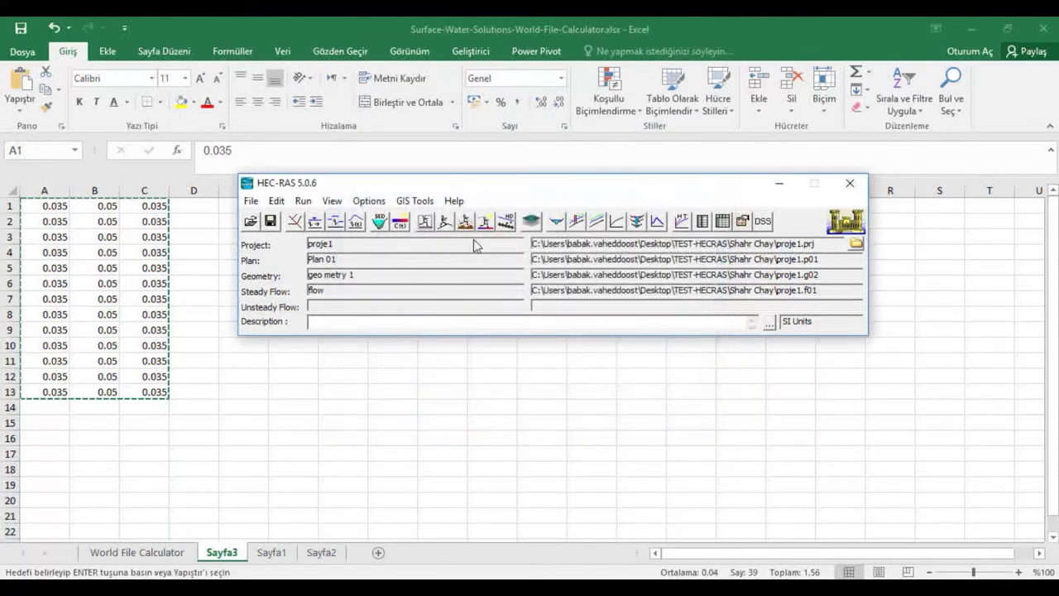
# Examine the computed water surface in the cross section plots at several river stations, including an enlarged view of station 744
pyautogui.click(555, 224)
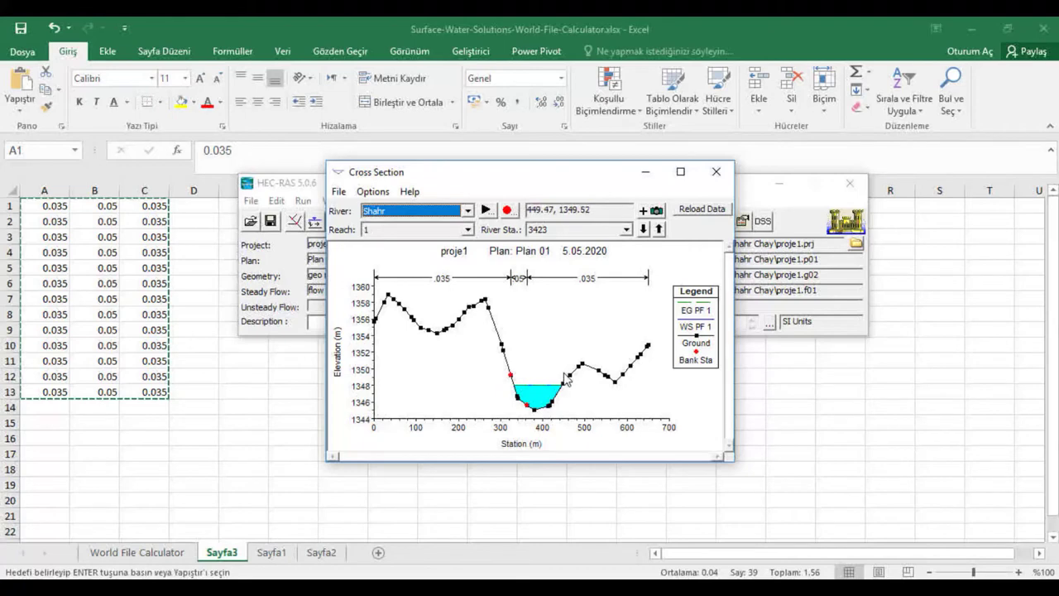
pyautogui.click(659, 229)
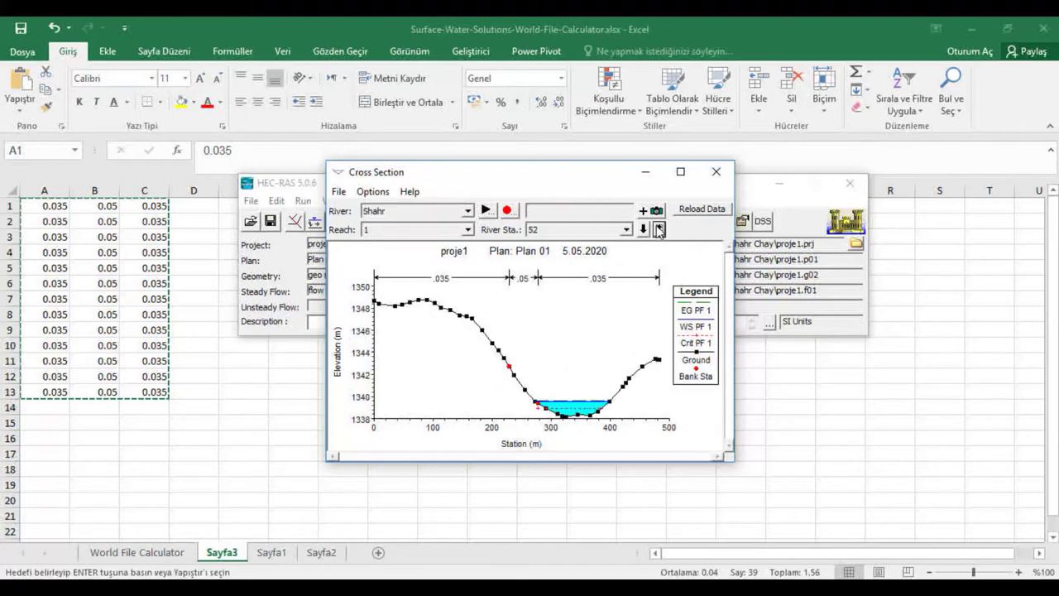
pyautogui.click(659, 230)
pyautogui.click(659, 230)
pyautogui.click(658, 229)
pyautogui.click(643, 231)
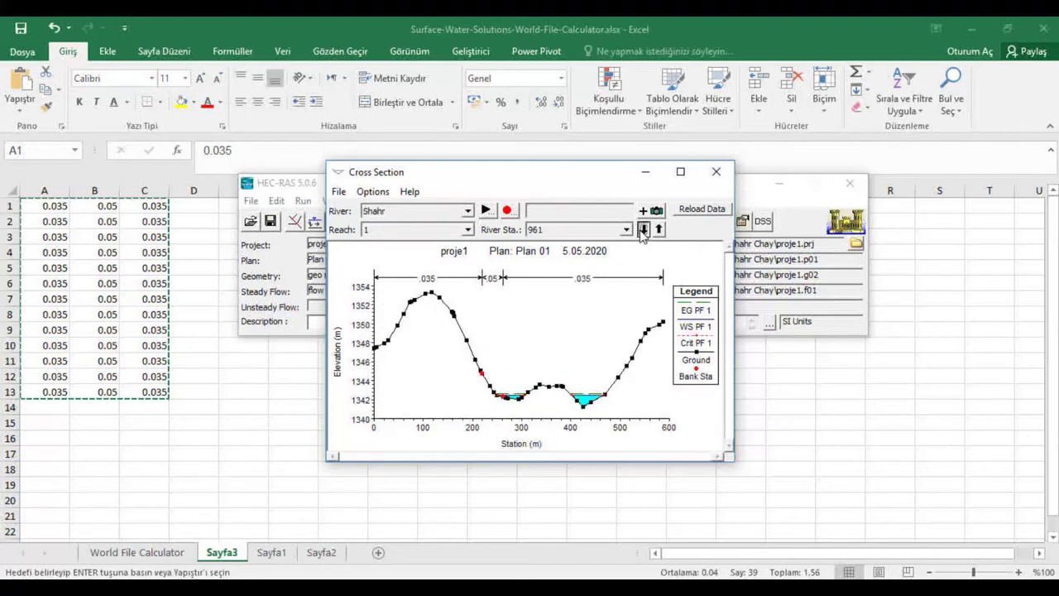
pyautogui.click(643, 231)
pyautogui.click(680, 171)
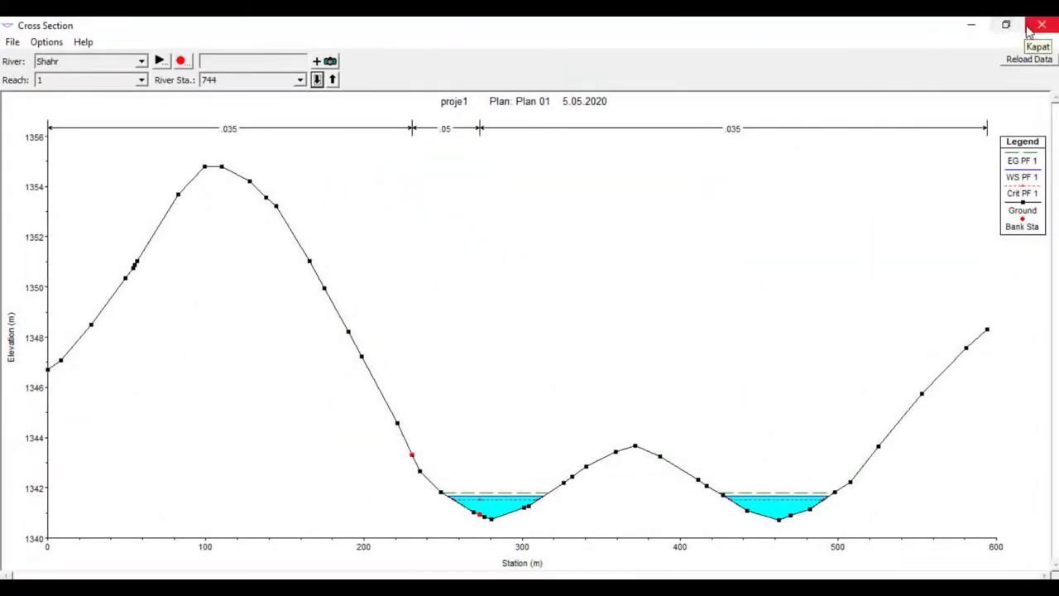
pyautogui.click(160, 61)
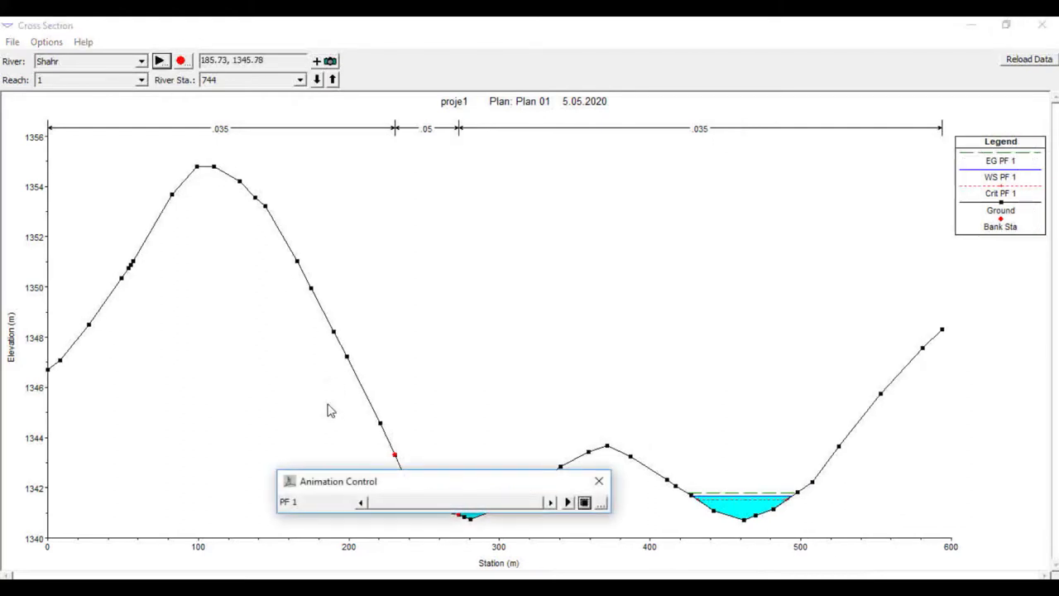
pyautogui.click(599, 483)
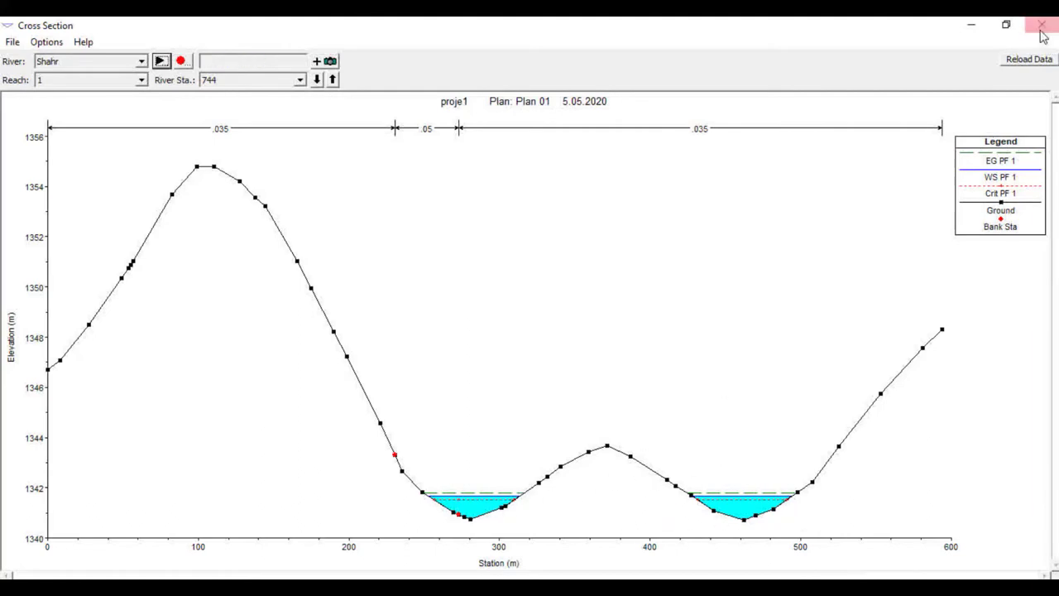
pyautogui.click(1040, 30)
# View the longitudinal water surface profile plot of the Shahr reach at full size and close it
pyautogui.click(556, 223)
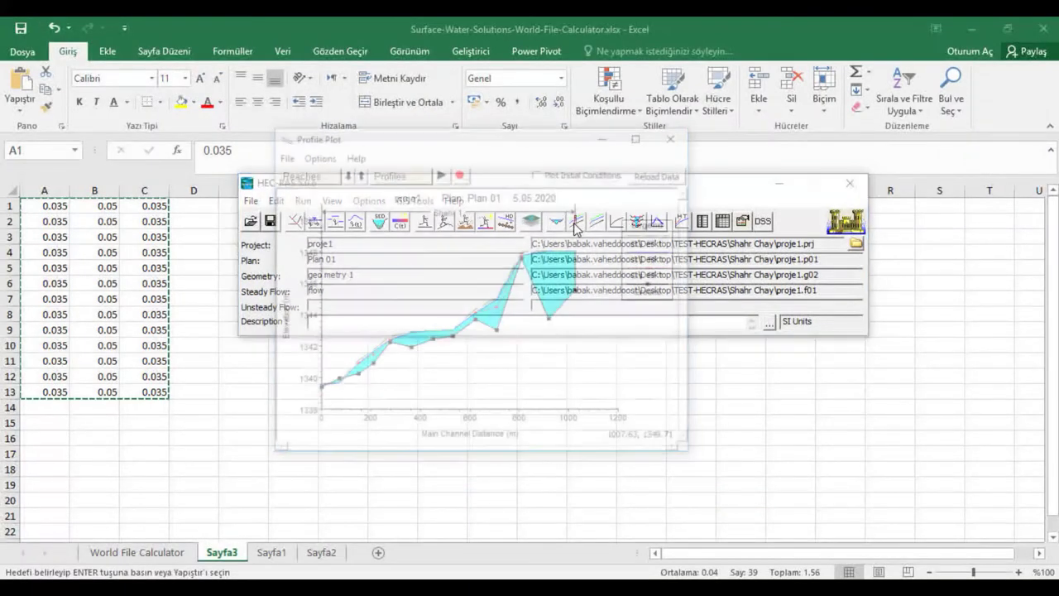
pyautogui.click(646, 135)
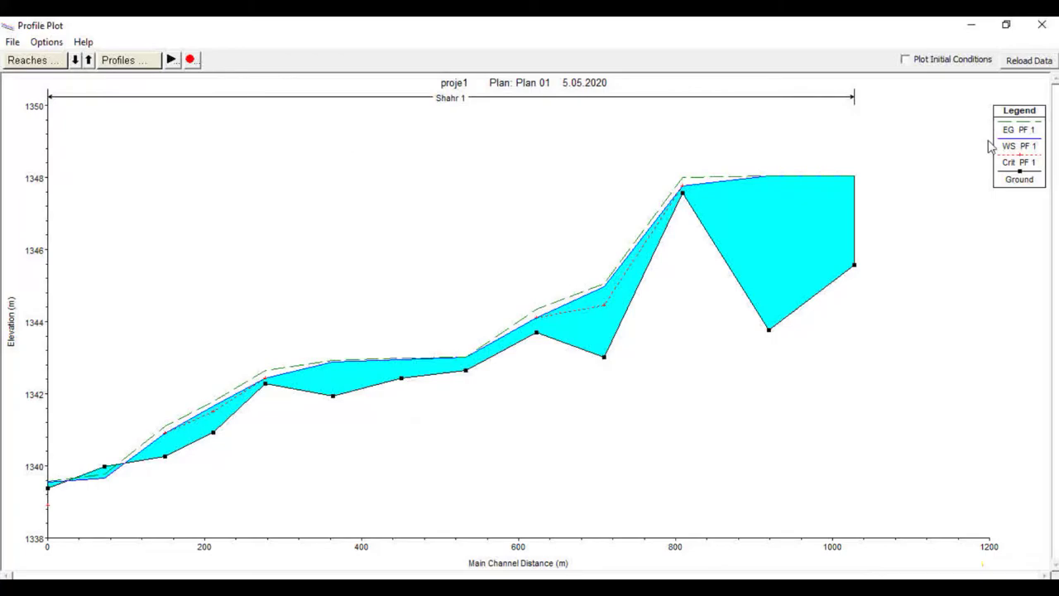
pyautogui.click(1042, 25)
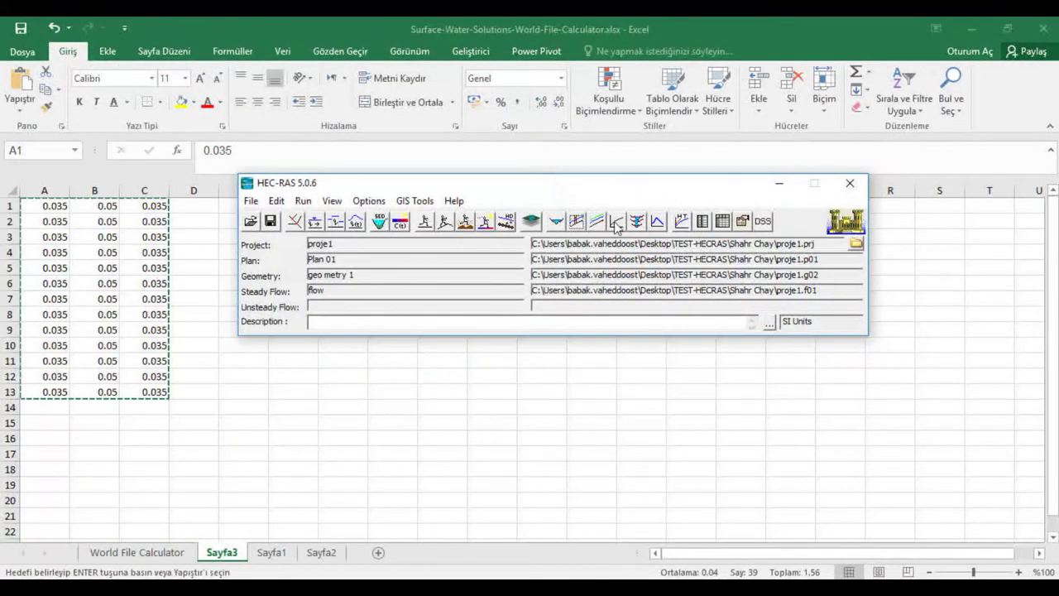
# View the results in an enlarged X-Y-Z perspective plot, turned to rotation angle -50 and azimuth angle 30
pyautogui.click(639, 222)
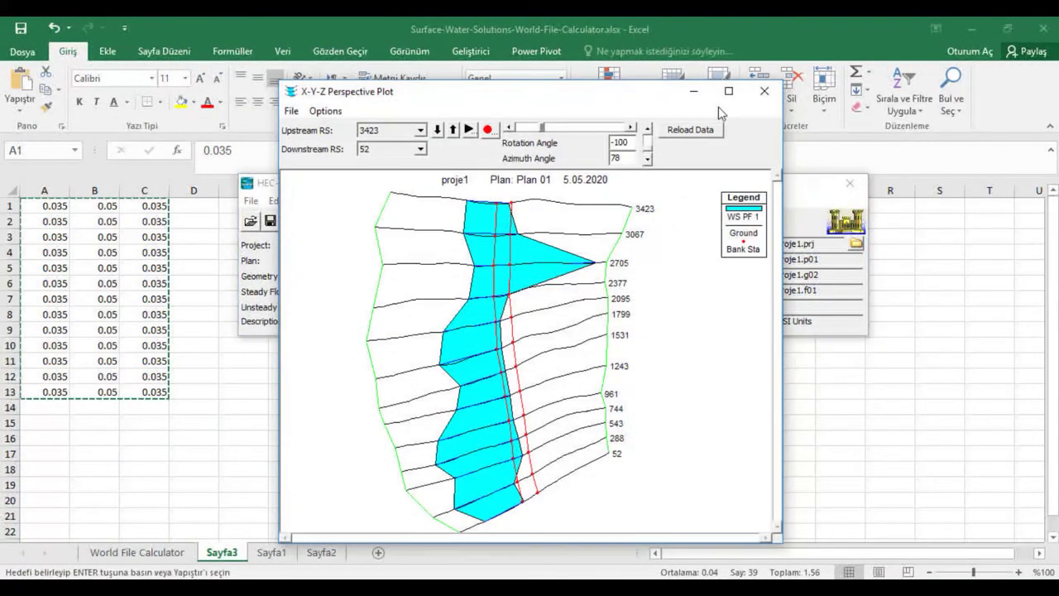
pyautogui.click(728, 91)
pyautogui.click(369, 83)
pyautogui.click(351, 60)
pyautogui.click(352, 60)
pyautogui.click(351, 59)
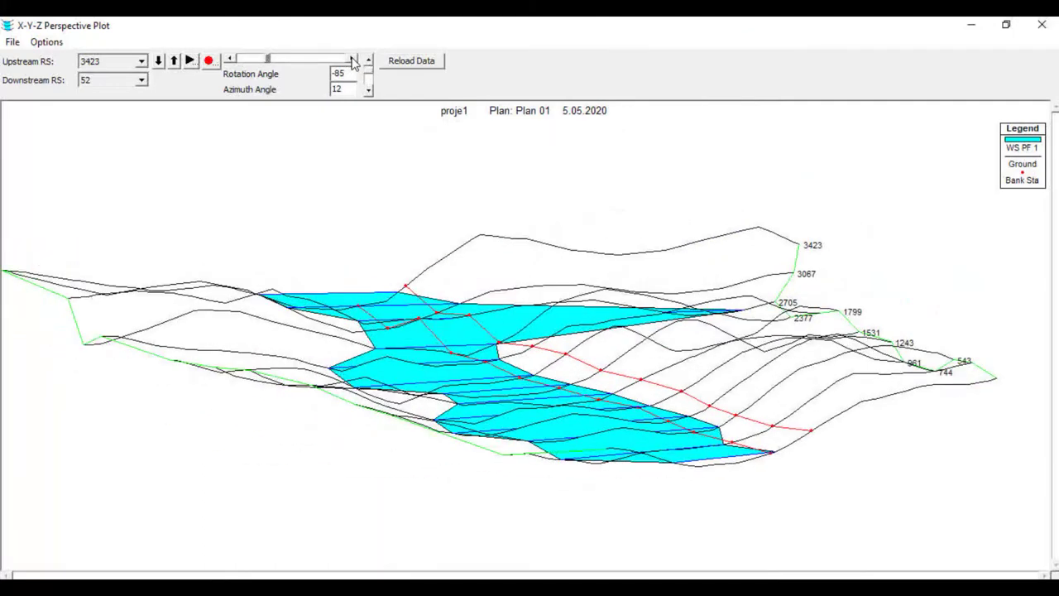
pyautogui.click(351, 60)
pyautogui.click(352, 60)
pyautogui.click(352, 60)
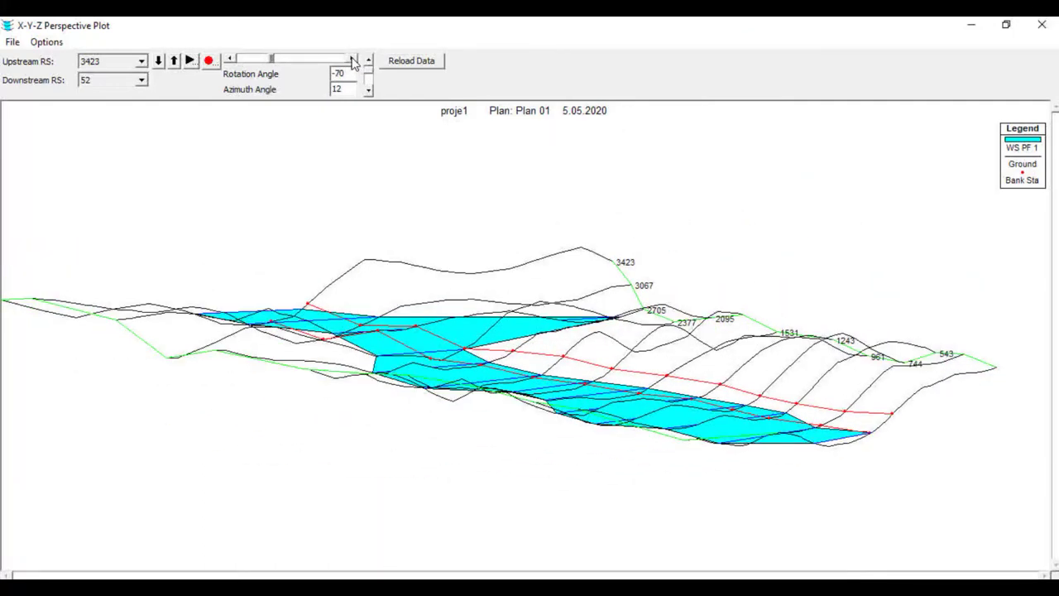
pyautogui.click(352, 59)
pyautogui.click(369, 91)
pyautogui.click(369, 92)
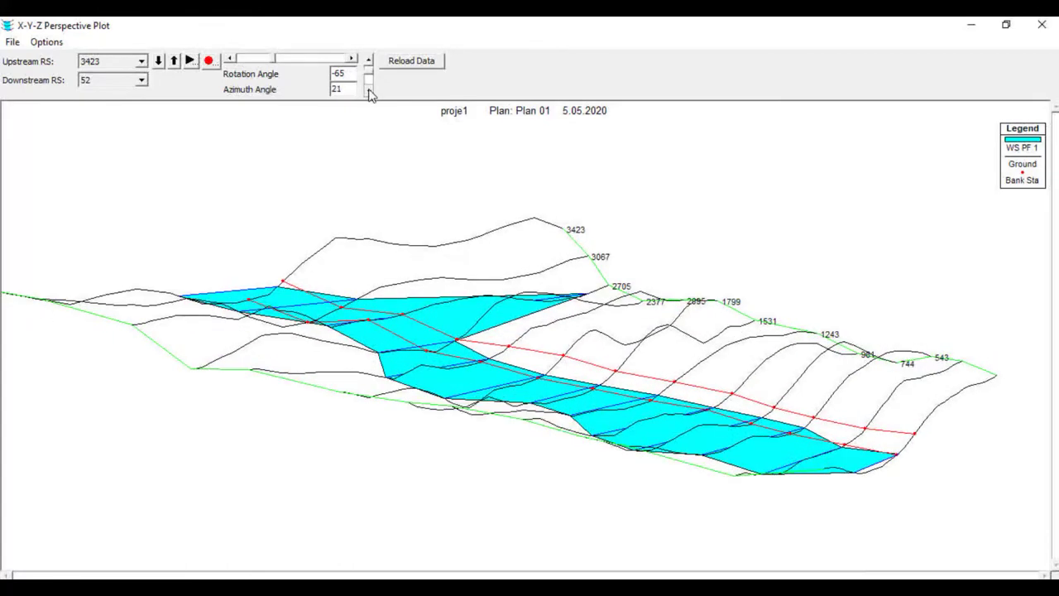
pyautogui.click(369, 92)
pyautogui.click(352, 60)
pyautogui.click(351, 59)
pyautogui.click(351, 59)
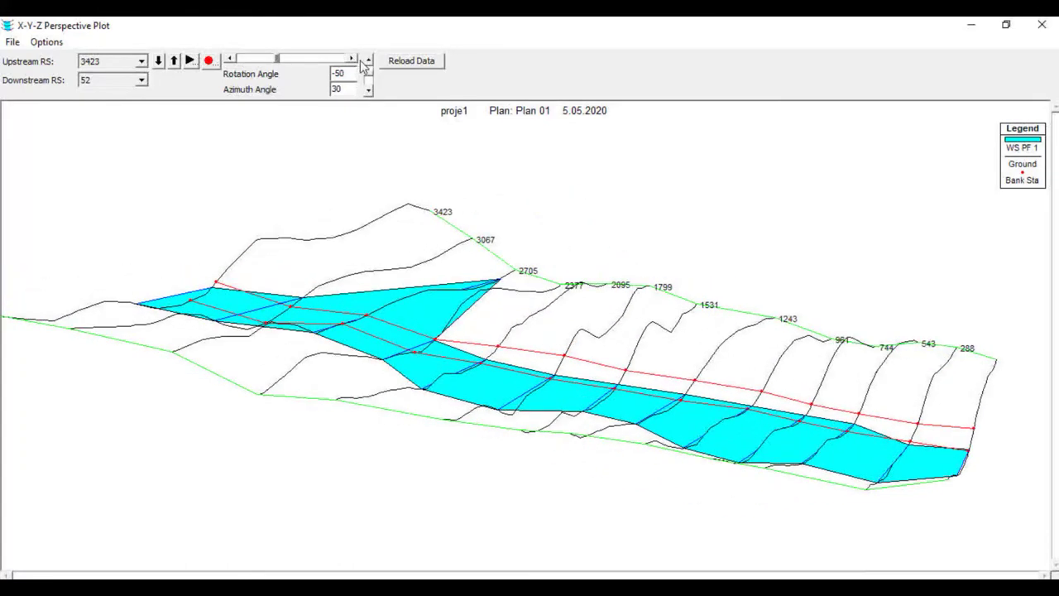
# Turn the perspective plot to rotation angle 180 and azimuth angle 24, and close it
pyautogui.click(369, 61)
pyautogui.click(369, 61)
pyautogui.click(369, 61)
pyautogui.click(369, 92)
pyautogui.click(369, 92)
pyautogui.click(352, 60)
pyautogui.moveTo(356, 61); pyautogui.dragTo(356, 61)
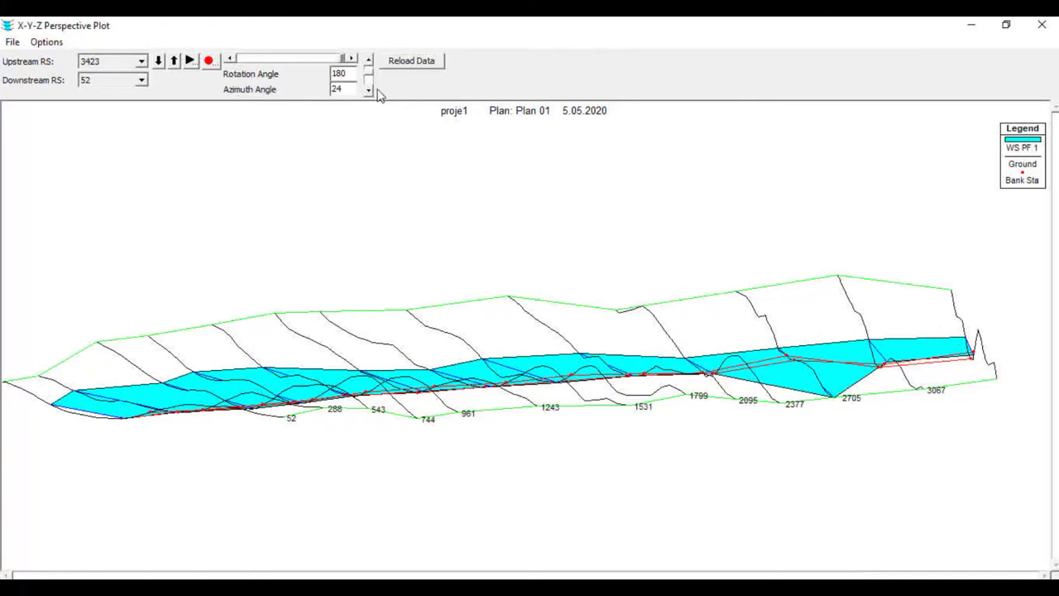
pyautogui.click(1042, 24)
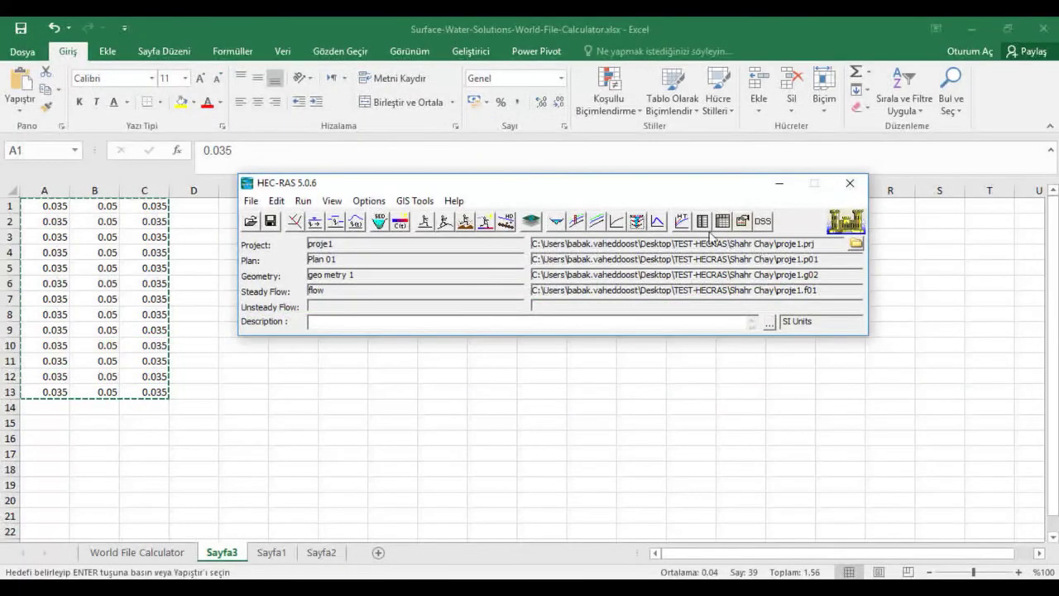
# Look at the hydraulic property tables and the velocity profile plot, closing each one
pyautogui.click(684, 222)
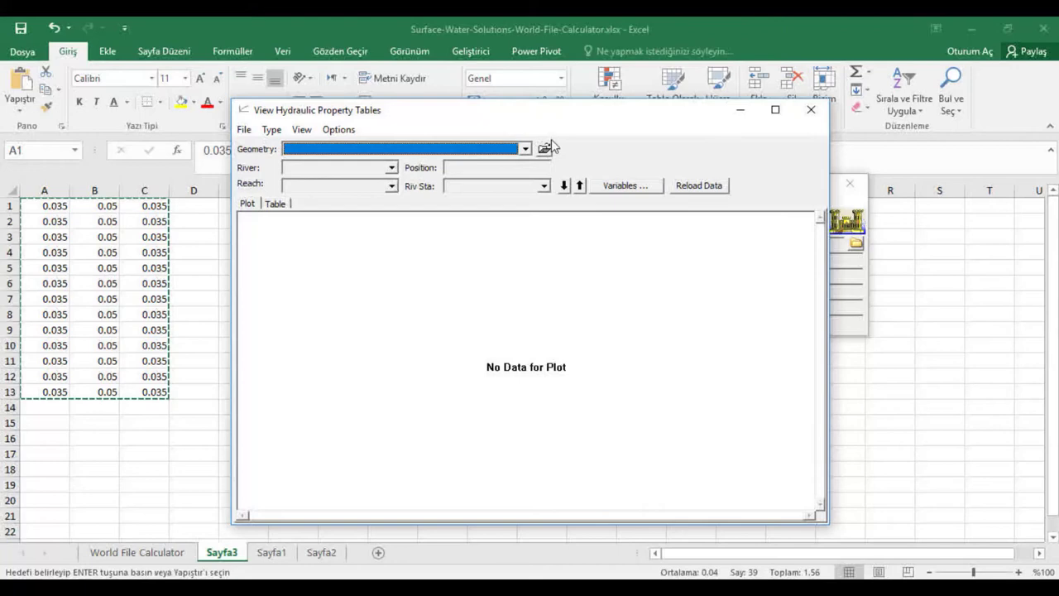
pyautogui.click(811, 109)
pyautogui.click(594, 223)
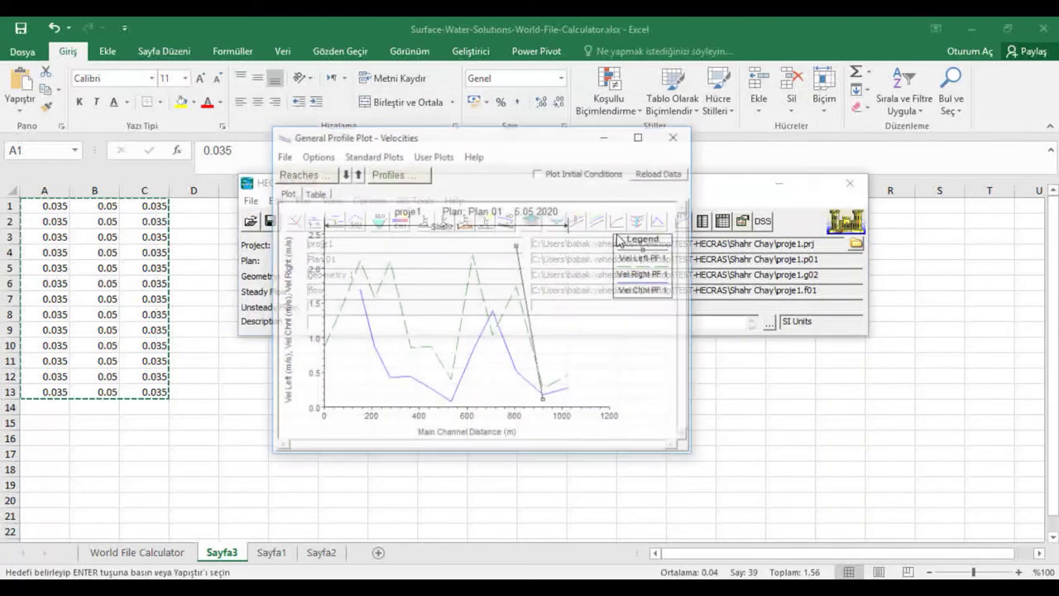
pyautogui.click(677, 136)
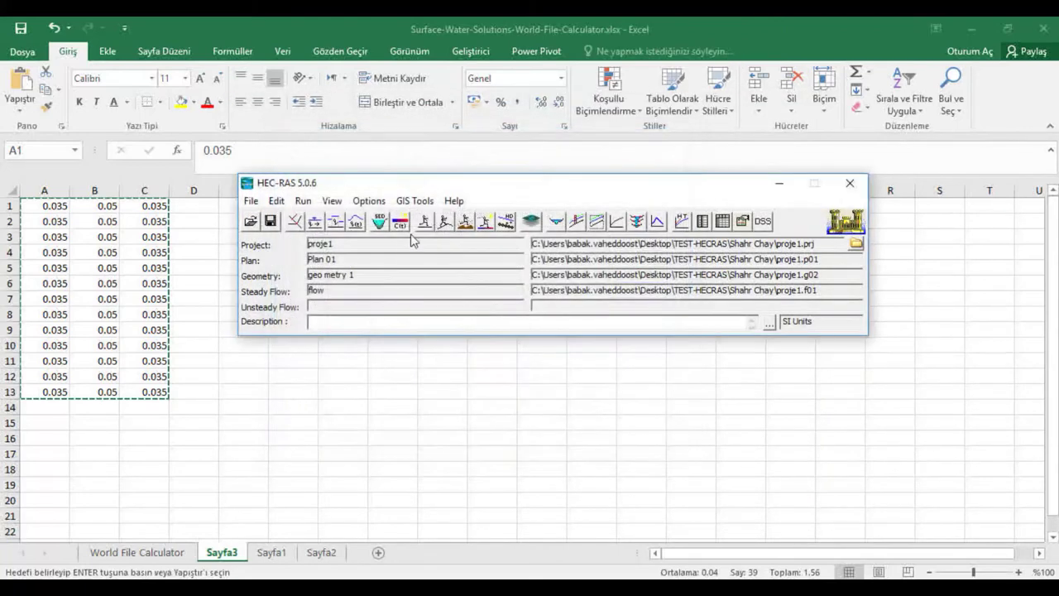
# Open RAS Mapper and display the Plan 01 Depth (PF 1) result over the satellite map with the Terrain layer hidden
pyautogui.click(529, 220)
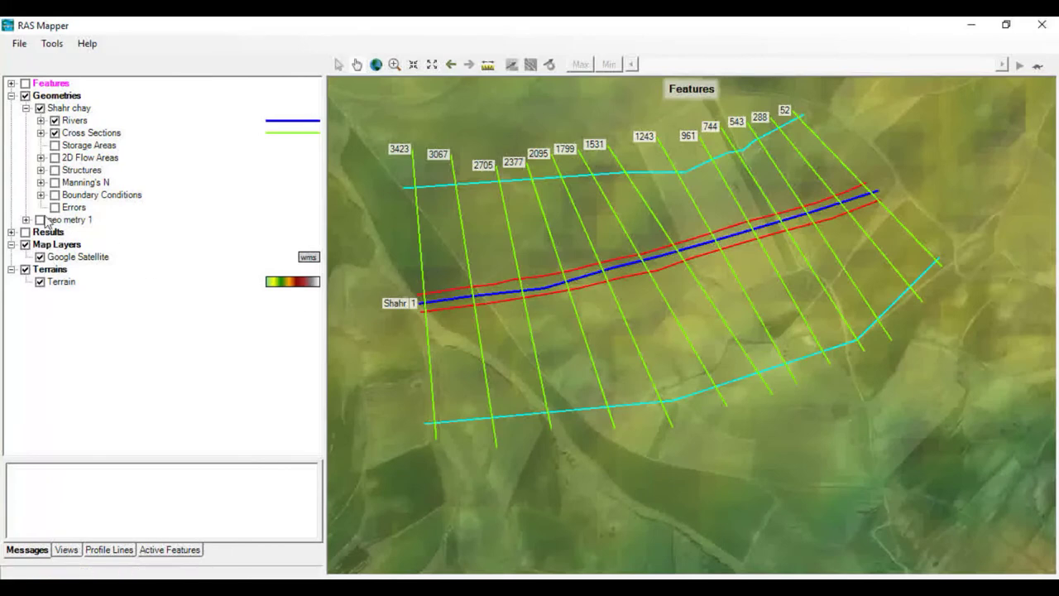
pyautogui.click(11, 233)
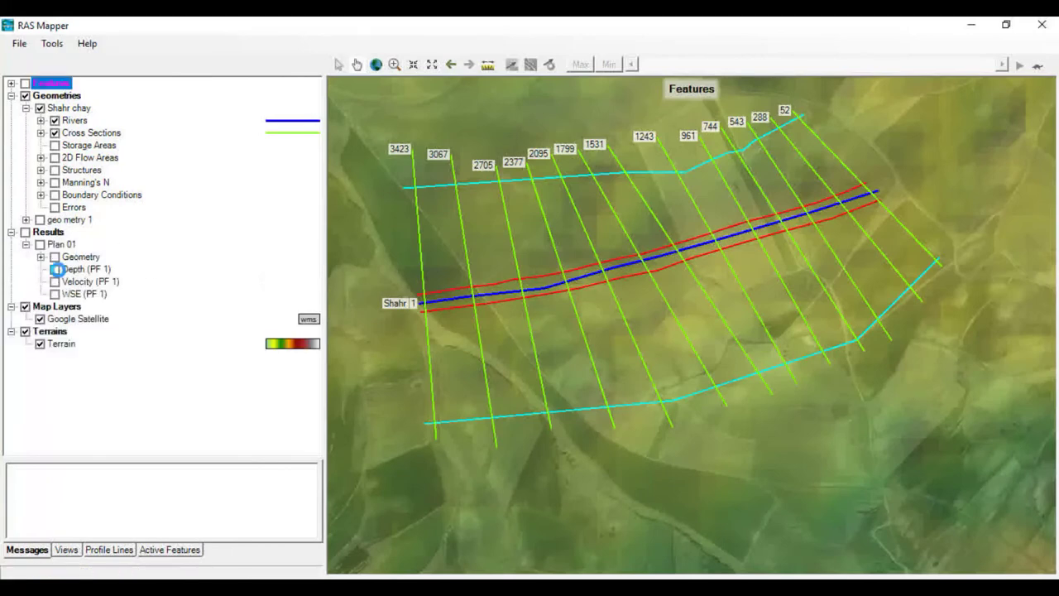
pyautogui.click(55, 270)
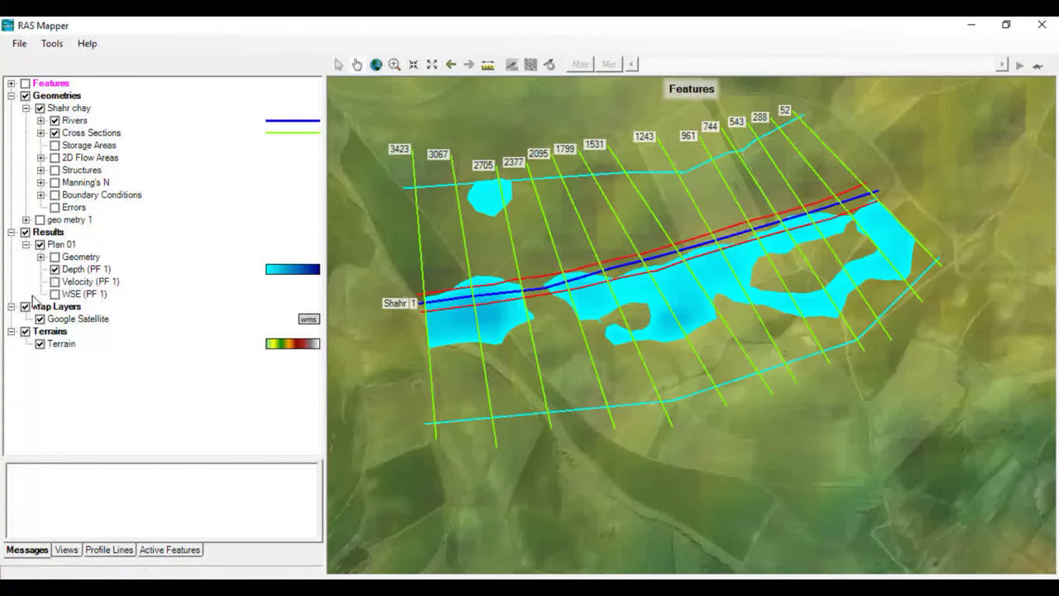
pyautogui.click(40, 344)
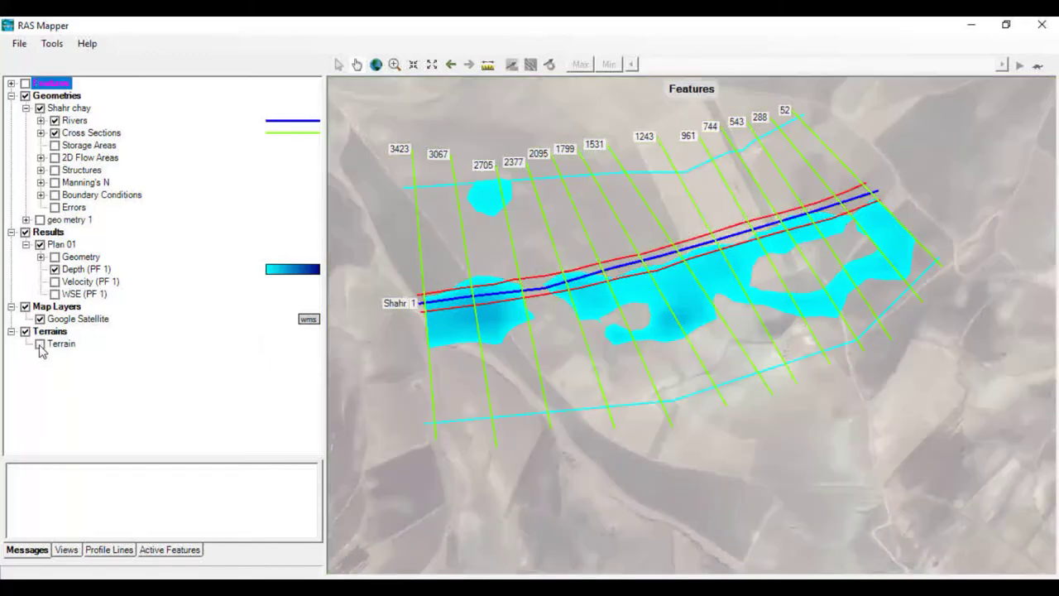
pyautogui.scroll(-4, 710, 277)
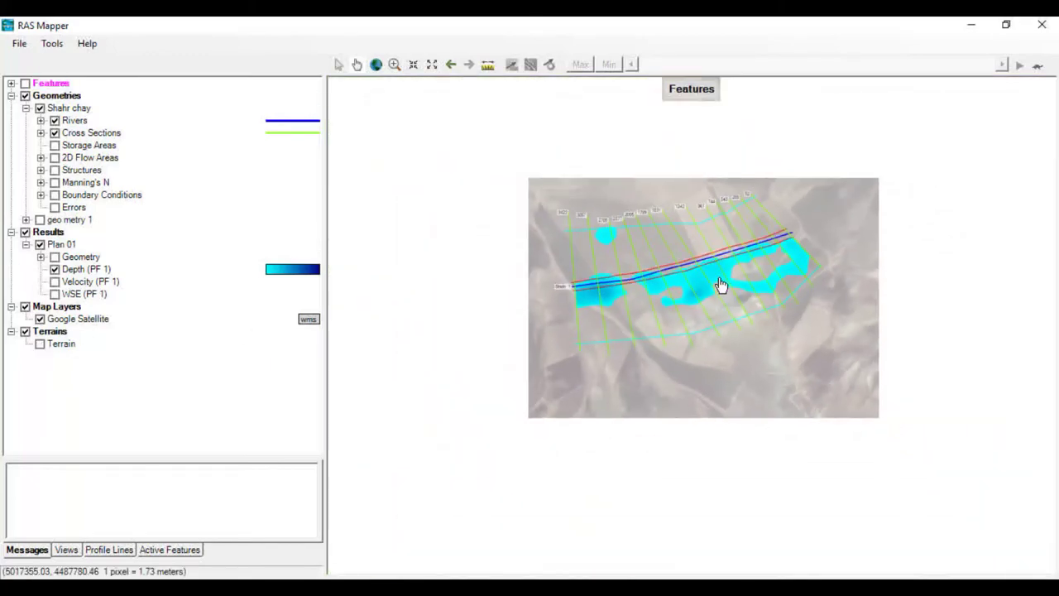
# Examine the satellite map around the modelled reach and north to the city, heading back towards the reach
pyautogui.scroll(-2, 719, 278)
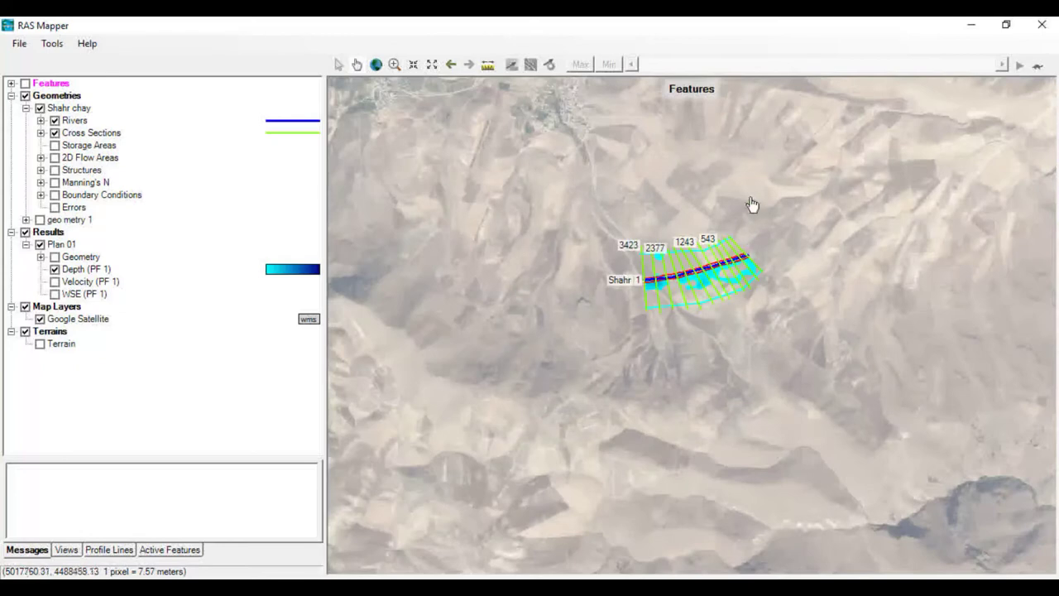
pyautogui.moveTo(751, 203); pyautogui.dragTo(750, 357)
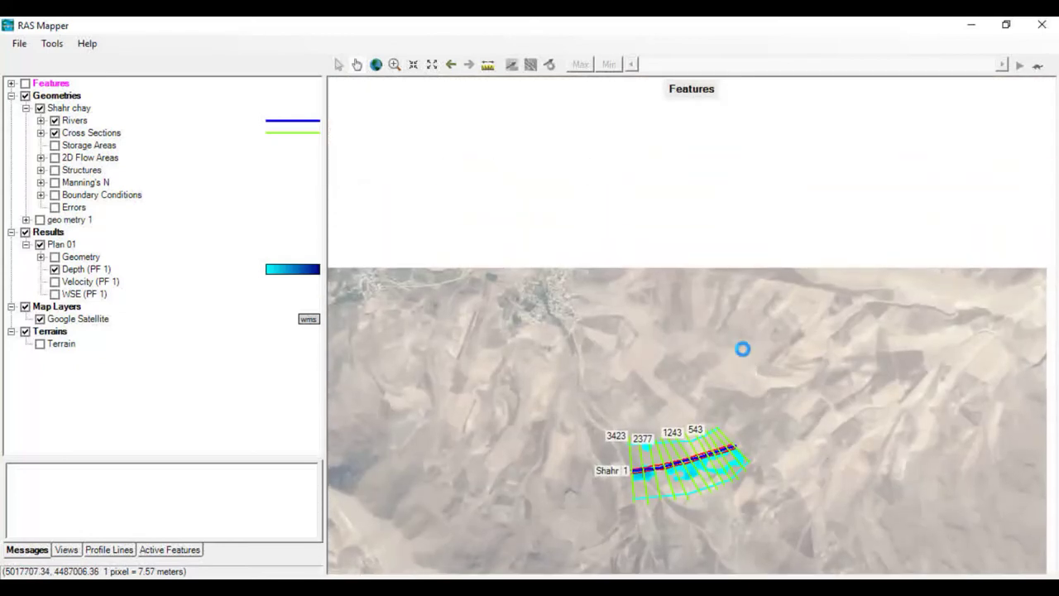
pyautogui.scroll(-2, 742, 352)
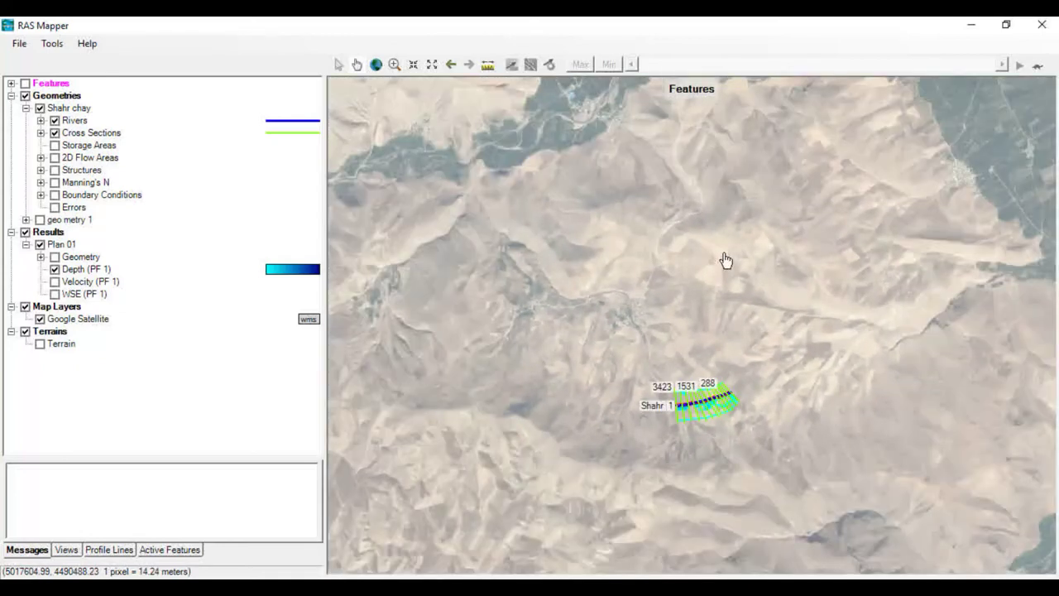
pyautogui.moveTo(725, 262); pyautogui.dragTo(676, 575)
pyautogui.moveTo(626, 217); pyautogui.dragTo(609, 468)
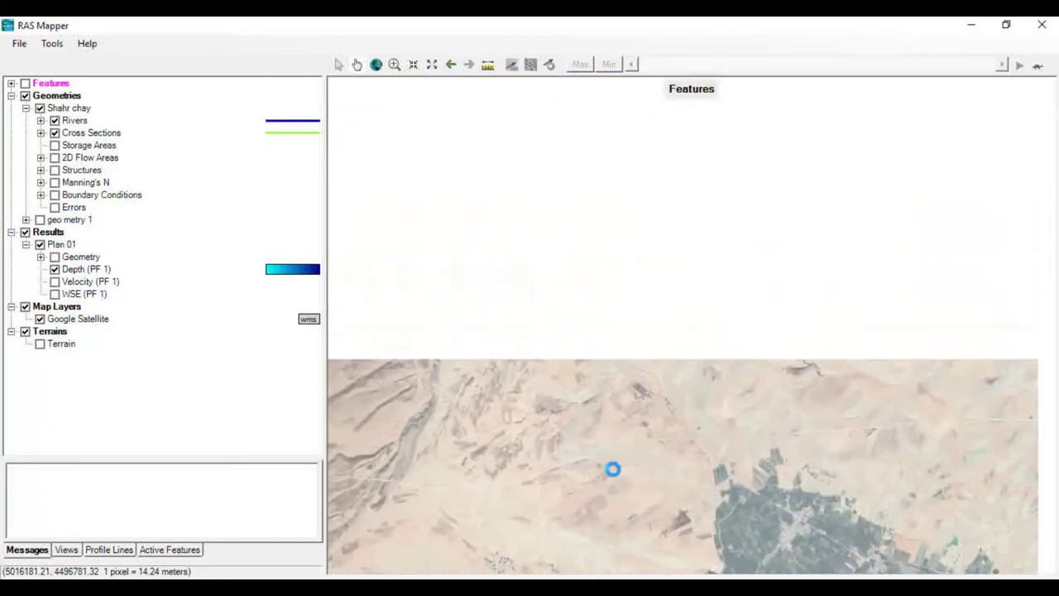
pyautogui.moveTo(574, 154); pyautogui.dragTo(572, 352)
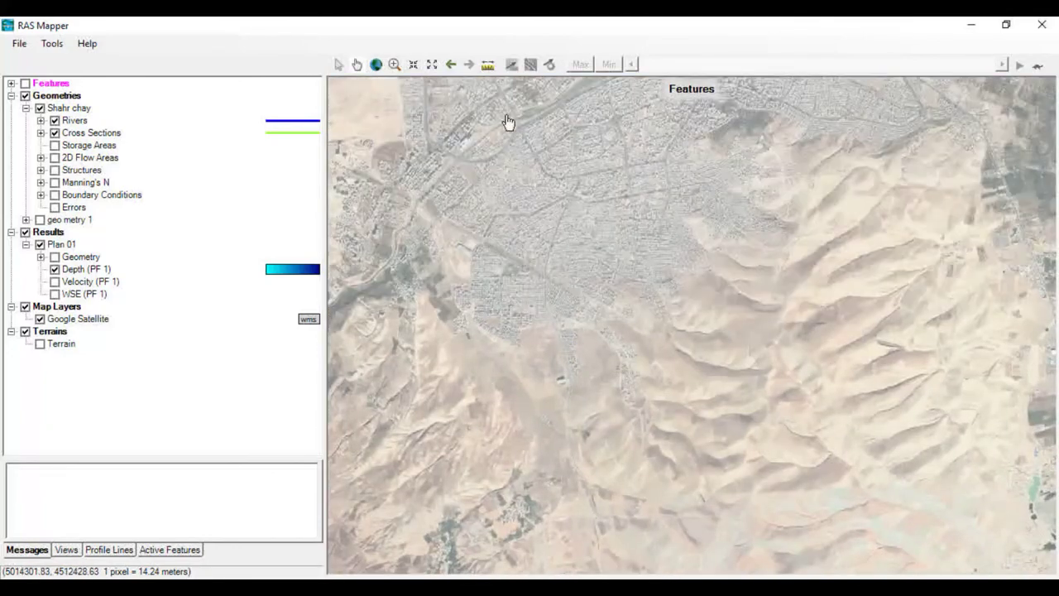
pyautogui.moveTo(637, 447); pyautogui.dragTo(622, 272)
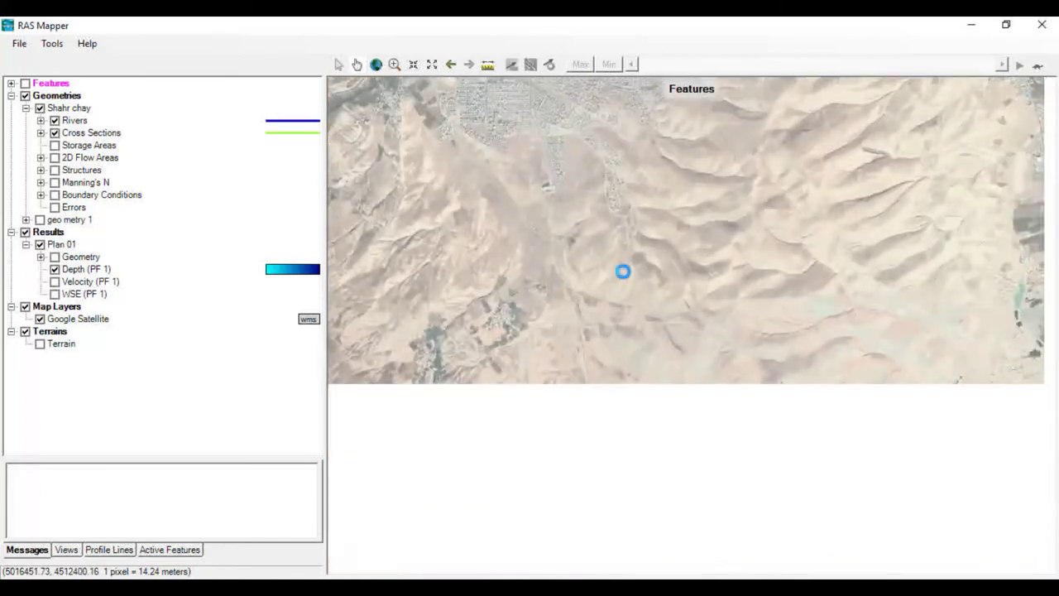
pyautogui.scroll(-1, 626, 319)
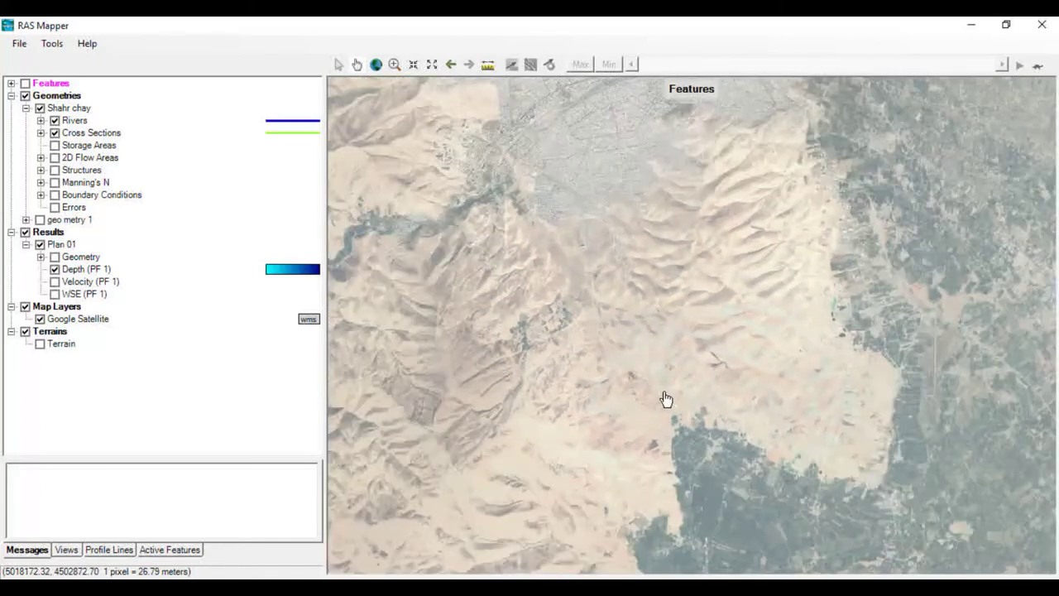
pyautogui.moveTo(667, 400); pyautogui.dragTo(654, 191)
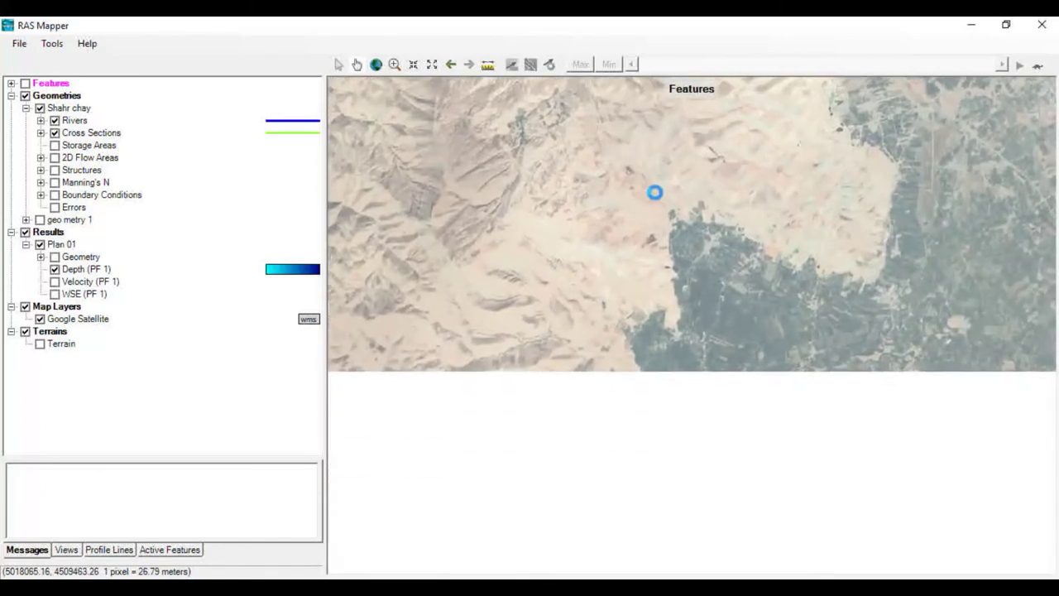
pyautogui.moveTo(667, 388); pyautogui.dragTo(687, 179)
# Examine the Depth (PF 1) flood extent along the Shahr reach close up, between cross sections 3067 and 52
pyautogui.scroll(4, 648, 335)
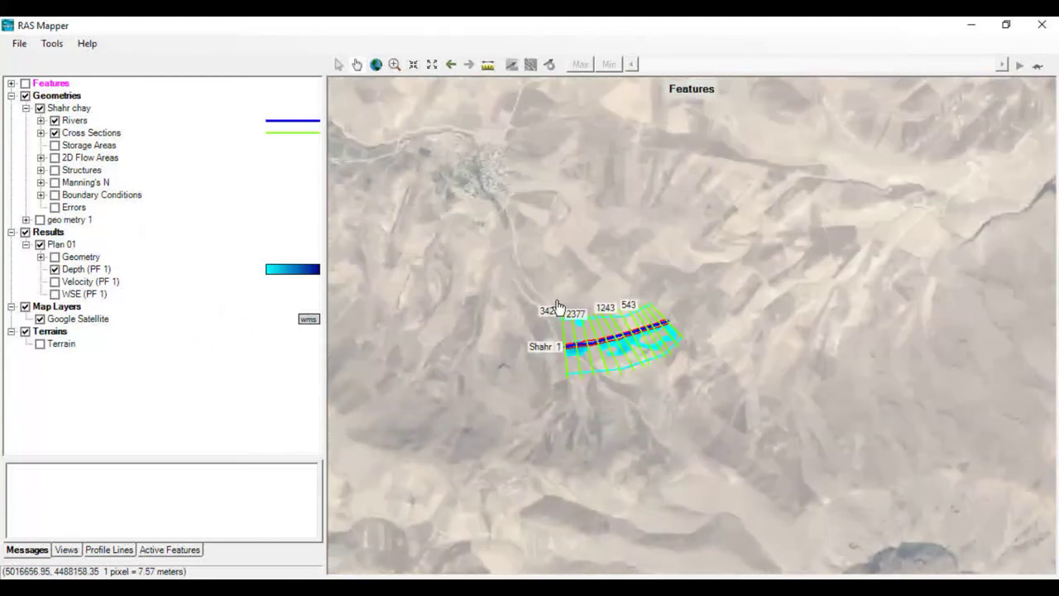
pyautogui.moveTo(600, 256); pyautogui.dragTo(626, 284)
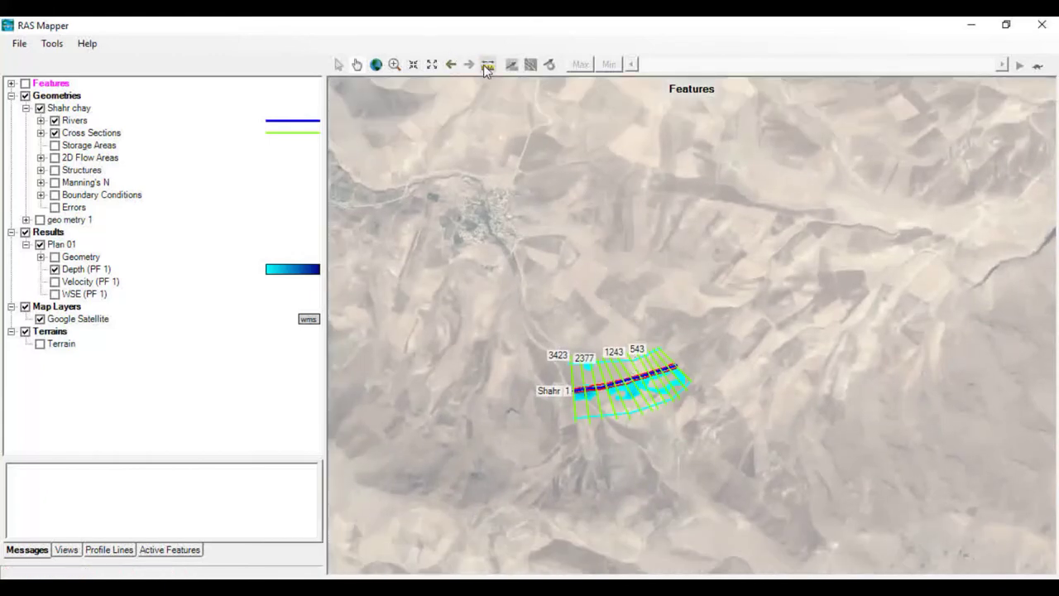
pyautogui.scroll(3, 638, 400)
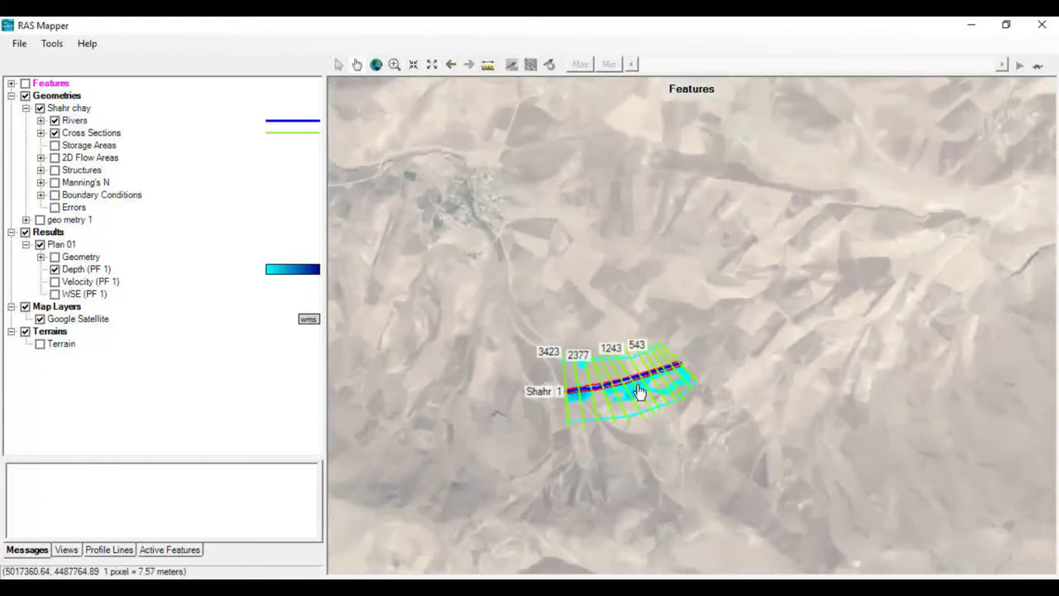
pyautogui.scroll(2, 617, 397)
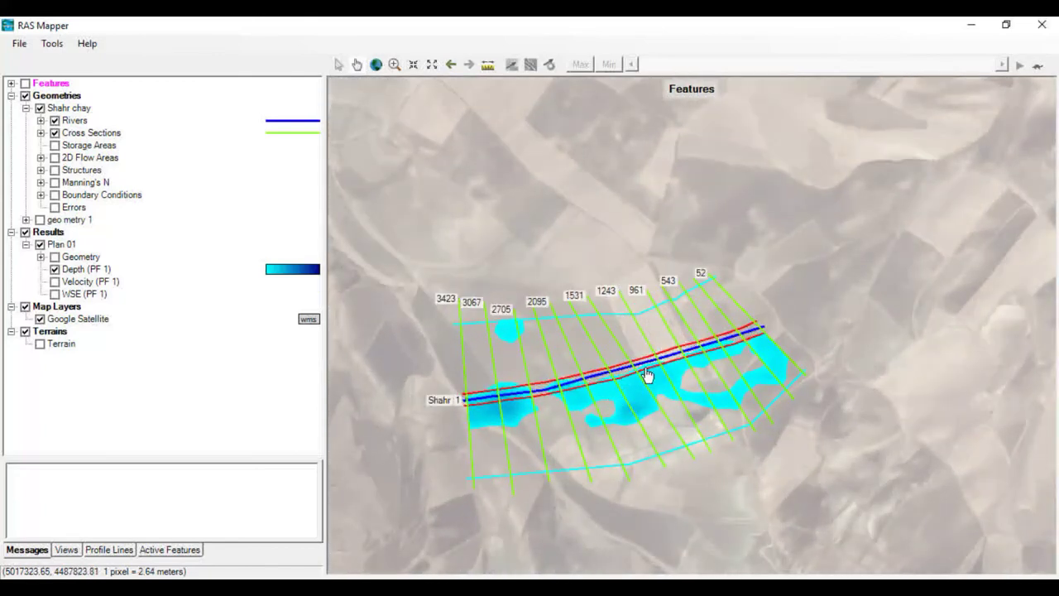
pyautogui.scroll(2, 634, 389)
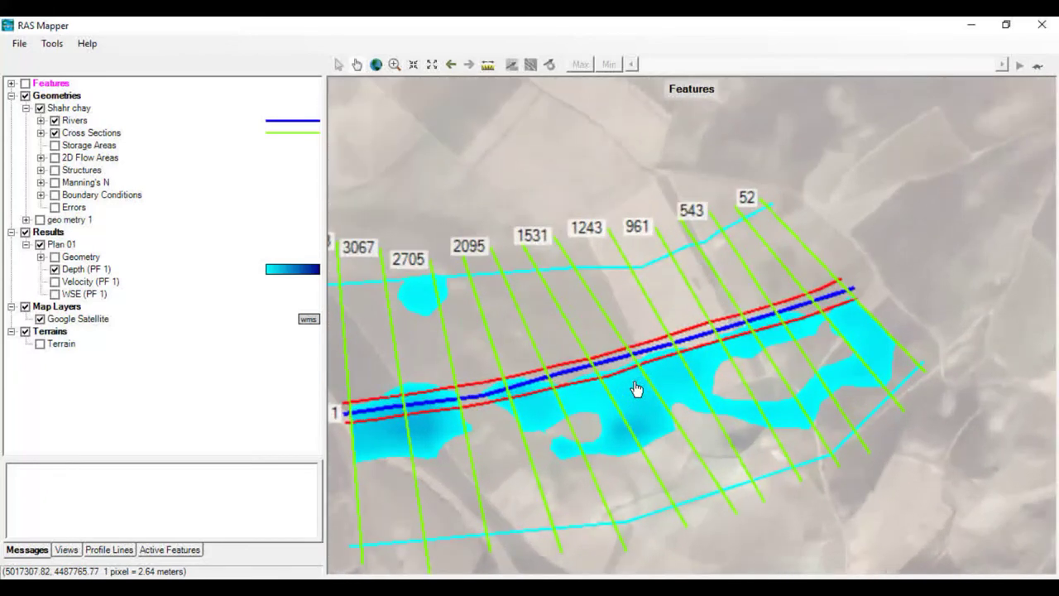
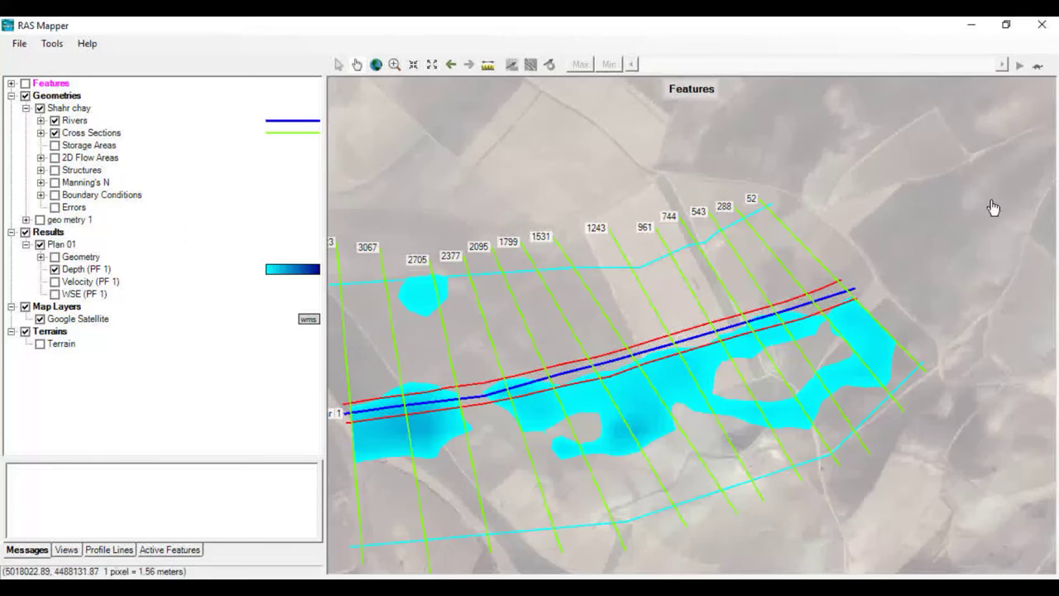
# Follow the satellite map north from the reach and look closely at the river corridor through the city
pyautogui.scroll(-3, 642, 257)
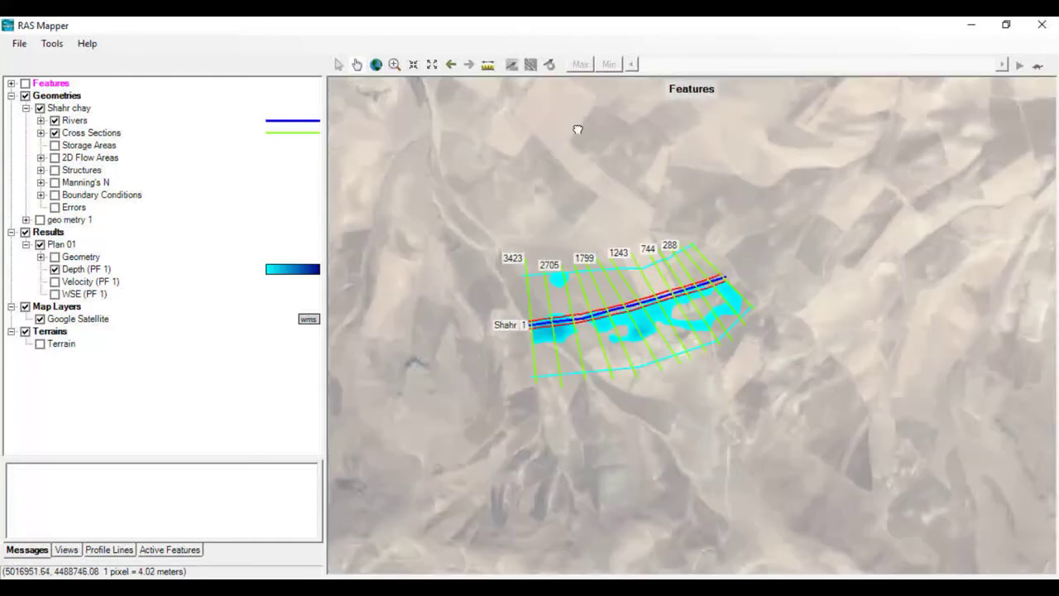
pyautogui.moveTo(571, 130); pyautogui.dragTo(584, 394)
pyautogui.moveTo(608, 269); pyautogui.dragTo(645, 281)
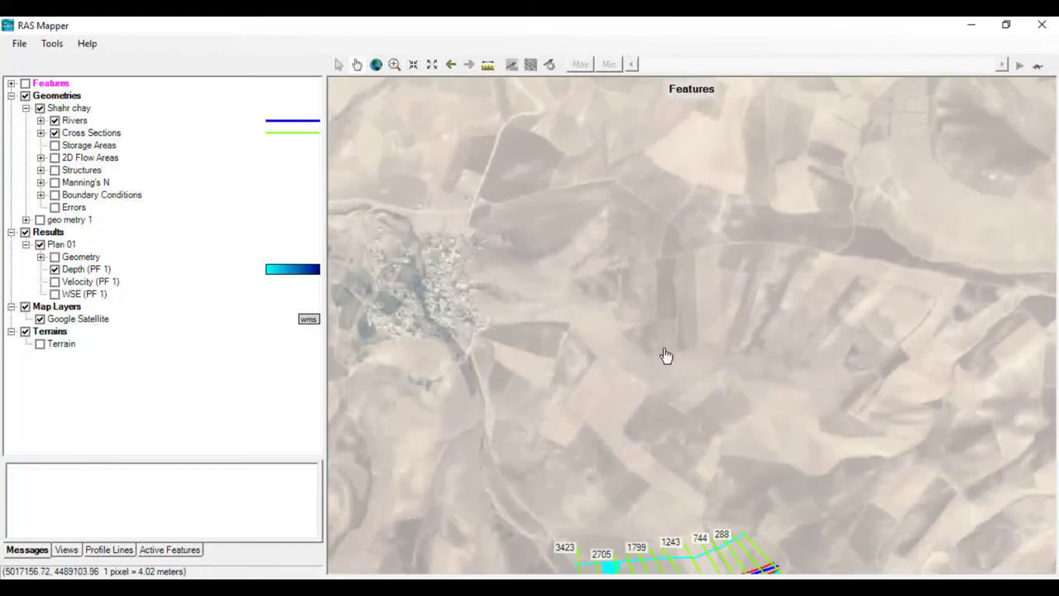
pyautogui.moveTo(666, 355); pyautogui.dragTo(637, 414)
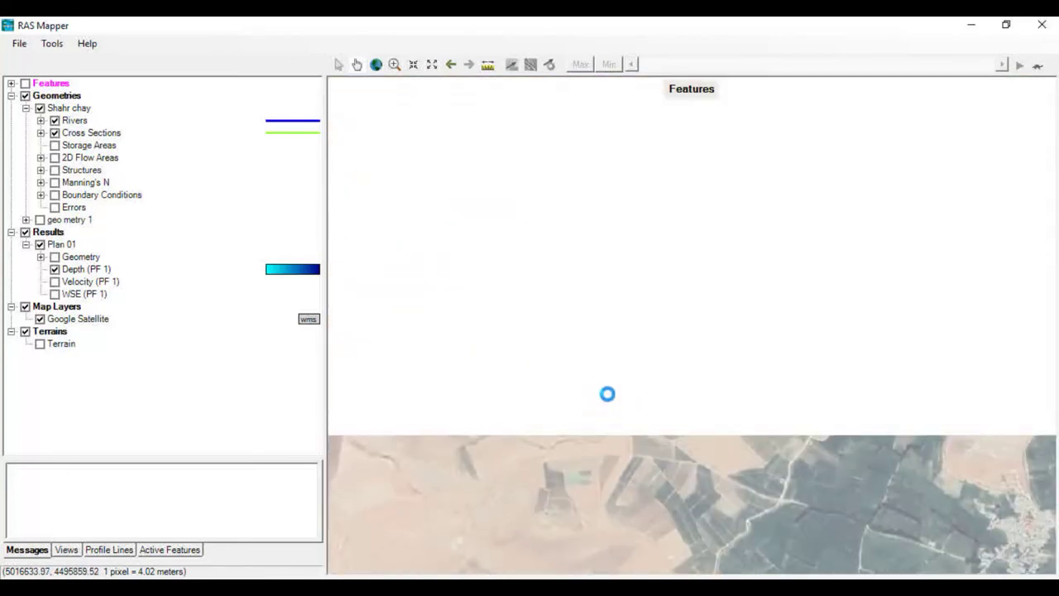
pyautogui.scroll(-3, 604, 405)
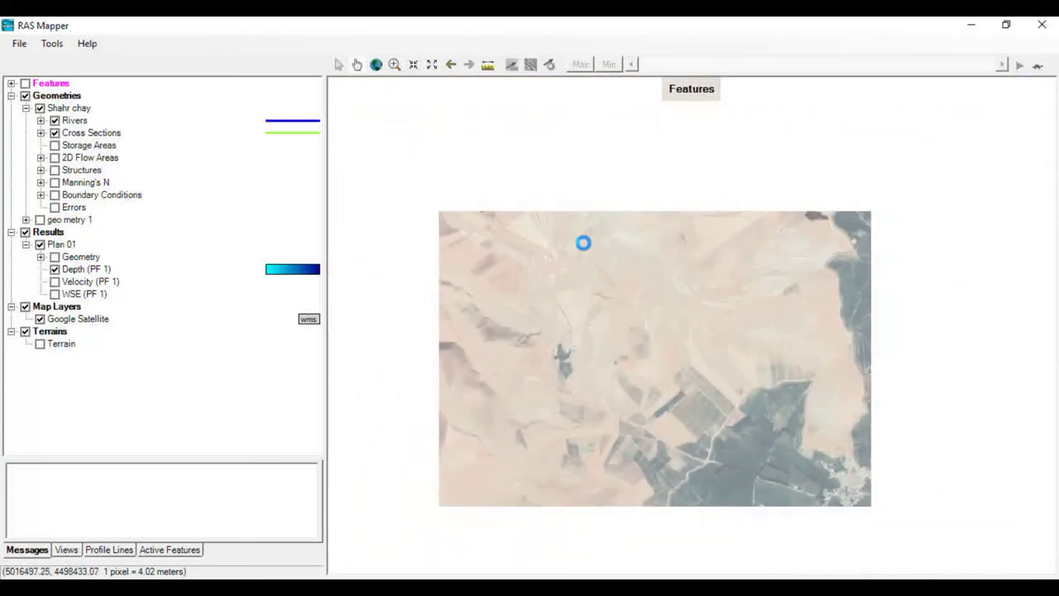
pyautogui.scroll(-2, 588, 210)
pyautogui.scroll(-1, 636, 255)
pyautogui.moveTo(636, 256); pyautogui.dragTo(641, 474)
pyautogui.moveTo(637, 121); pyautogui.dragTo(642, 403)
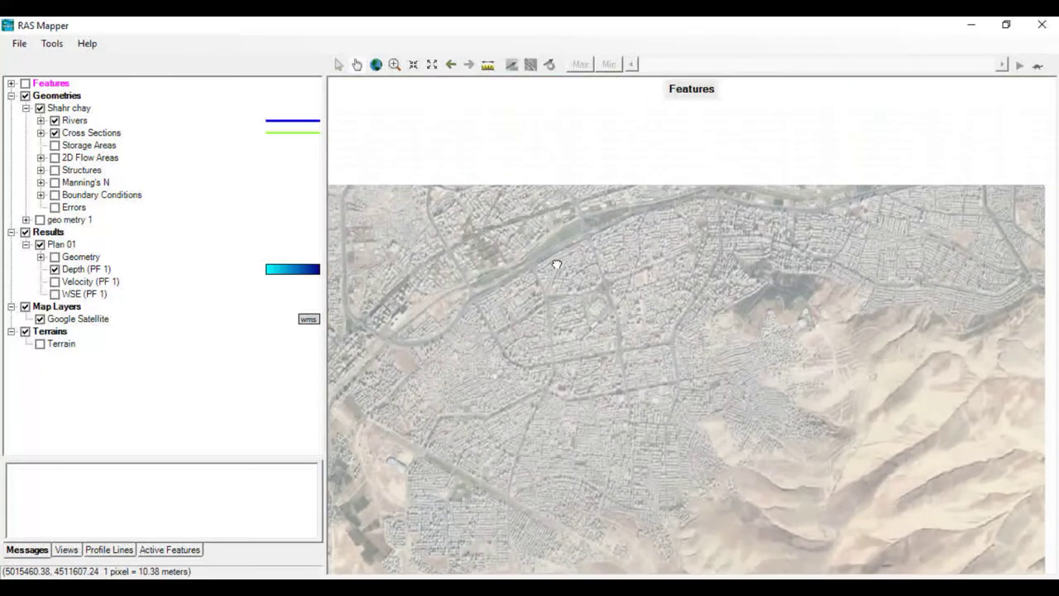
pyautogui.moveTo(557, 265); pyautogui.dragTo(572, 333)
pyautogui.scroll(1, 640, 323)
pyautogui.moveTo(640, 323); pyautogui.dragTo(476, 235)
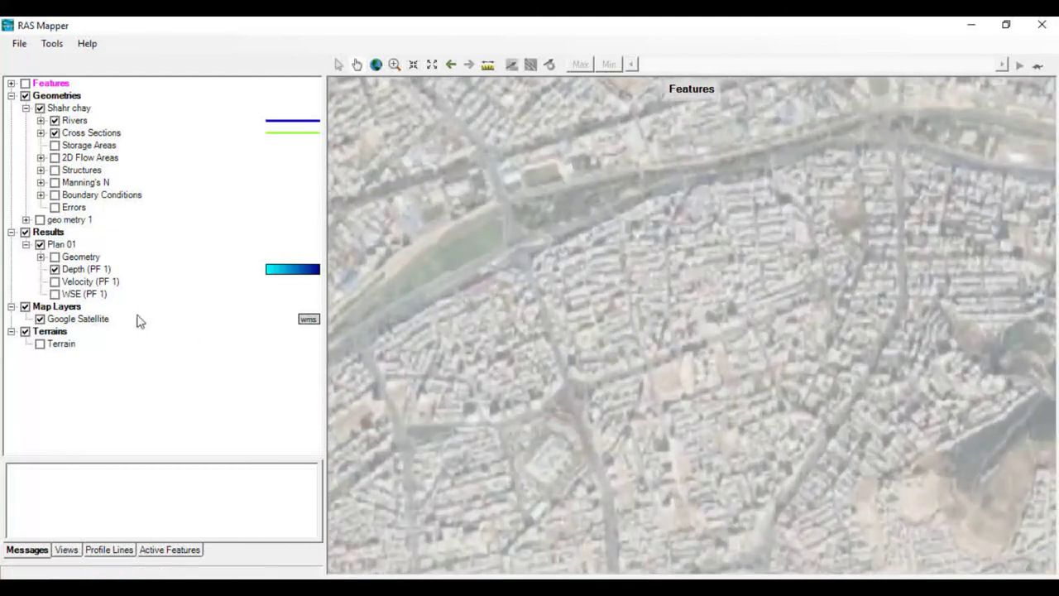
# Make the Google Satellite layer solid instead of semi-transparent, with the city's river corridor framed in the map
pyautogui.doubleClick(67, 316)
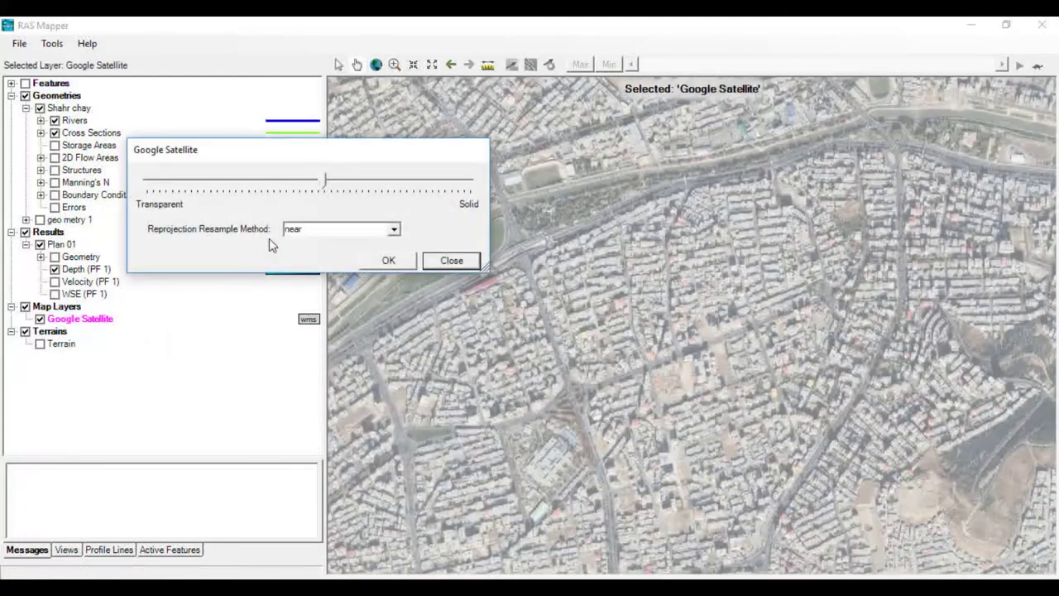
pyautogui.click(320, 190)
pyautogui.click(385, 260)
pyautogui.moveTo(449, 307); pyautogui.dragTo(546, 333)
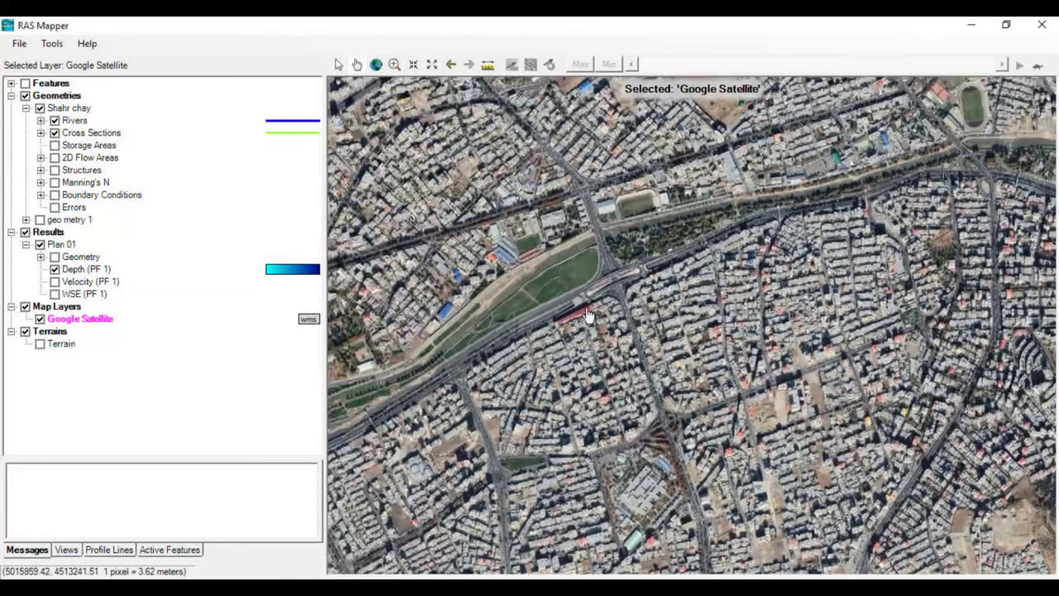
pyautogui.moveTo(607, 317); pyautogui.dragTo(641, 349)
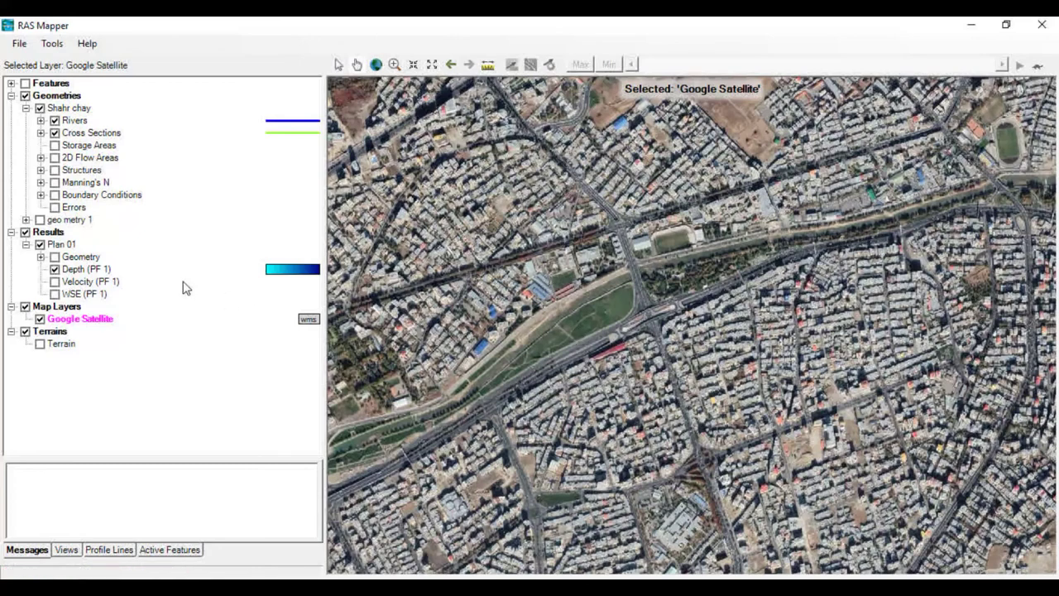
# Start exporting the current Google Satellite image to JPEG and create a folder named map inside the Shahr Chay folder
pyautogui.rightClick(77, 324)
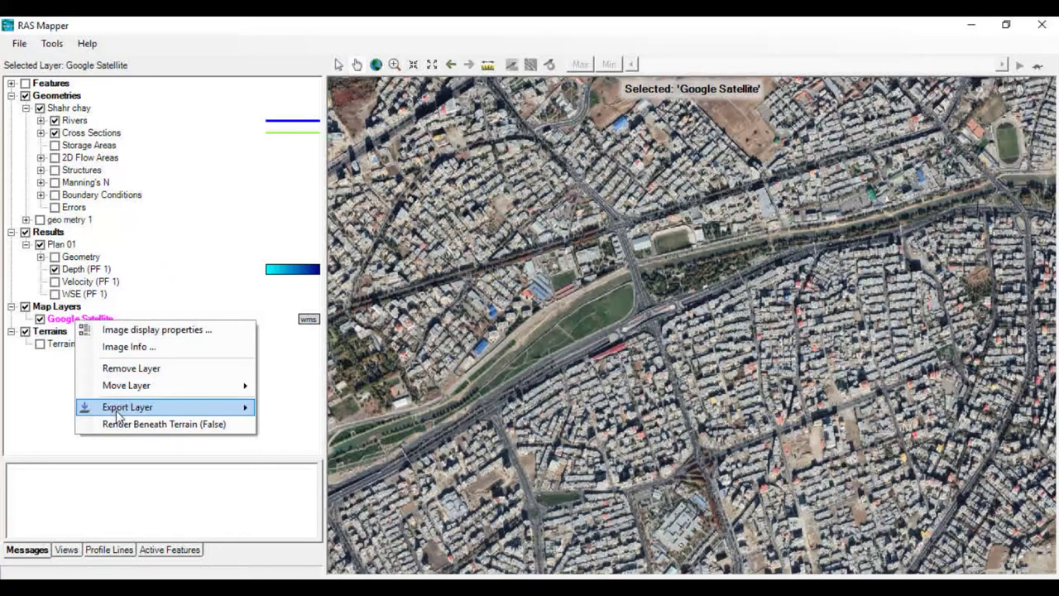
pyautogui.moveTo(118, 412)
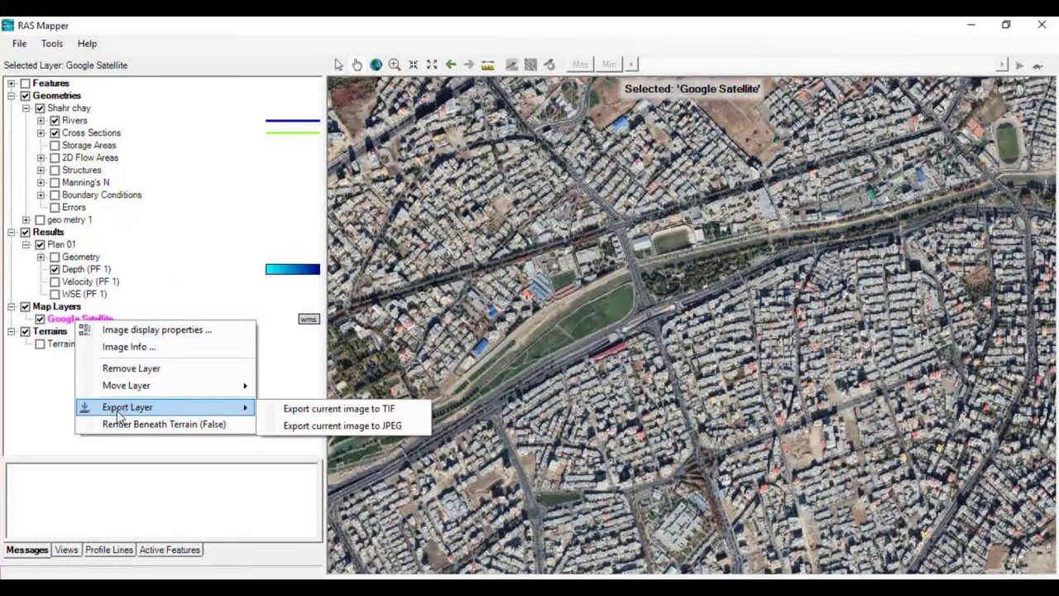
pyautogui.click(368, 429)
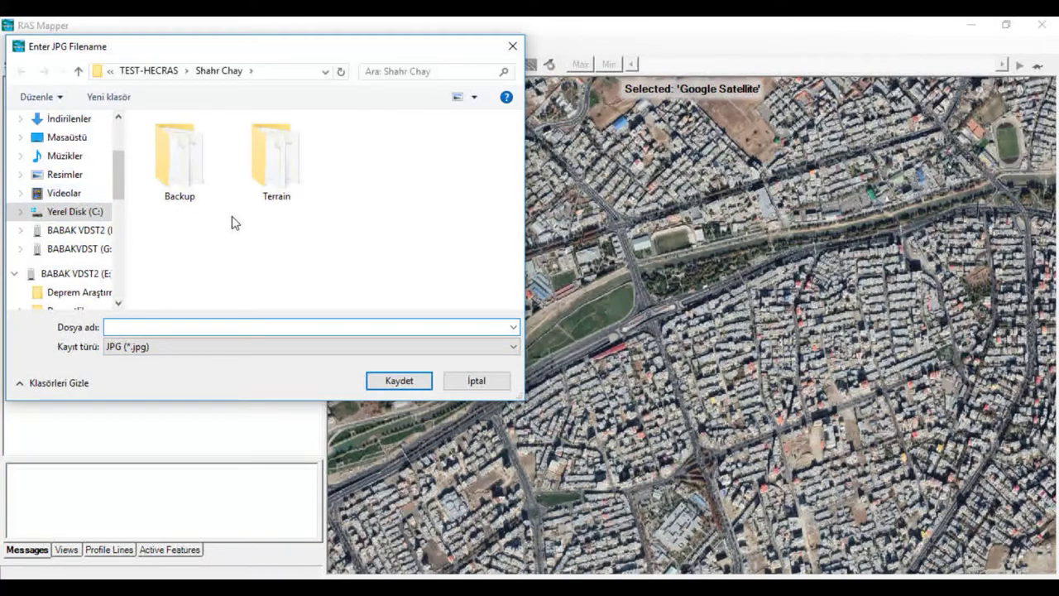
pyautogui.click(114, 100)
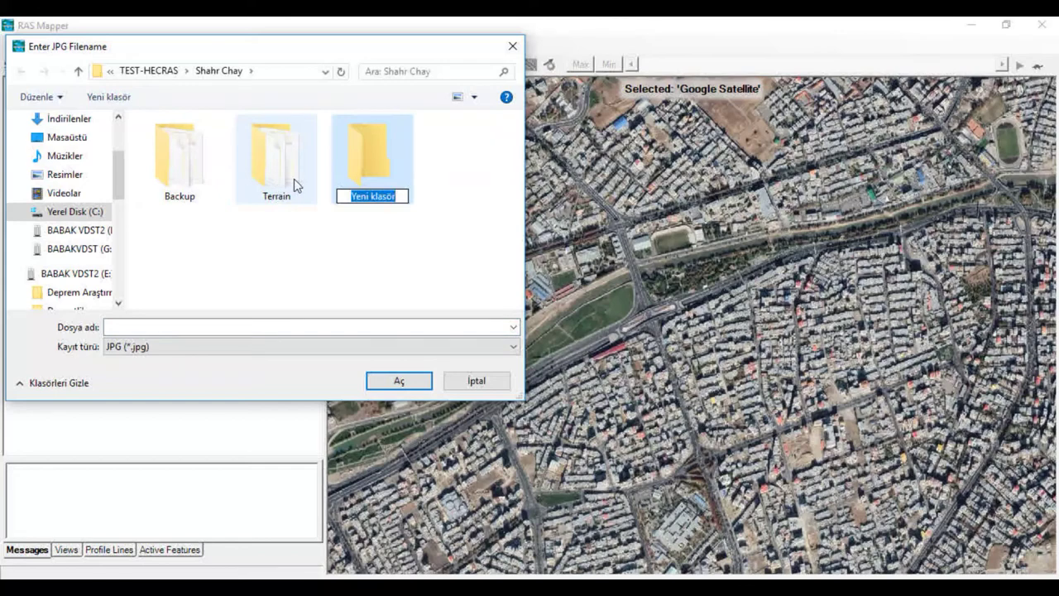
pyautogui.write('map')
pyautogui.press('Return')
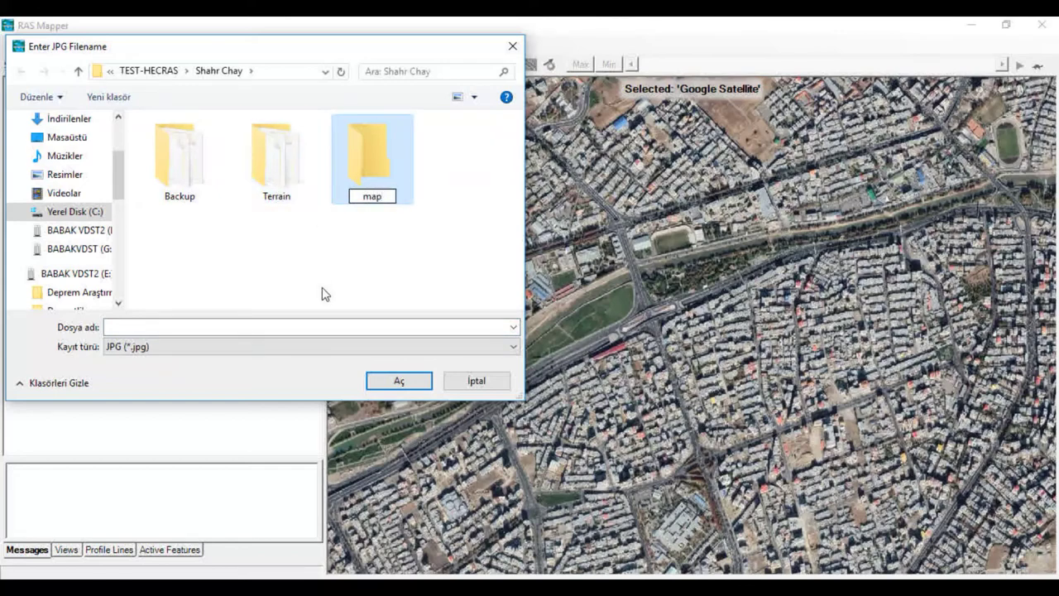
# Save the exported JPG image as 1 in the map folder
pyautogui.doubleClick(295, 177)
pyautogui.click(179, 326)
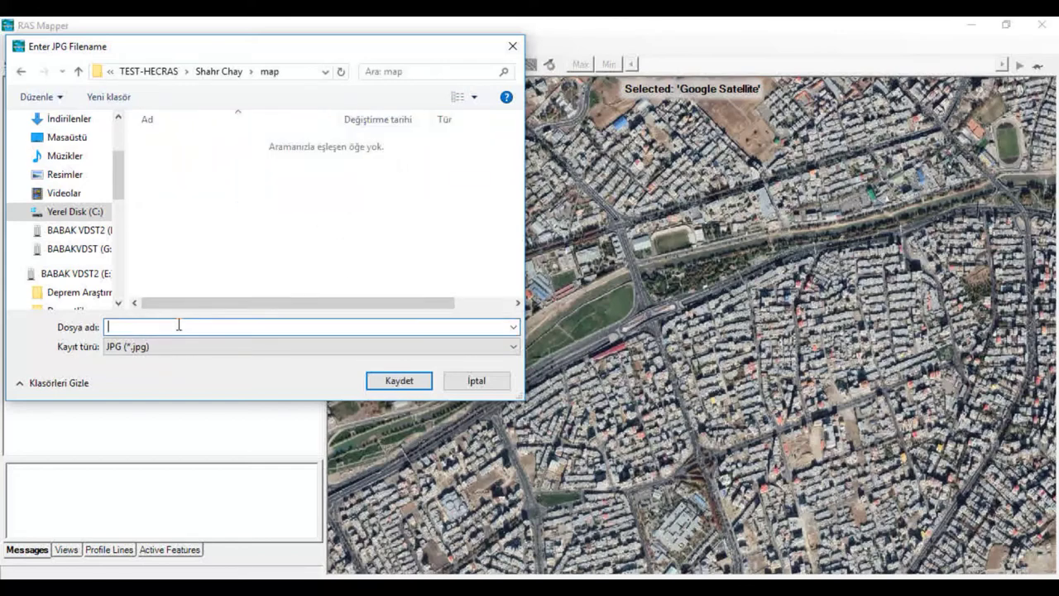
pyautogui.click(410, 384)
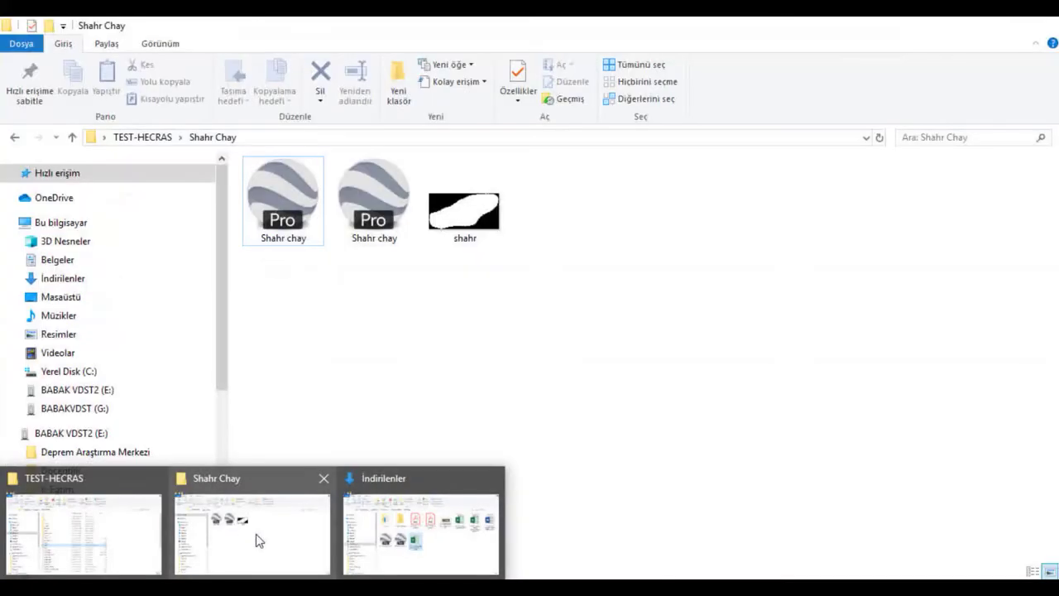
# Open the map folder and check the file type of the world file 1 in its properties
pyautogui.click(258, 536)
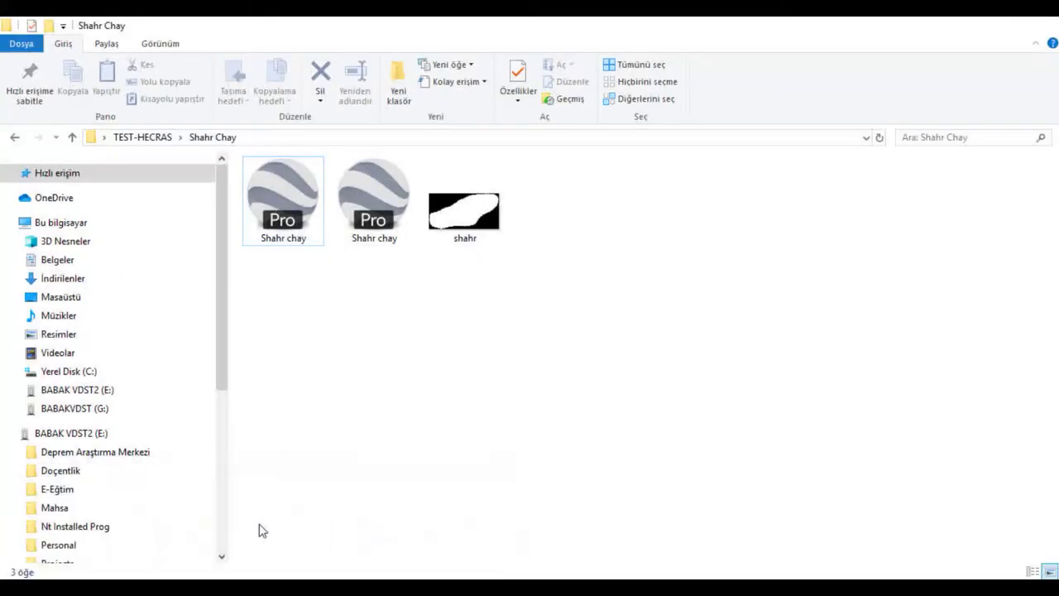
pyautogui.doubleClick(398, 207)
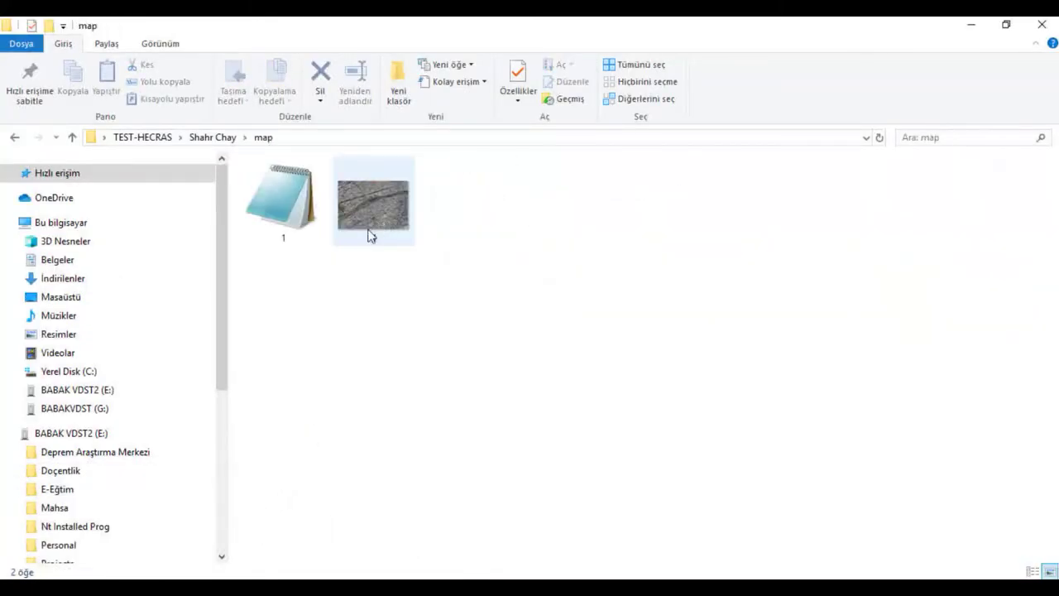
pyautogui.rightClick(306, 235)
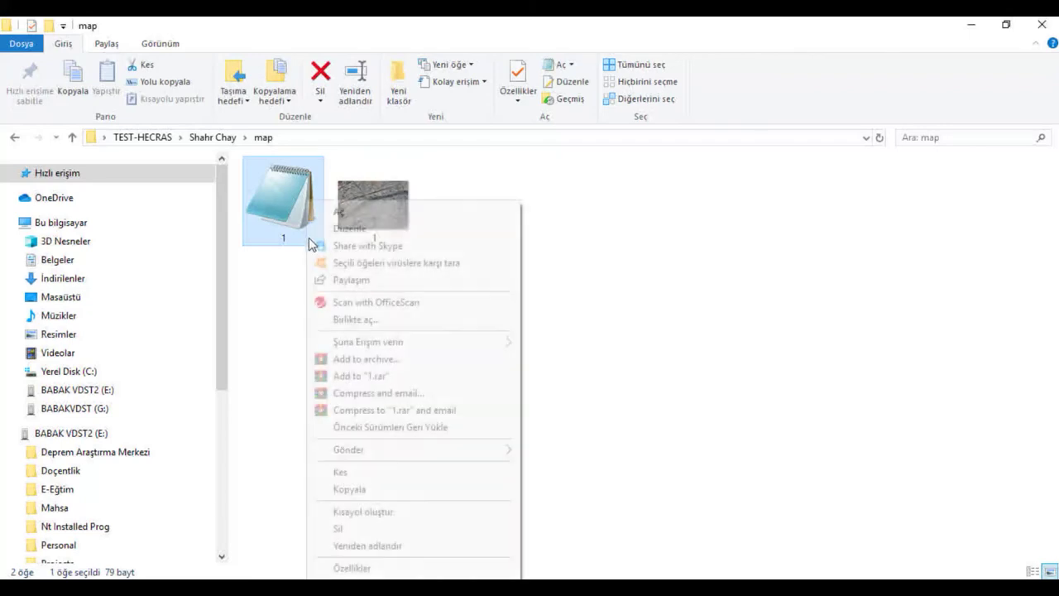
pyautogui.click(353, 567)
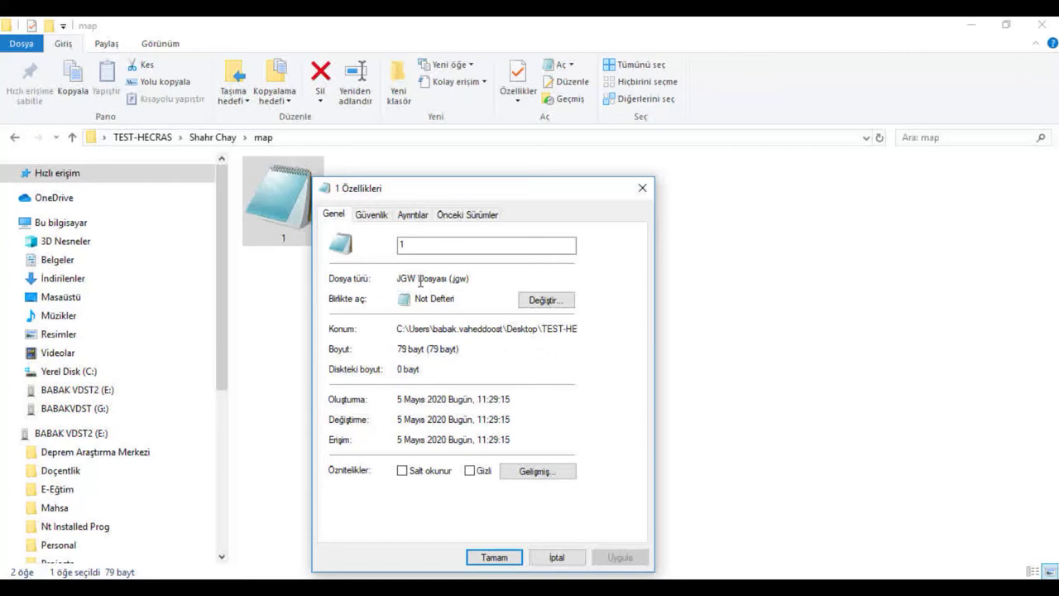
pyautogui.click(556, 553)
# Open the world file 1 with Notepad (Not Defteri) and place its window higher on the screen
pyautogui.rightClick(298, 207)
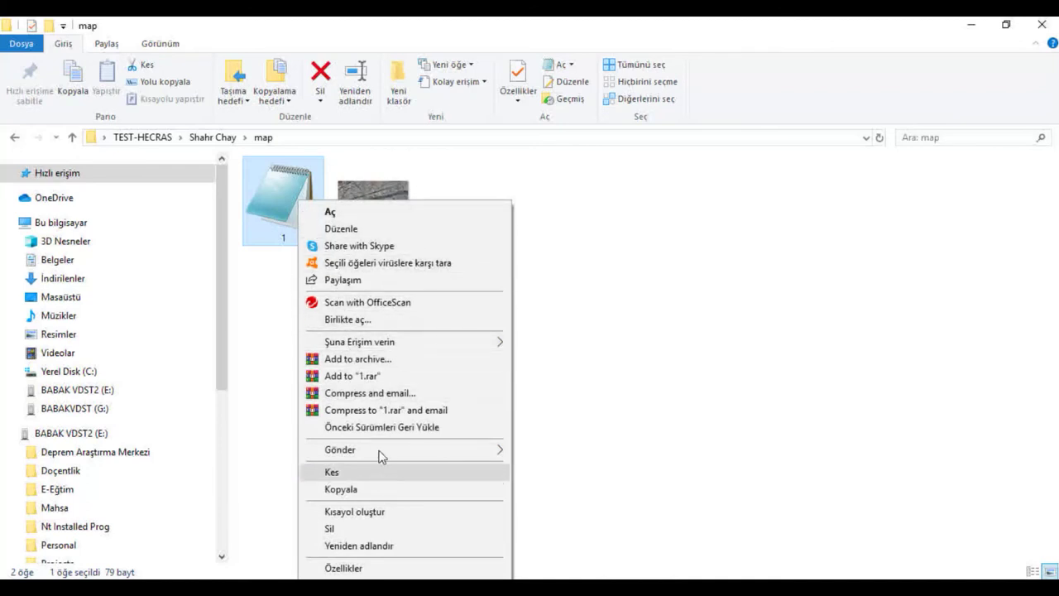
pyautogui.click(384, 320)
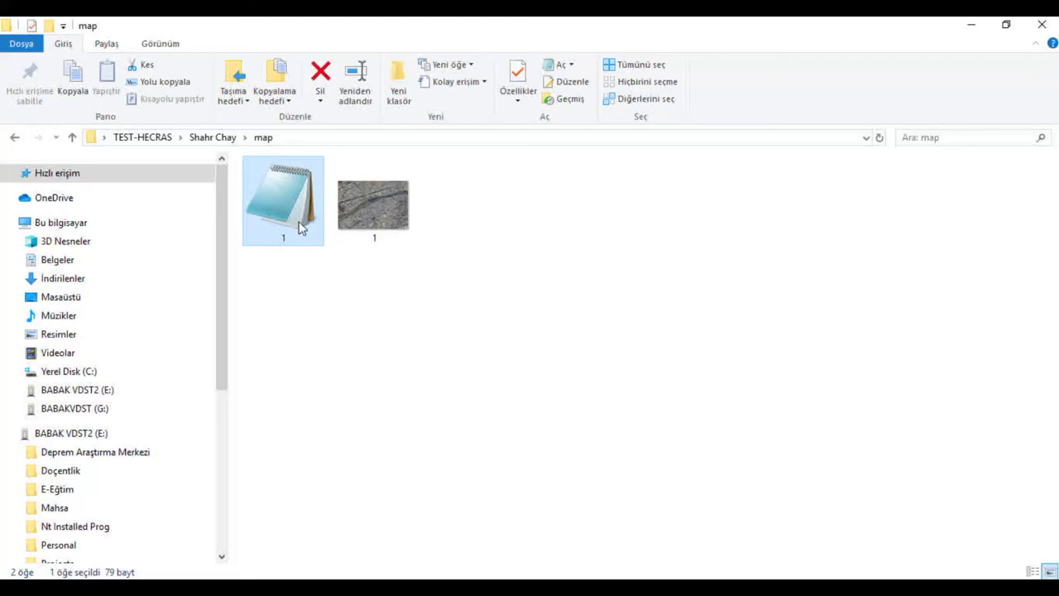
pyautogui.click(445, 241)
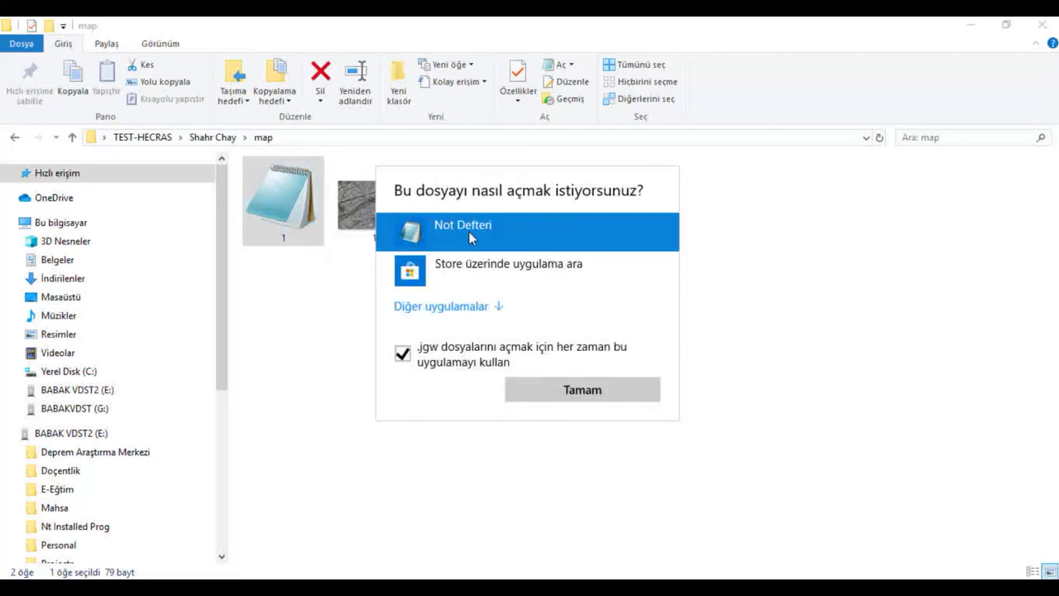
pyautogui.click(585, 401)
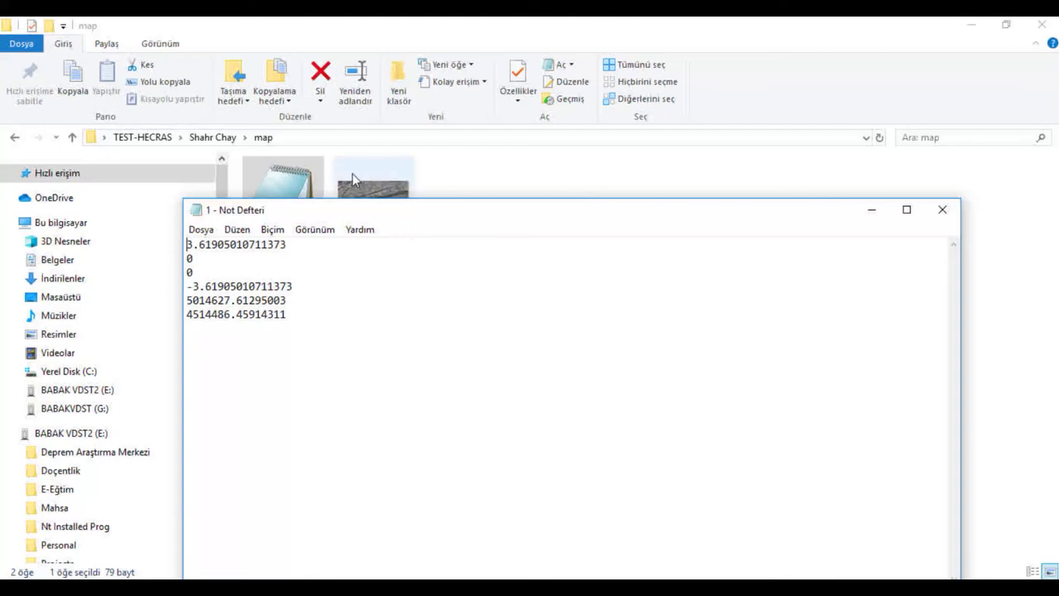
pyautogui.moveTo(411, 208)
pyautogui.mouseDown()
pyautogui.moveTo(463, 326)
pyautogui.moveTo(397, 242)
pyautogui.moveTo(396, 196)
pyautogui.mouseUp()
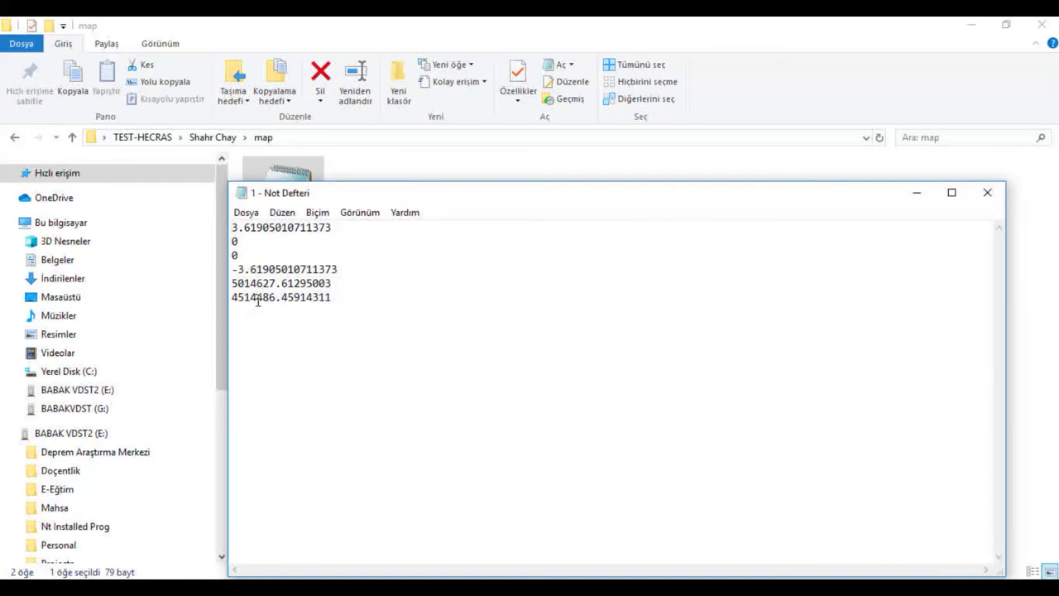
pyautogui.moveTo(399, 192); pyautogui.dragTo(395, 109)
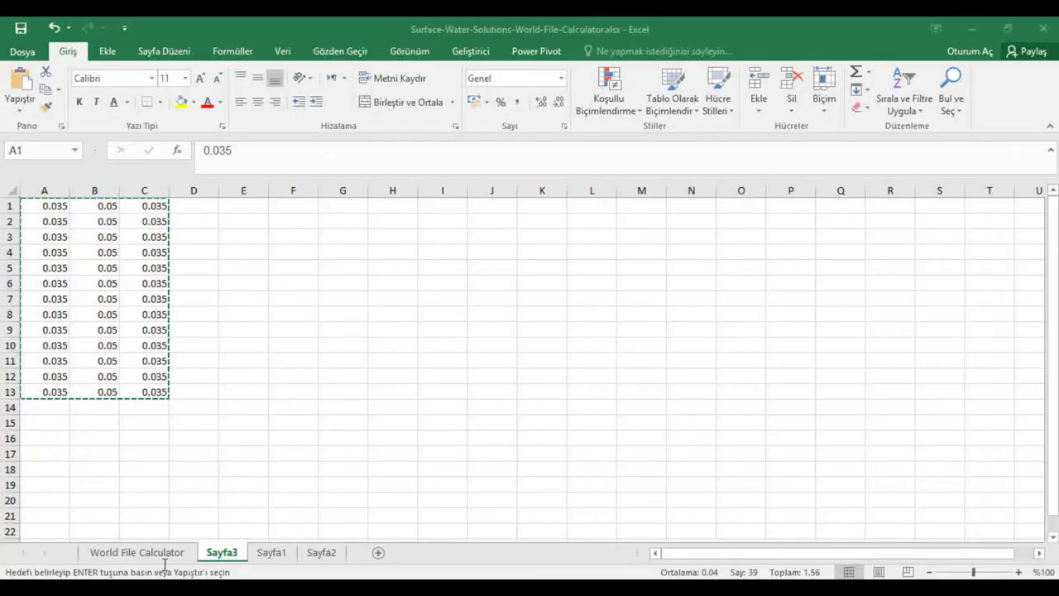
# Show the World File Calculator sheet in the Surface-Water-Solutions-World-File-Calculator workbook in Excel
pyautogui.click(166, 553)
pyautogui.click(503, 432)
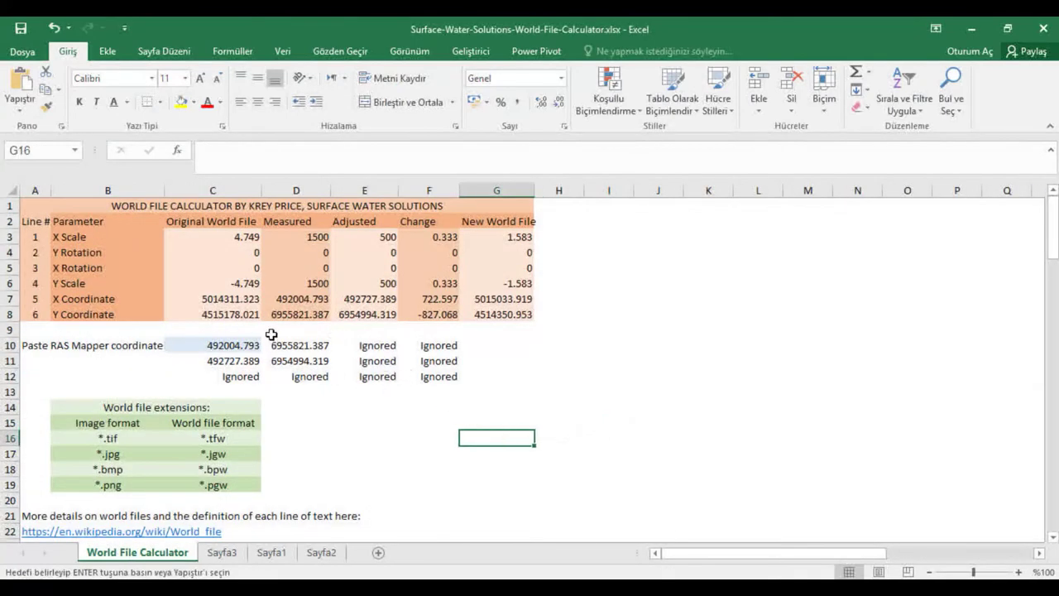
# Open the Su Mü. Bilgi. Uyg. blog page in a new browser tab and examine its HEC-RAS links on correcting Google satellite map shifts
pyautogui.hotkey('alt', 'Tab')
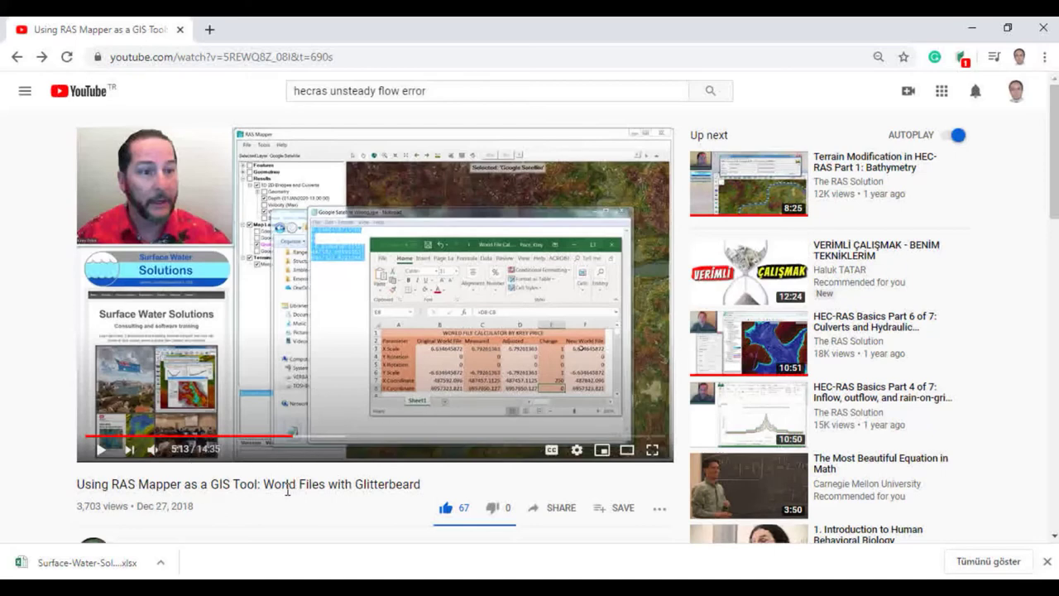
pyautogui.click(210, 29)
pyautogui.write('dr')
pyautogui.press('Return')
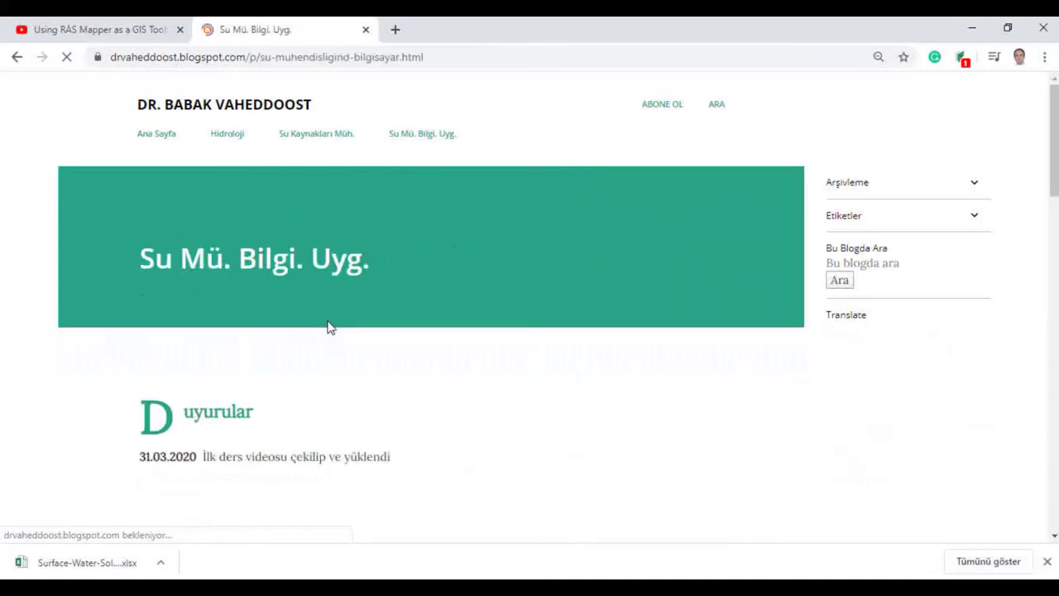
pyautogui.scroll(-8, 328, 326)
pyautogui.scroll(-3, 324, 277)
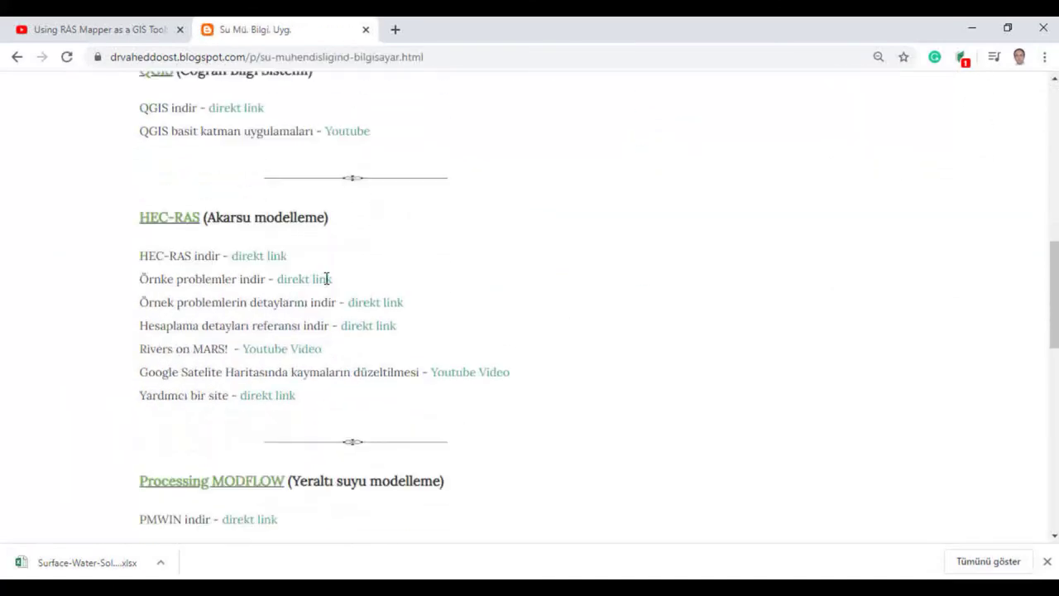
pyautogui.moveTo(196, 212); pyautogui.dragTo(432, 225)
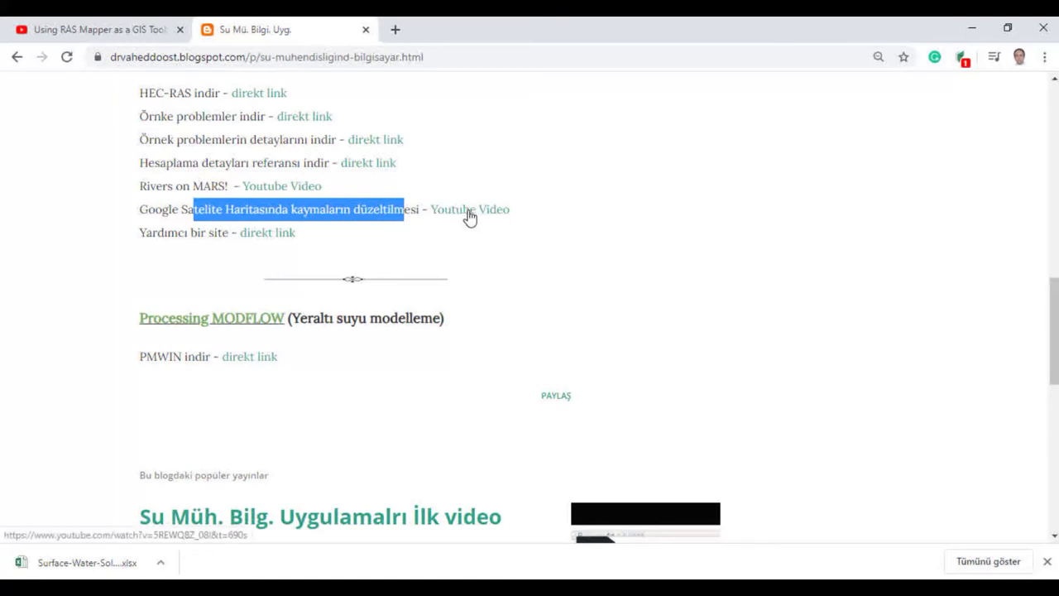
pyautogui.moveTo(151, 238); pyautogui.dragTo(198, 237)
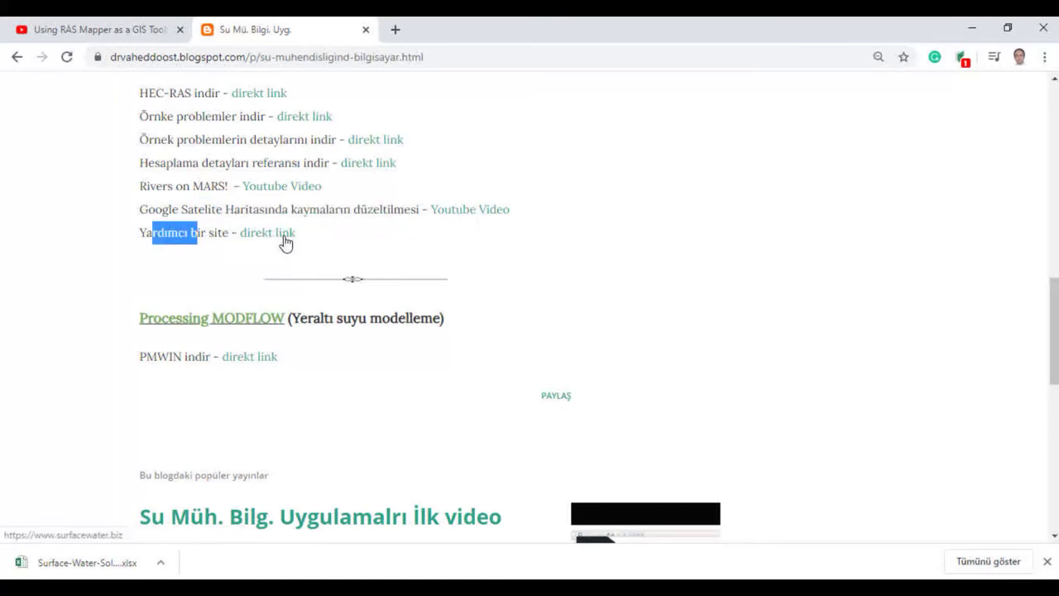
# Read the description of the RAS Mapper world files video on YouTube for the spreadsheet's download source
pyautogui.click(157, 30)
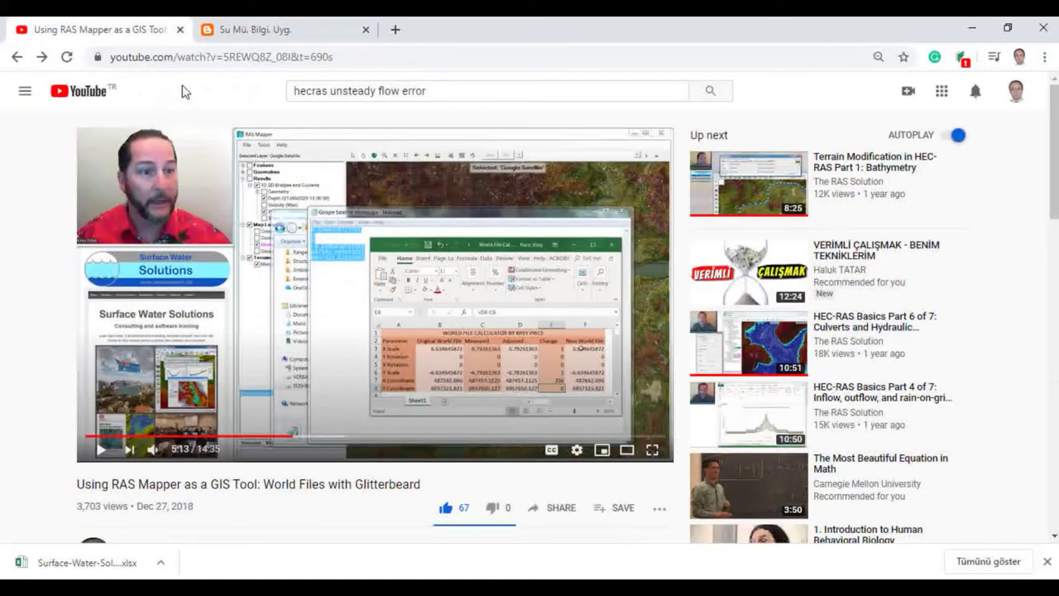
pyautogui.scroll(-5, 244, 199)
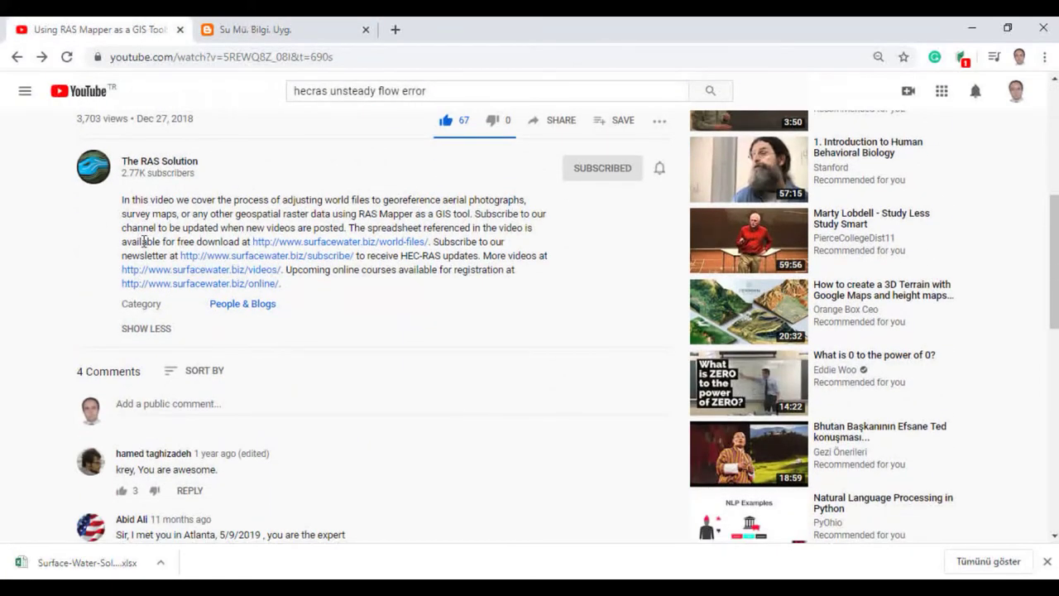
pyautogui.moveTo(418, 228); pyautogui.dragTo(470, 224)
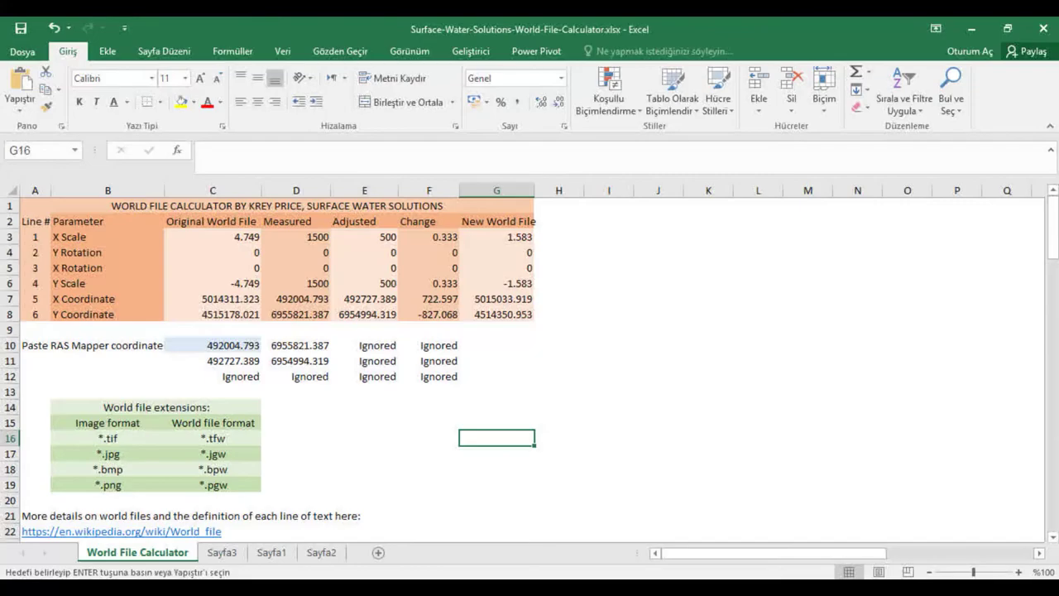
# Copy all six lines of the world file from Notepad into the Original World File column of the Excel calculator, starting at C3
pyautogui.hotkey('alt', 'Tab')
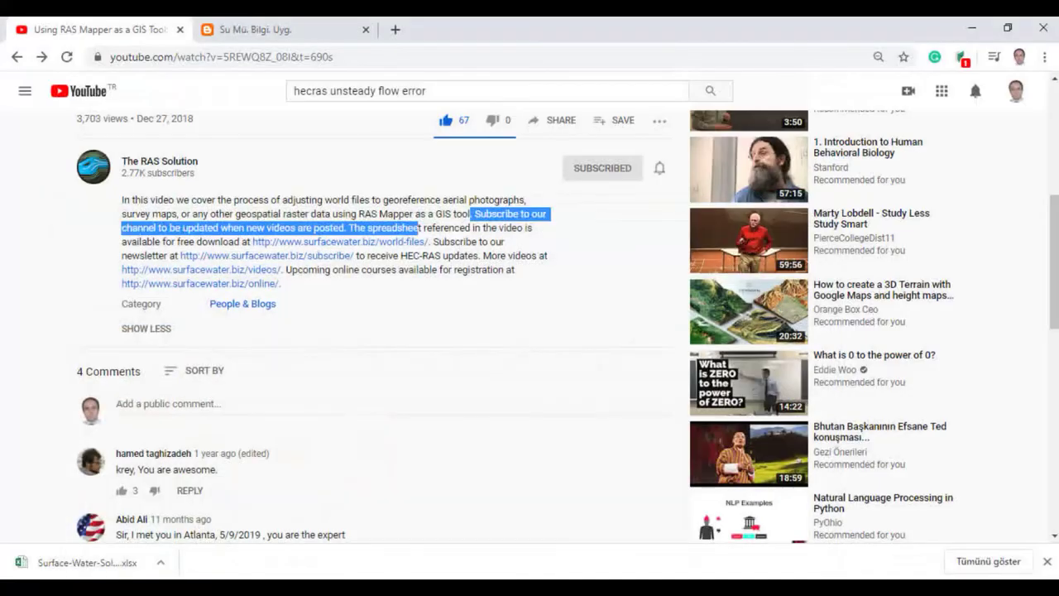
pyautogui.moveTo(438, 587)
pyautogui.click(492, 542)
pyautogui.moveTo(345, 230); pyautogui.dragTo(206, 153)
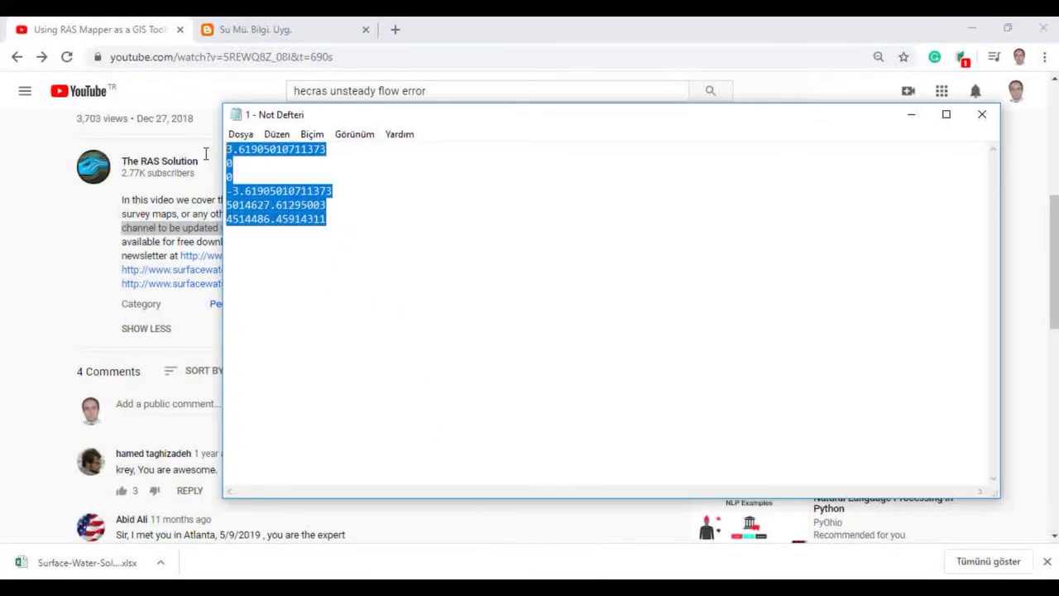
pyautogui.rightClick(278, 166)
pyautogui.click(310, 210)
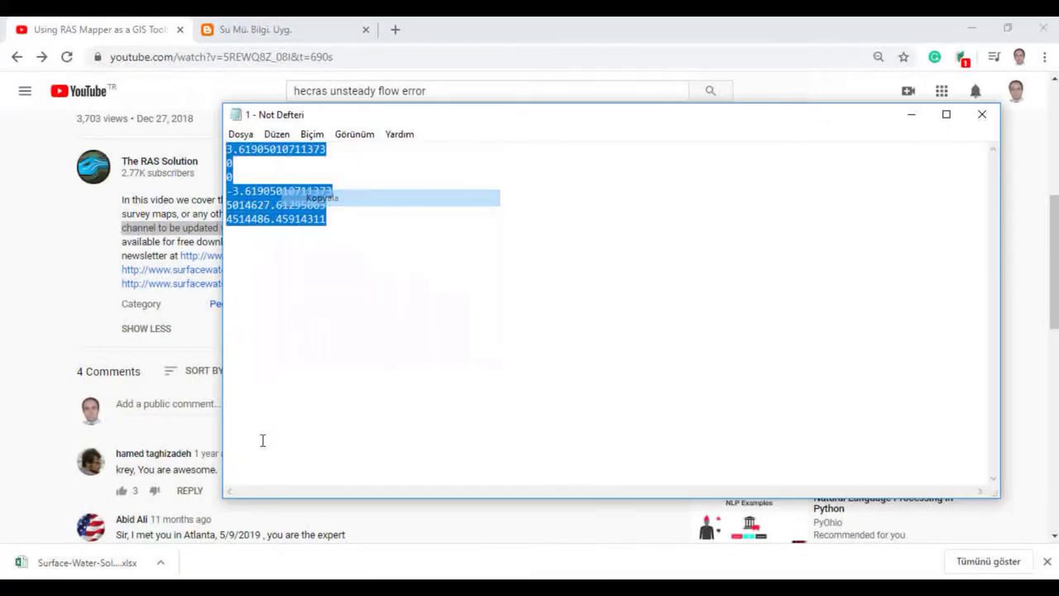
pyautogui.hotkey('alt', 'Tab')
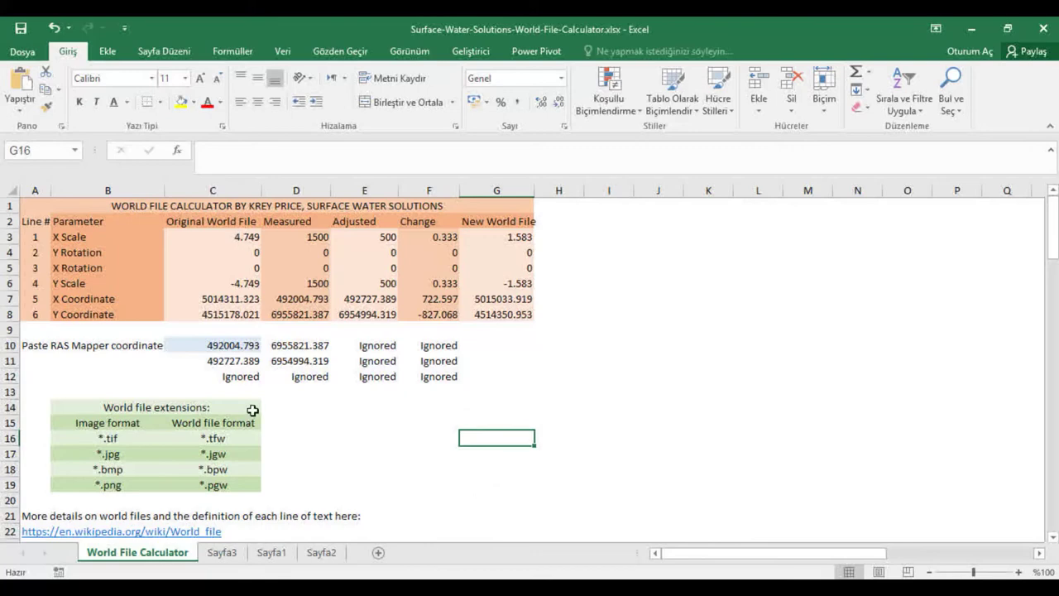
pyautogui.click(232, 234)
pyautogui.hotkey('ctrl', 'v')
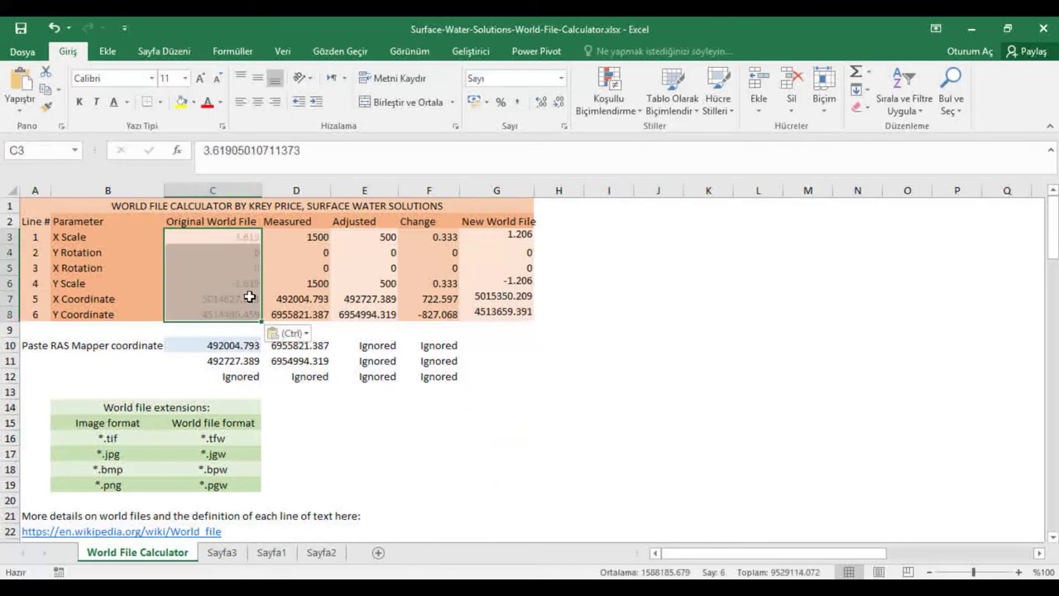
# Set the Change values to 1 for the X and Y scales and 0 for the X and Y coordinates
pyautogui.click(441, 238)
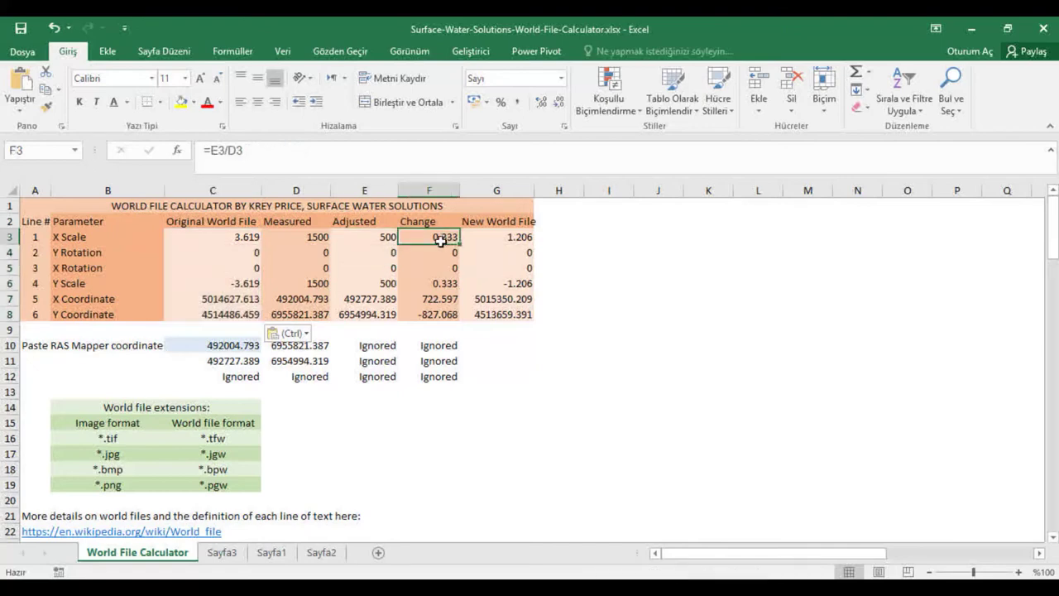
pyautogui.write('1')
pyautogui.click(442, 284)
pyautogui.write('1')
pyautogui.press('Return')
pyautogui.write('0')
pyautogui.press('Return')
pyautogui.write('0')
pyautogui.click(551, 393)
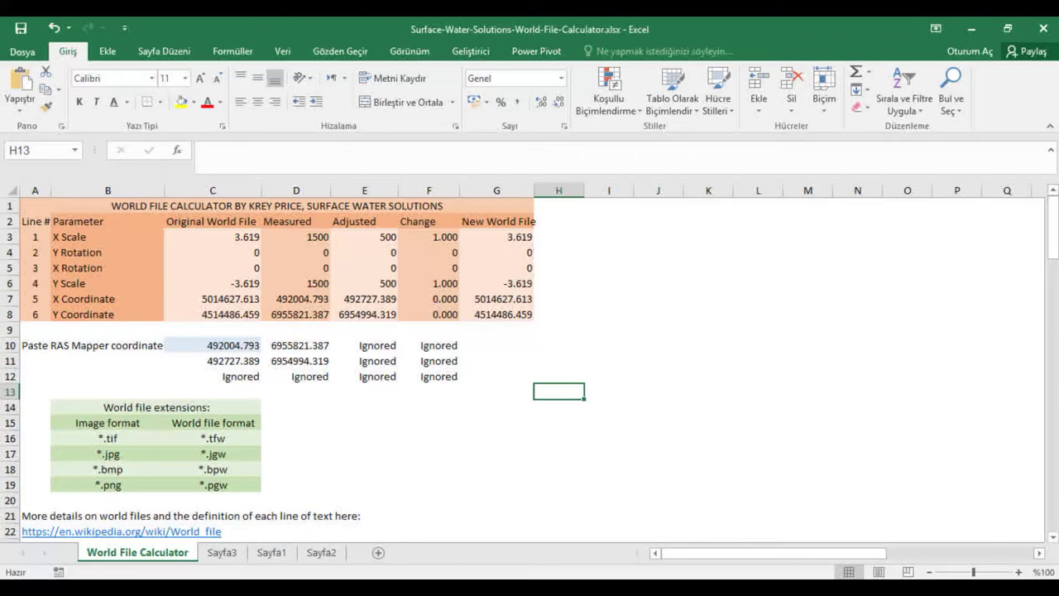
# In RAS Mapper, measure a line from the road crossing on the city's river corridor to the Shahr Chay reach between cross sections 2705 and 2095
pyautogui.hotkey('alt', 'Tab')
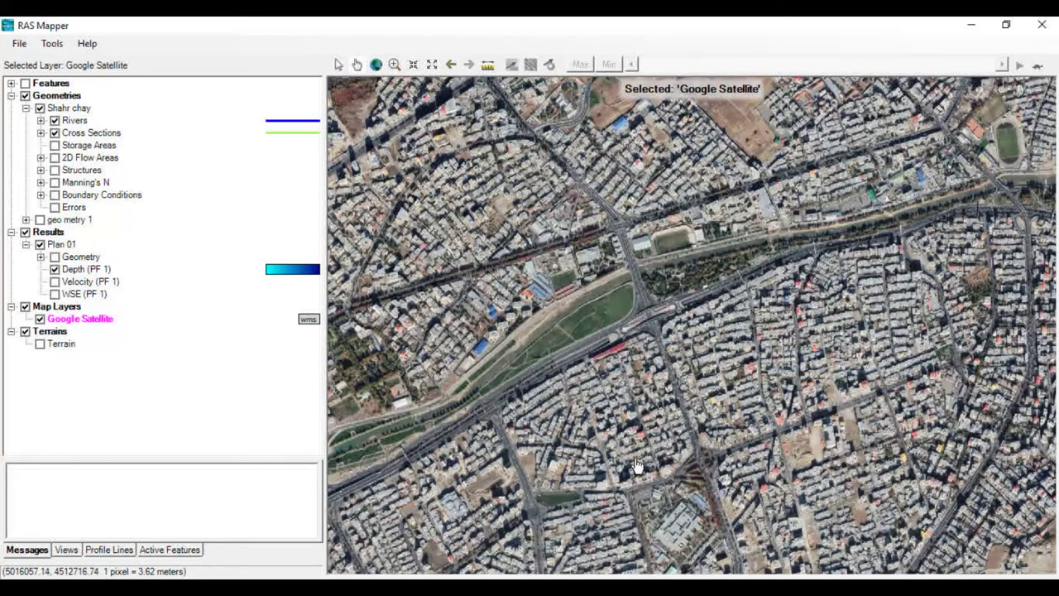
pyautogui.scroll(-3, 556, 248)
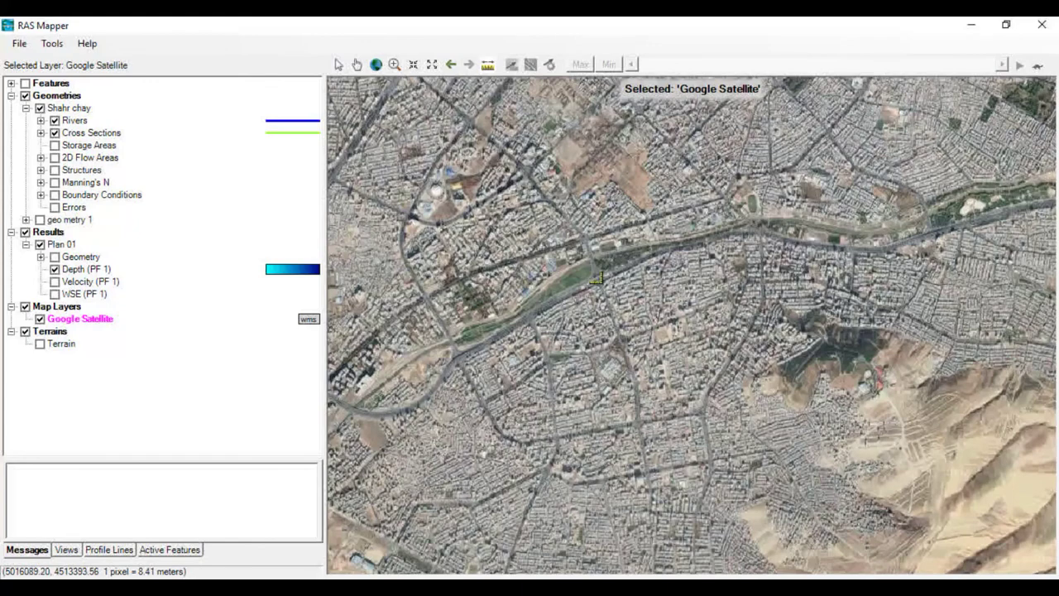
pyautogui.click(588, 260)
pyautogui.scroll(-1, 584, 370)
pyautogui.scroll(2, 590, 295)
pyautogui.scroll(-4, 590, 294)
pyautogui.scroll(-1, 542, 365)
pyautogui.scroll(-1, 539, 391)
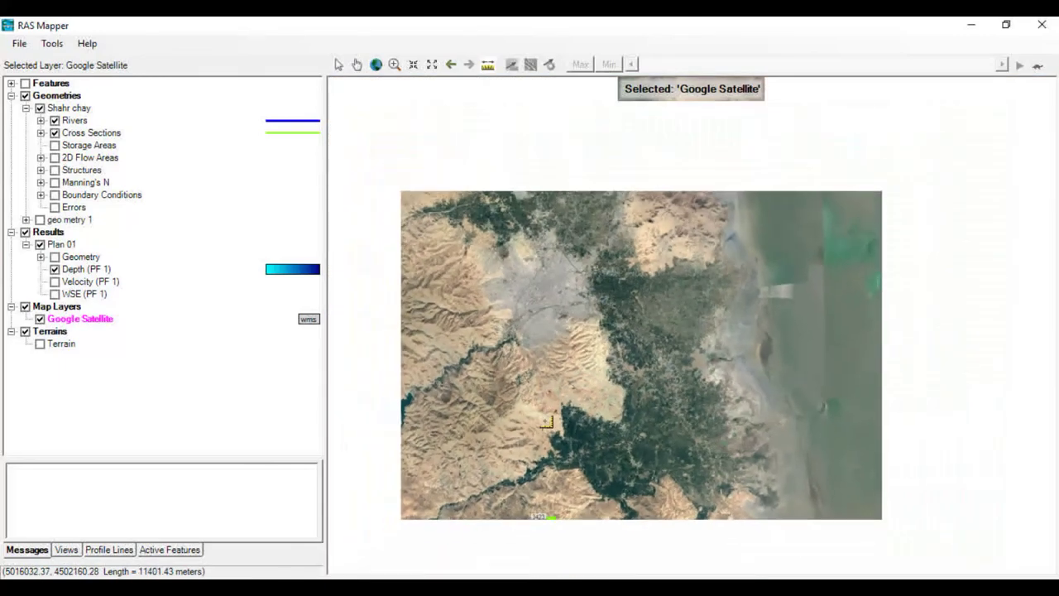
pyautogui.scroll(3, 562, 286)
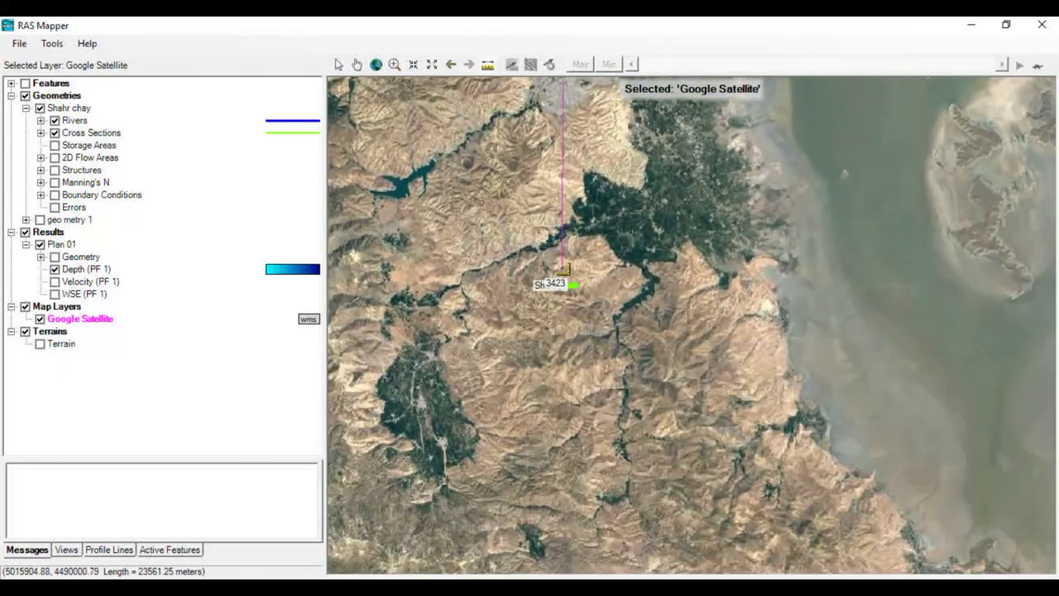
pyautogui.scroll(2, 567, 287)
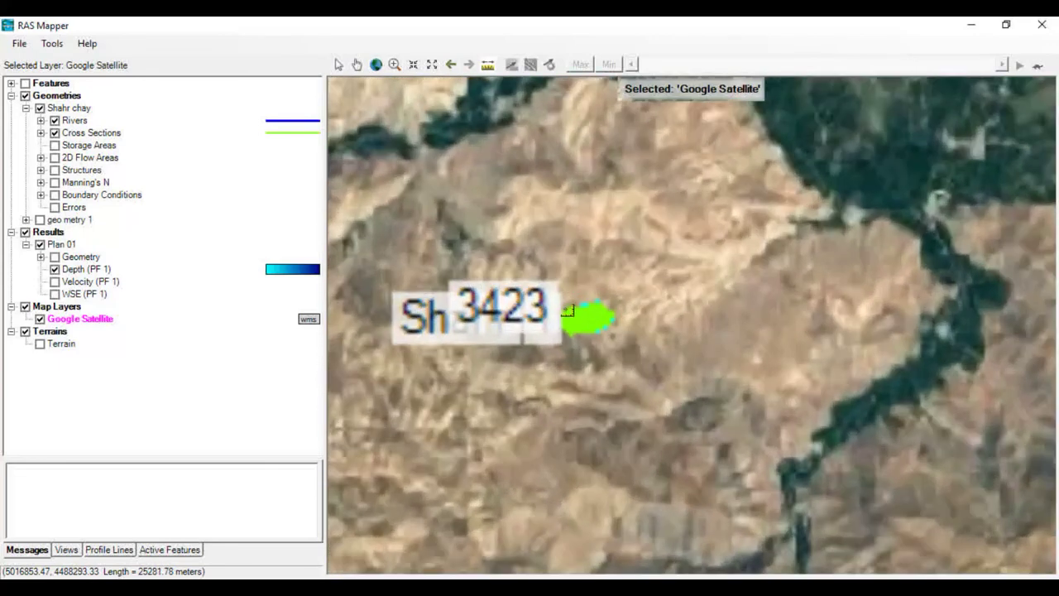
pyautogui.scroll(1, 563, 322)
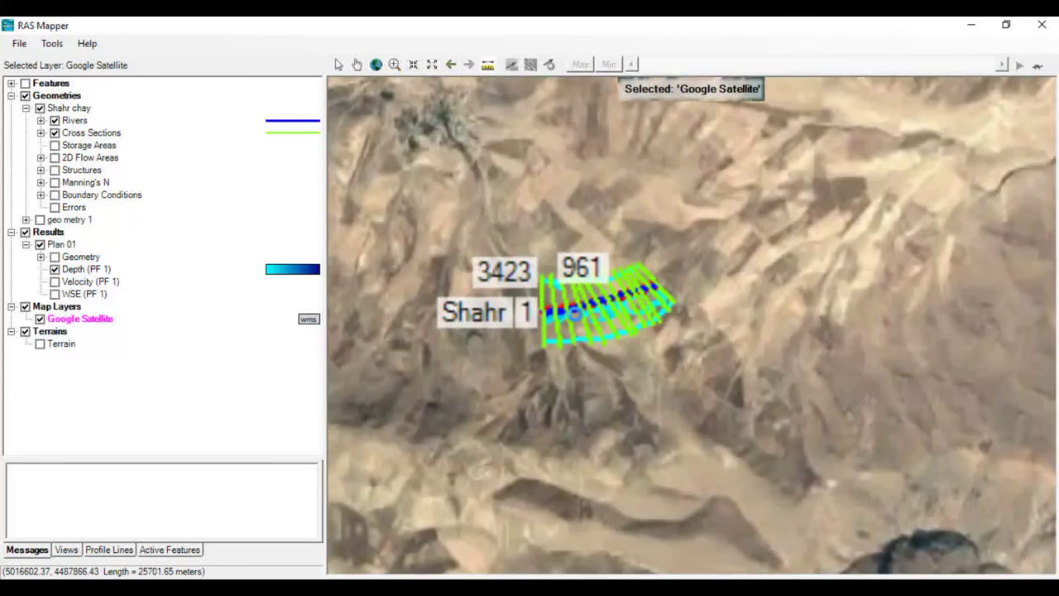
pyautogui.scroll(2, 574, 313)
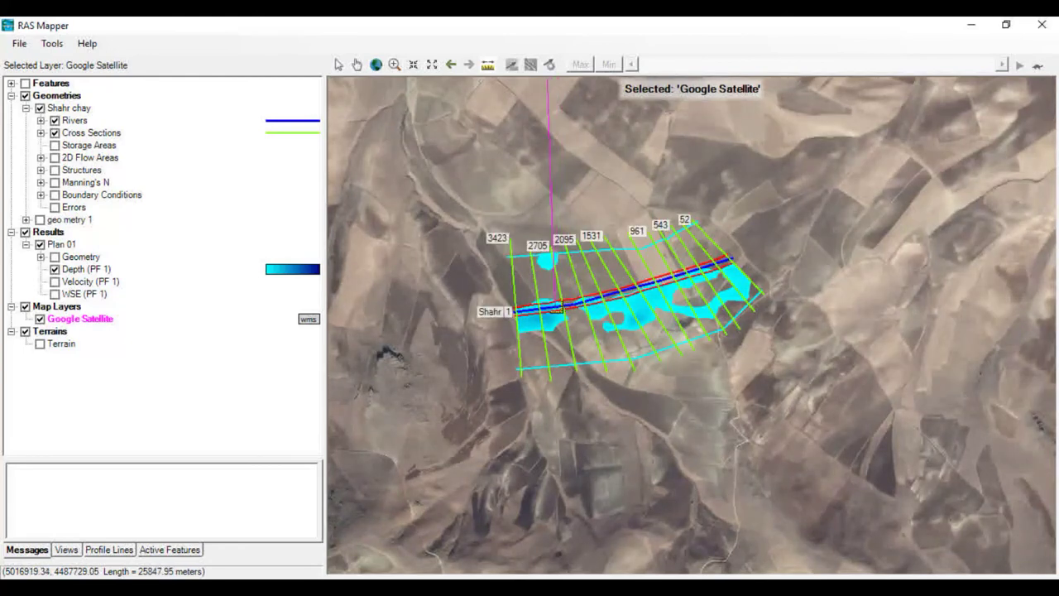
pyautogui.rightClick(557, 310)
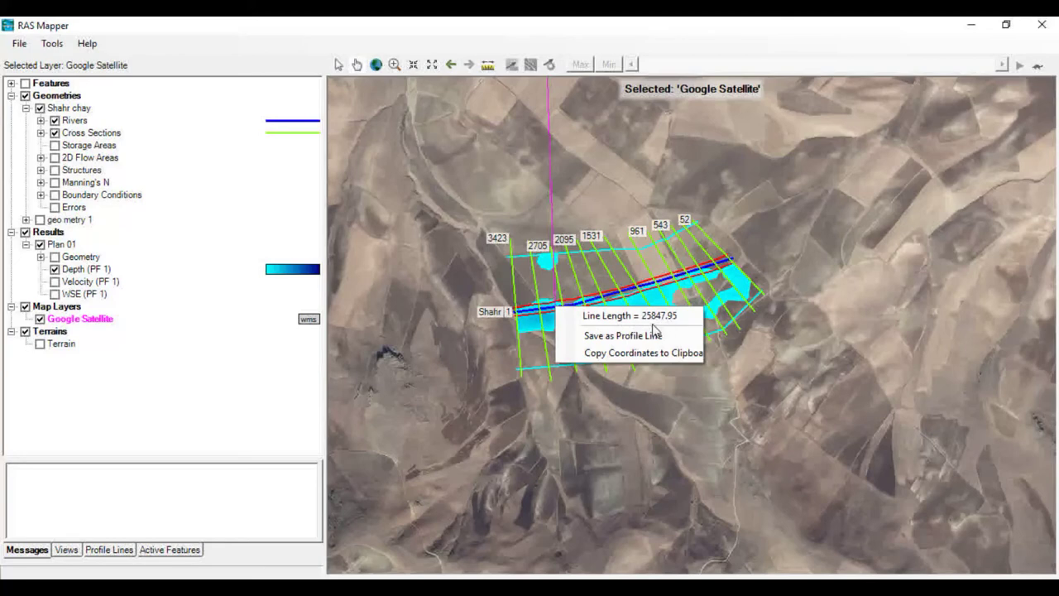
pyautogui.click(672, 322)
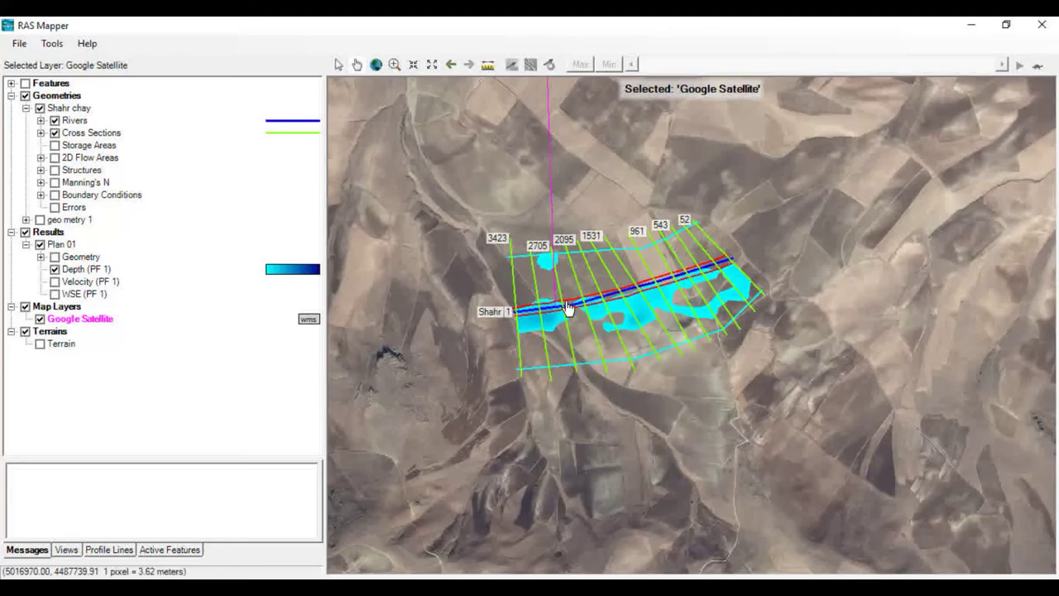
# In the Excel world file calculator, set the Change value for the Y Coordinate to -25847.95
pyautogui.click(438, 590)
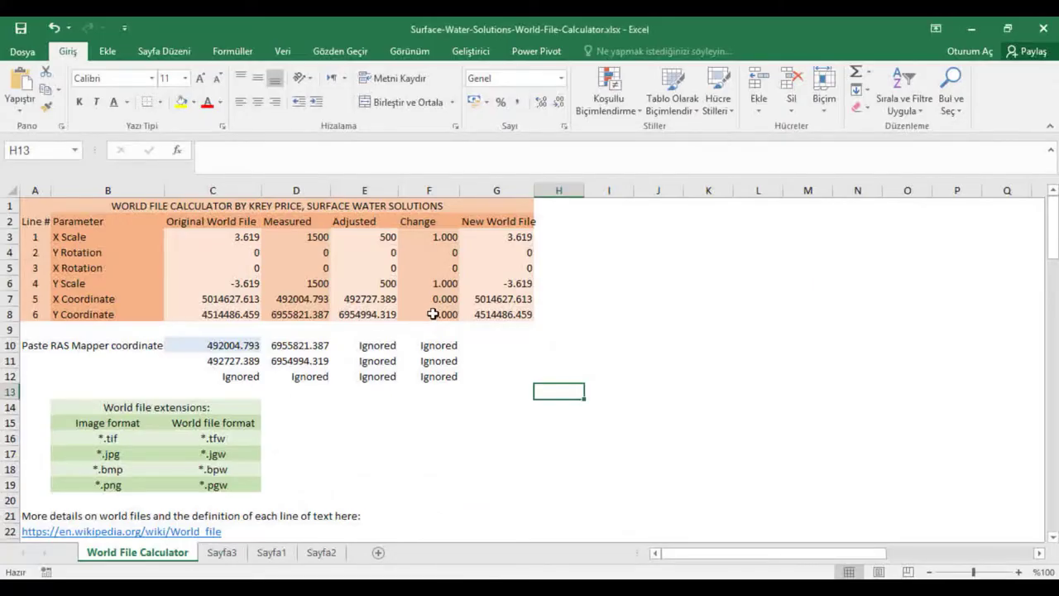
pyautogui.click(432, 314)
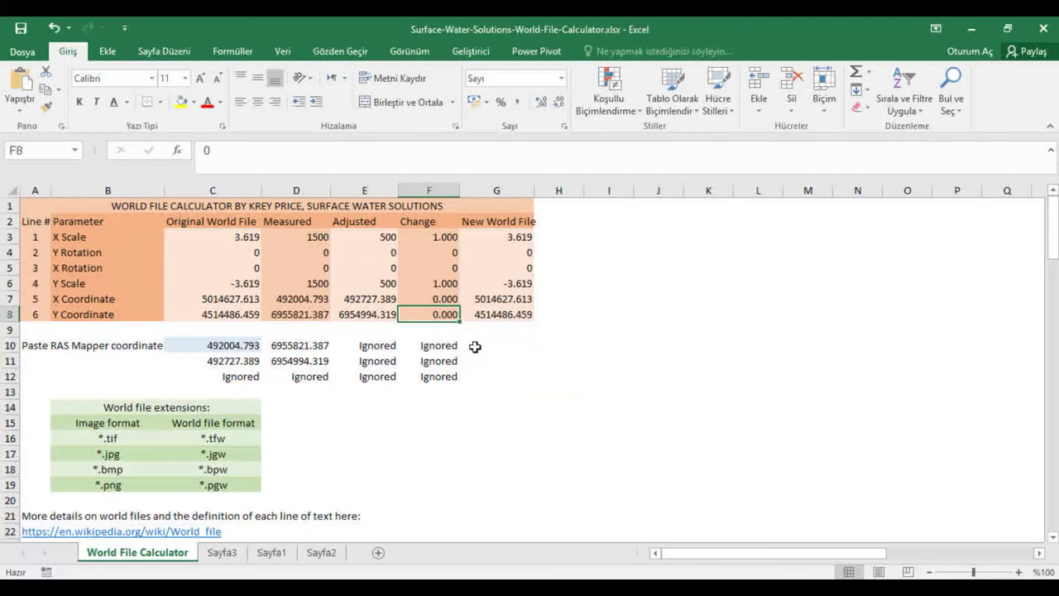
pyautogui.write('-25847.95')
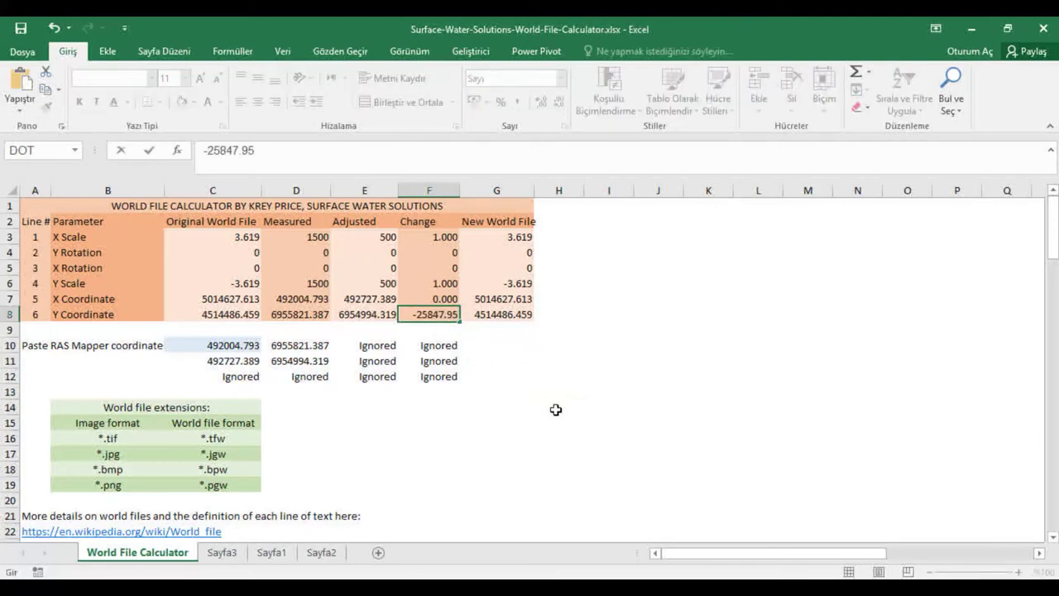
pyautogui.click(555, 410)
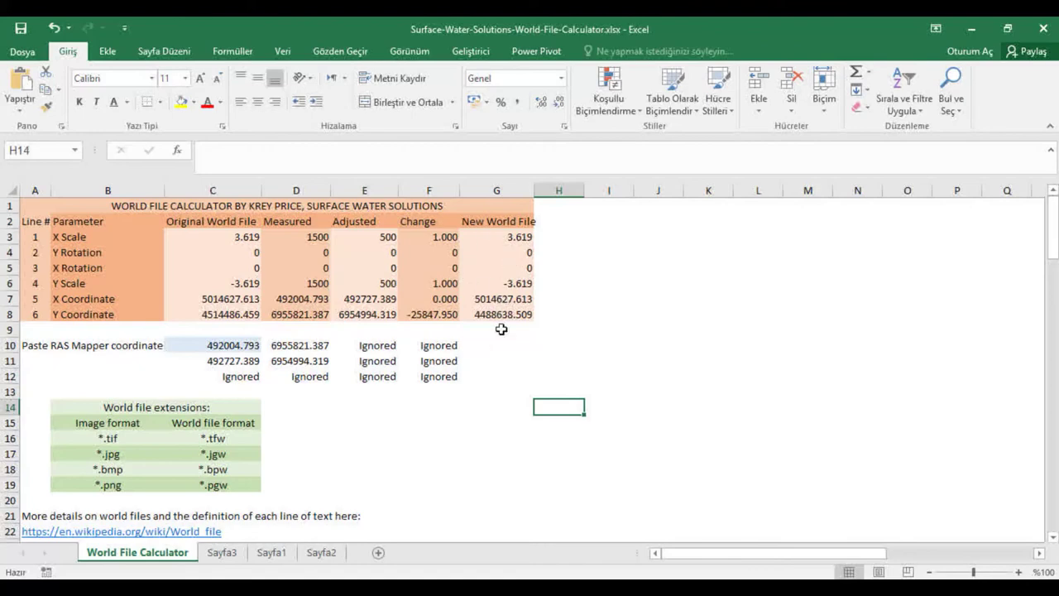
# Replace all six lines of world file 1 in Notepad with the calculator's New World File values from G3:G8 and save it
pyautogui.moveTo(500, 315); pyautogui.dragTo(505, 237)
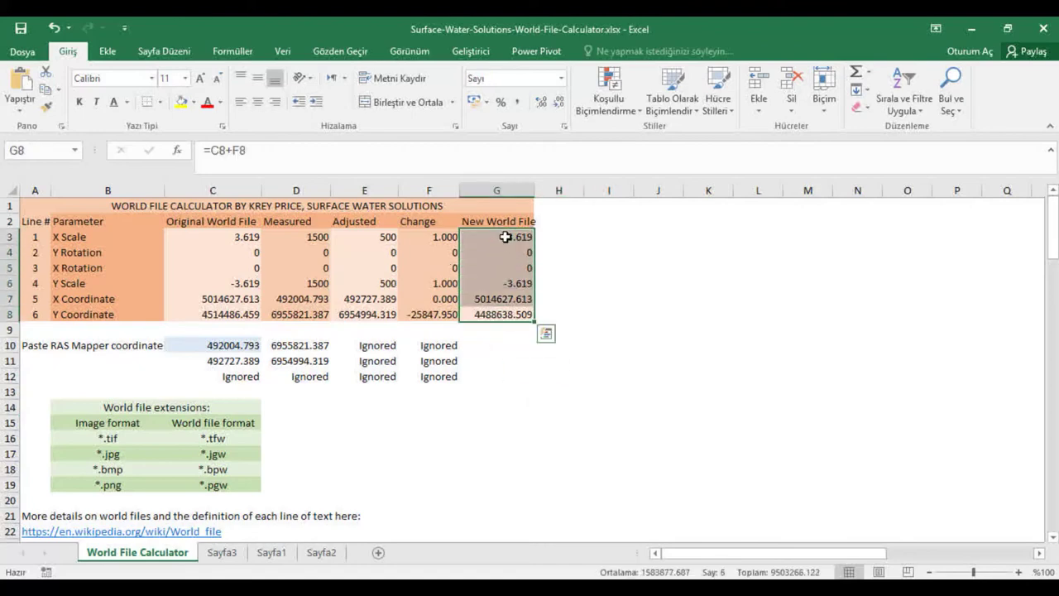
pyautogui.hotkey('ctrl', 'c')
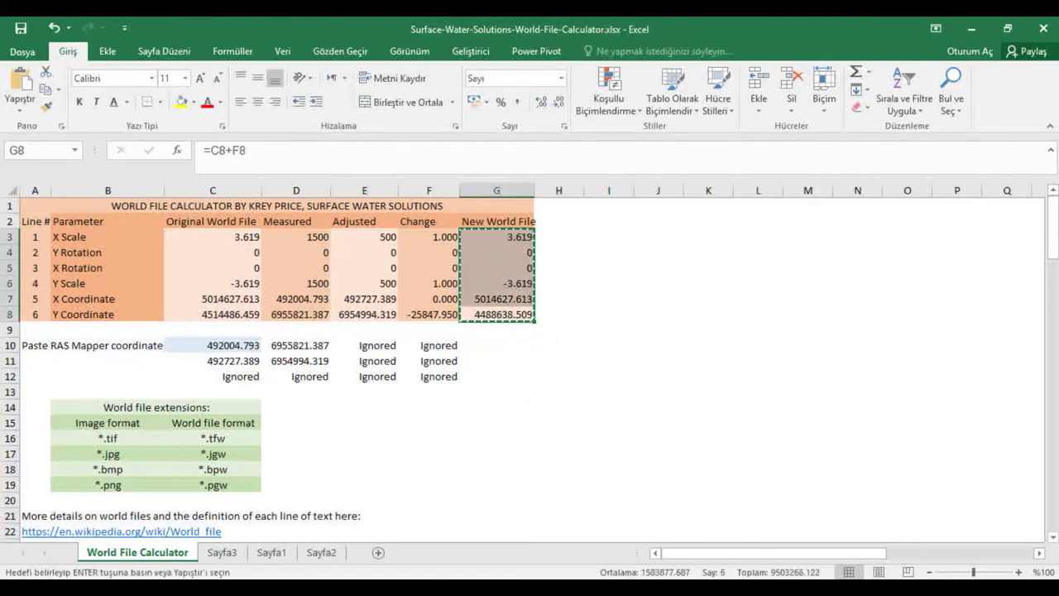
pyautogui.moveTo(437, 589)
pyautogui.click(492, 538)
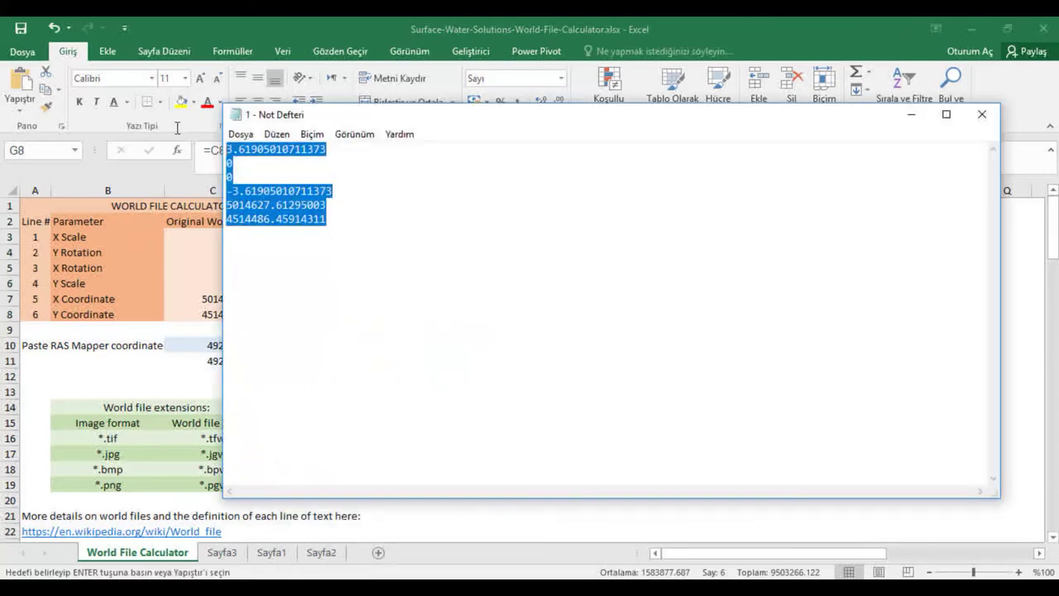
pyautogui.hotkey('ctrl', 'v')
pyautogui.click(241, 134)
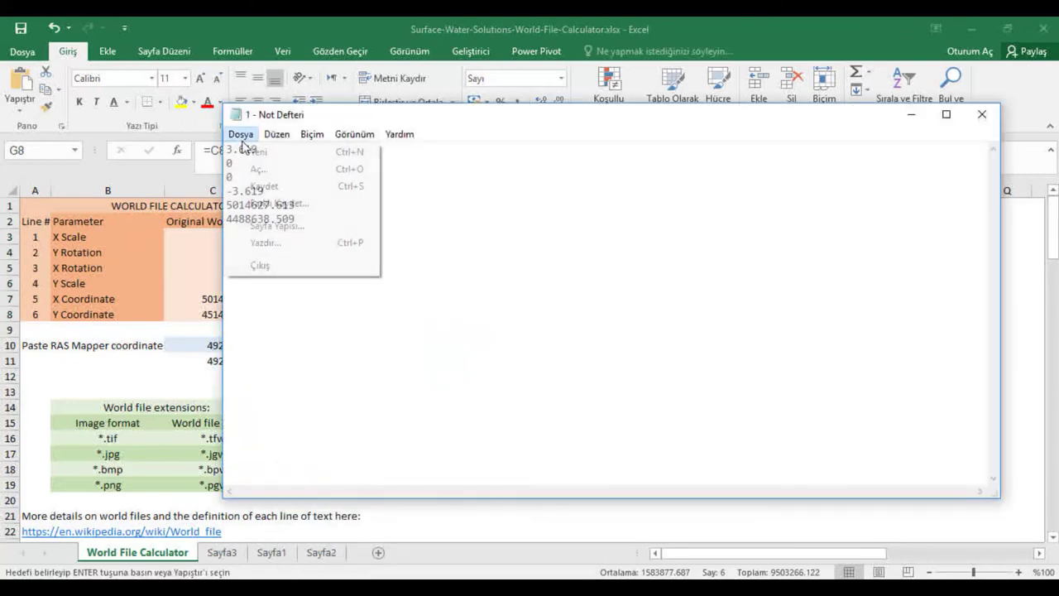
pyautogui.click(265, 186)
pyautogui.click(982, 114)
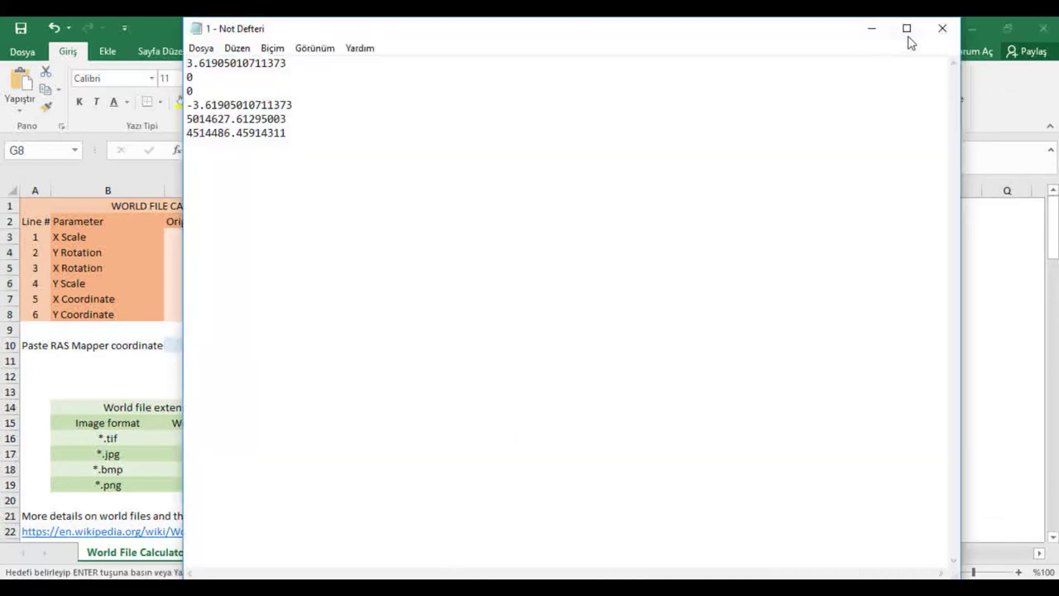
pyautogui.click(941, 28)
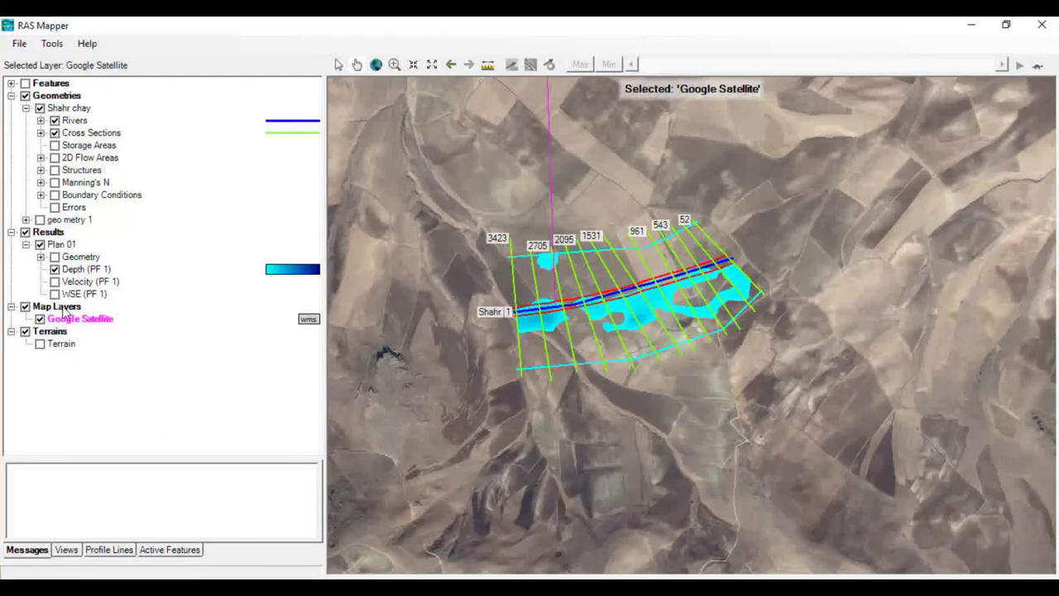
# In RAS Mapper, hide Google Satellite and add the JPG image 1 from the map folder as an existing map layer, using the Other file type
pyautogui.click(57, 307)
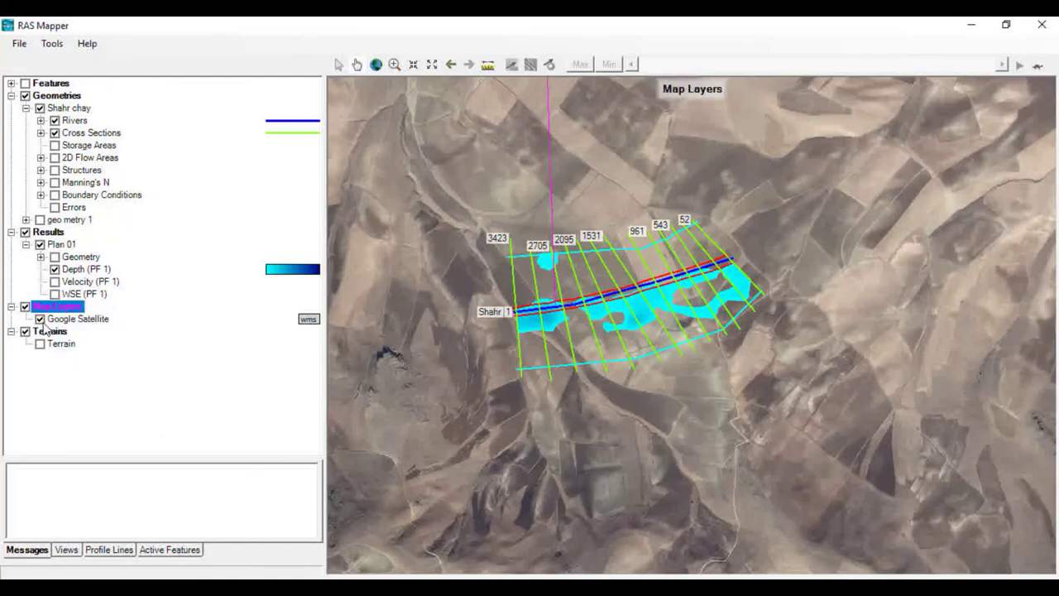
pyautogui.click(40, 319)
pyautogui.rightClick(52, 306)
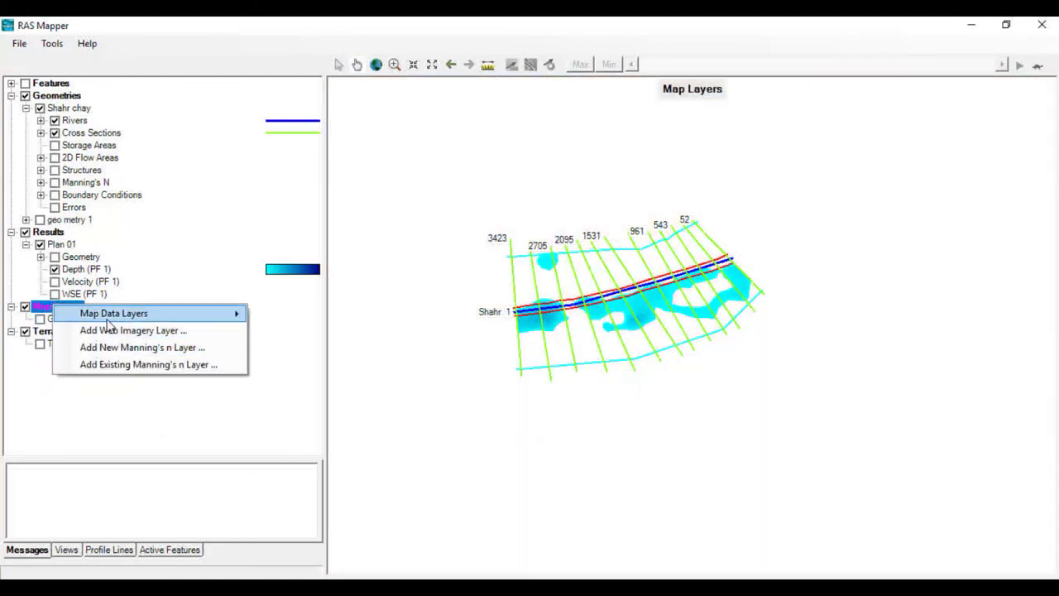
pyautogui.moveTo(95, 319)
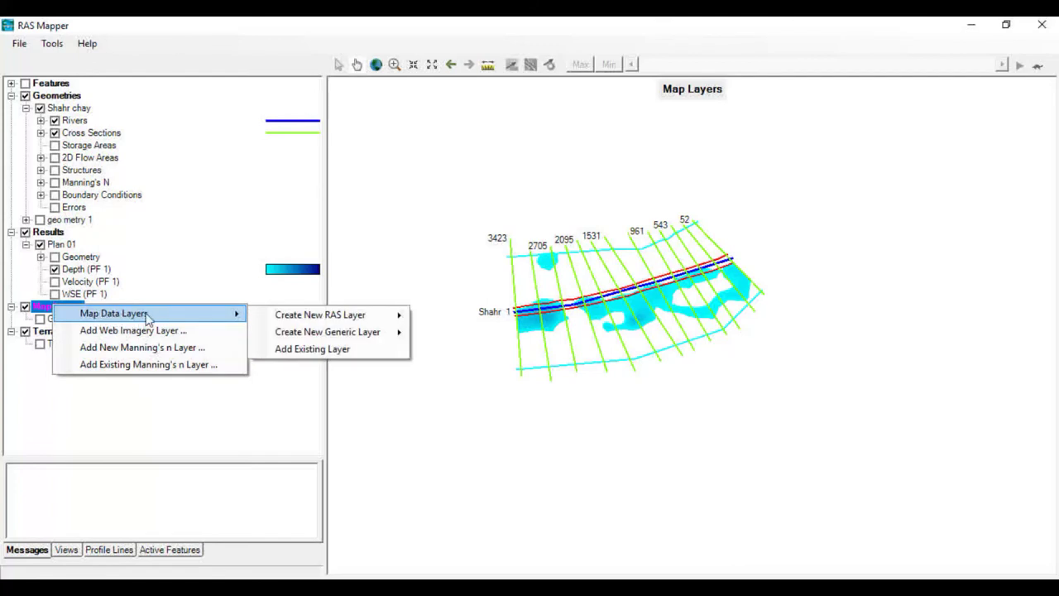
pyautogui.click(348, 355)
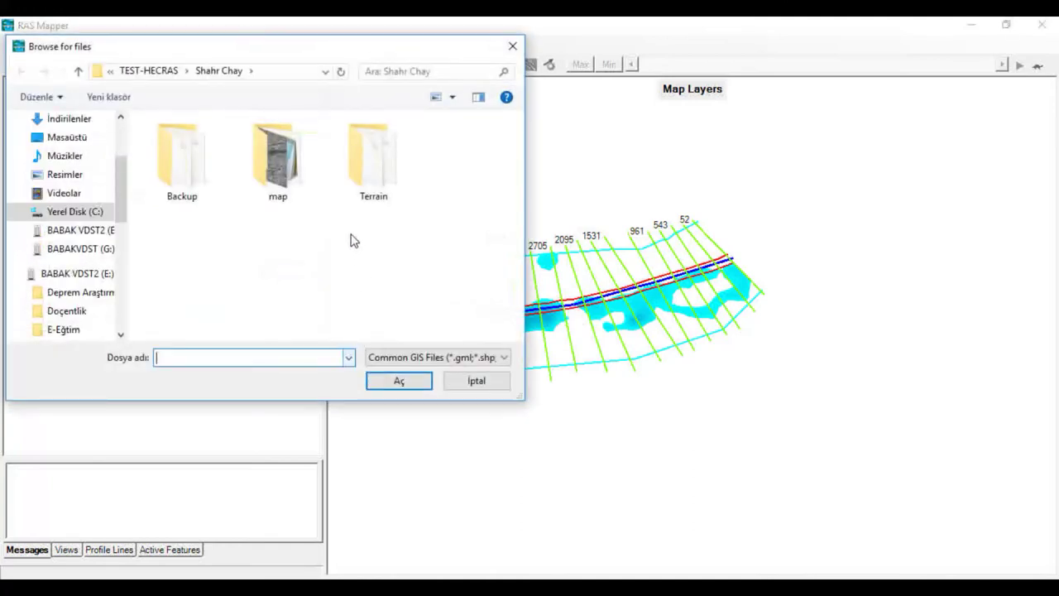
pyautogui.doubleClick(278, 157)
pyautogui.click(471, 357)
pyautogui.click(468, 398)
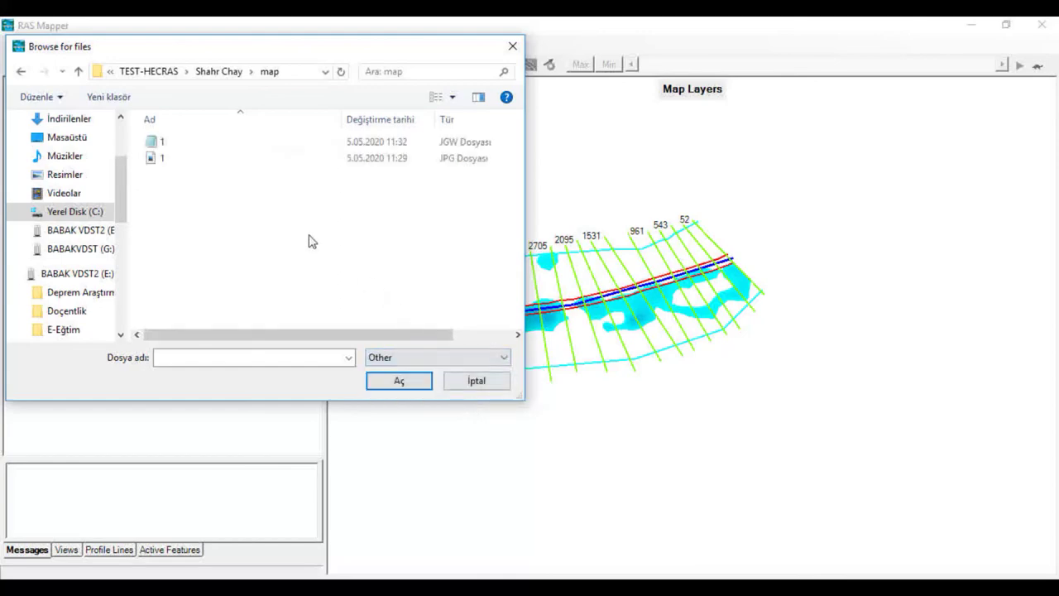
pyautogui.doubleClick(161, 159)
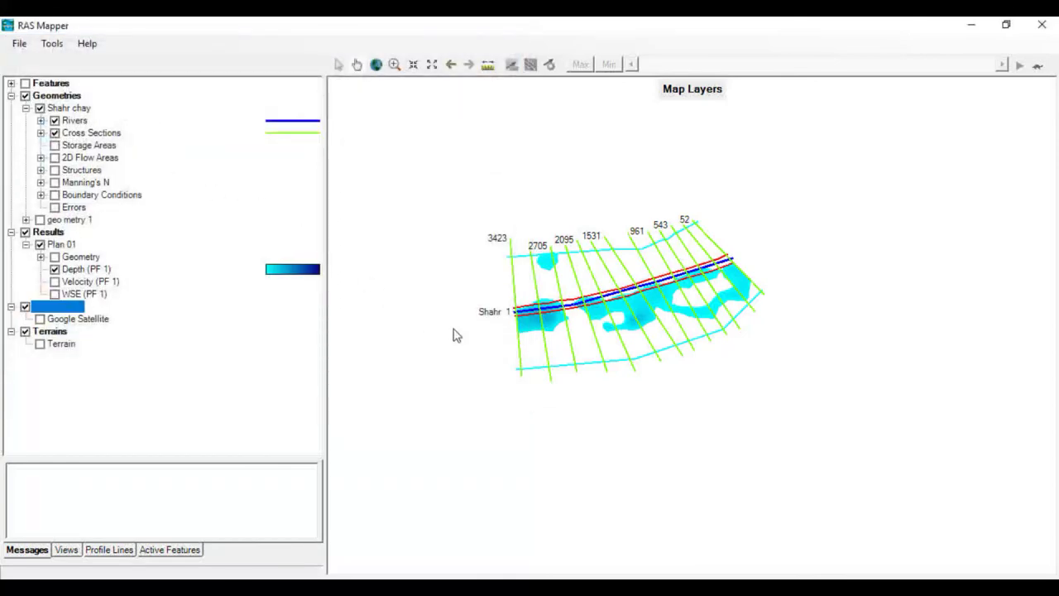
# Check the image's alignment and measure the vertical offset from its river channel near cross section 52 to the reach's centerline
pyautogui.scroll(2, 583, 286)
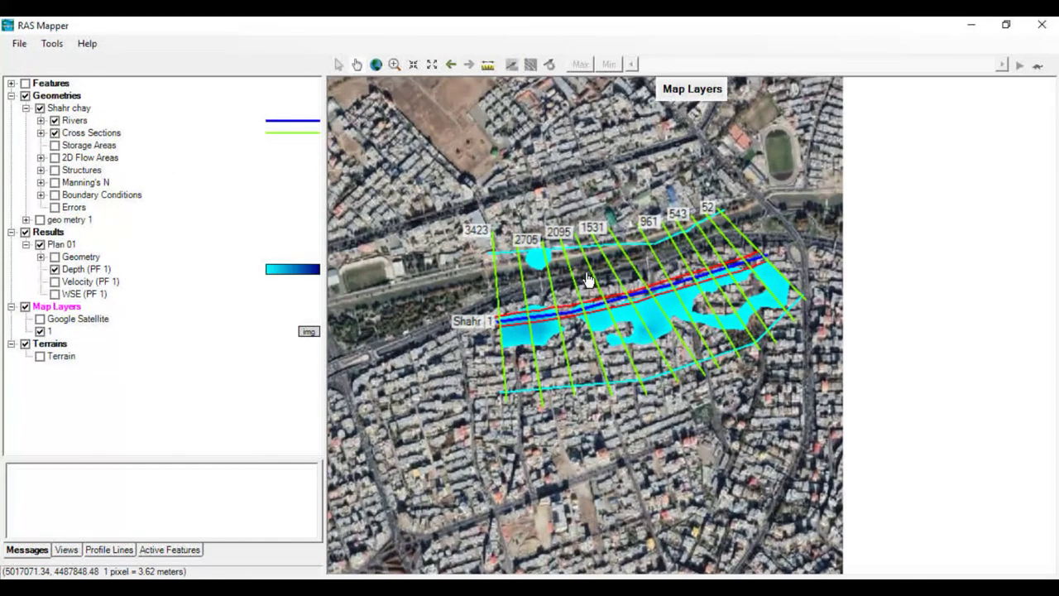
pyautogui.scroll(2, 584, 281)
pyautogui.scroll(2, 543, 155)
pyautogui.scroll(2, 539, 154)
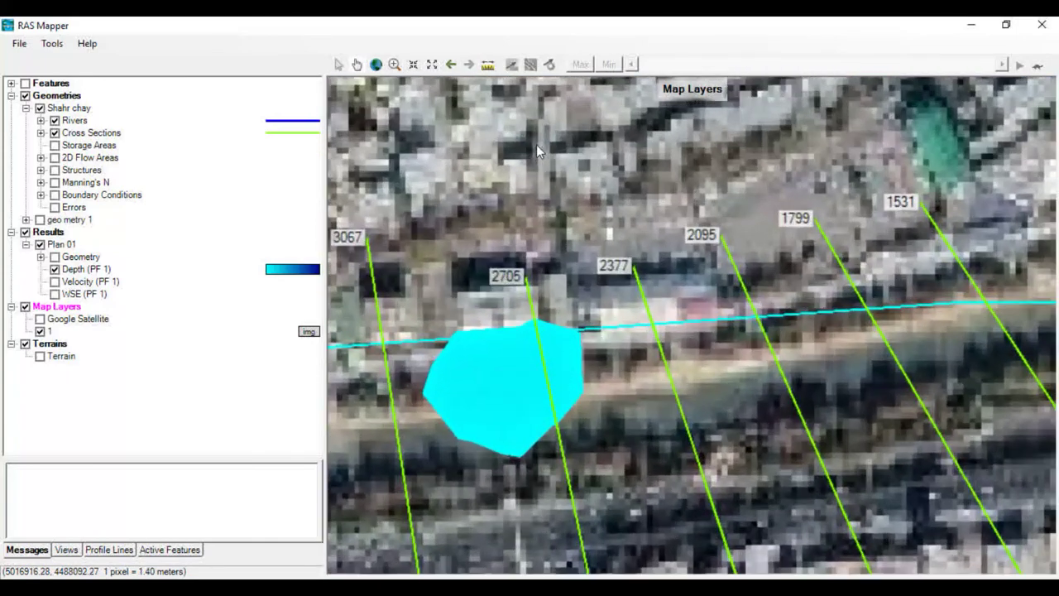
pyautogui.scroll(-4, 537, 147)
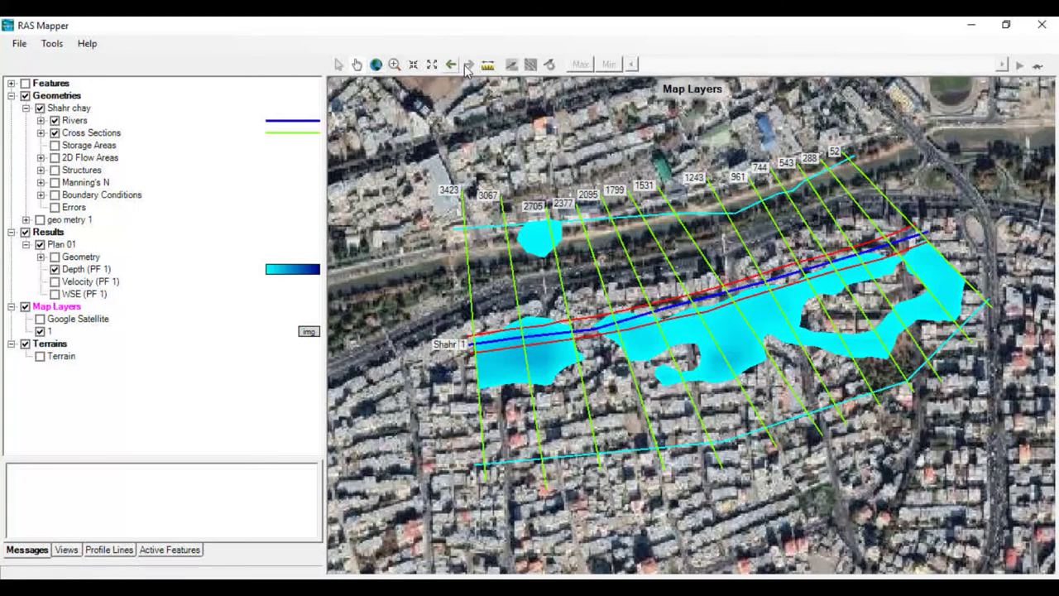
pyautogui.click(907, 158)
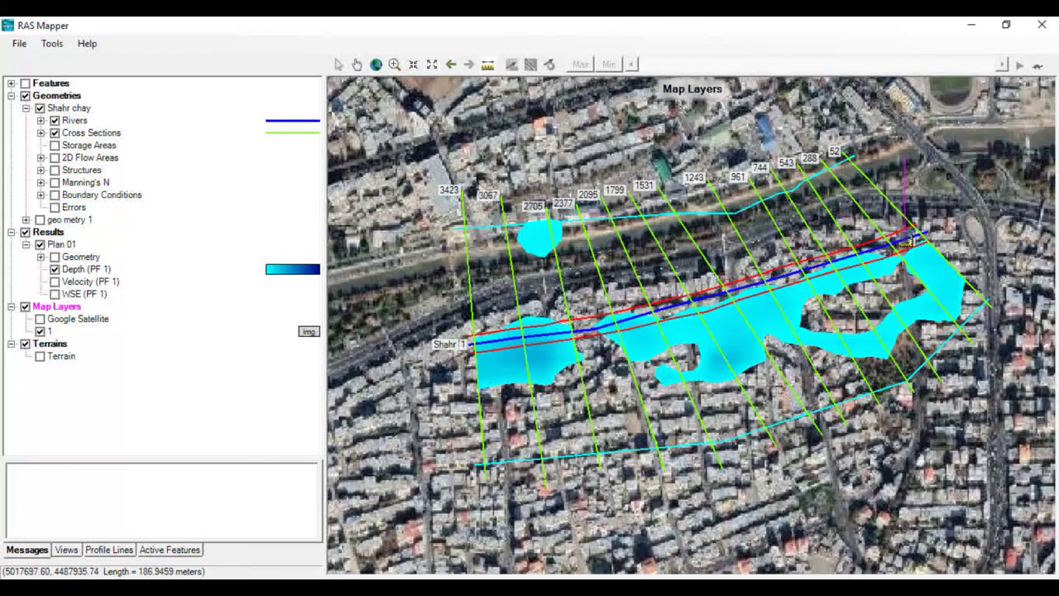
pyautogui.doubleClick(908, 242)
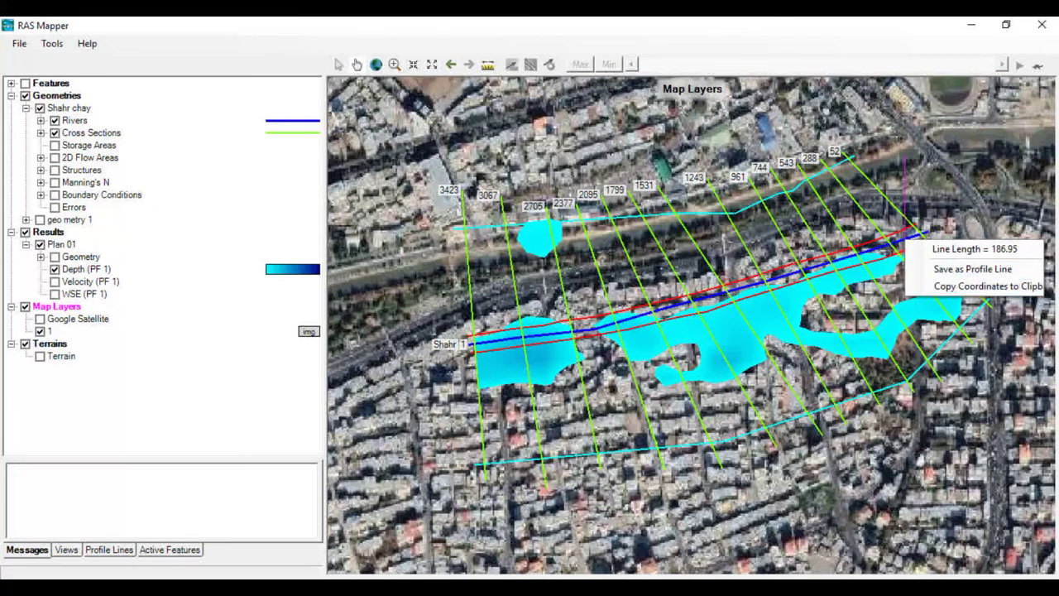
pyautogui.press('Escape')
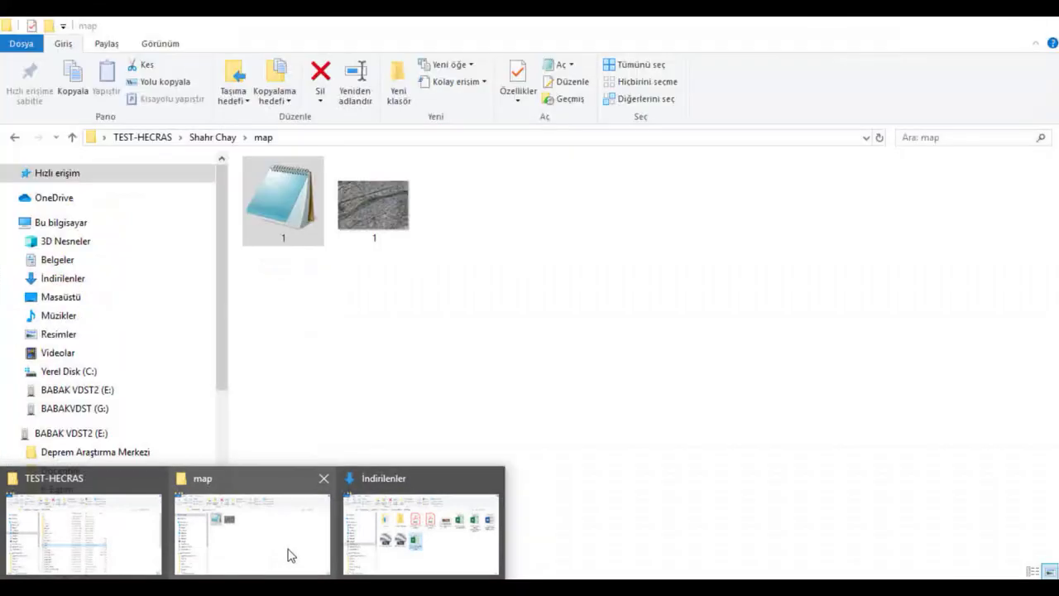
# Open world file 1 from the map folder and copy its six lines into the Excel calculator's Original World File column, starting at C3
pyautogui.click(286, 555)
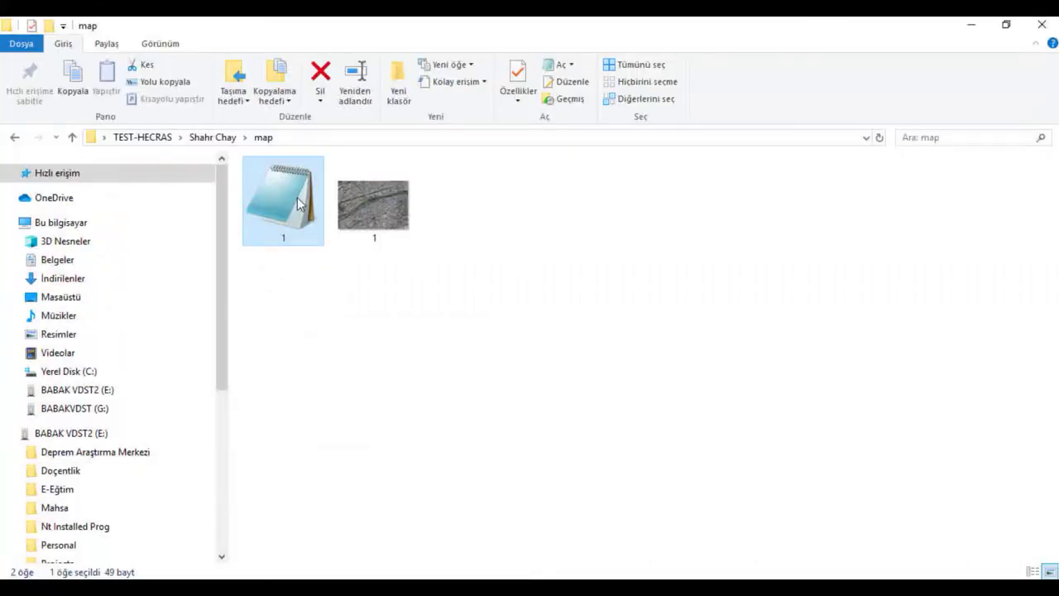
pyautogui.doubleClick(299, 203)
pyautogui.moveTo(294, 218); pyautogui.dragTo(218, 137)
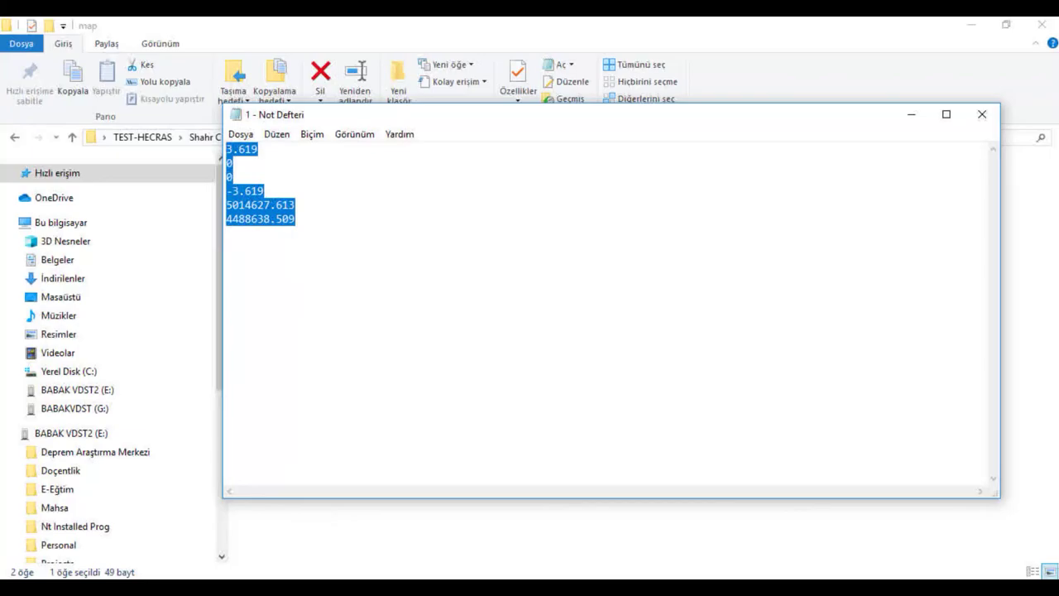
pyautogui.hotkey('ctrl', 'c')
pyautogui.hotkey('alt', 'Tab')
pyautogui.click(231, 235)
pyautogui.hotkey('ctrl', 'v')
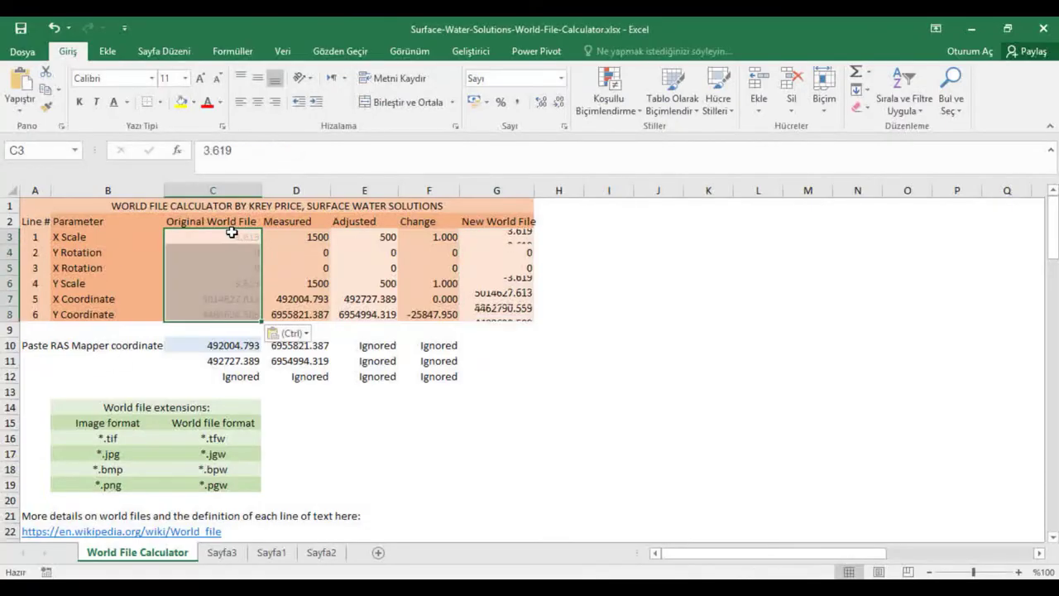
# Set the Change value for the Y Coordinate to -186.95
pyautogui.click(436, 317)
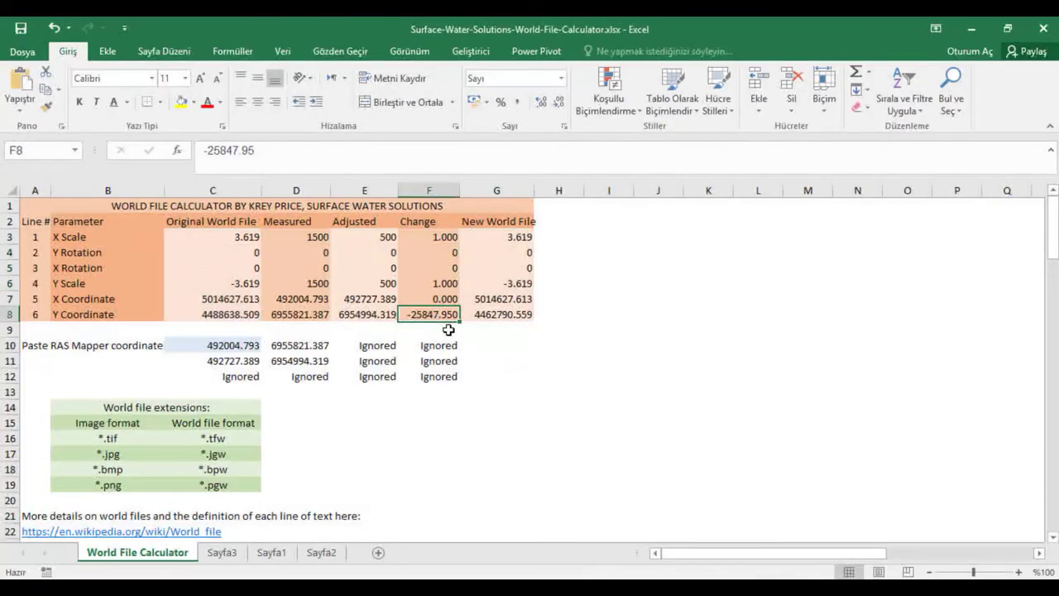
pyautogui.write('-1')
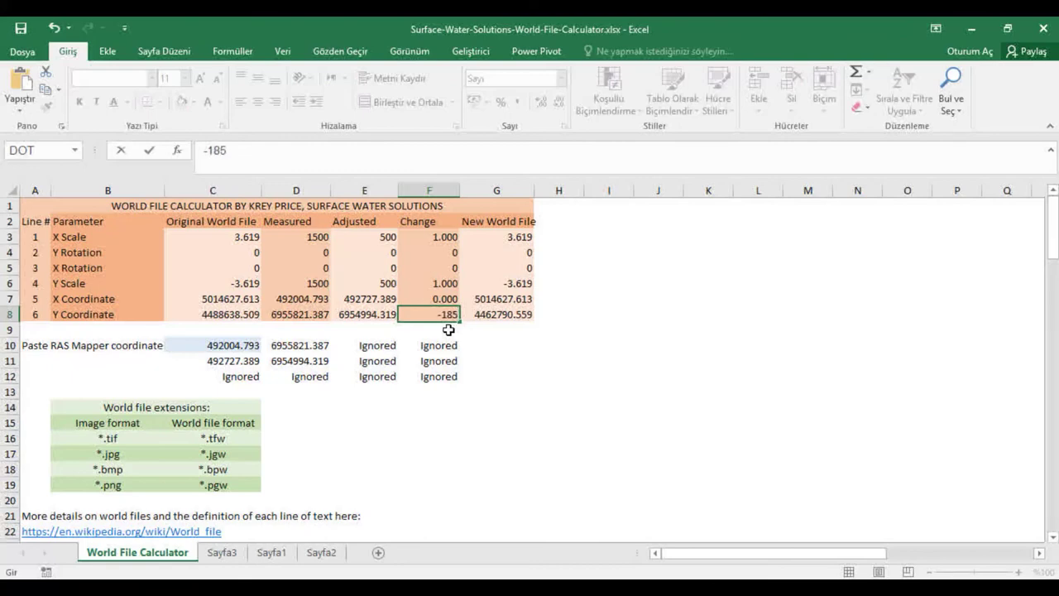
pyautogui.write('86.95')
pyautogui.press('Return')
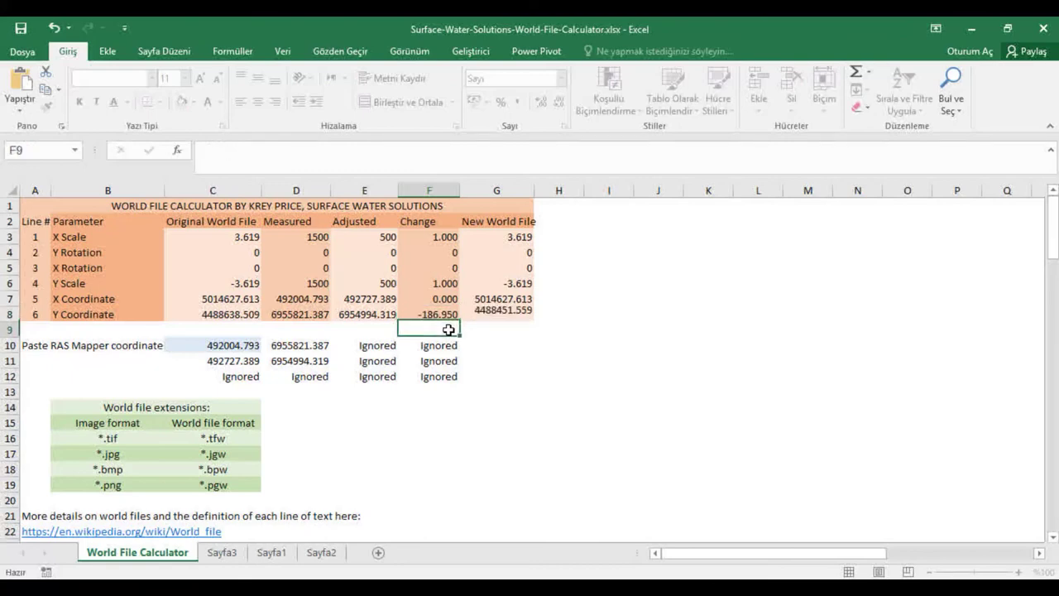
# Overwrite the world file's contents in Notepad with the recalculated New World File column, save it, and close the file
pyautogui.moveTo(504, 315); pyautogui.dragTo(513, 239)
pyautogui.hotkey('ctrl', 'c')
pyautogui.hotkey('alt', 'Tab')
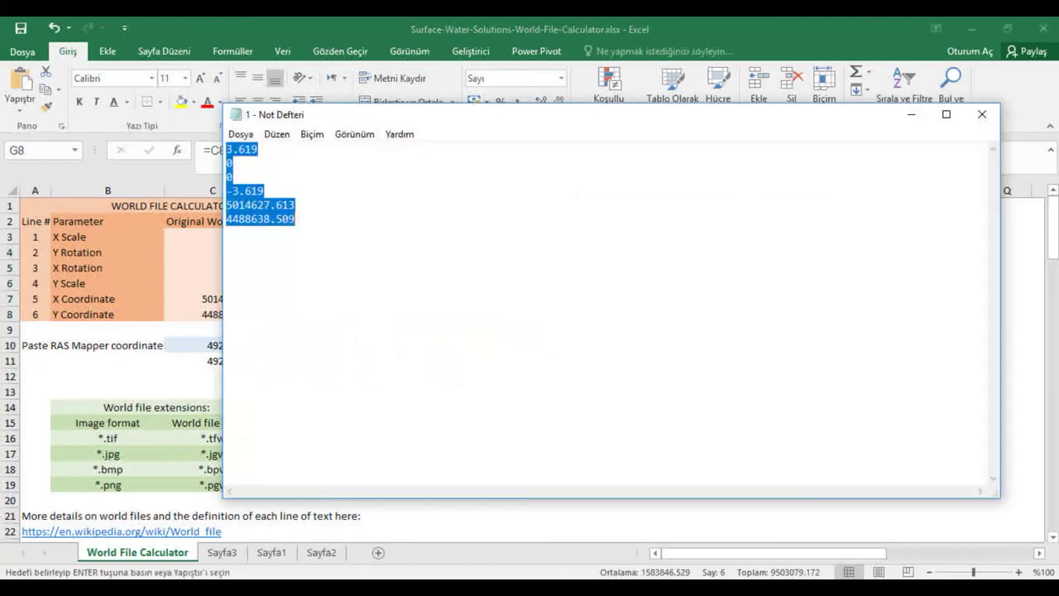
pyautogui.moveTo(300, 223); pyautogui.dragTo(189, 137)
pyautogui.hotkey('ctrl', 'v')
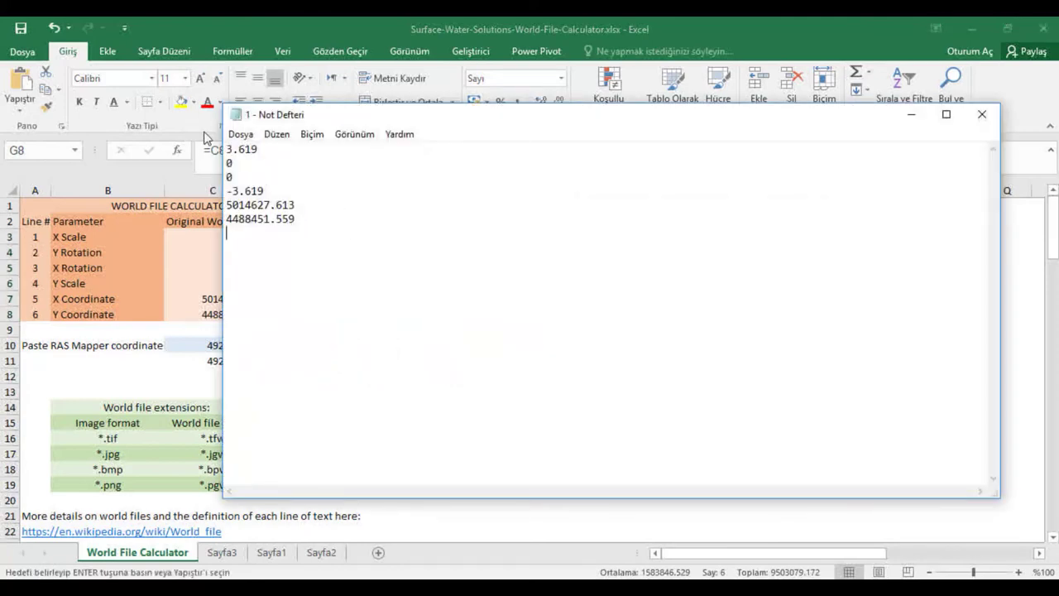
pyautogui.click(235, 134)
pyautogui.click(252, 187)
pyautogui.click(982, 114)
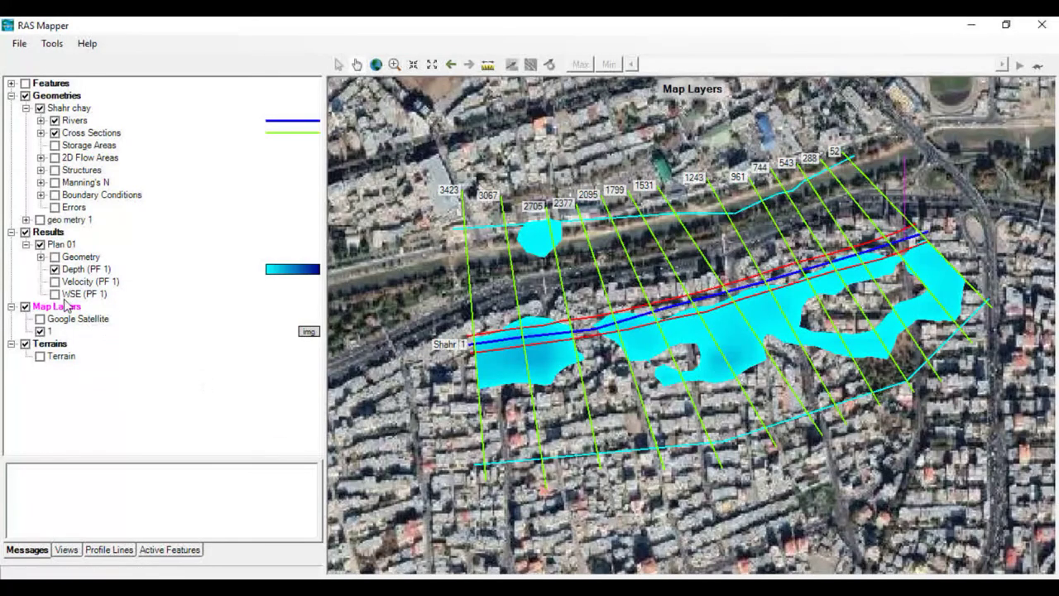
# In RAS Mapper, remove image layer 1 and add the JPG image 1 from the map folder again as an existing layer
pyautogui.rightClick(45, 332)
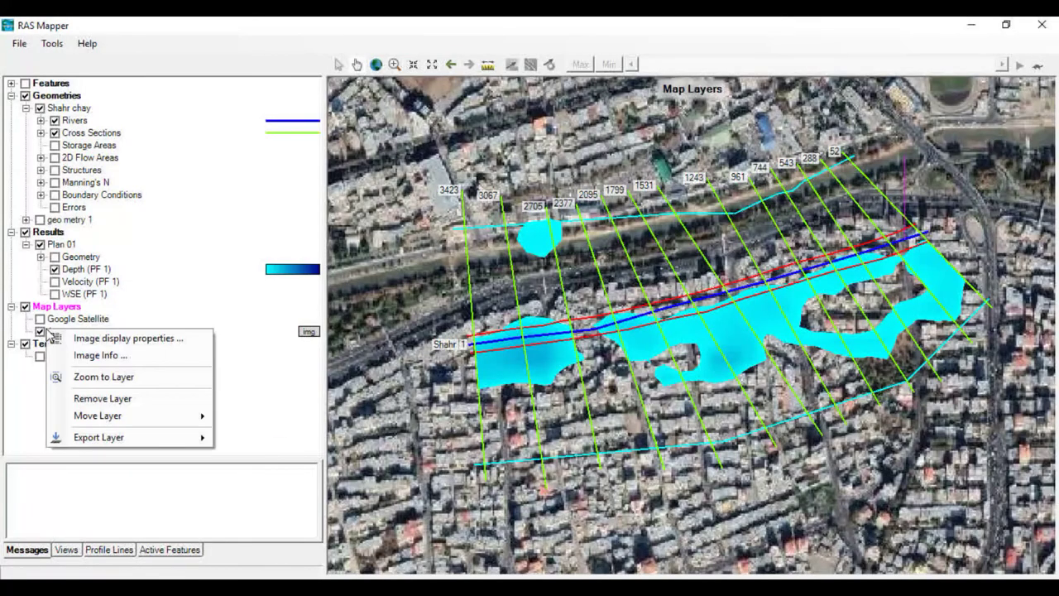
pyautogui.click(109, 398)
pyautogui.rightClick(52, 311)
pyautogui.moveTo(132, 315)
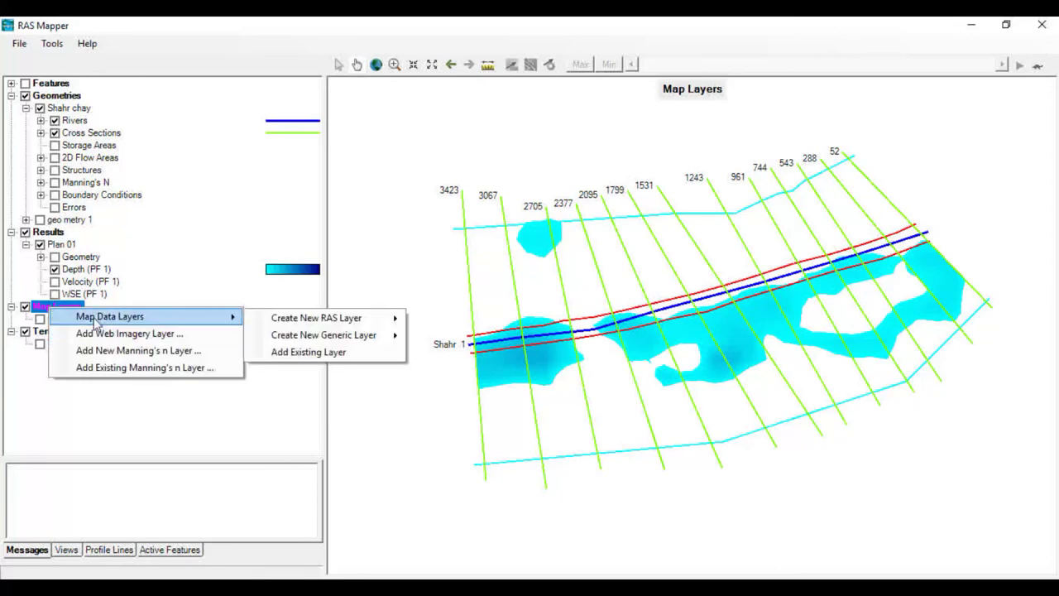
pyautogui.click(312, 354)
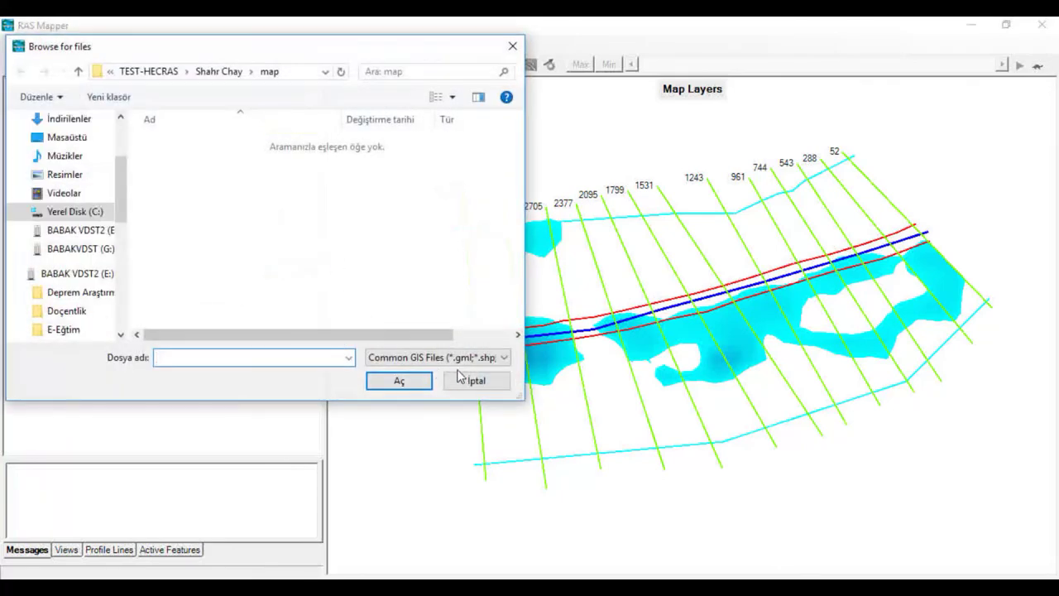
pyautogui.click(462, 357)
pyautogui.click(428, 394)
pyautogui.doubleClick(155, 157)
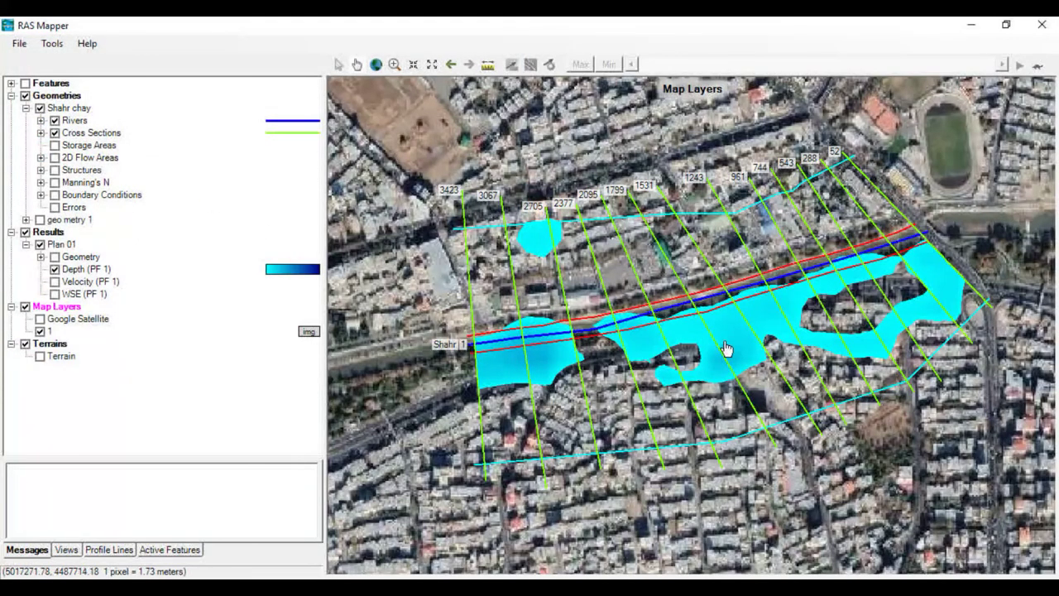